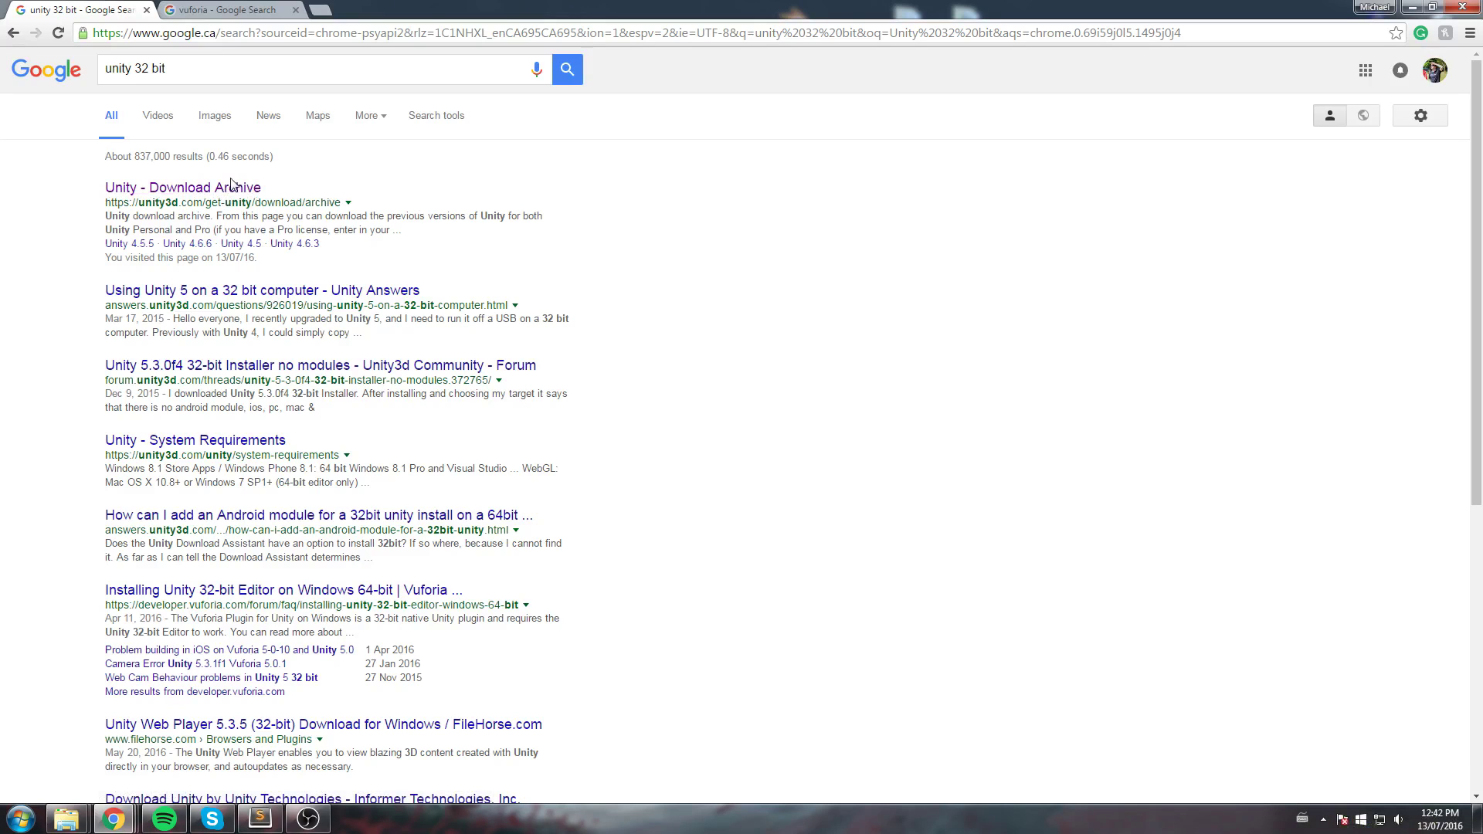
# Open the Unity Download Archive and look through the Windows downloads offered for Unity 5.3.5
pyautogui.click(229, 190)
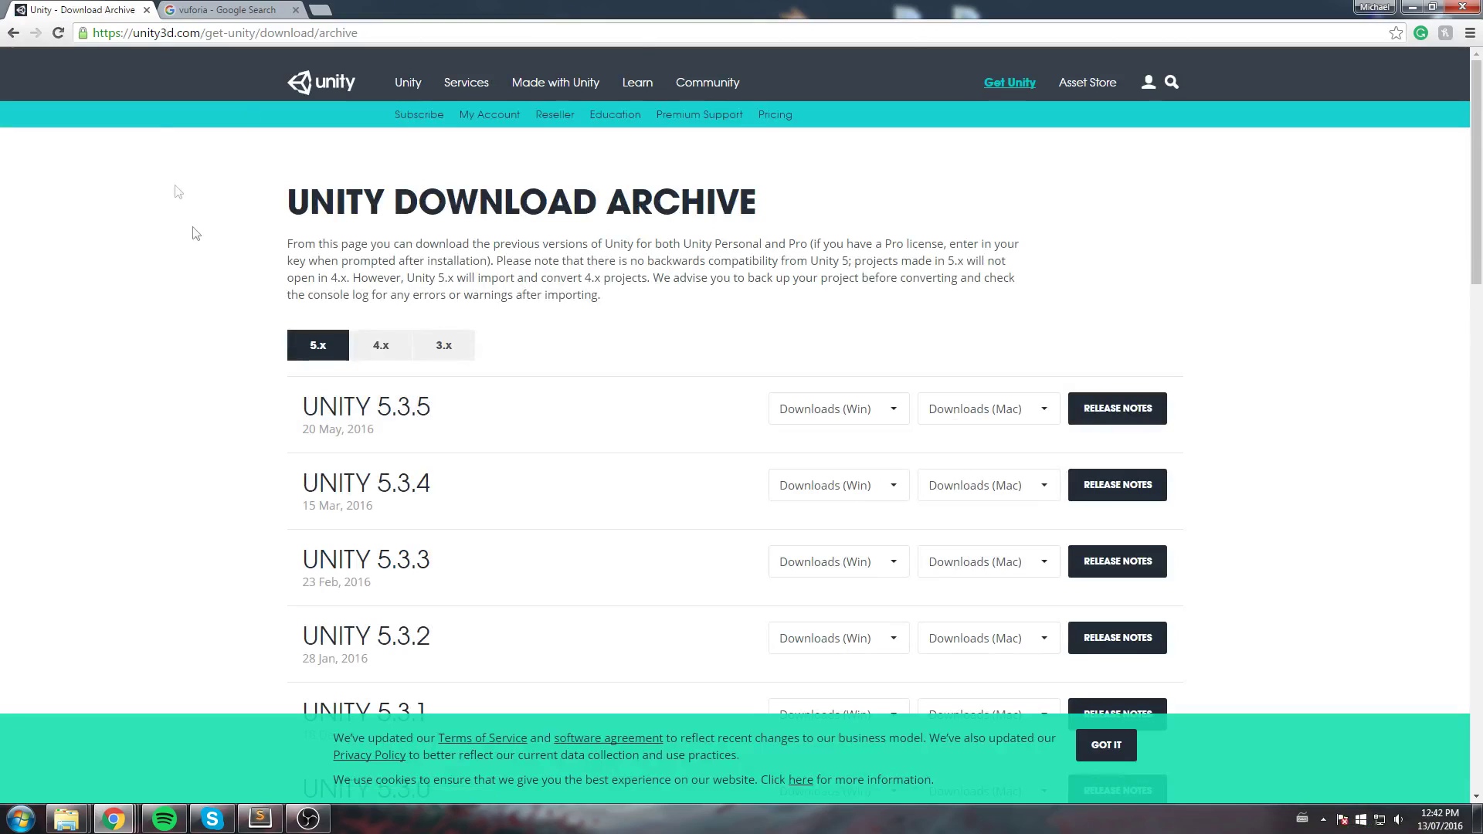
pyautogui.hotkey('alt', 'Left')
pyautogui.tripleClick(181, 68)
pyautogui.click(642, 199)
pyautogui.click(188, 199)
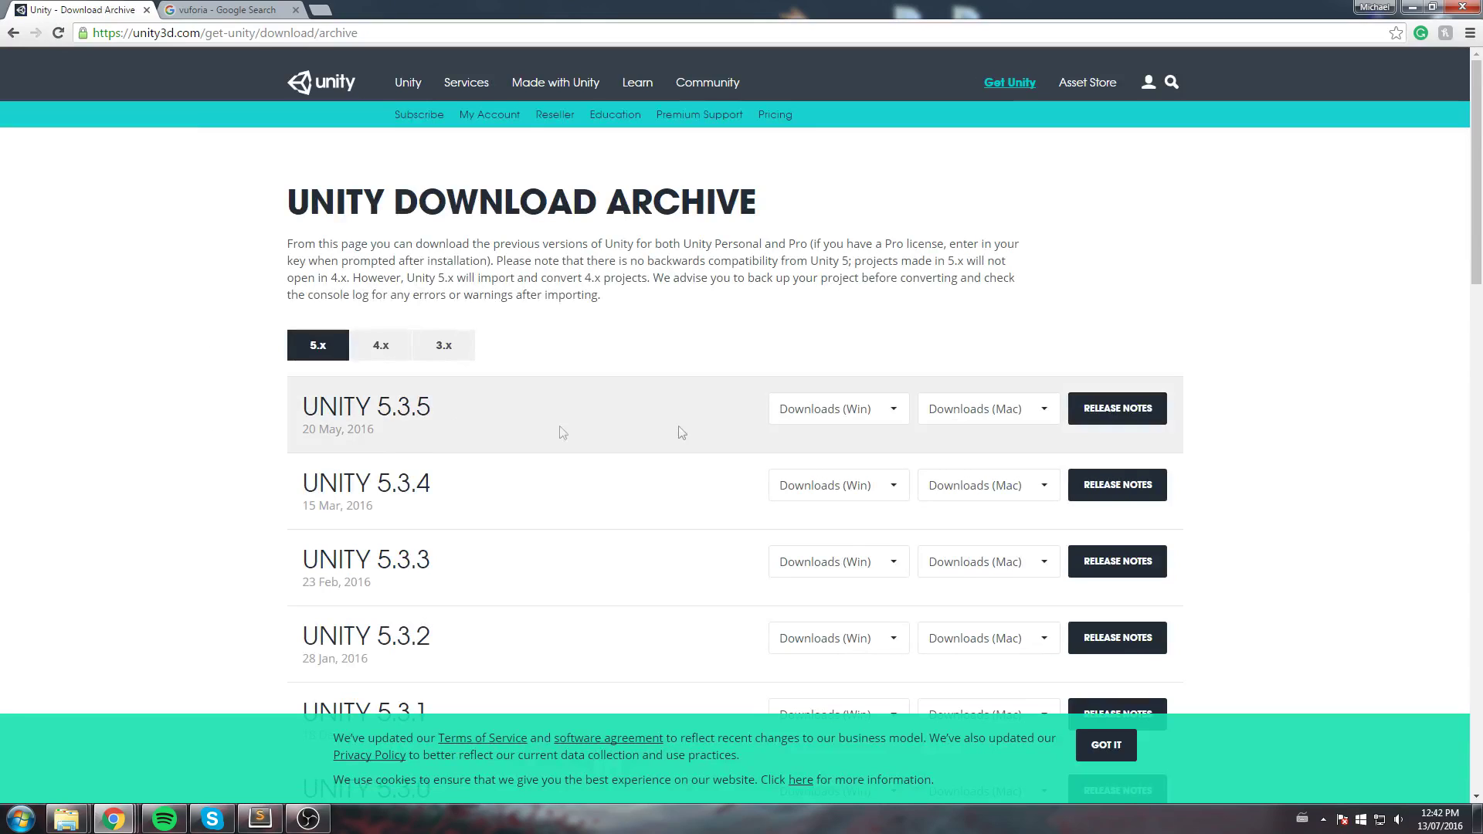
pyautogui.click(819, 414)
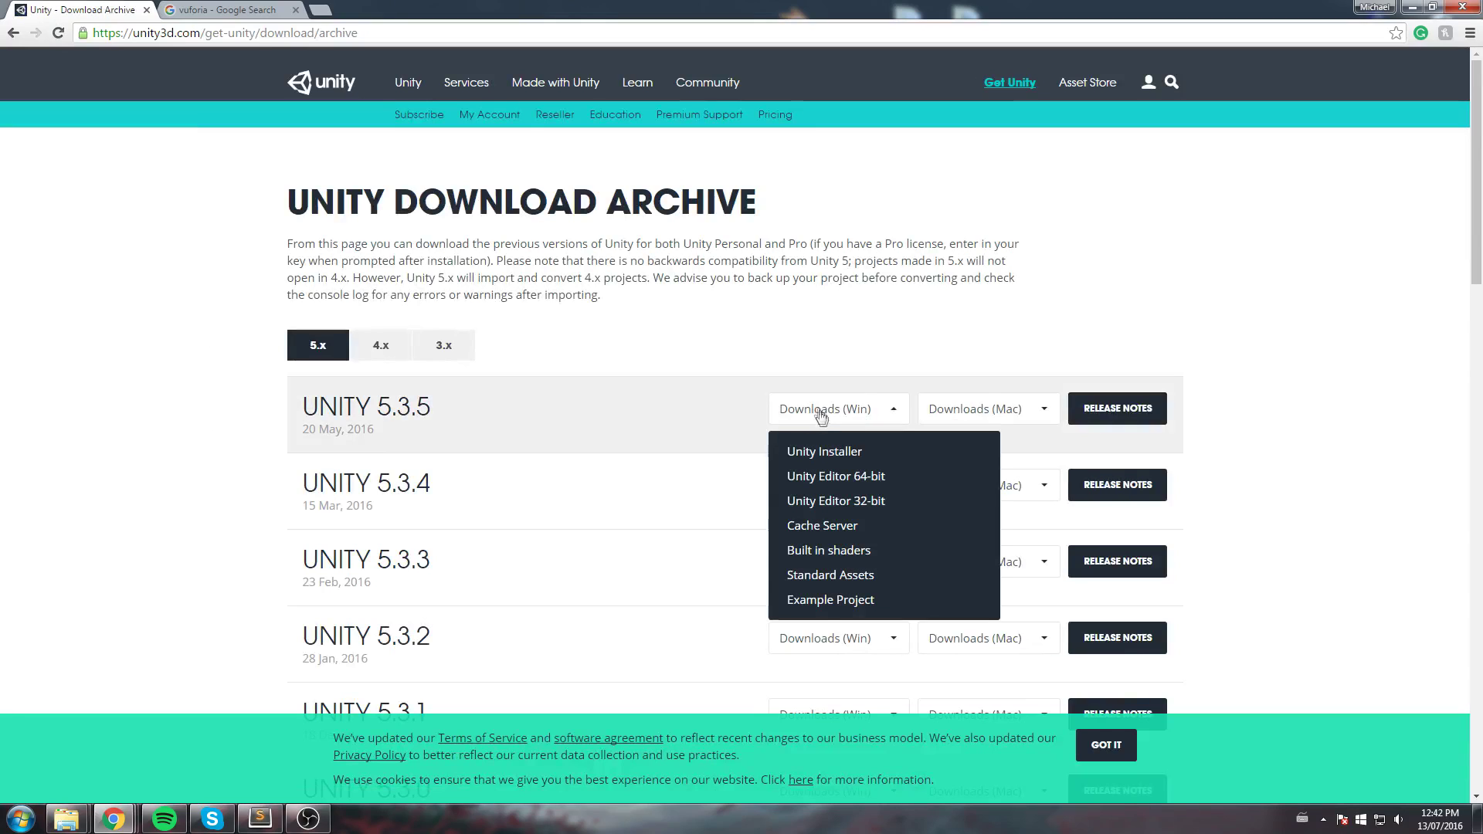
pyautogui.click(920, 514)
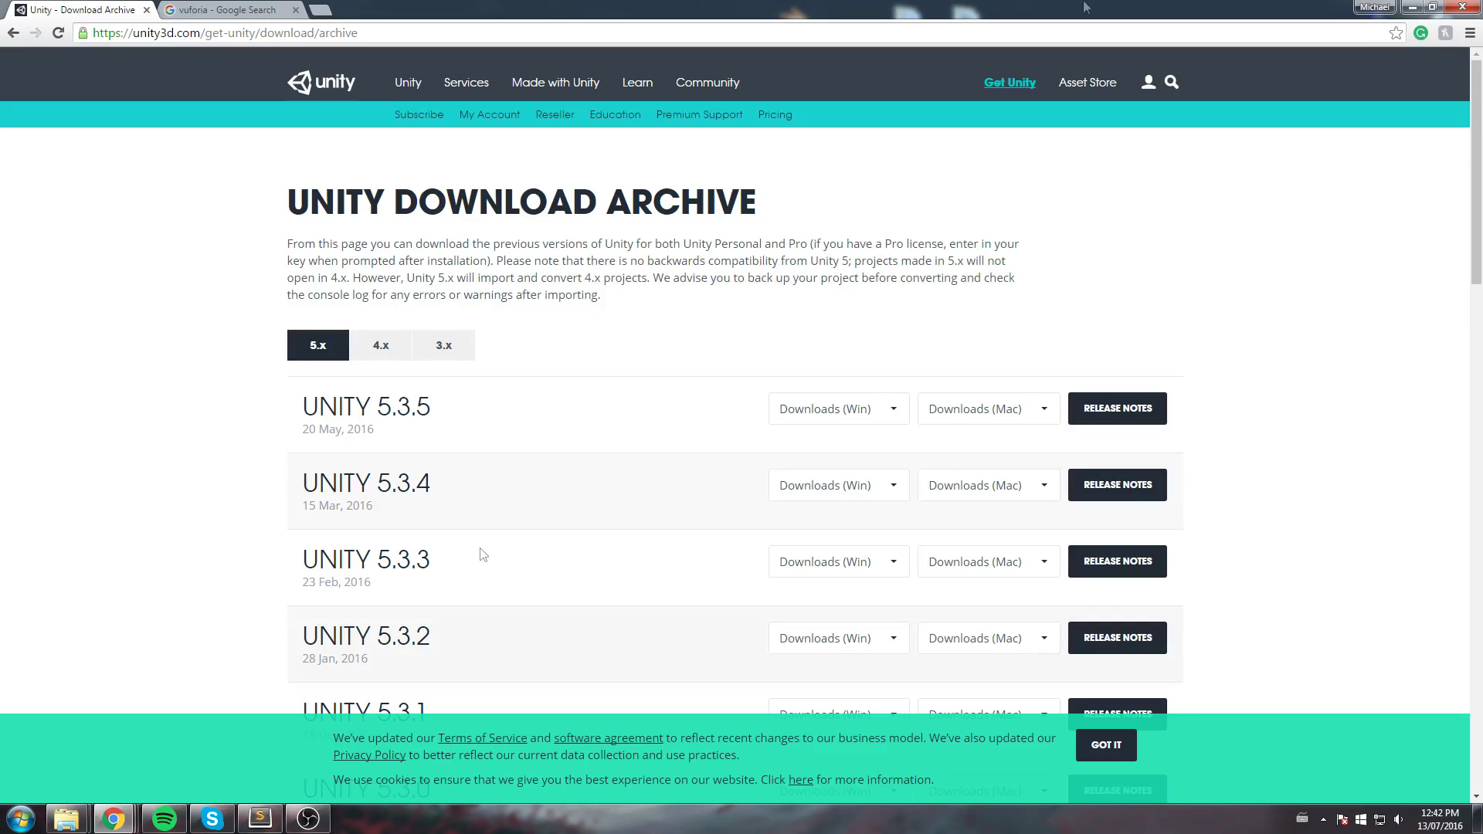
# Open the official Vuforia website from the vuforia search results
pyautogui.click(232, 9)
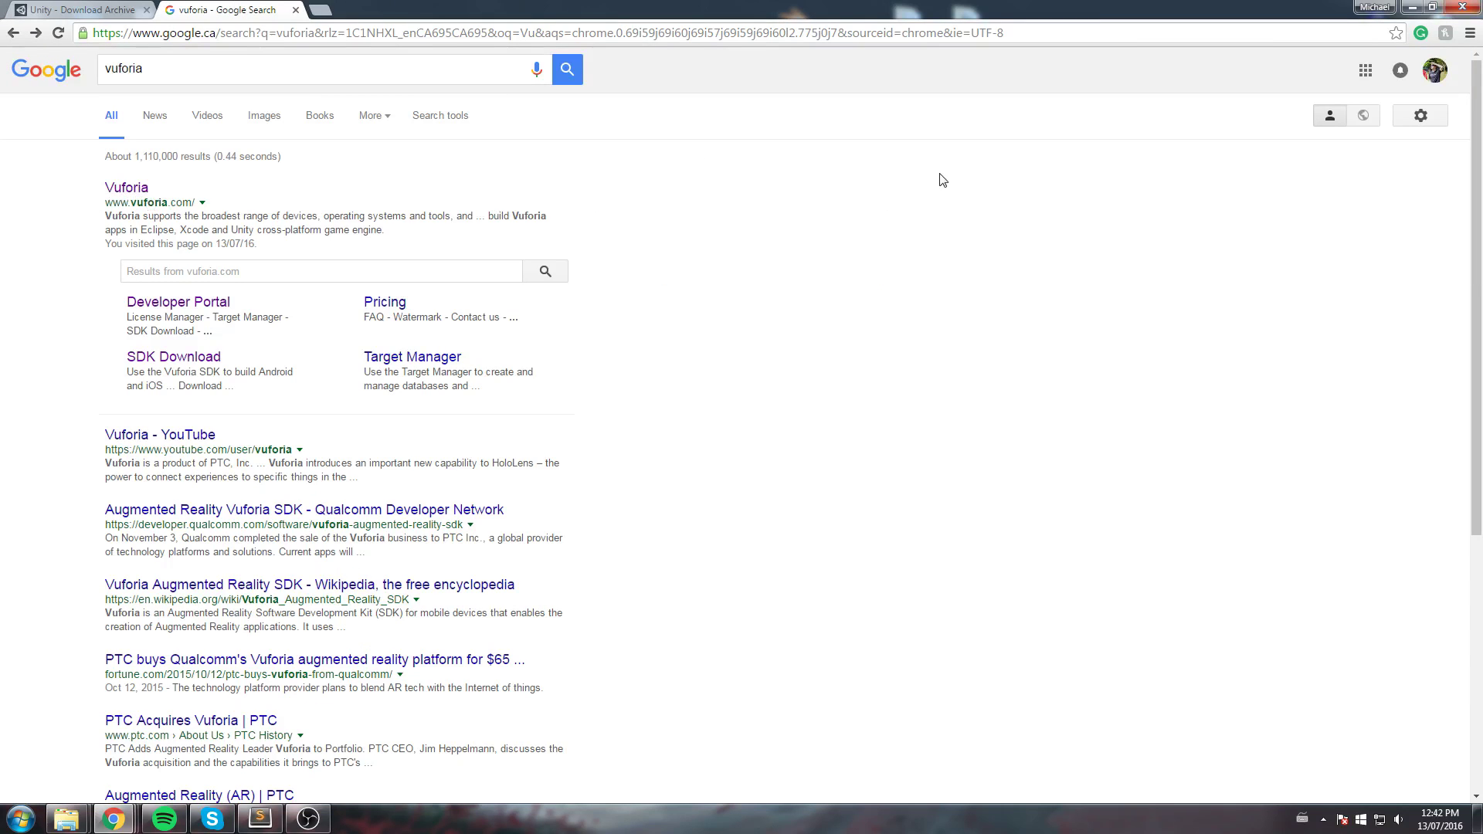
pyautogui.doubleClick(176, 68)
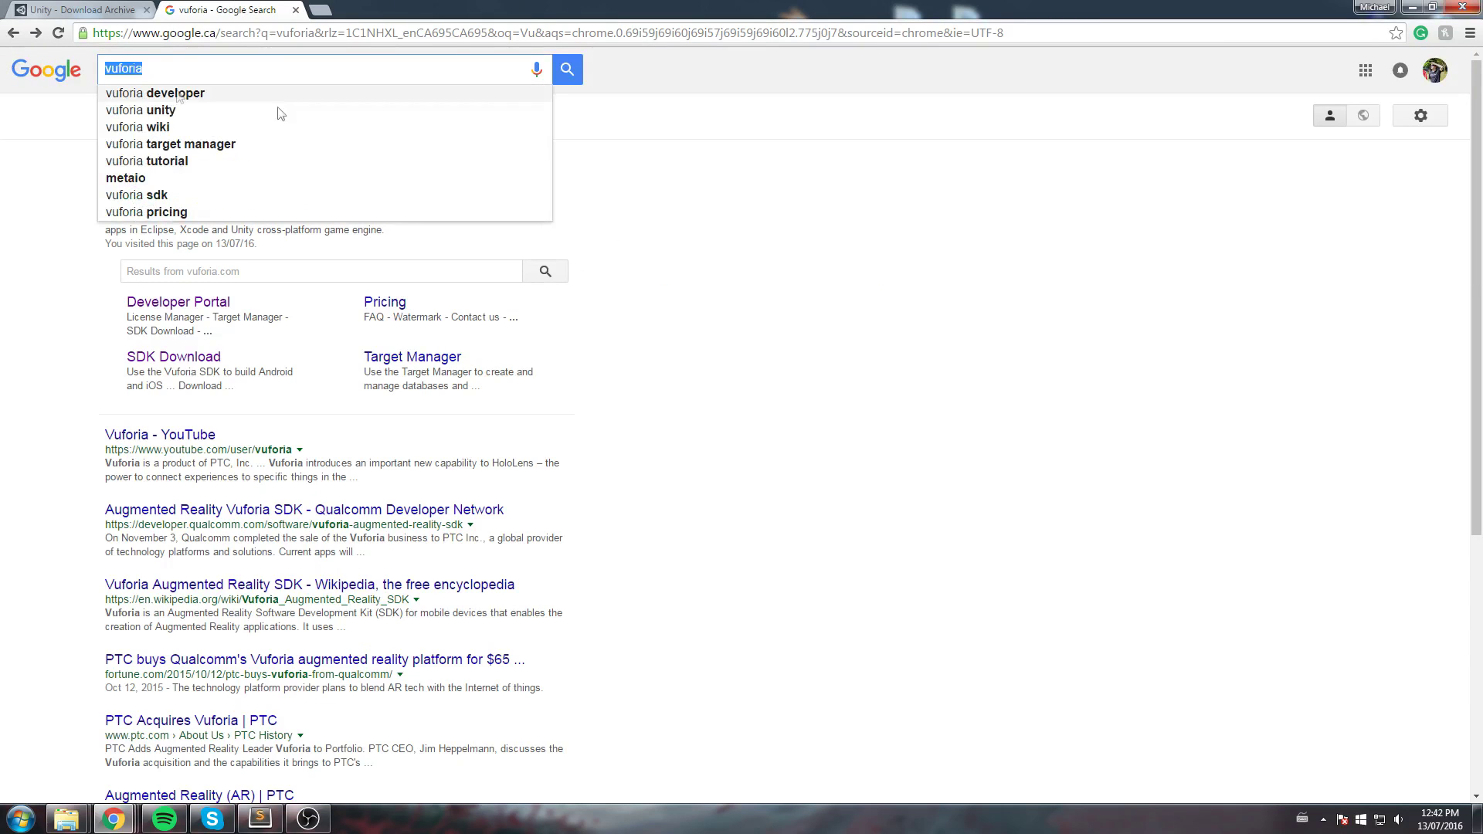
pyautogui.click(931, 201)
pyautogui.doubleClick(125, 68)
pyautogui.click(285, 185)
pyautogui.click(127, 188)
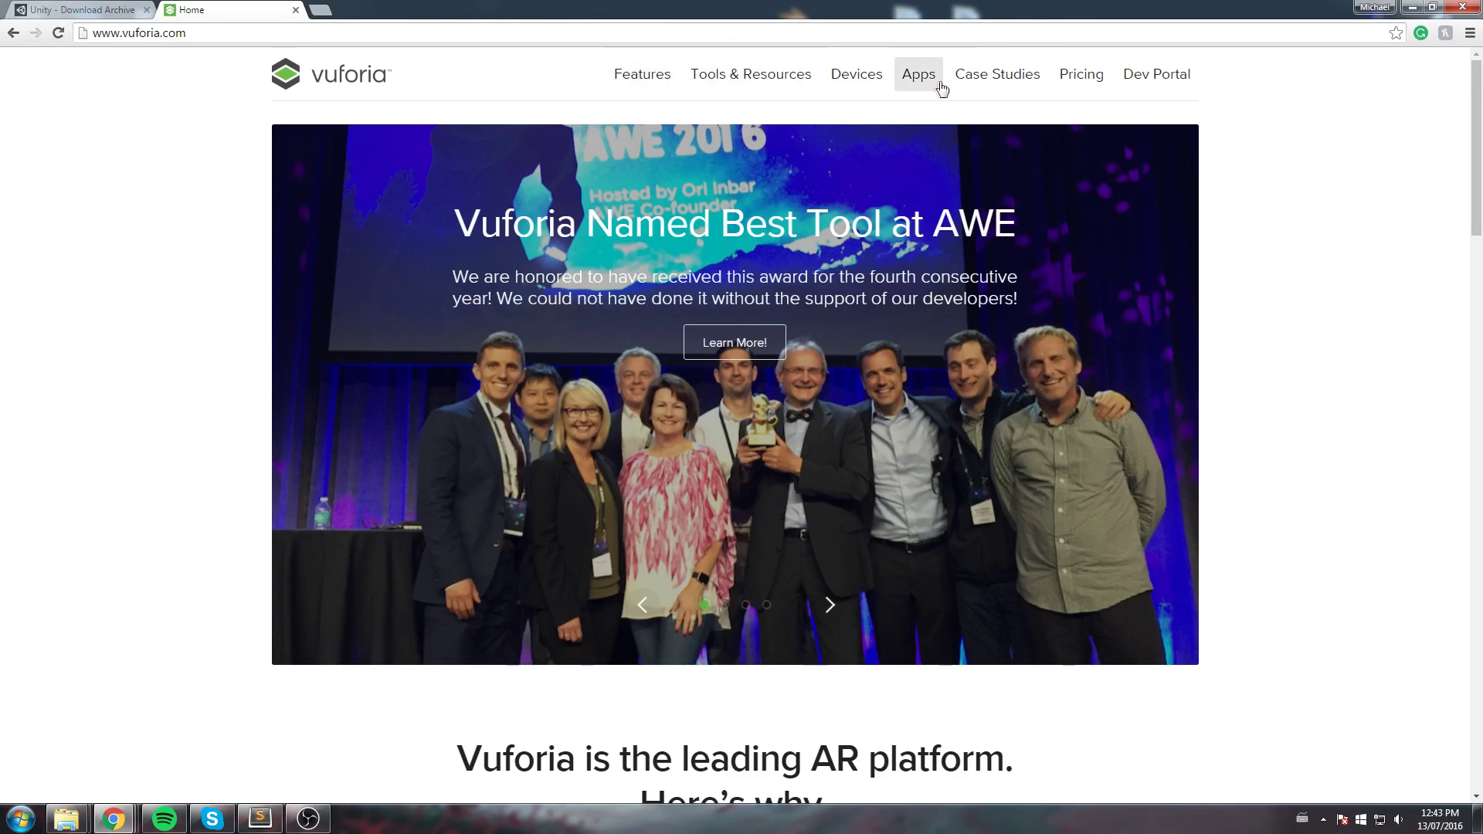
# Visit Vuforia's Tools & Resources page and go to the SDK download page of the Developer Portal
pyautogui.click(738, 76)
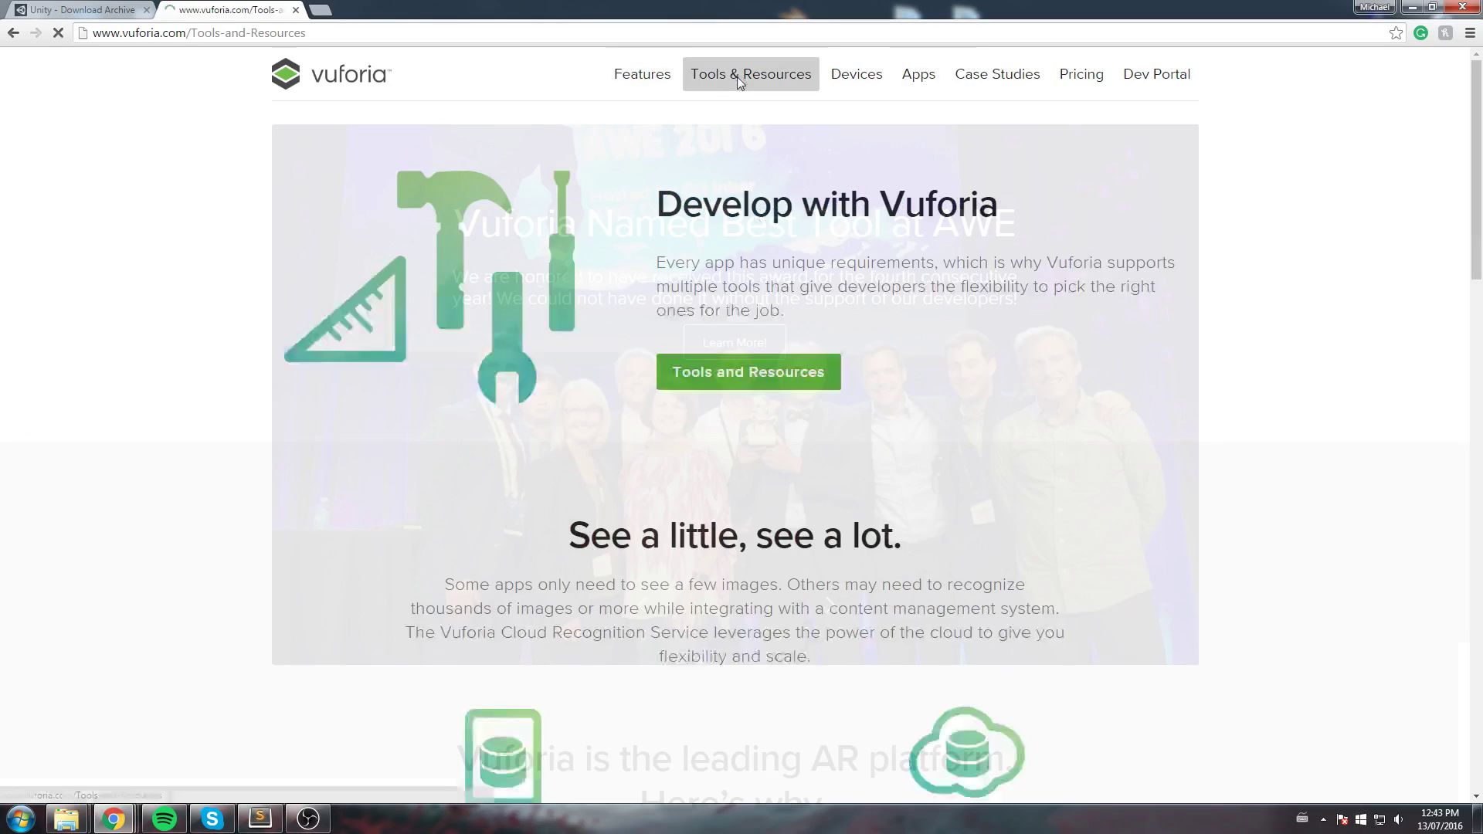
pyautogui.scroll(-5, 808, 294)
pyautogui.scroll(5, 880, 351)
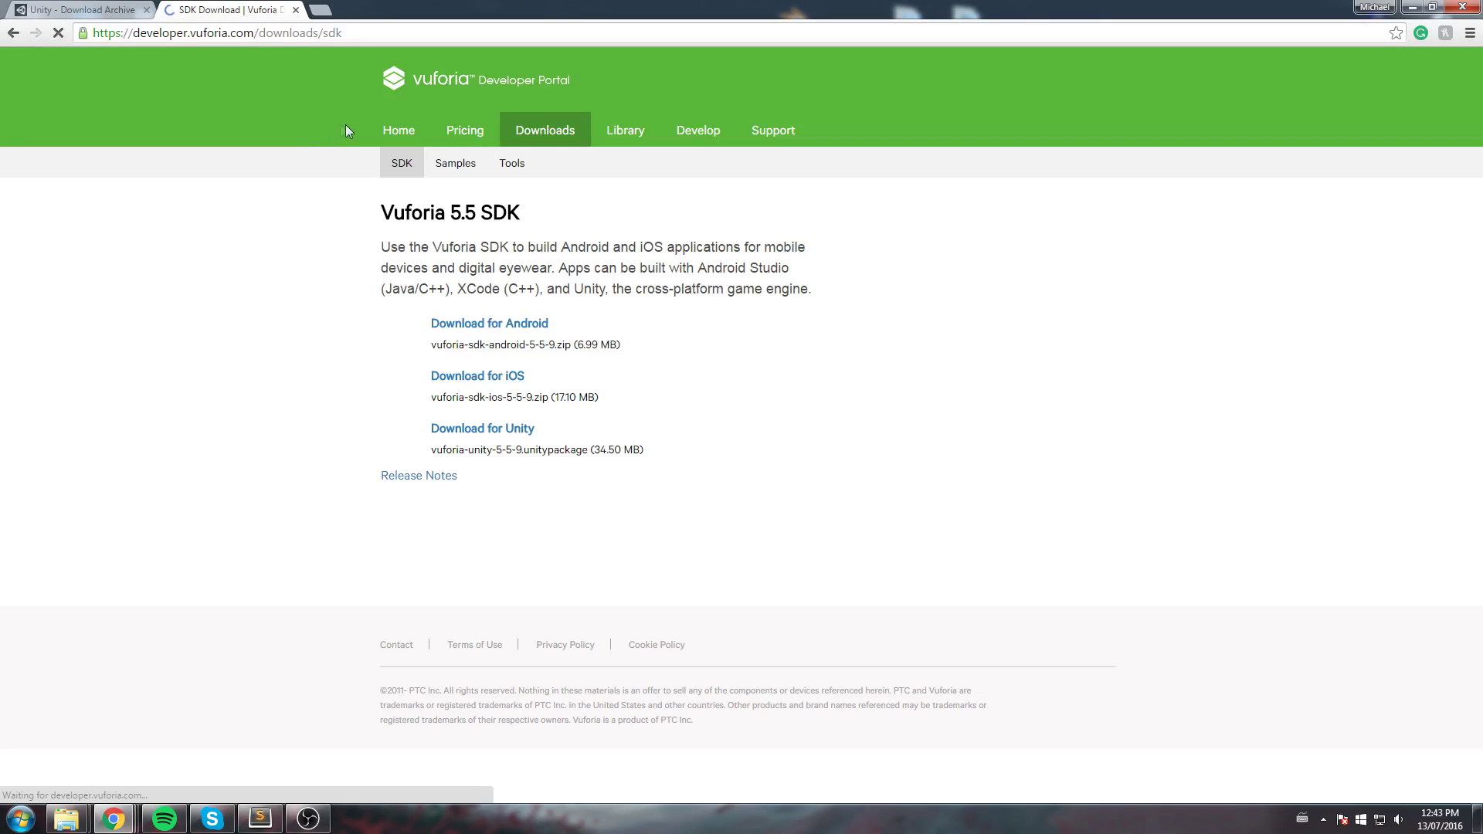
pyautogui.click(254, 35)
pyautogui.click(1301, 289)
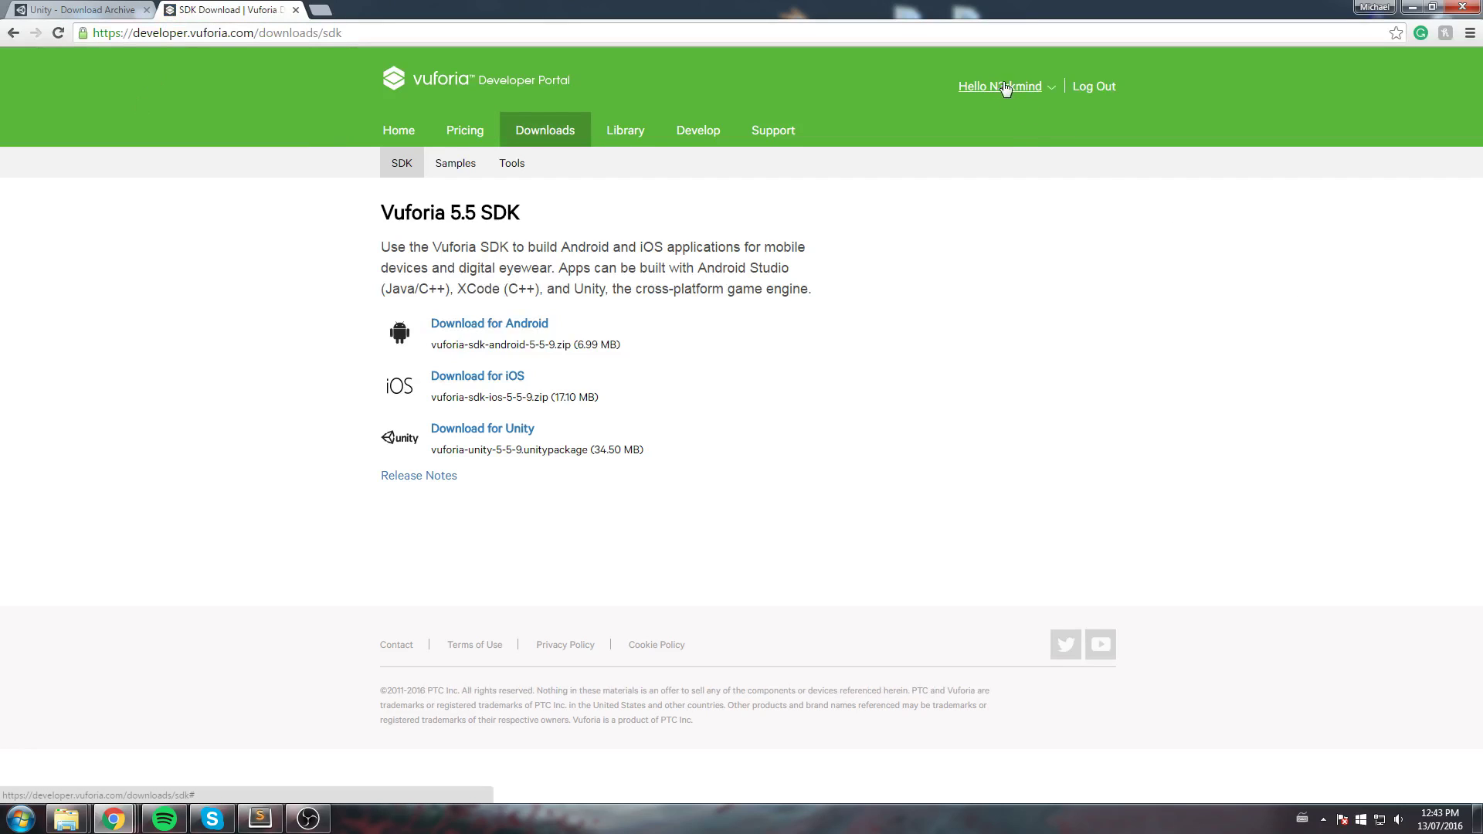
# Download the Vuforia 5.5 SDK package for Unity, agreeing to the software license
pyautogui.click(1057, 91)
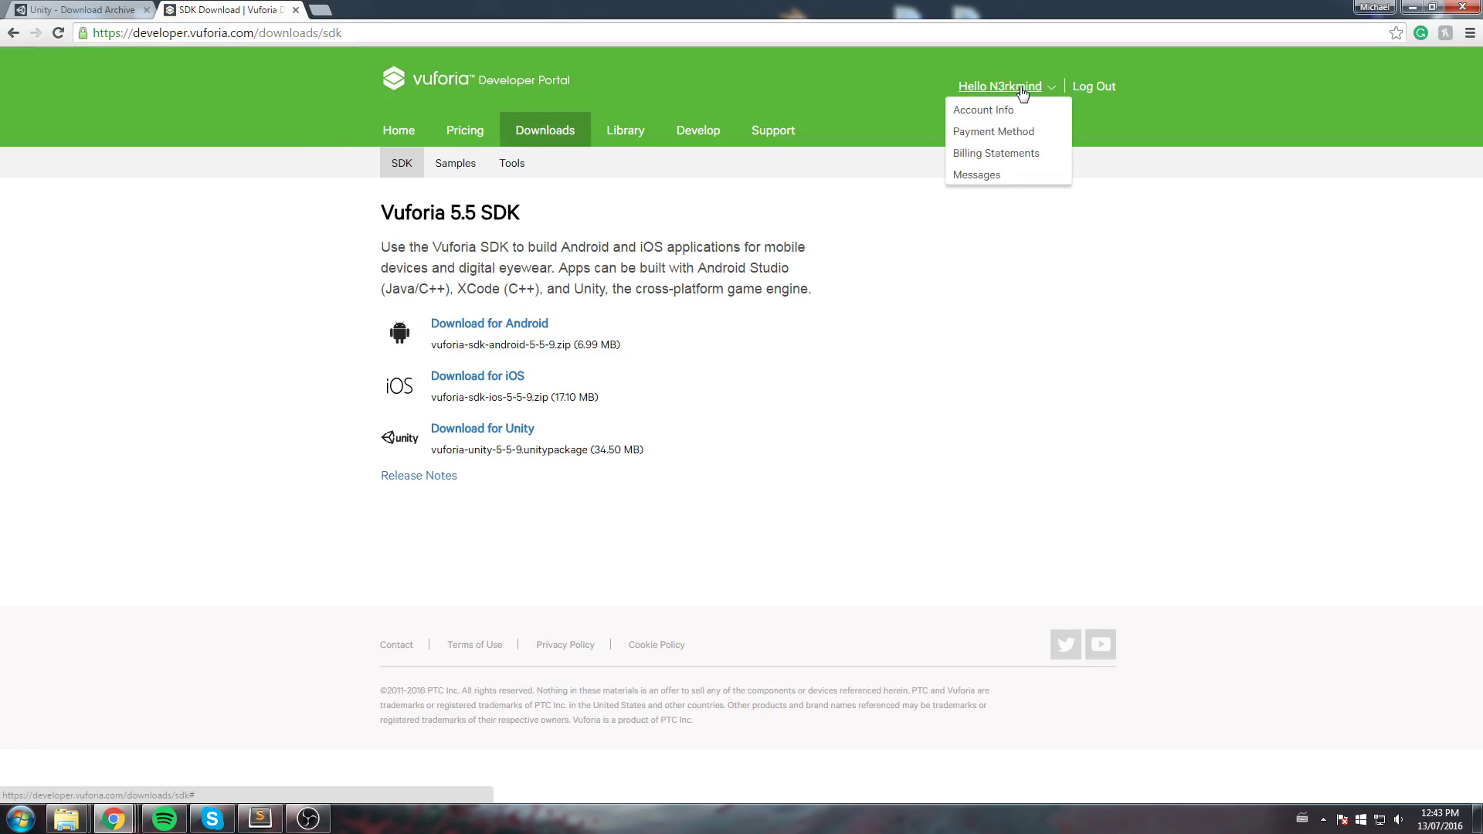
pyautogui.click(1188, 299)
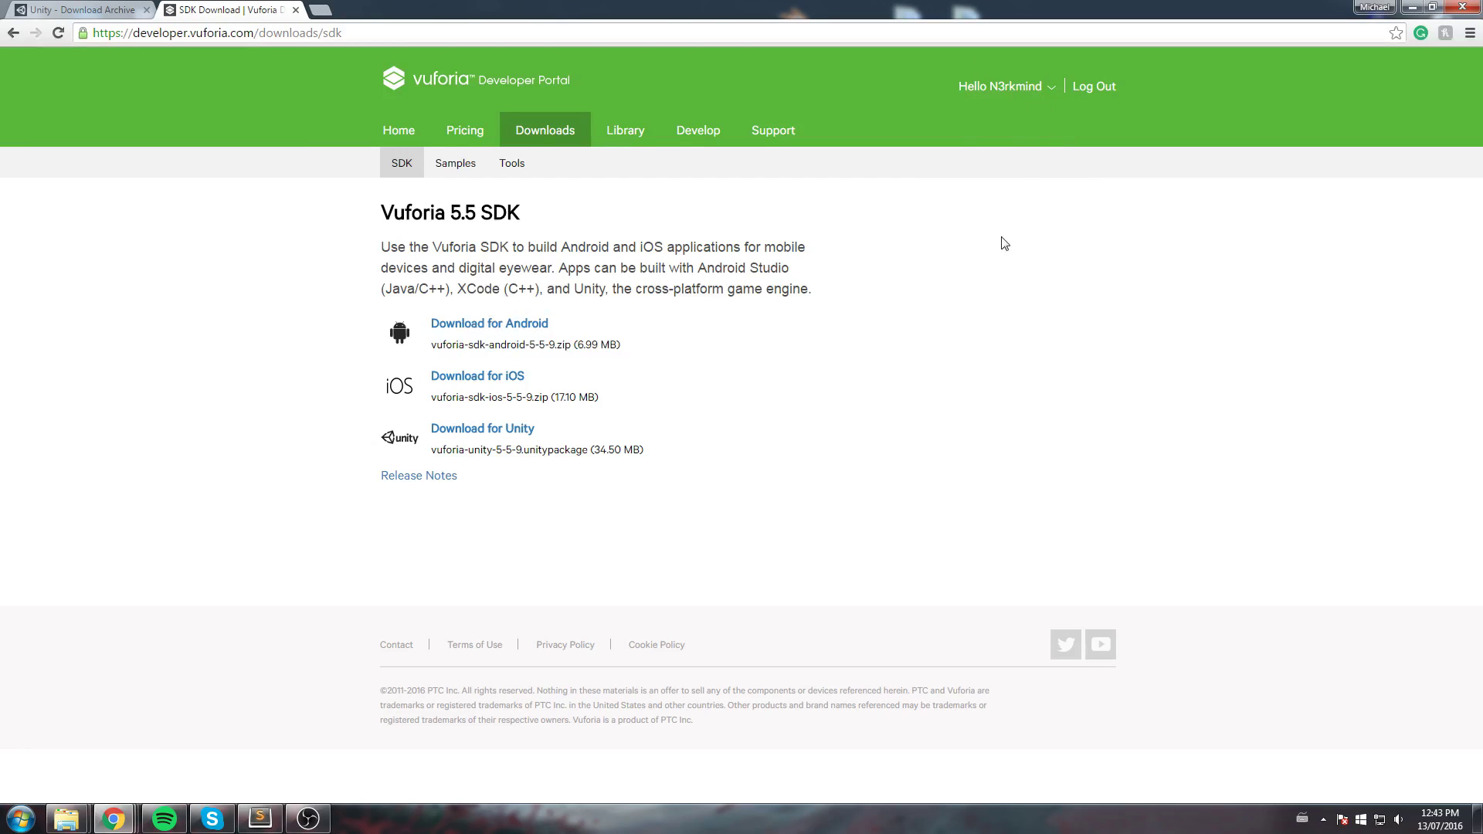
pyautogui.click(488, 430)
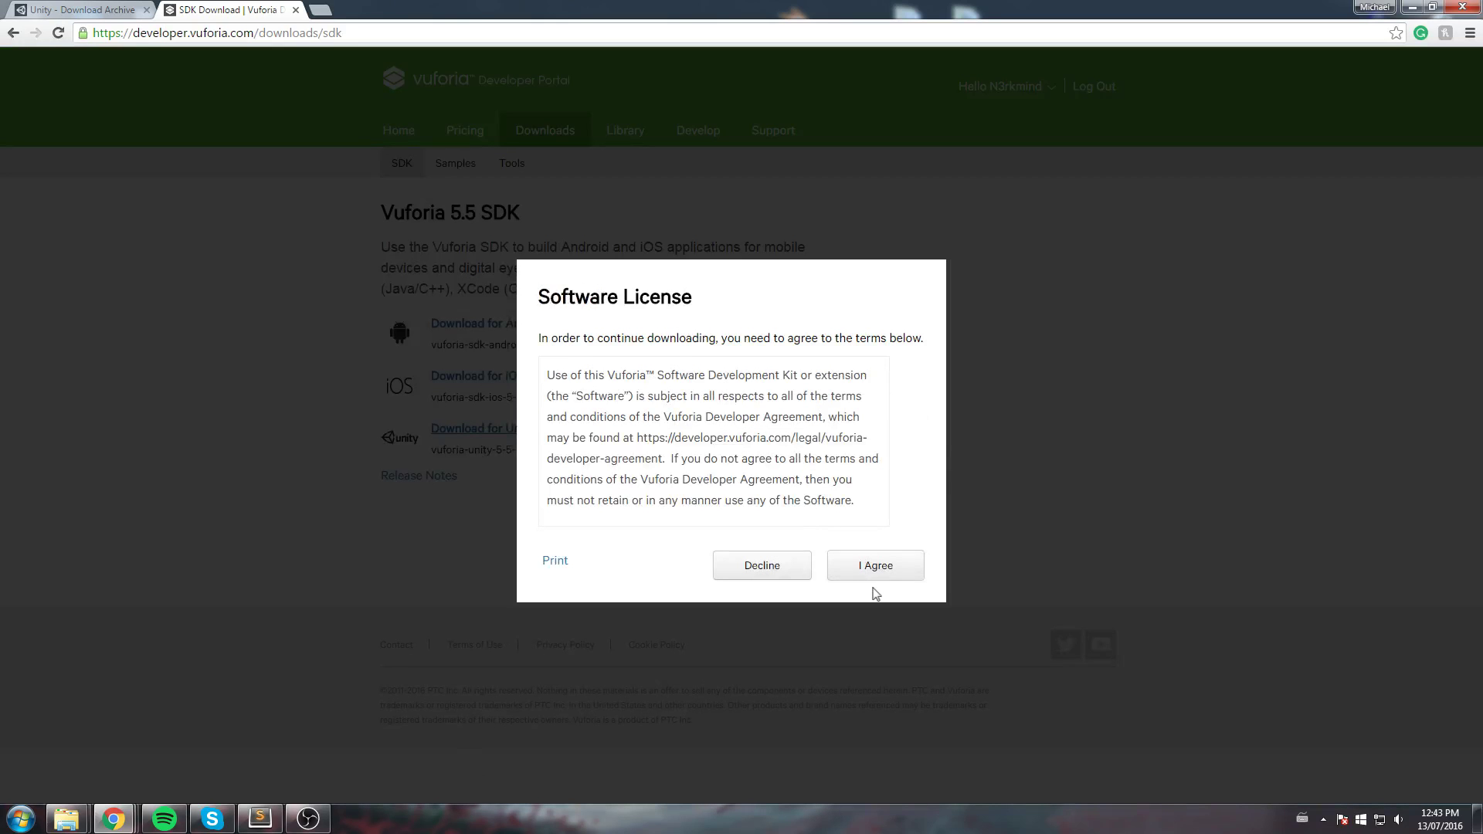
pyautogui.moveTo(599, 366); pyautogui.dragTo(894, 497)
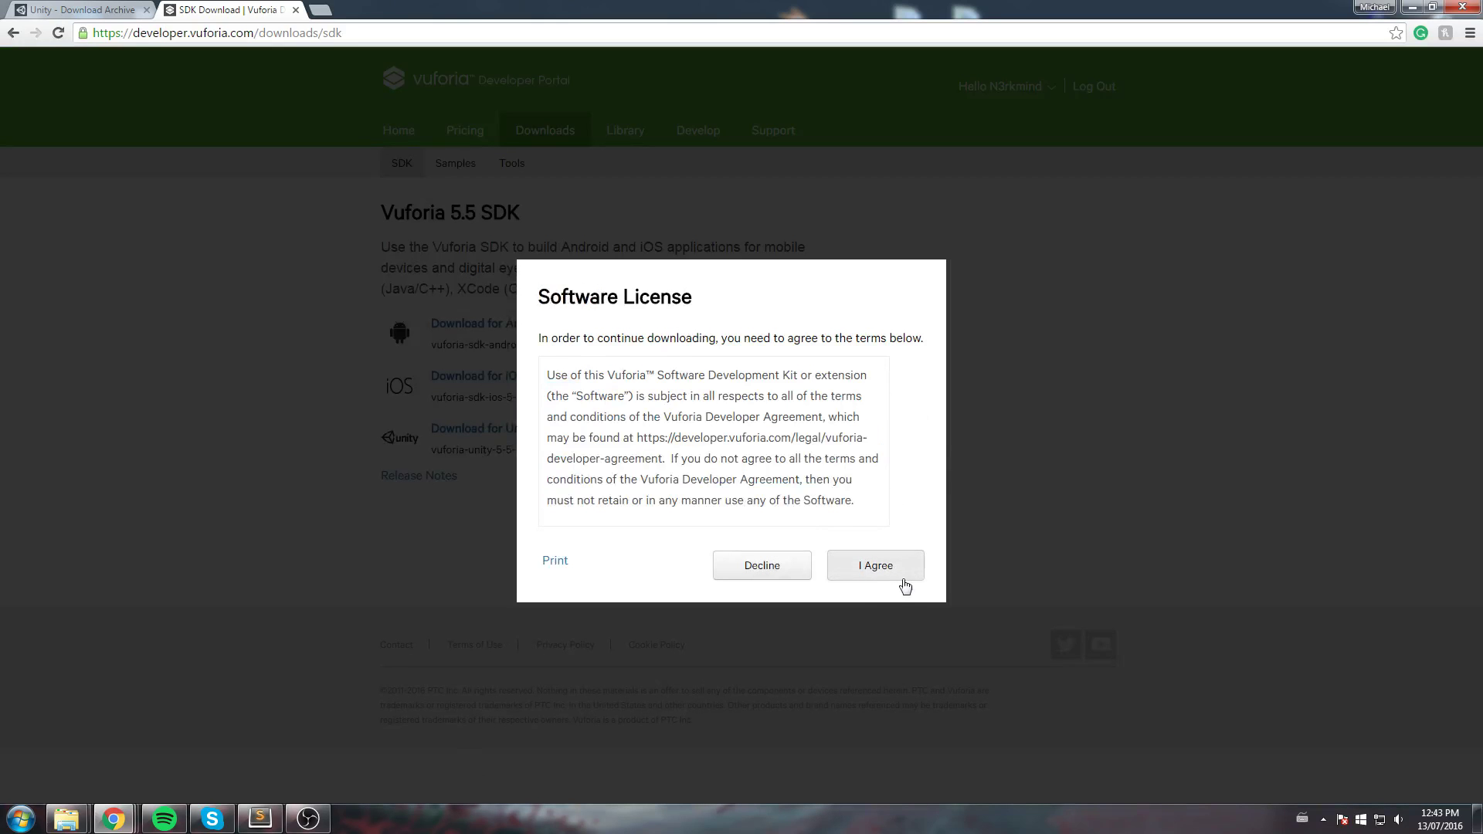
pyautogui.click(900, 576)
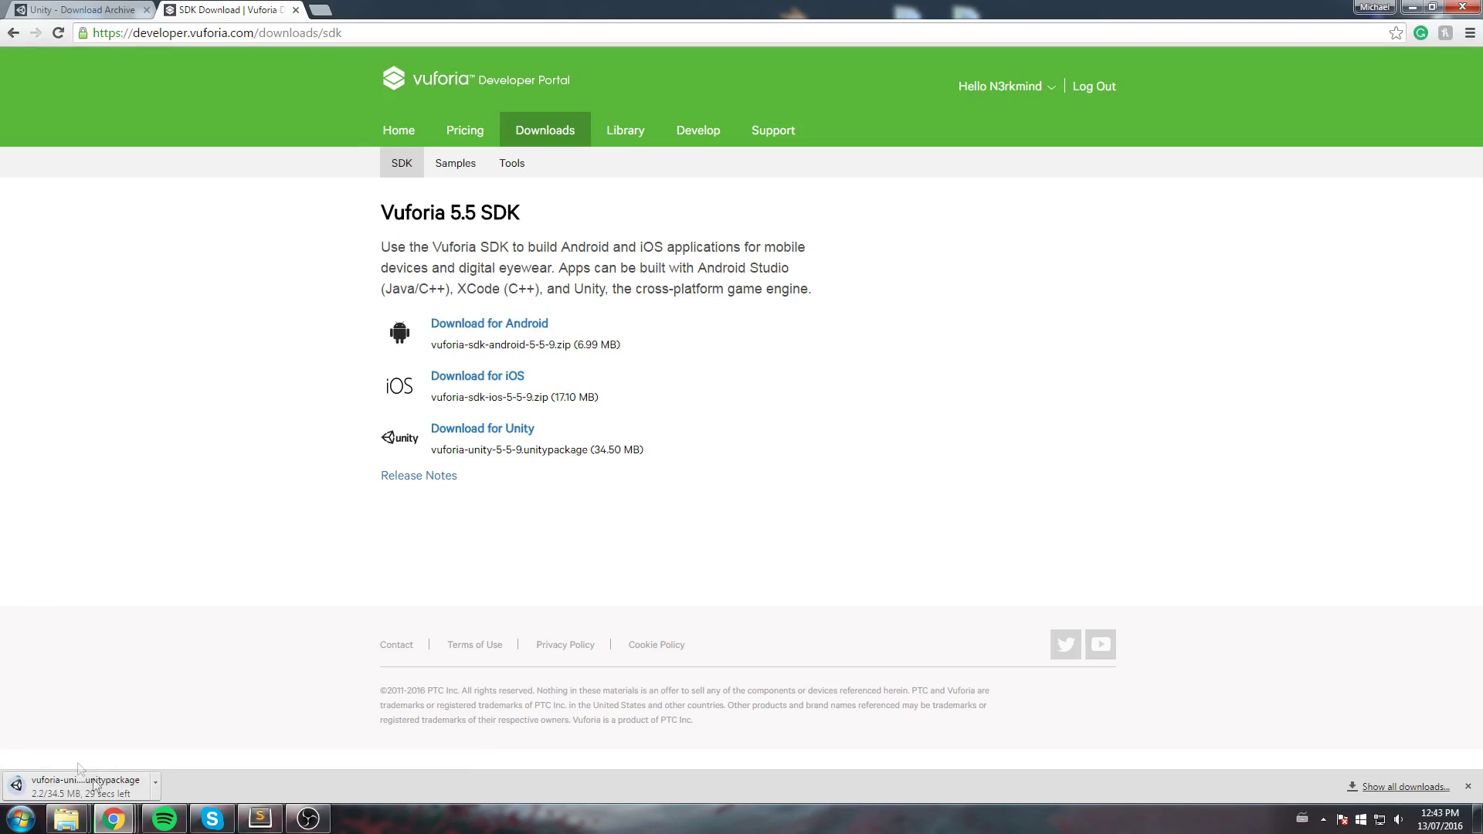
# Switch to the Unity editor installed in Program Files (x86) and create a 3D project named Wolf Battle on the Desktop
pyautogui.click(21, 818)
pyautogui.write('unity')
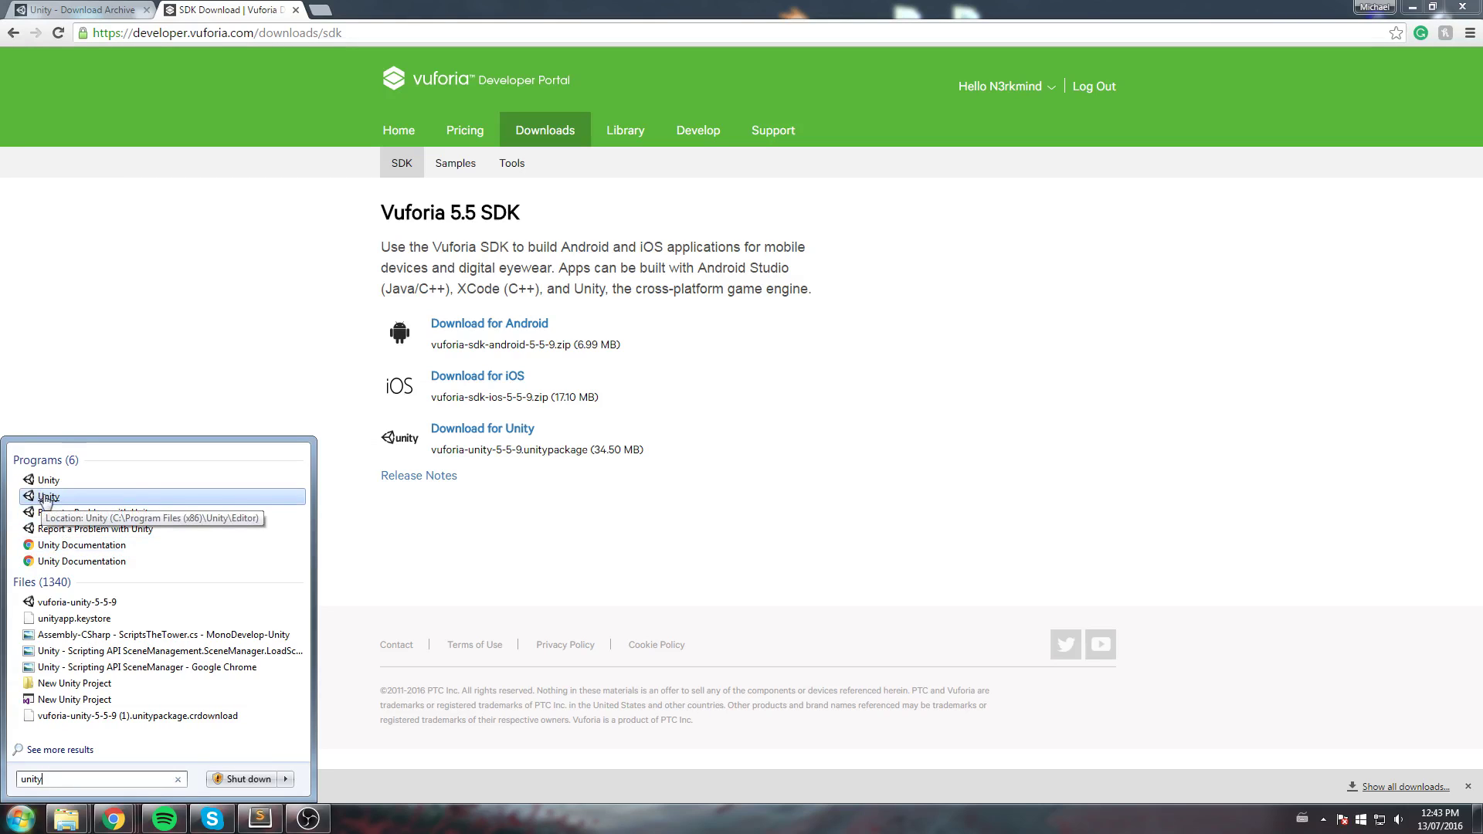
pyautogui.click(46, 498)
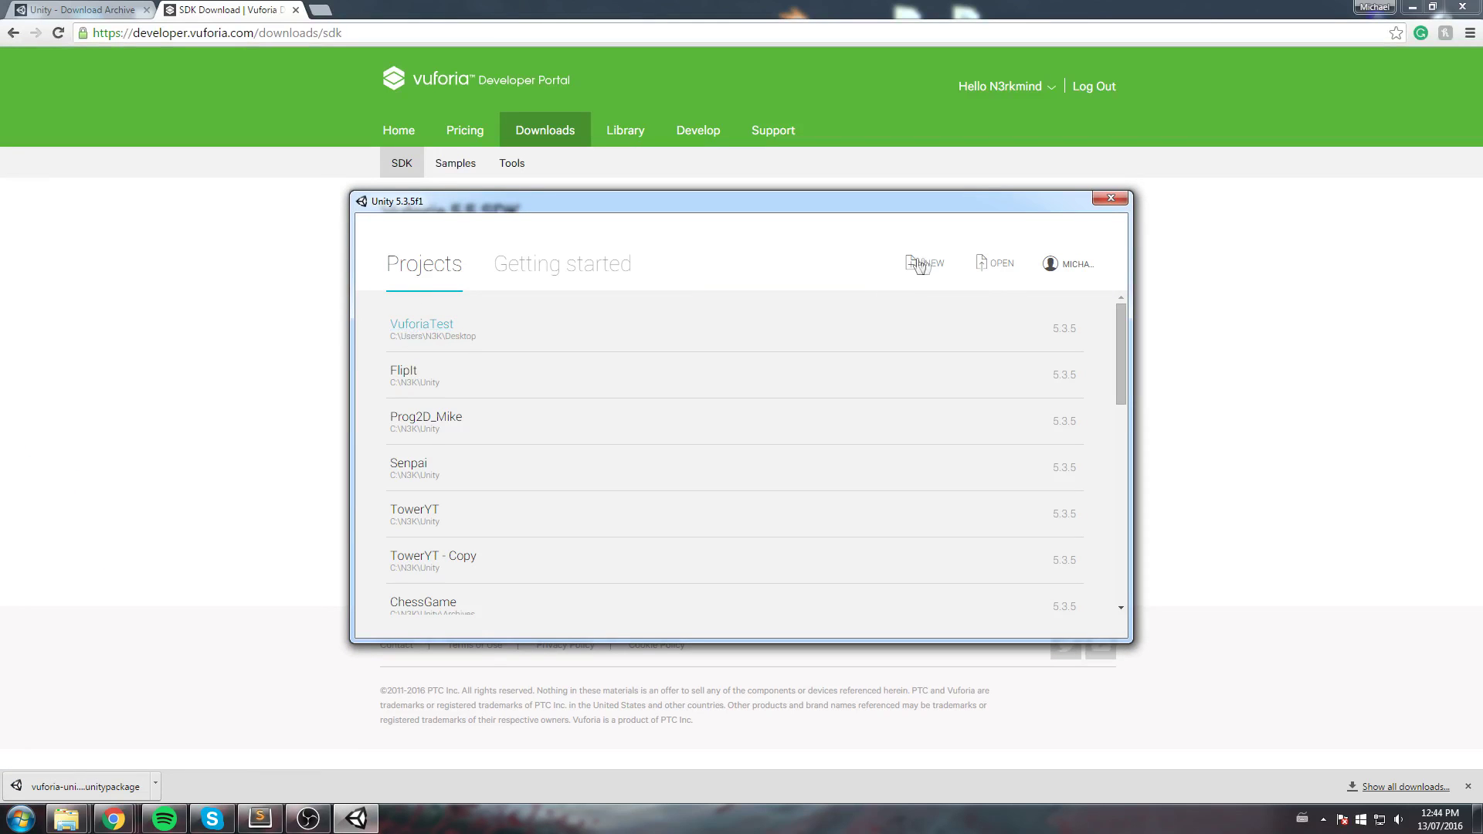
pyautogui.click(931, 265)
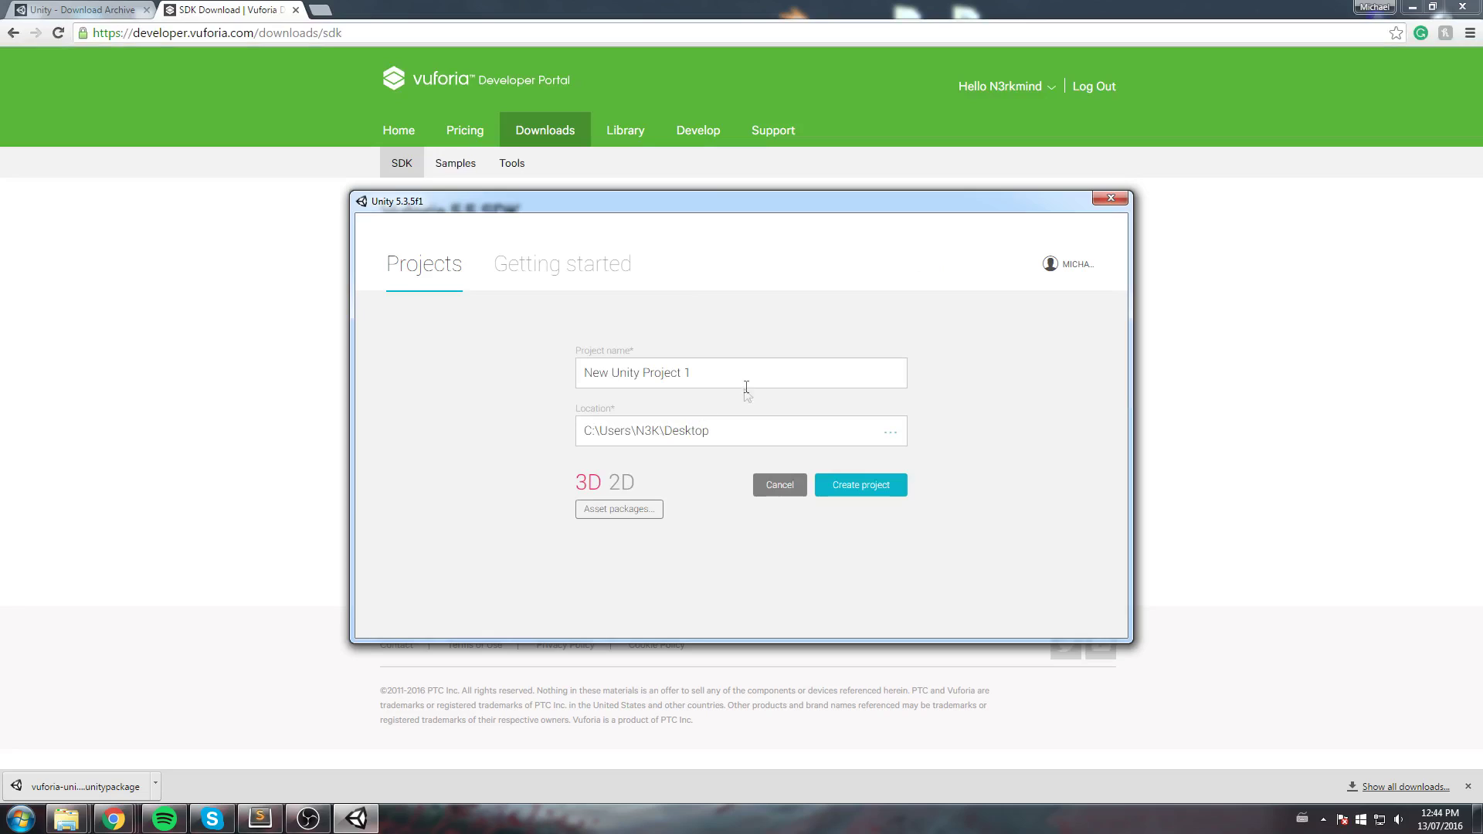
pyautogui.press('BackSpace')
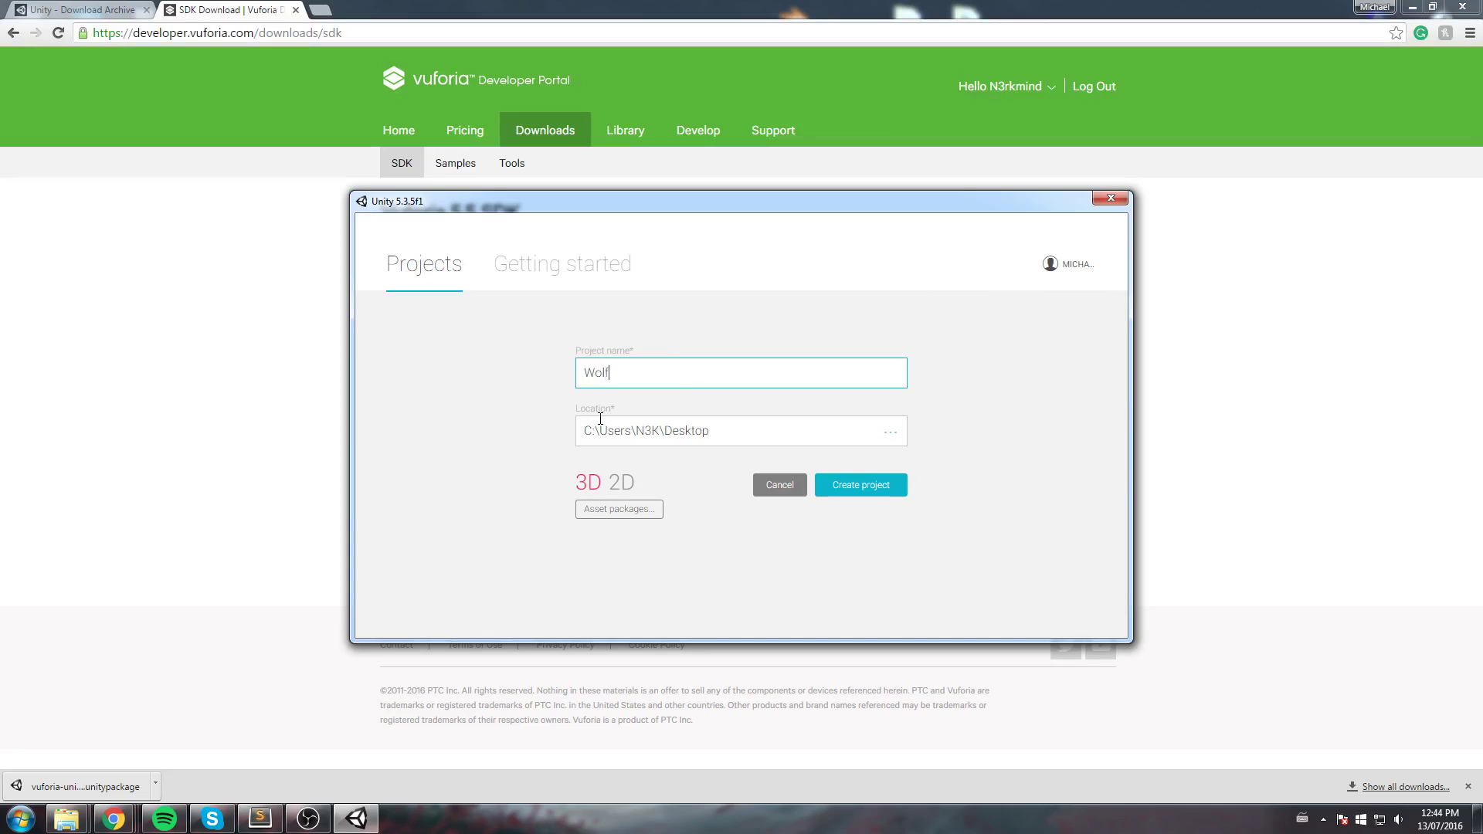
pyautogui.click(869, 488)
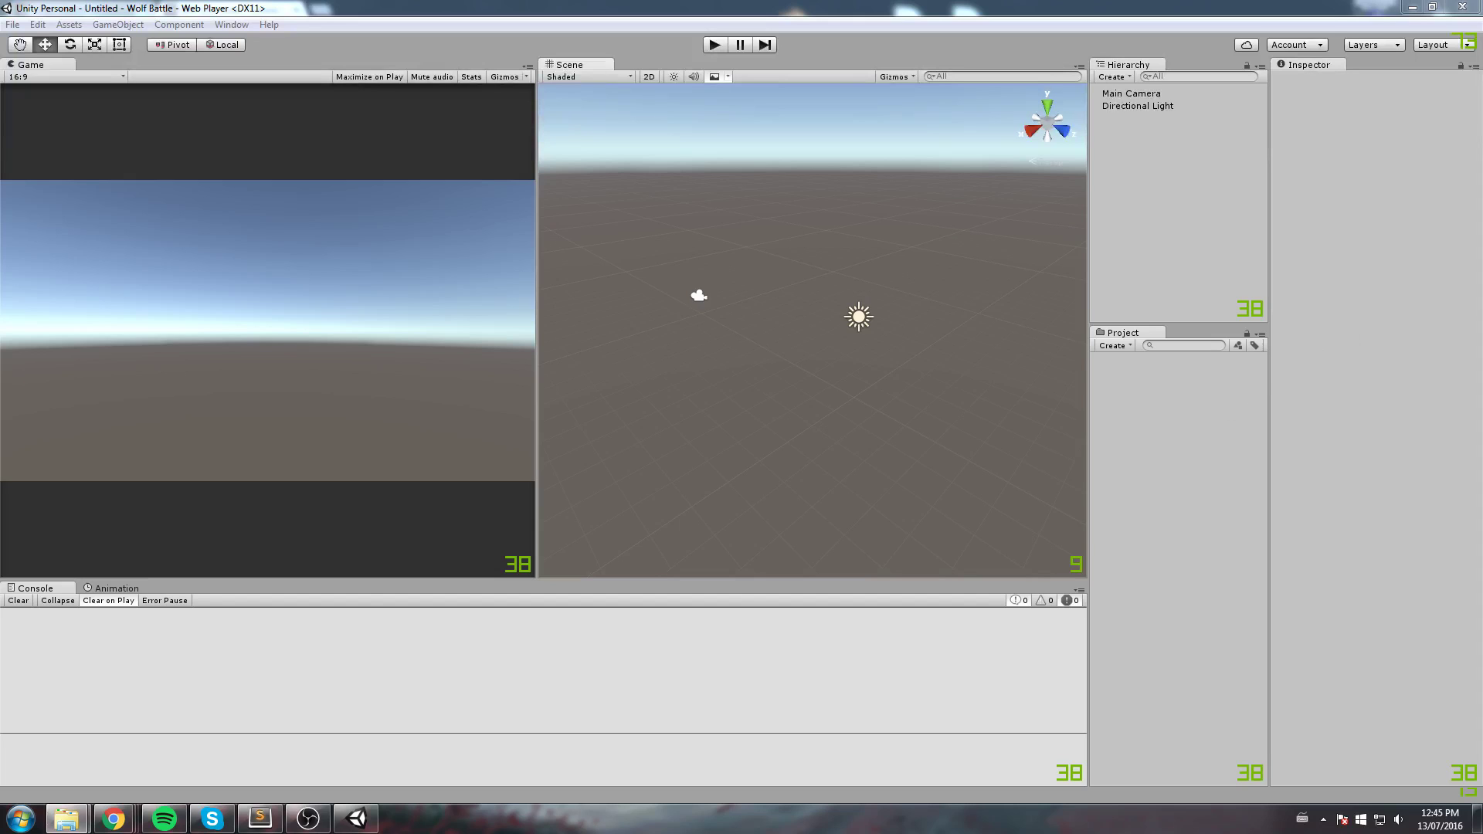
# Import all contents of the downloaded vuforia-unity-5-5-9 package into the Wolf Battle project
pyautogui.moveTo(1482, 199); pyautogui.dragTo(780, 197)
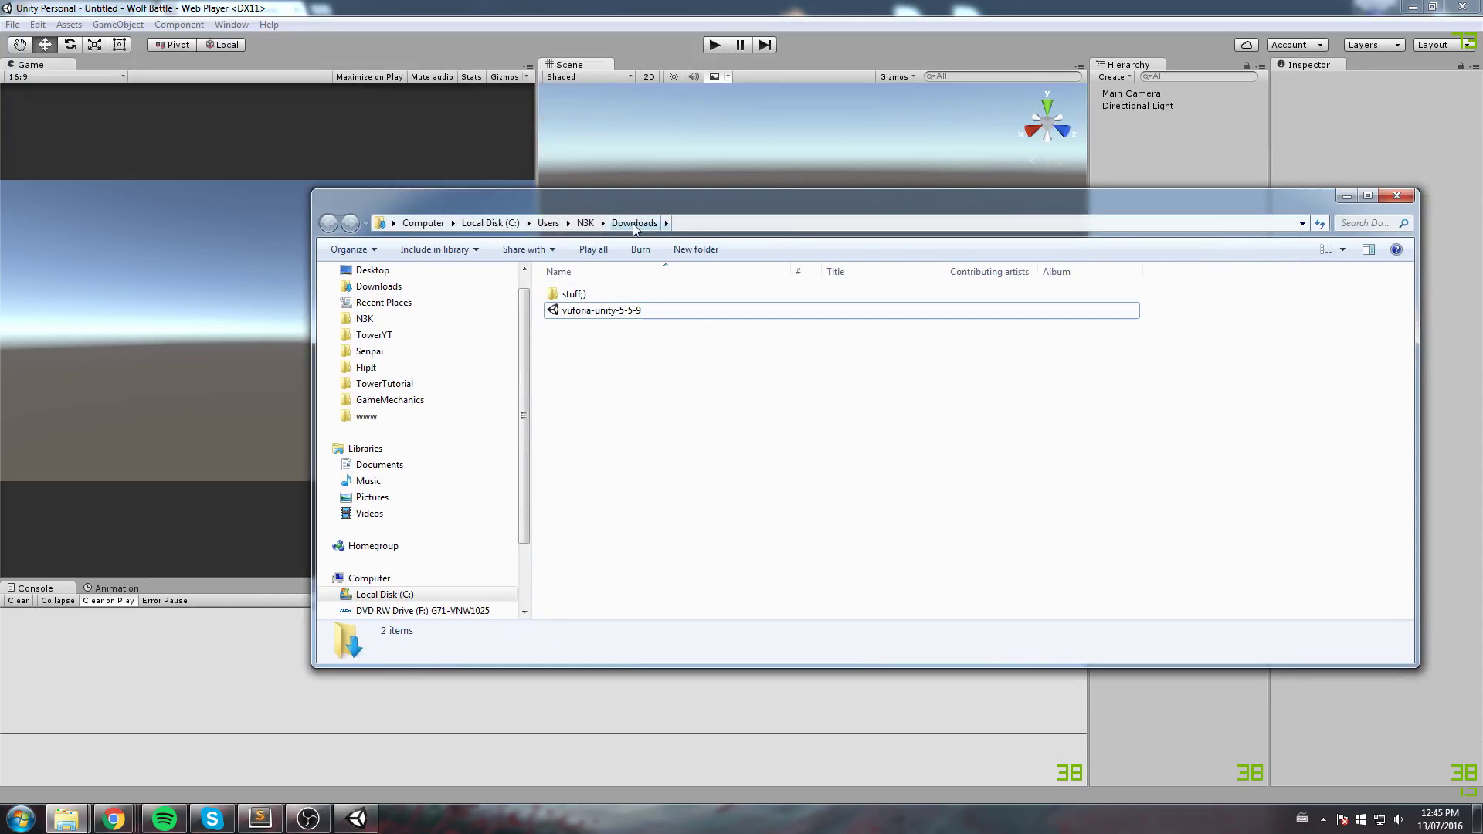
pyautogui.doubleClick(572, 310)
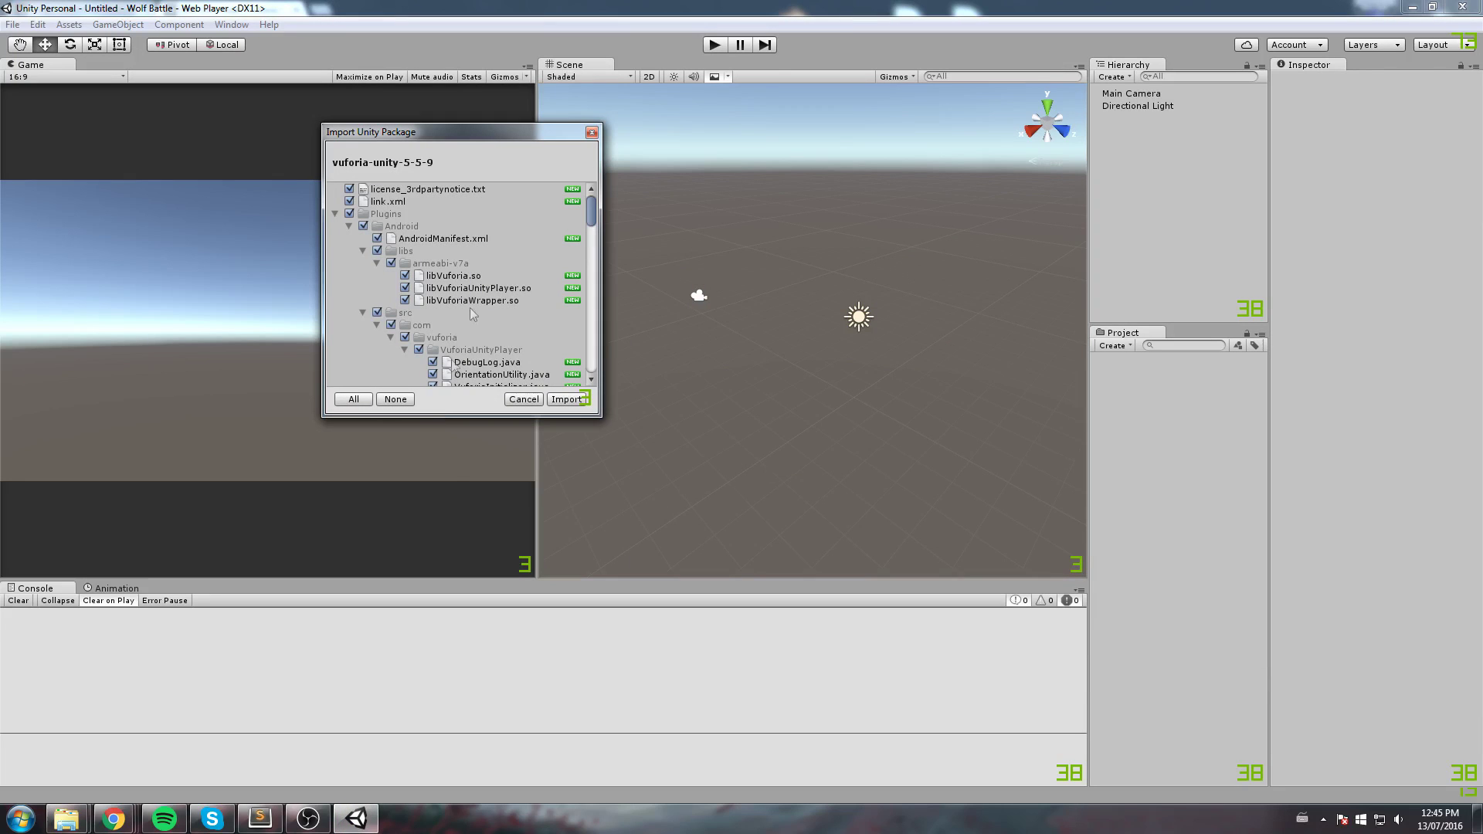
pyautogui.moveTo(591, 212); pyautogui.dragTo(591, 328)
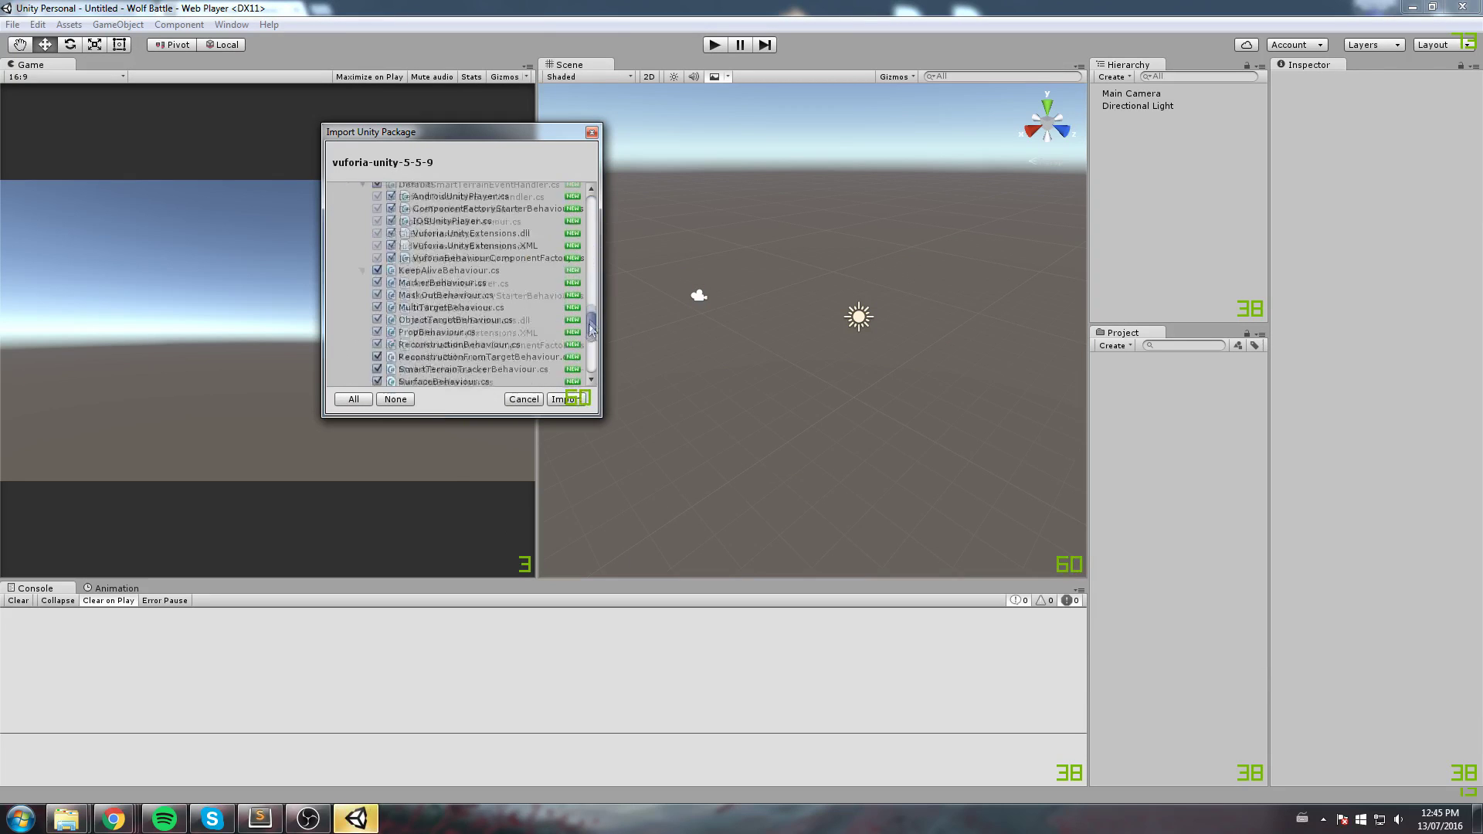
pyautogui.click(561, 399)
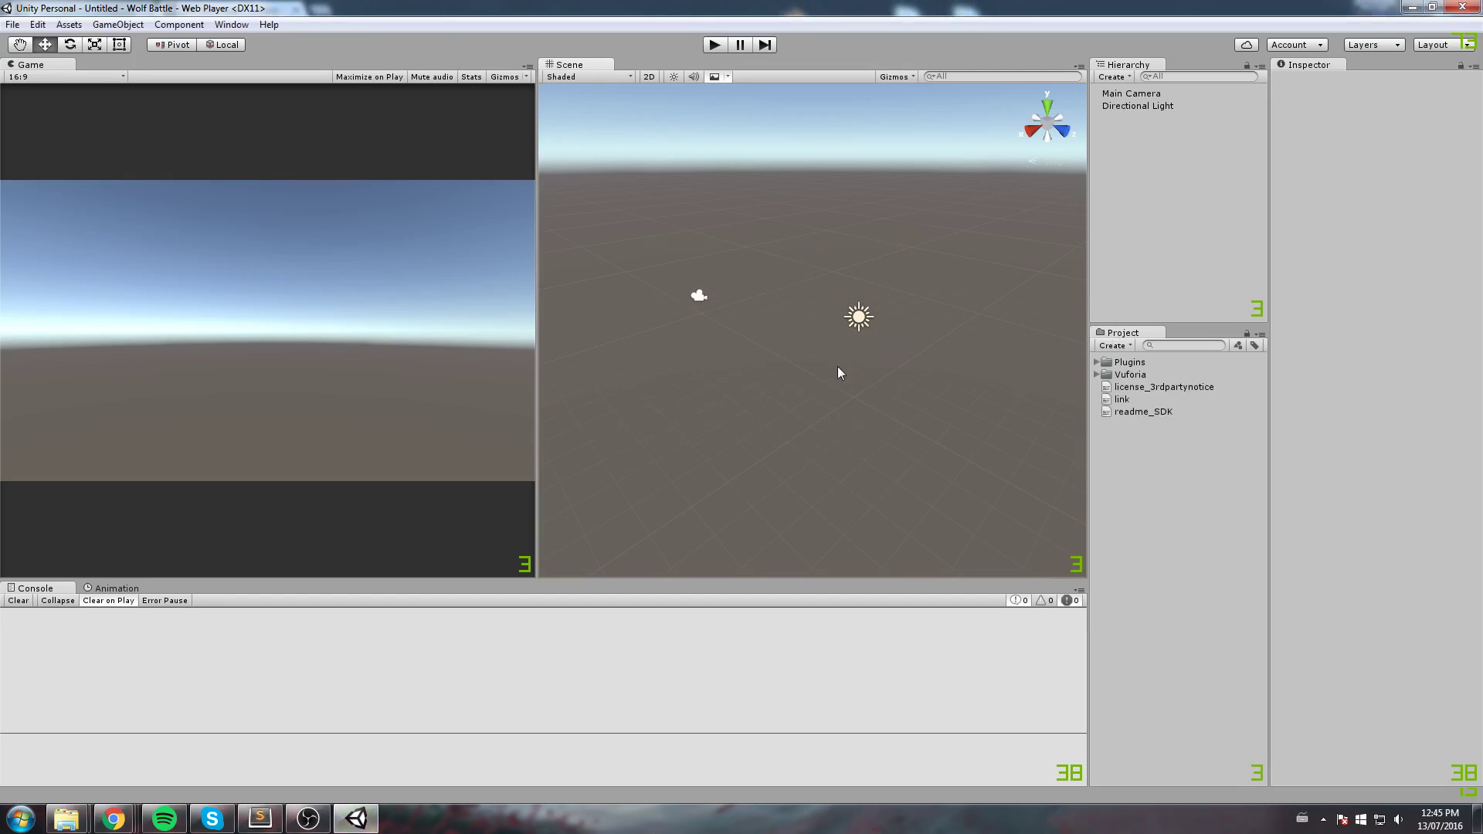
# Examine the subfolders of the imported Vuforia folder in the project assets
pyautogui.click(1096, 376)
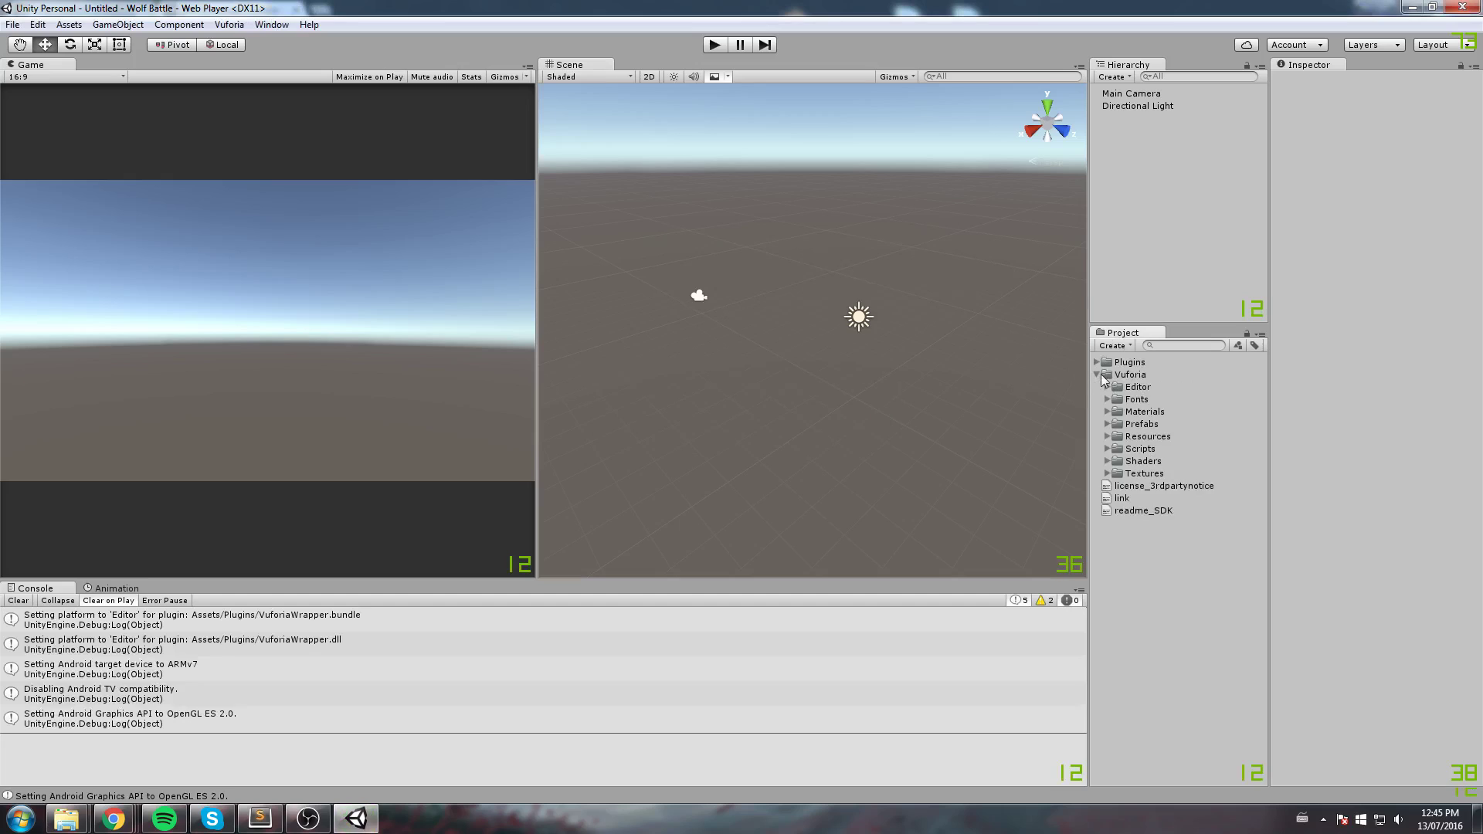
pyautogui.click(1096, 375)
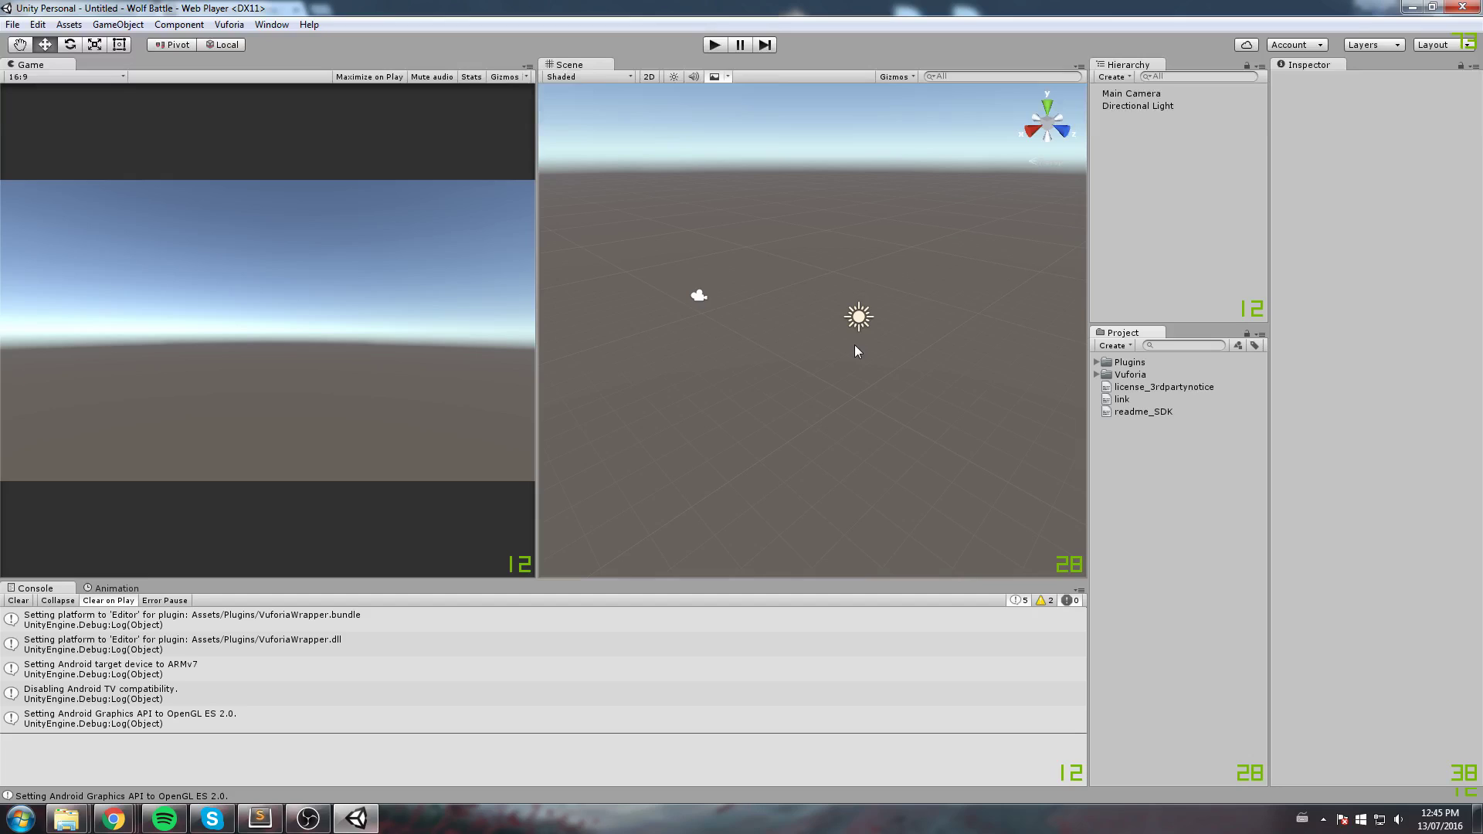
pyautogui.click(818, 208)
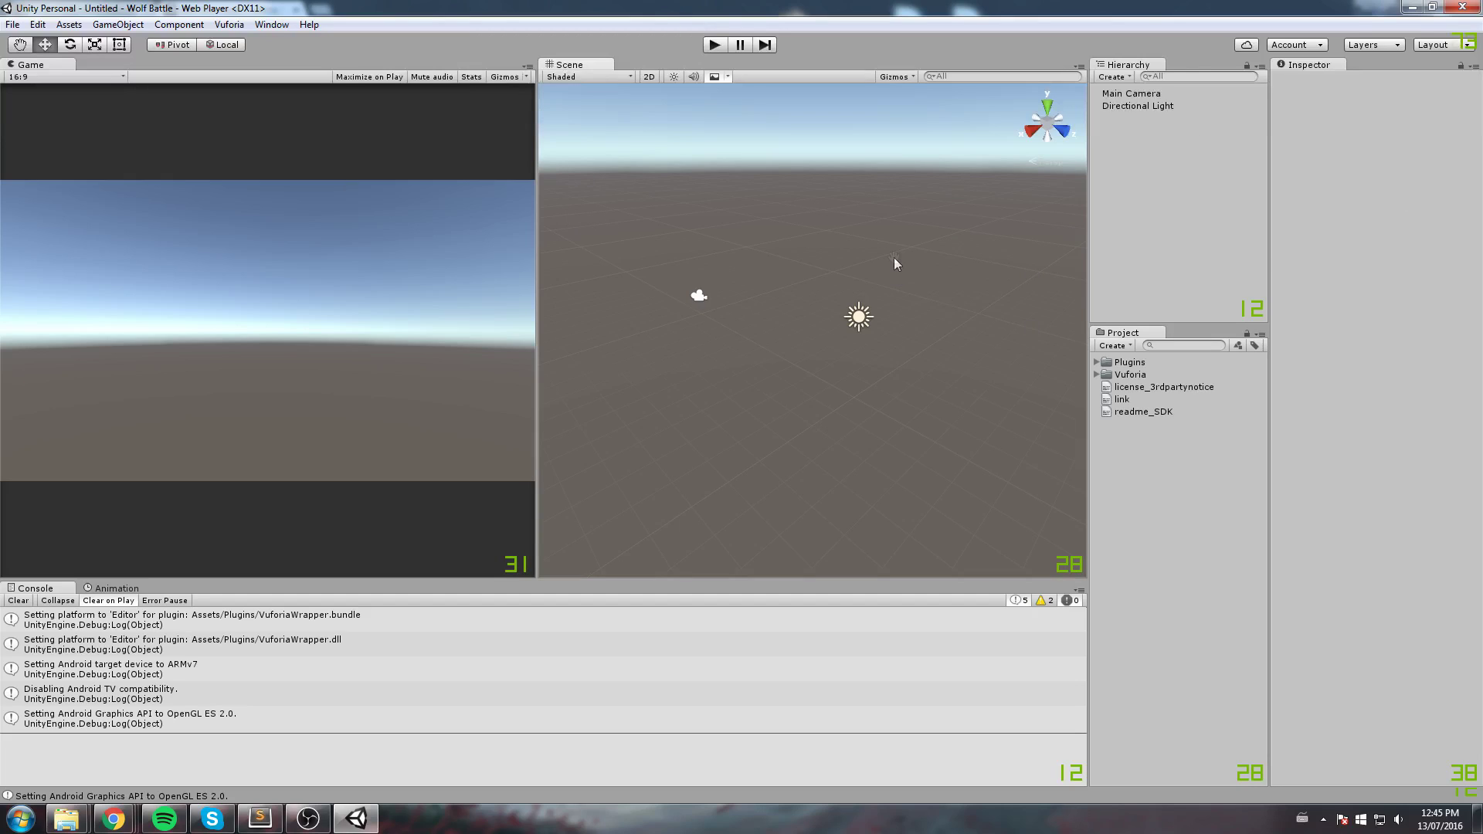
pyautogui.moveTo(893, 257); pyautogui.dragTo(892, 258, button='middle')
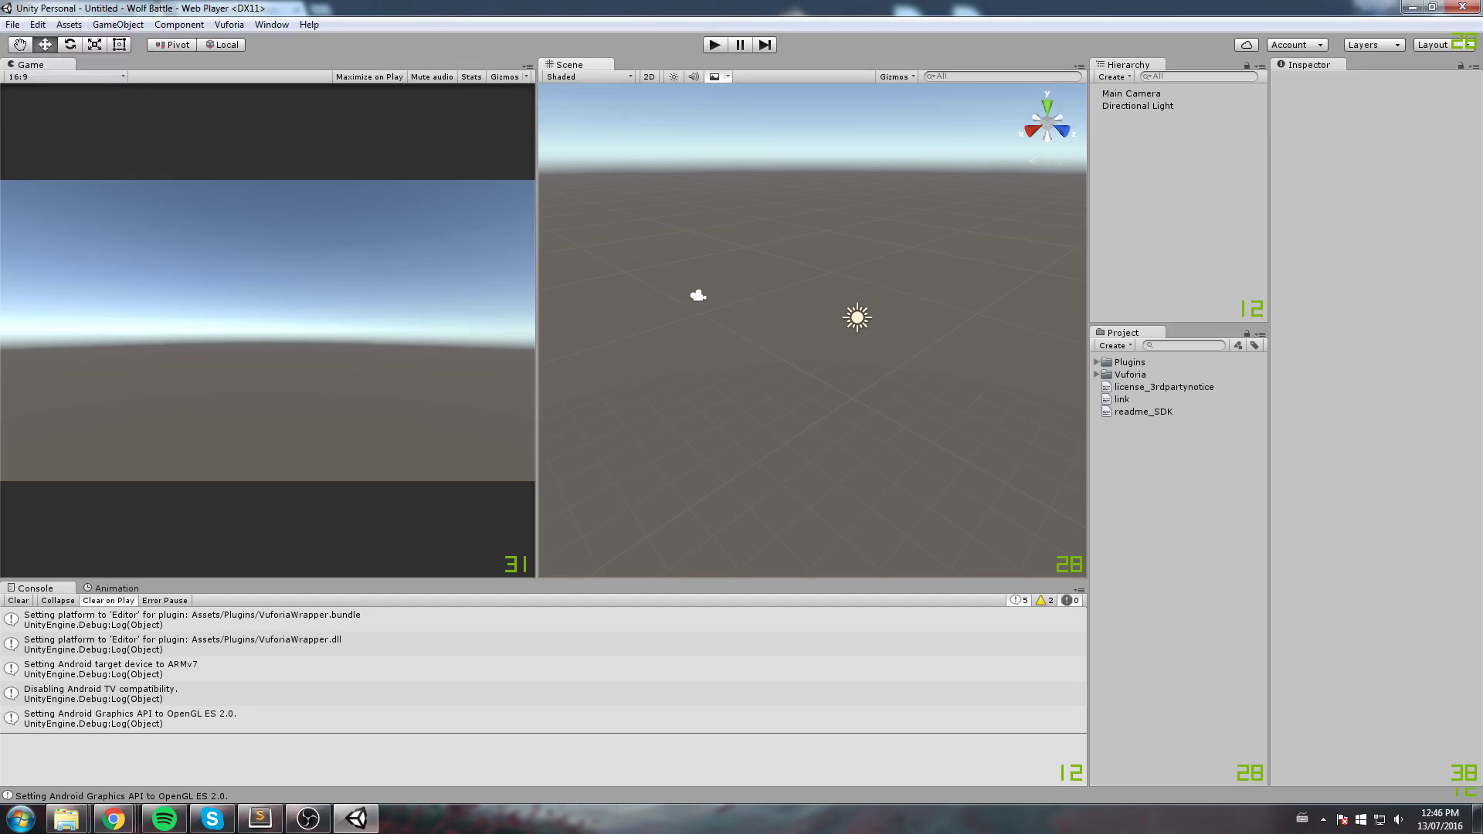
# Switch to the browser and open the License Manager in the Vuforia Developer Portal
pyautogui.hotkey('alt', 'Tab')
pyautogui.click(973, 83)
pyautogui.click(394, 131)
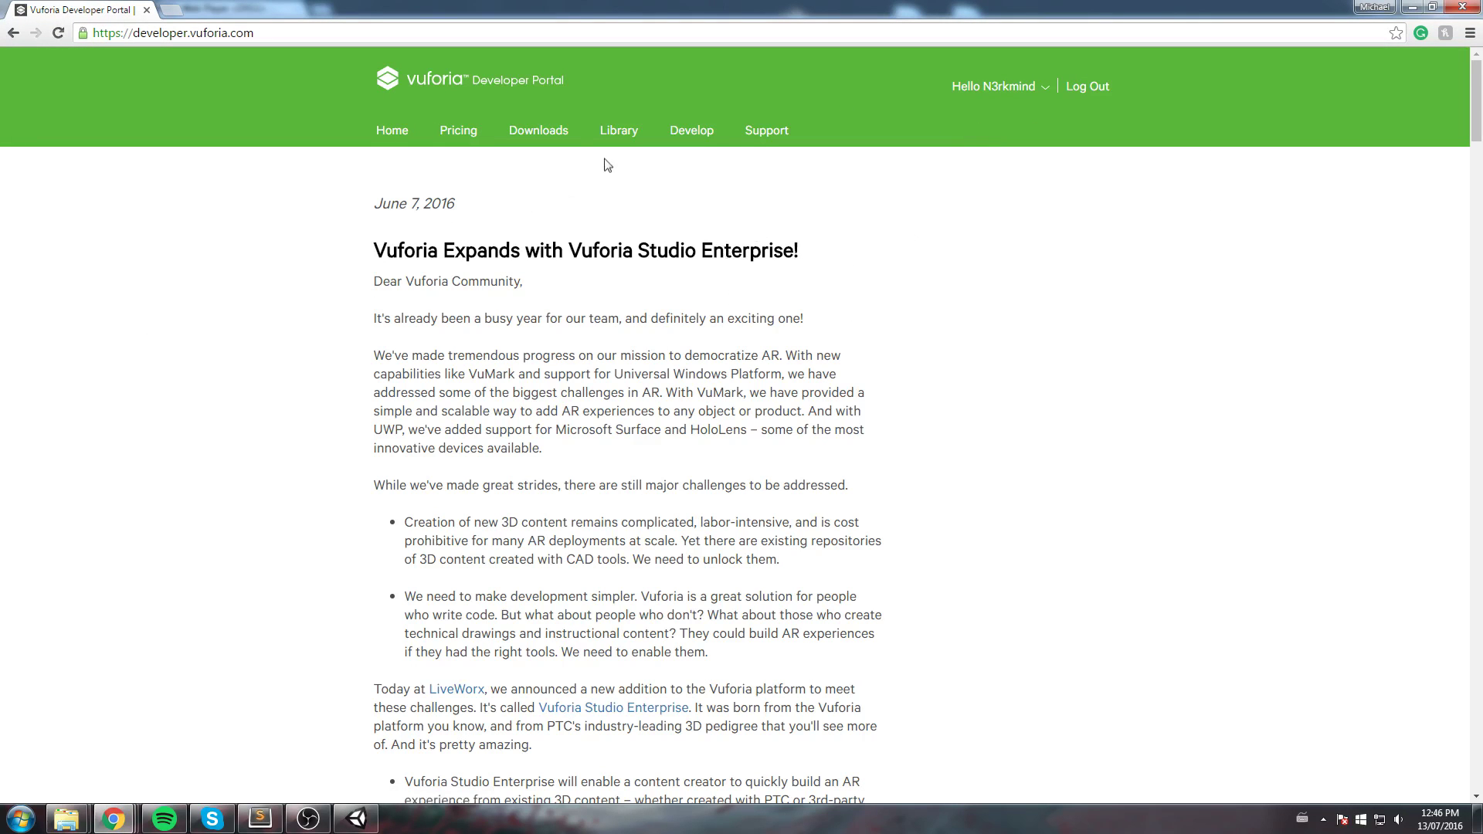
pyautogui.click(692, 131)
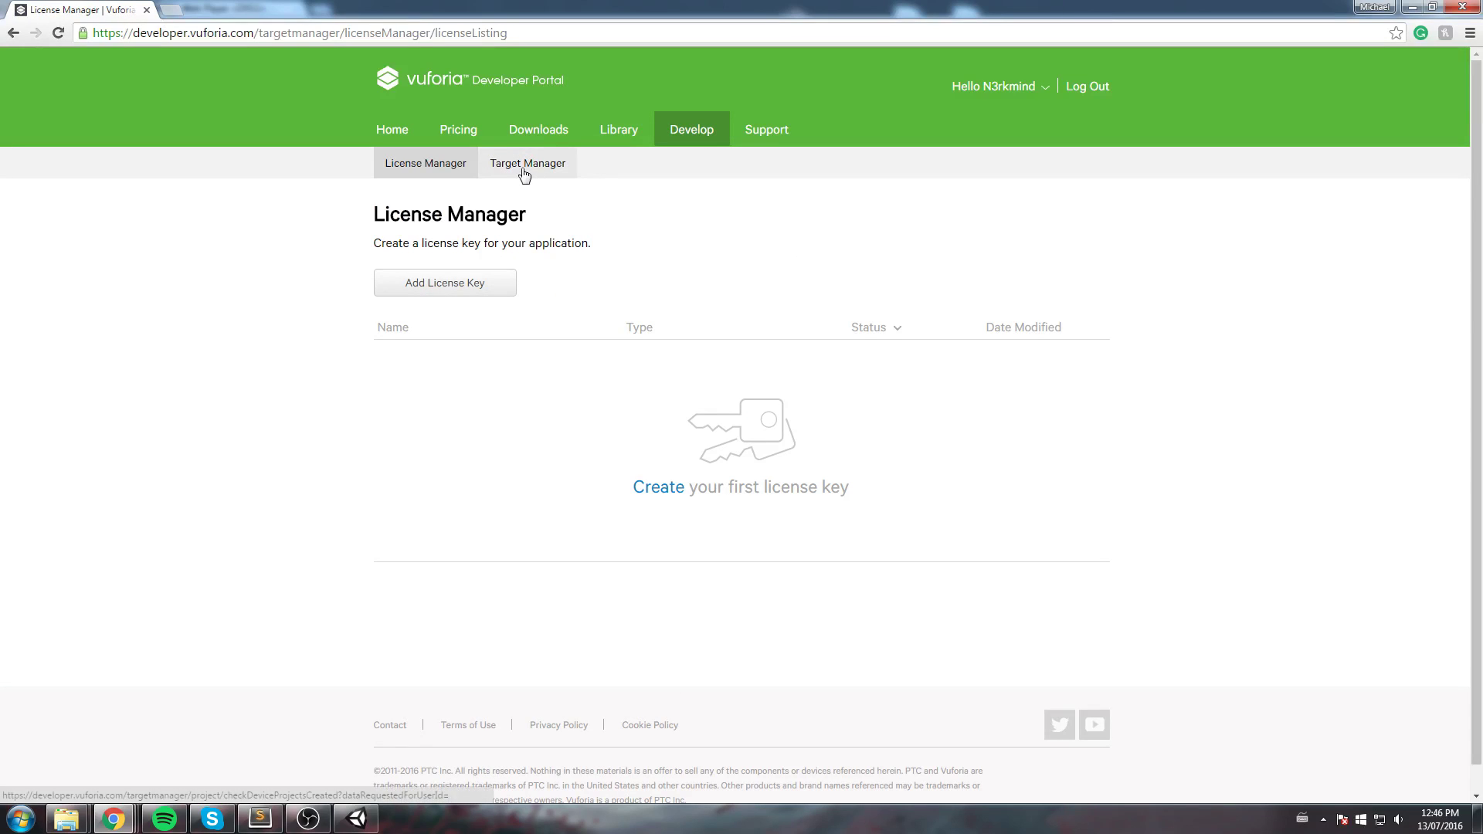
# Add a no-charge Starter license key for a mobile application named Wolf Battle, accepting the terms
pyautogui.click(476, 285)
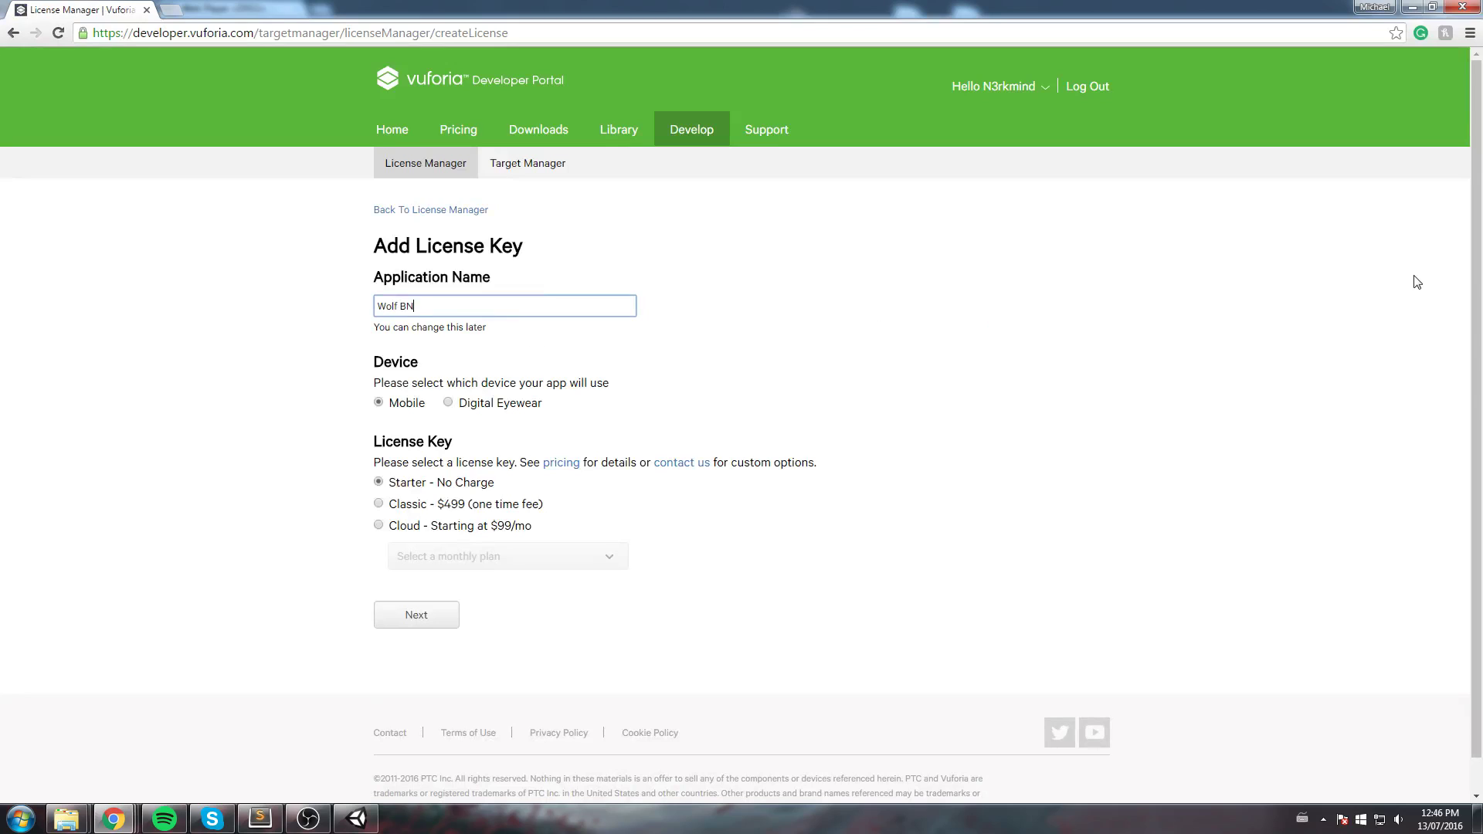
pyautogui.write('Wolf Battle')
pyautogui.click(428, 615)
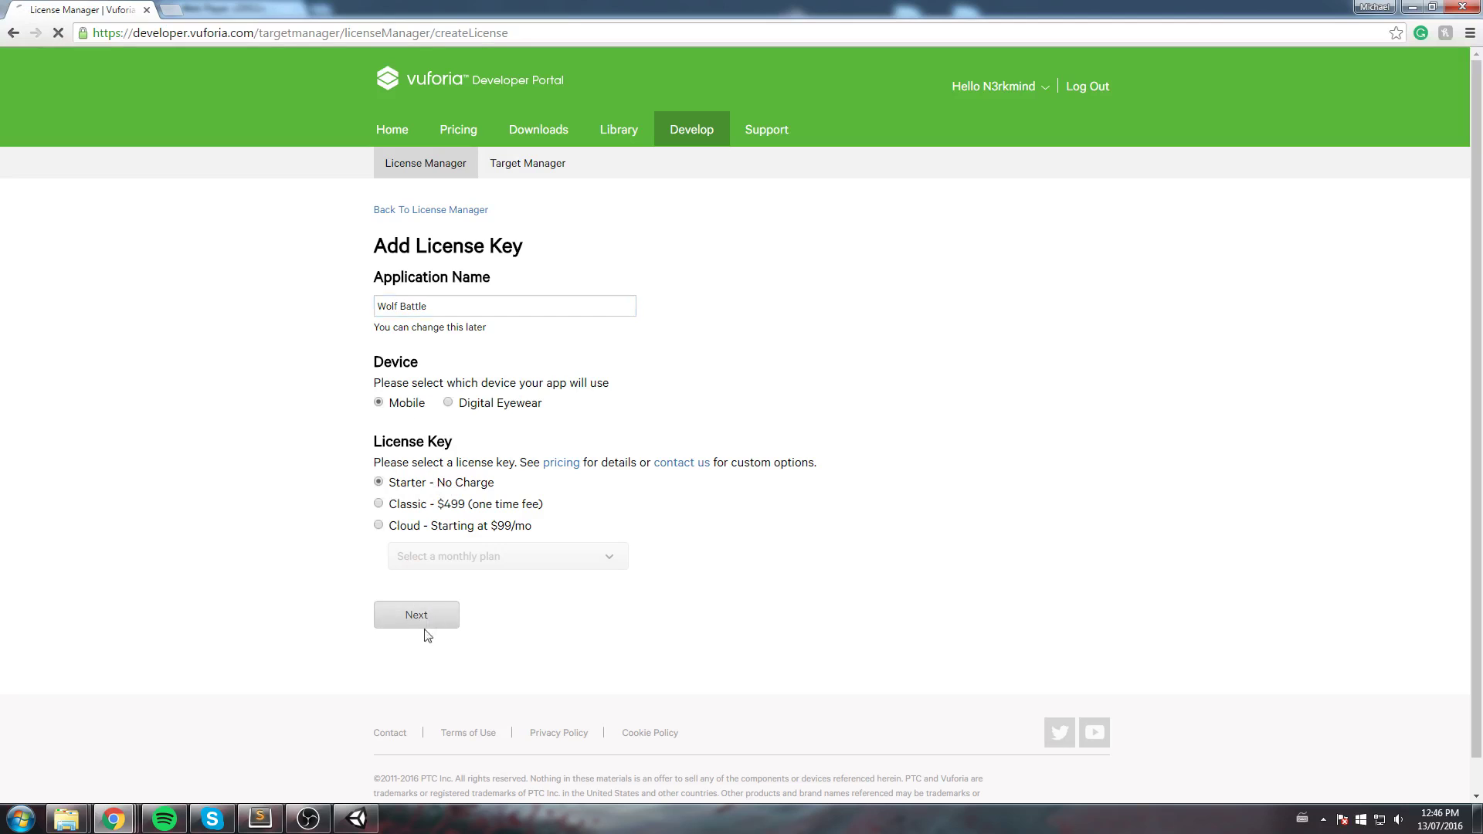
pyautogui.click(379, 439)
pyautogui.click(540, 507)
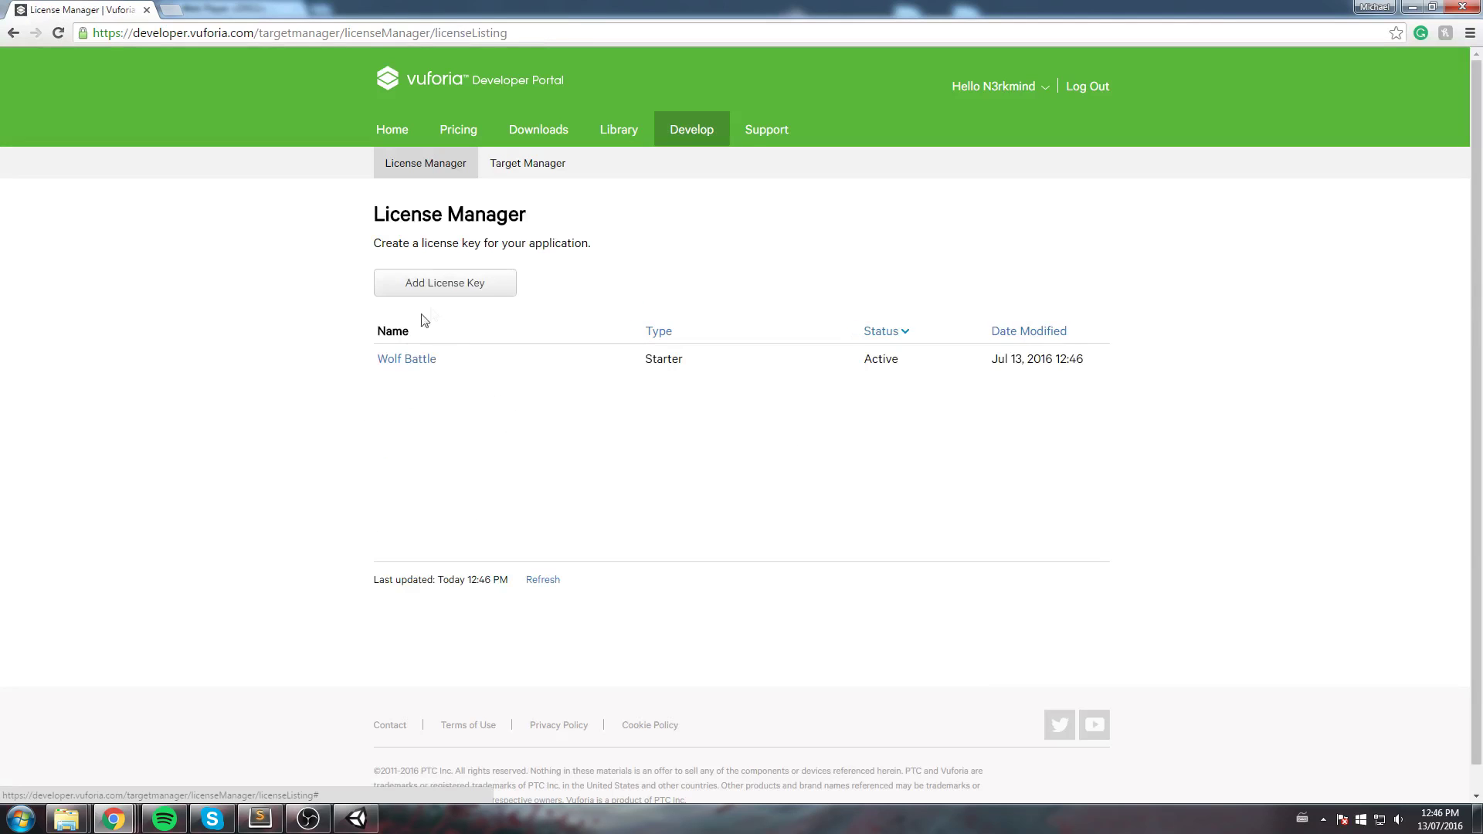
# View the license key details of the Wolf Battle application and return to the License Manager list
pyautogui.click(415, 360)
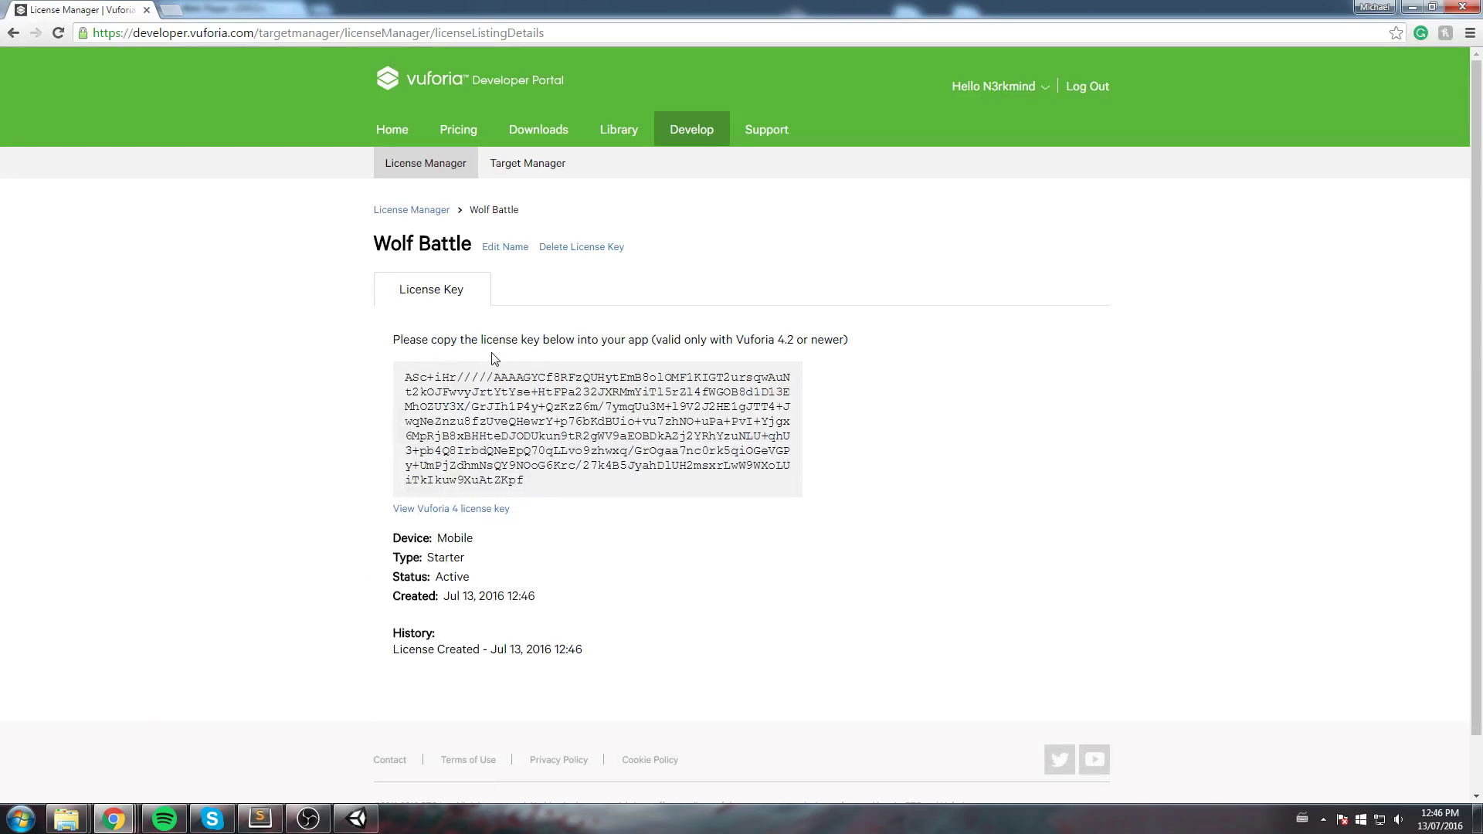
pyautogui.click(425, 163)
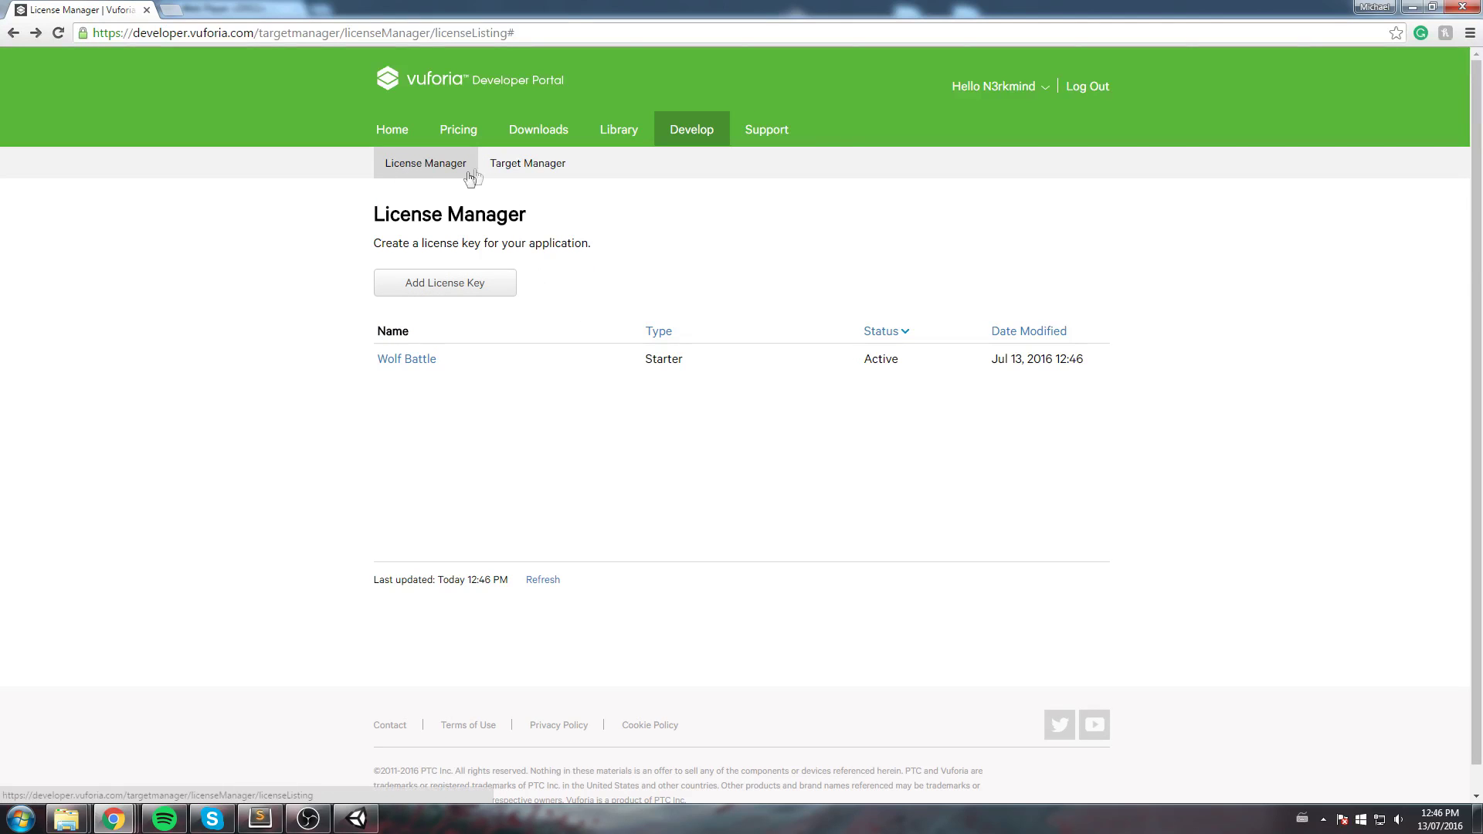
# Open the Target Manager, view the targets of the N3KTest database and return to the database list
pyautogui.click(530, 169)
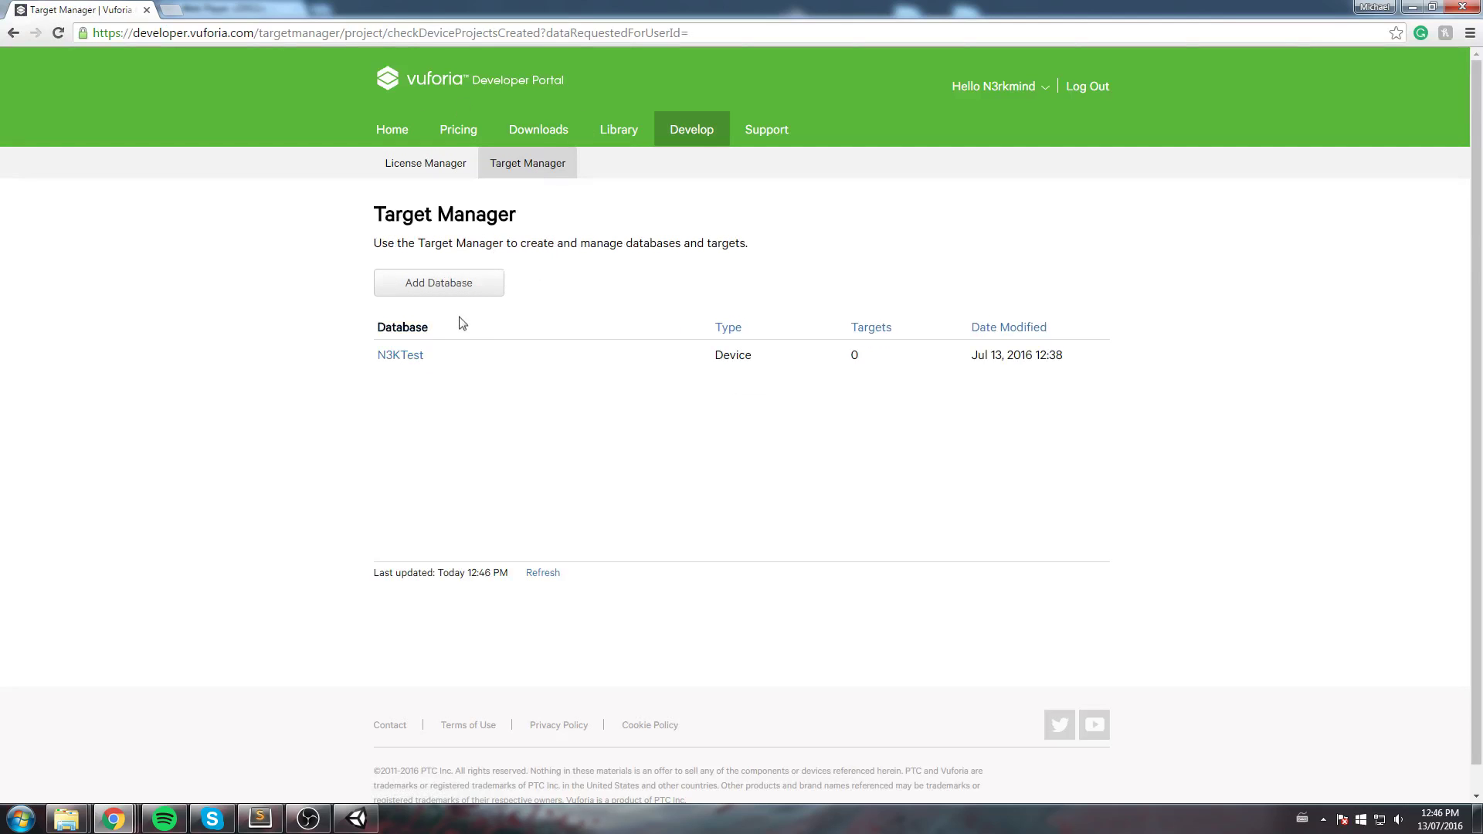
pyautogui.click(407, 357)
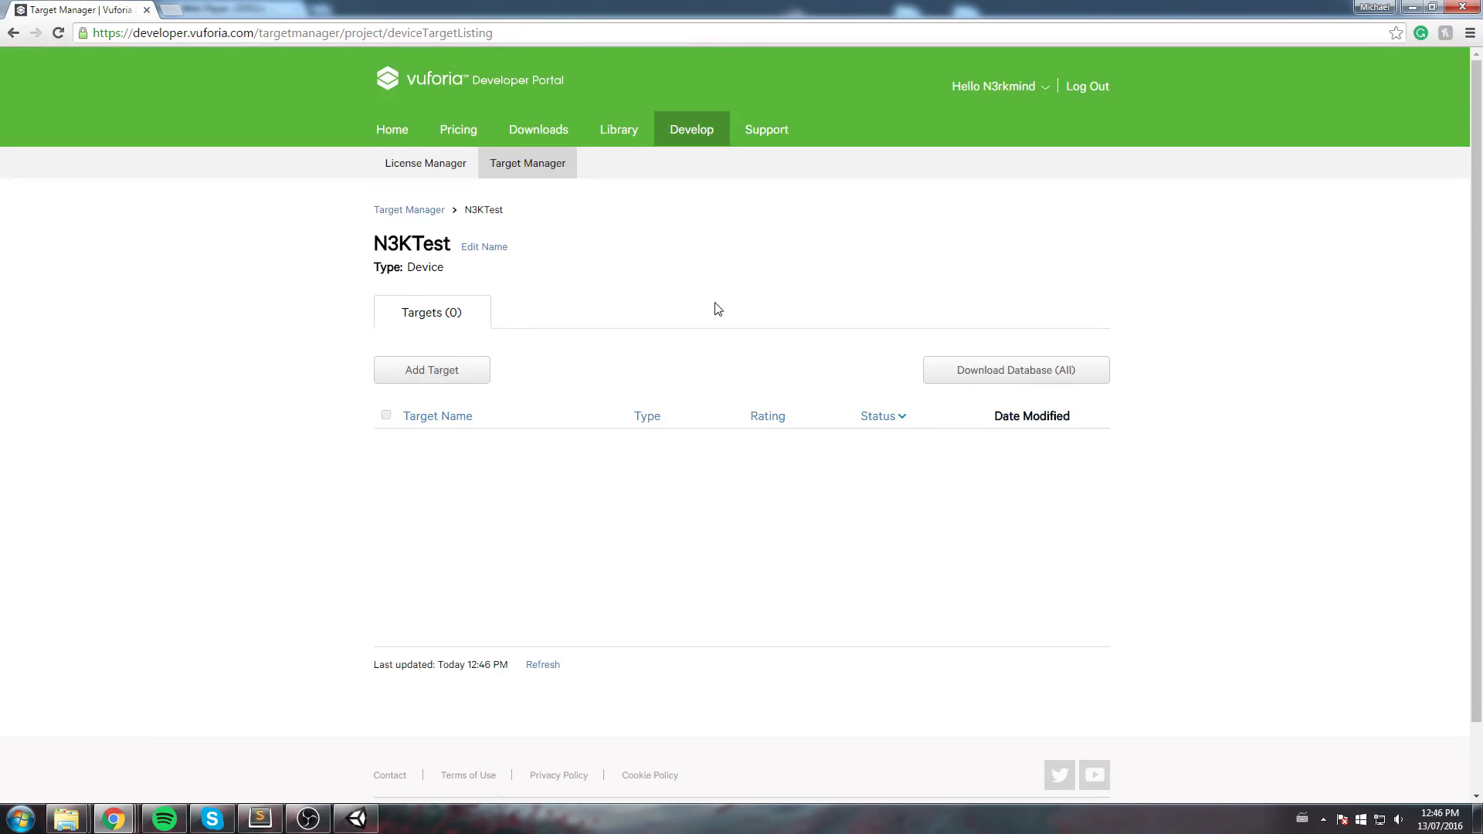
pyautogui.hotkey('alt', 'Left')
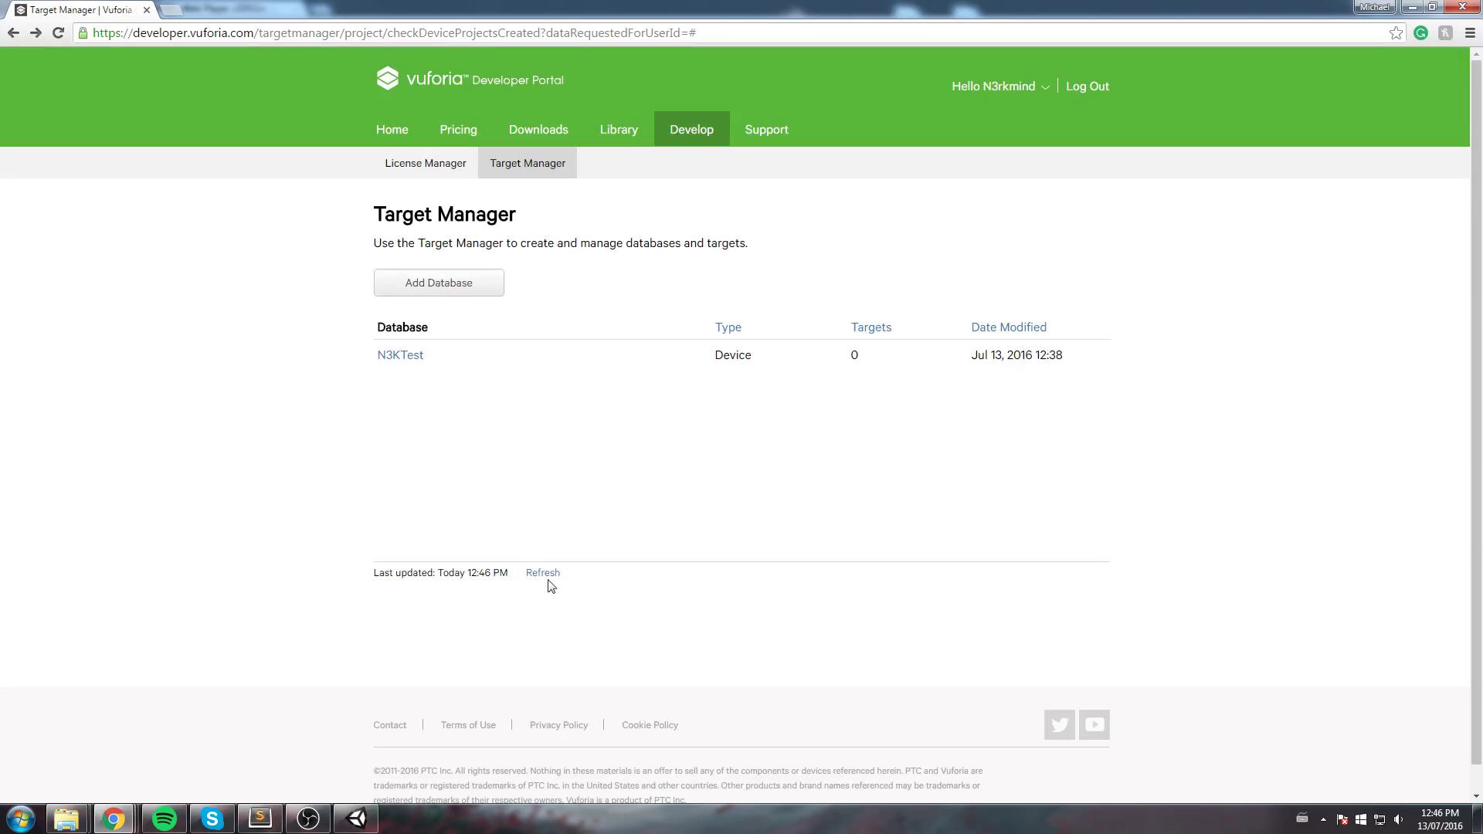
# Create a device-type target database named Wolf_Battle
pyautogui.click(437, 286)
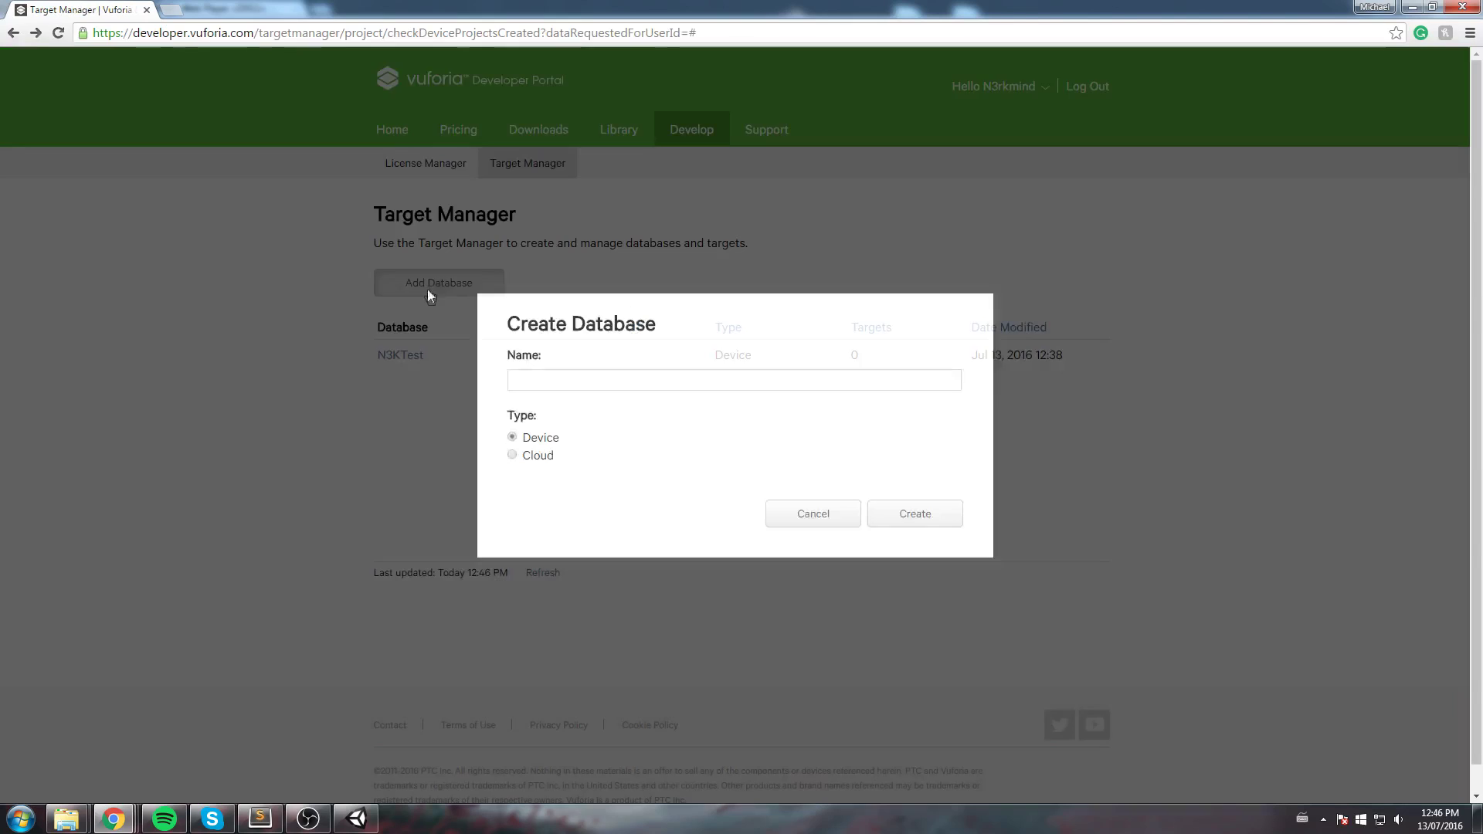
pyautogui.click(550, 387)
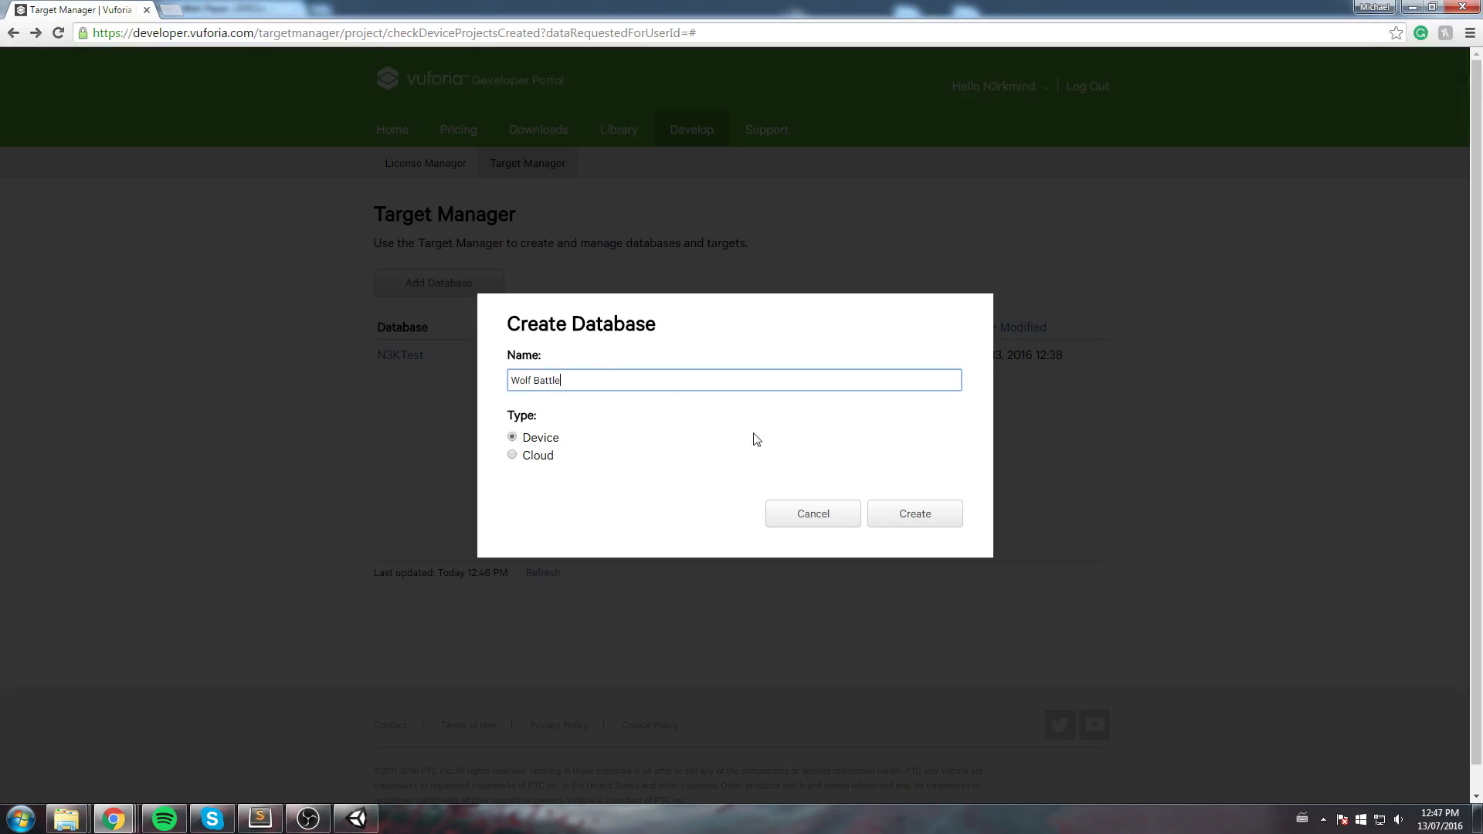
pyautogui.click(915, 516)
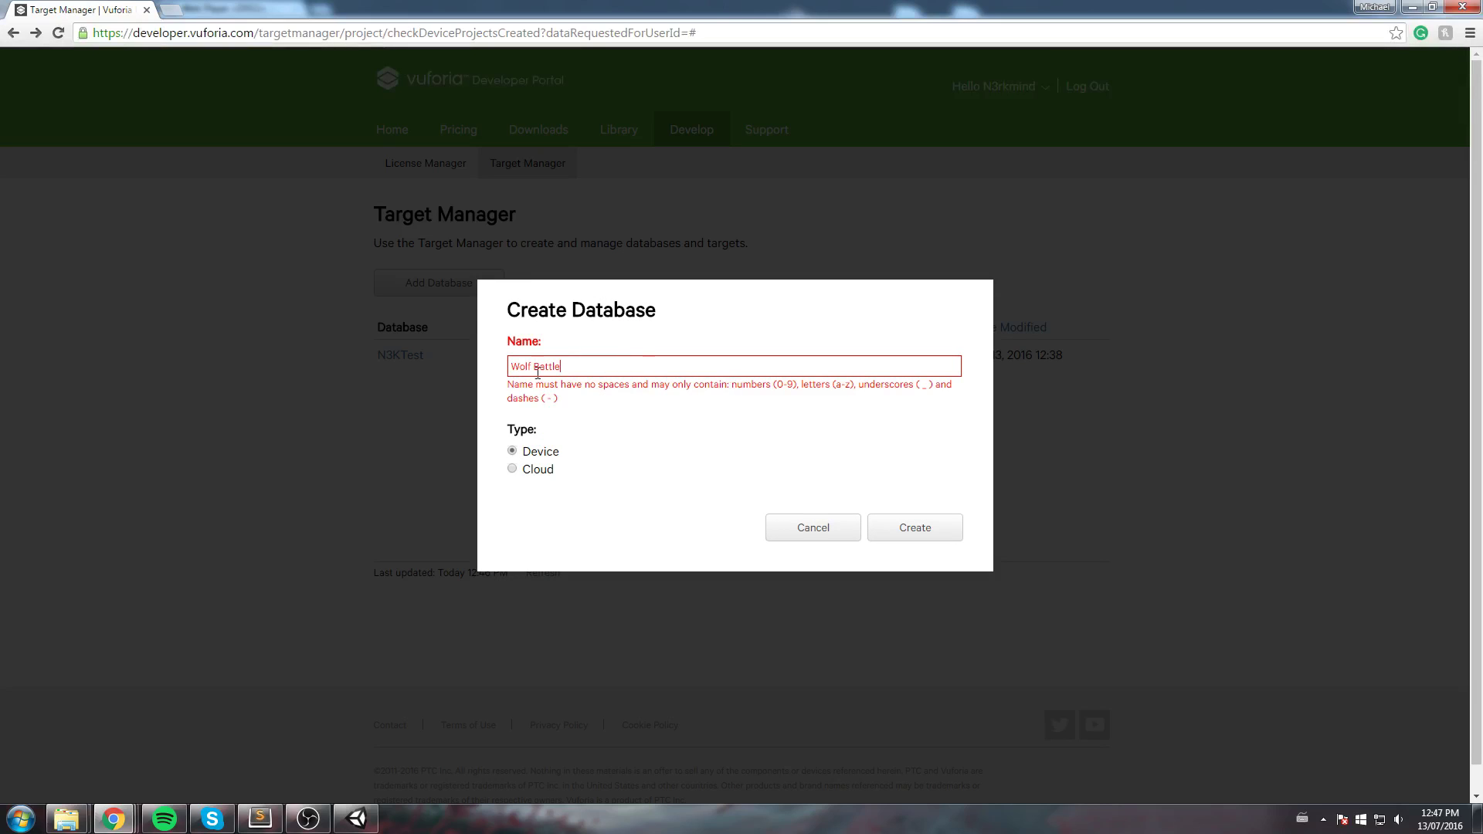
pyautogui.press('BackSpace')
pyautogui.write('_')
pyautogui.click(932, 529)
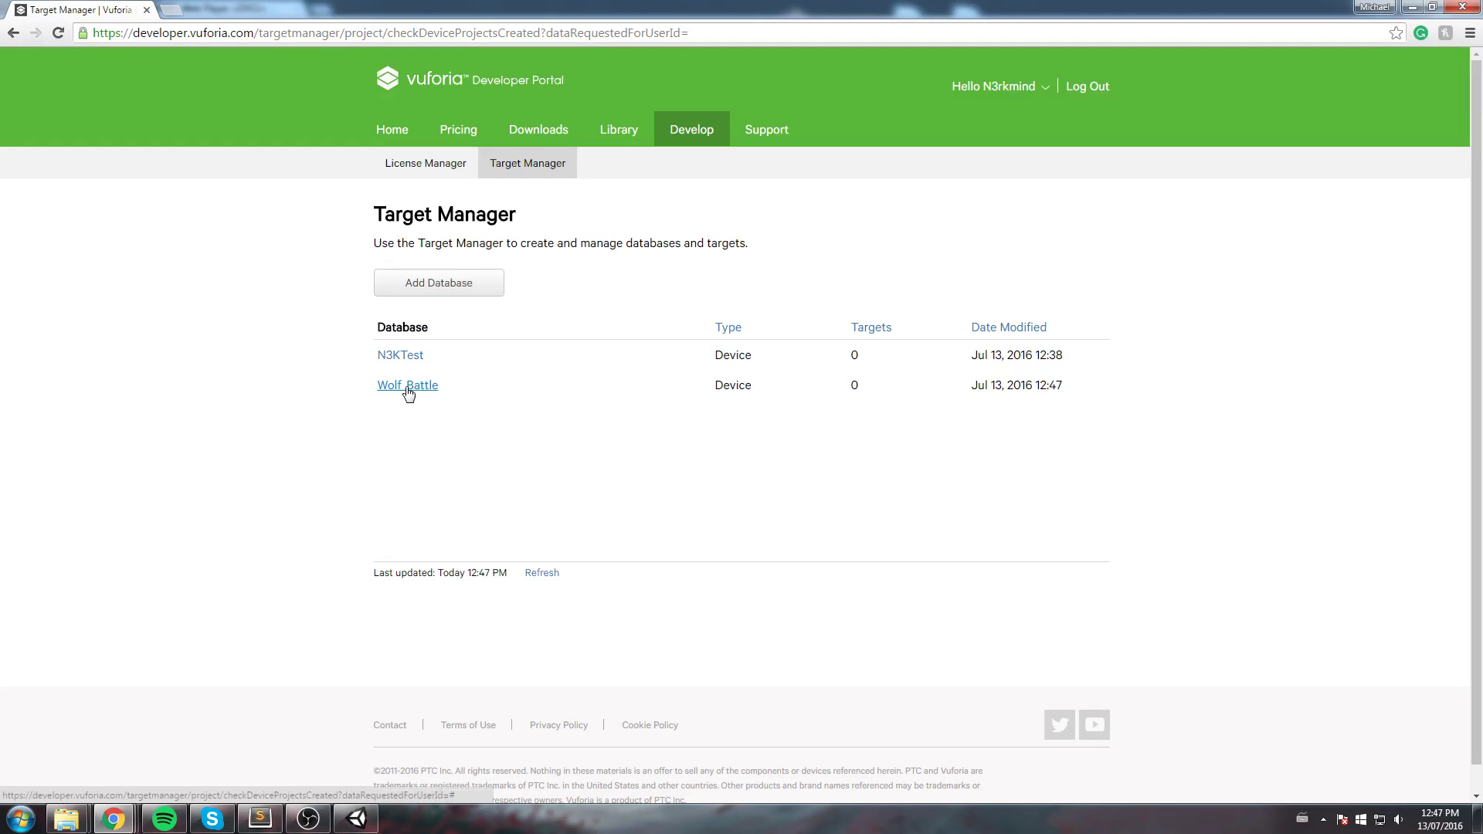
# Add a single-image target to the Wolf_Battle database from AceHearth.png on the desktop, with width 1 and the name AceHearth
pyautogui.click(402, 390)
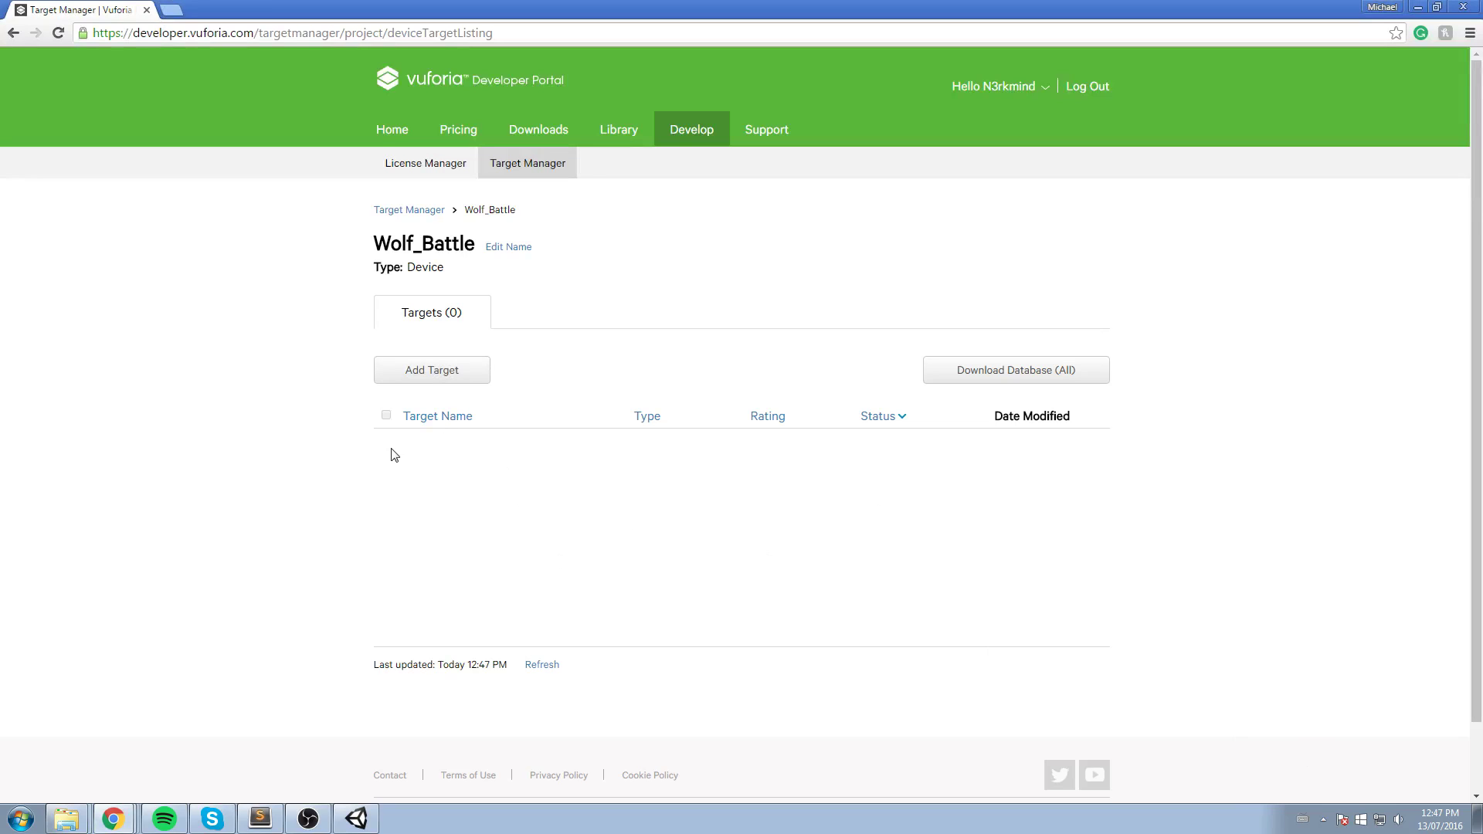
pyautogui.click(418, 371)
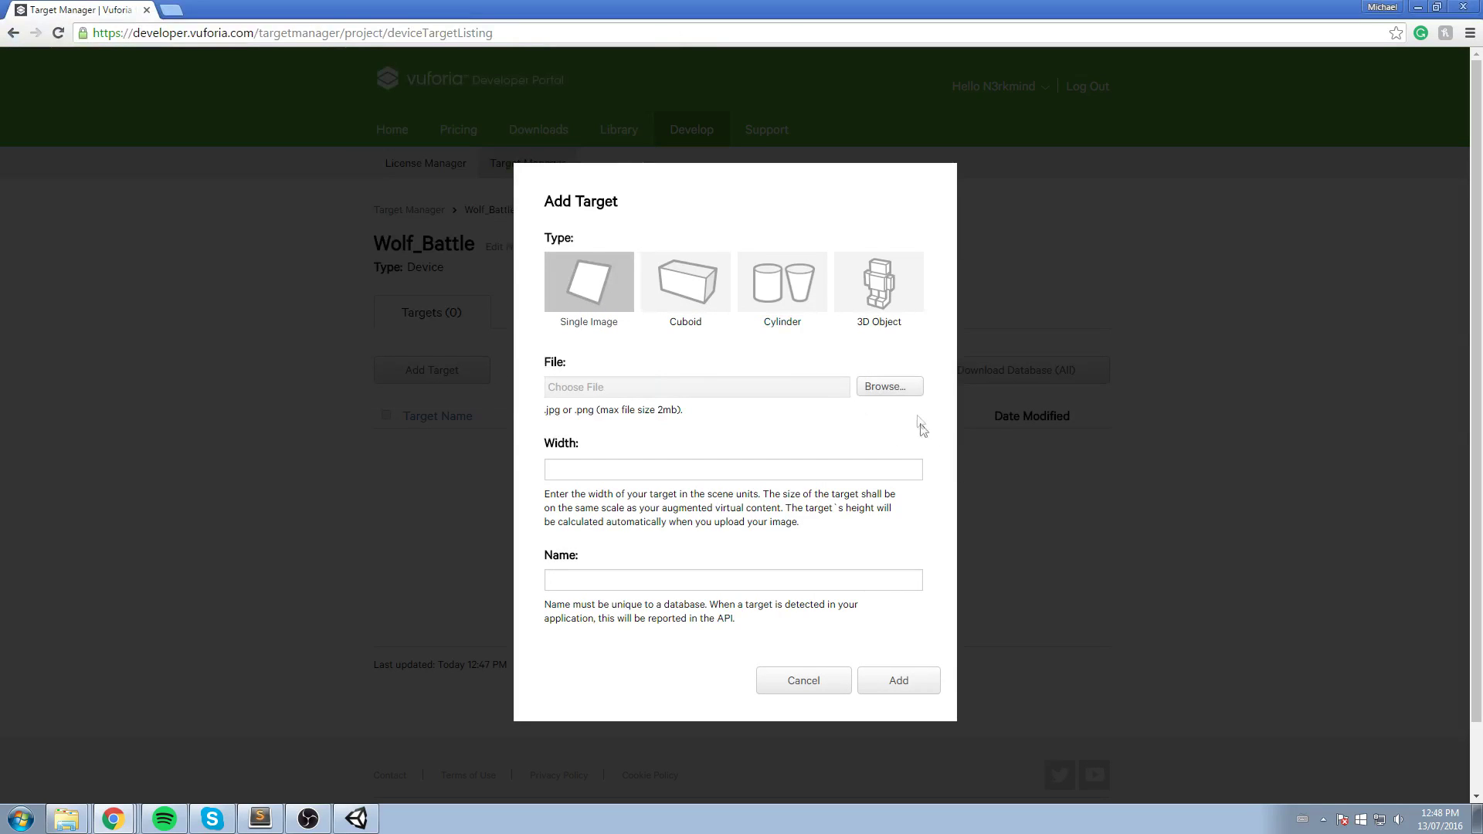
pyautogui.click(905, 395)
pyautogui.moveTo(635, 127); pyautogui.dragTo(632, 204)
pyautogui.click(206, 260)
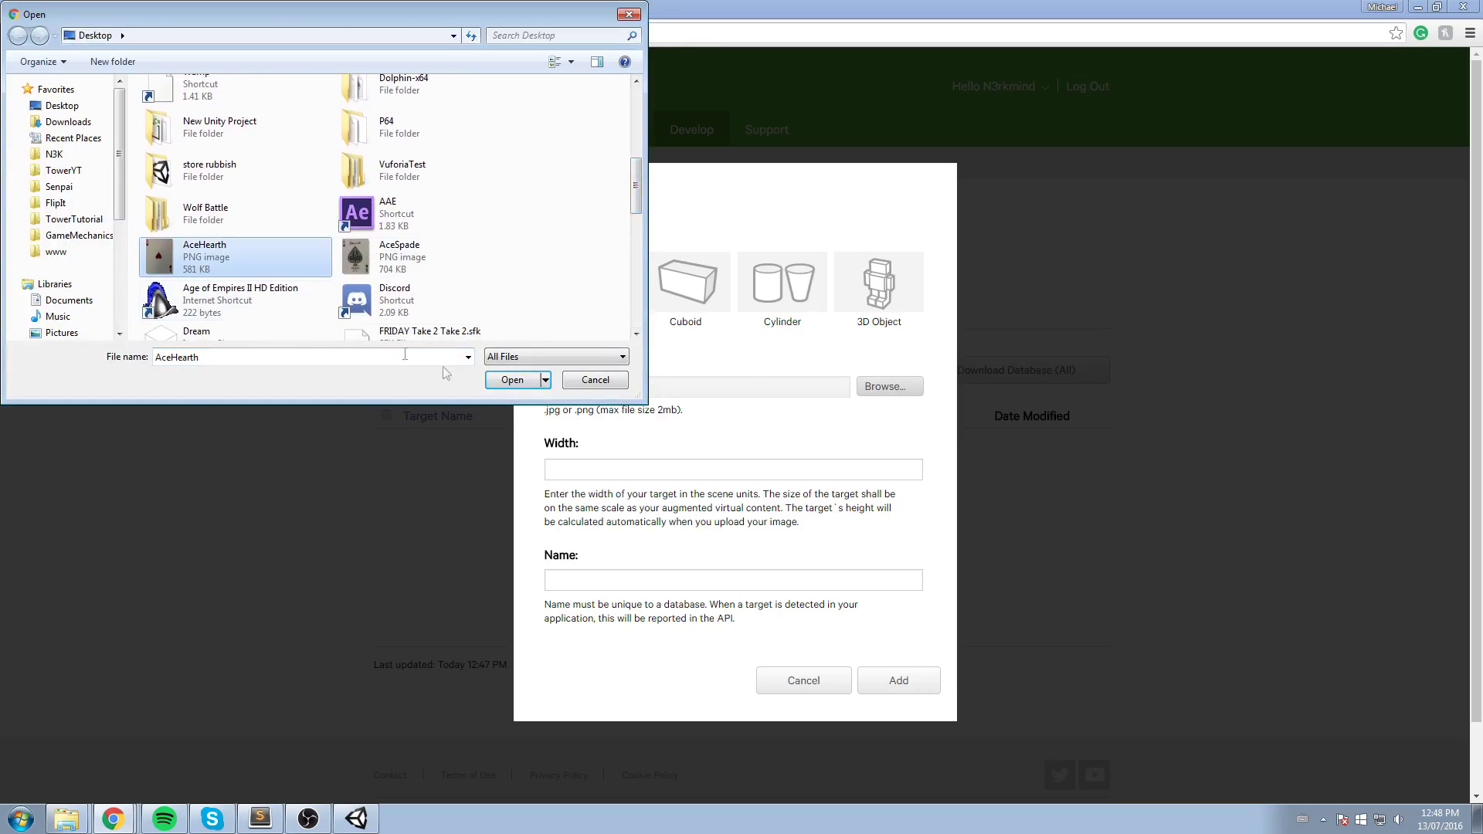
pyautogui.click(512, 380)
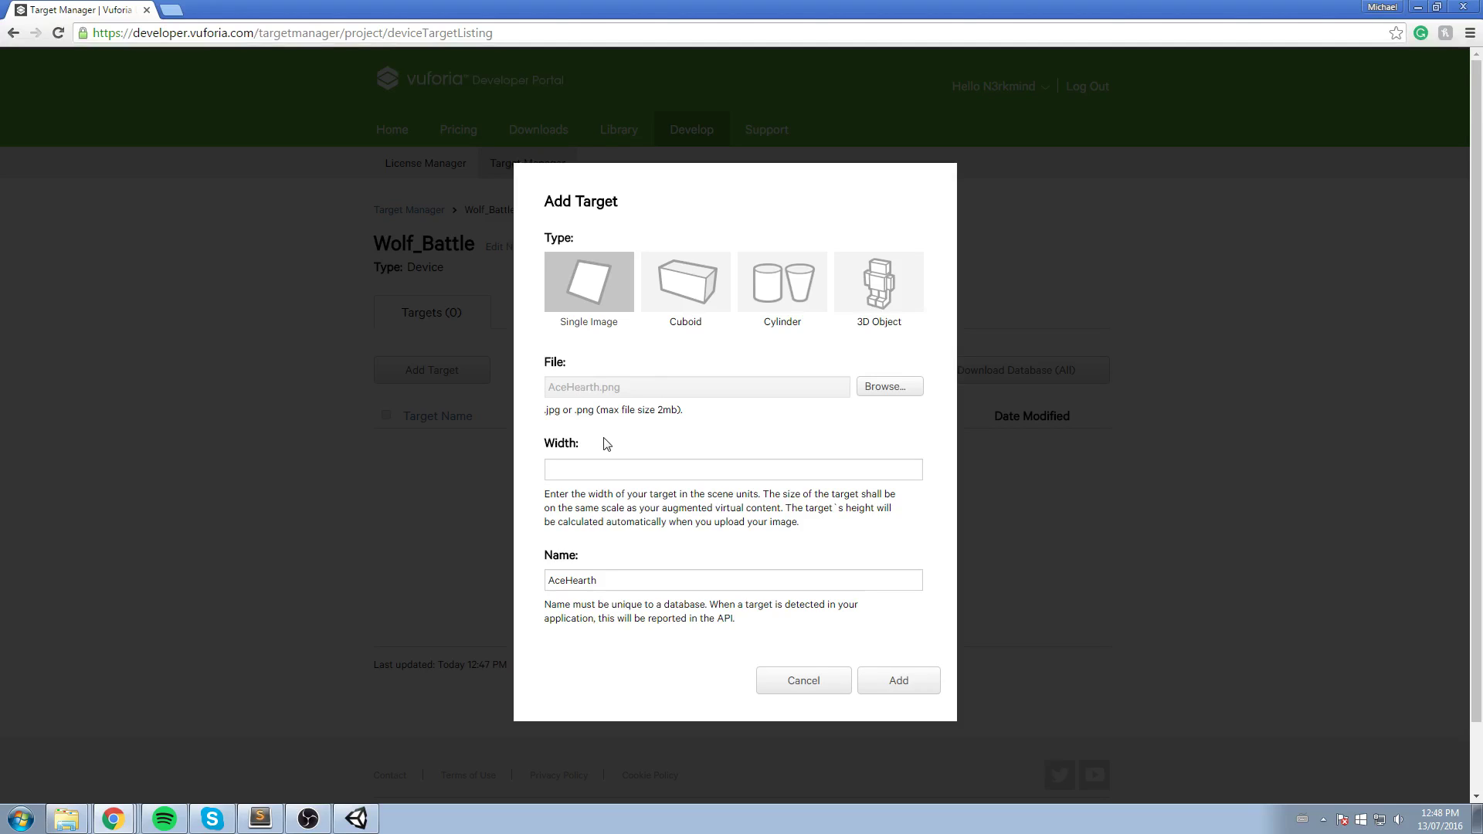
pyautogui.click(593, 471)
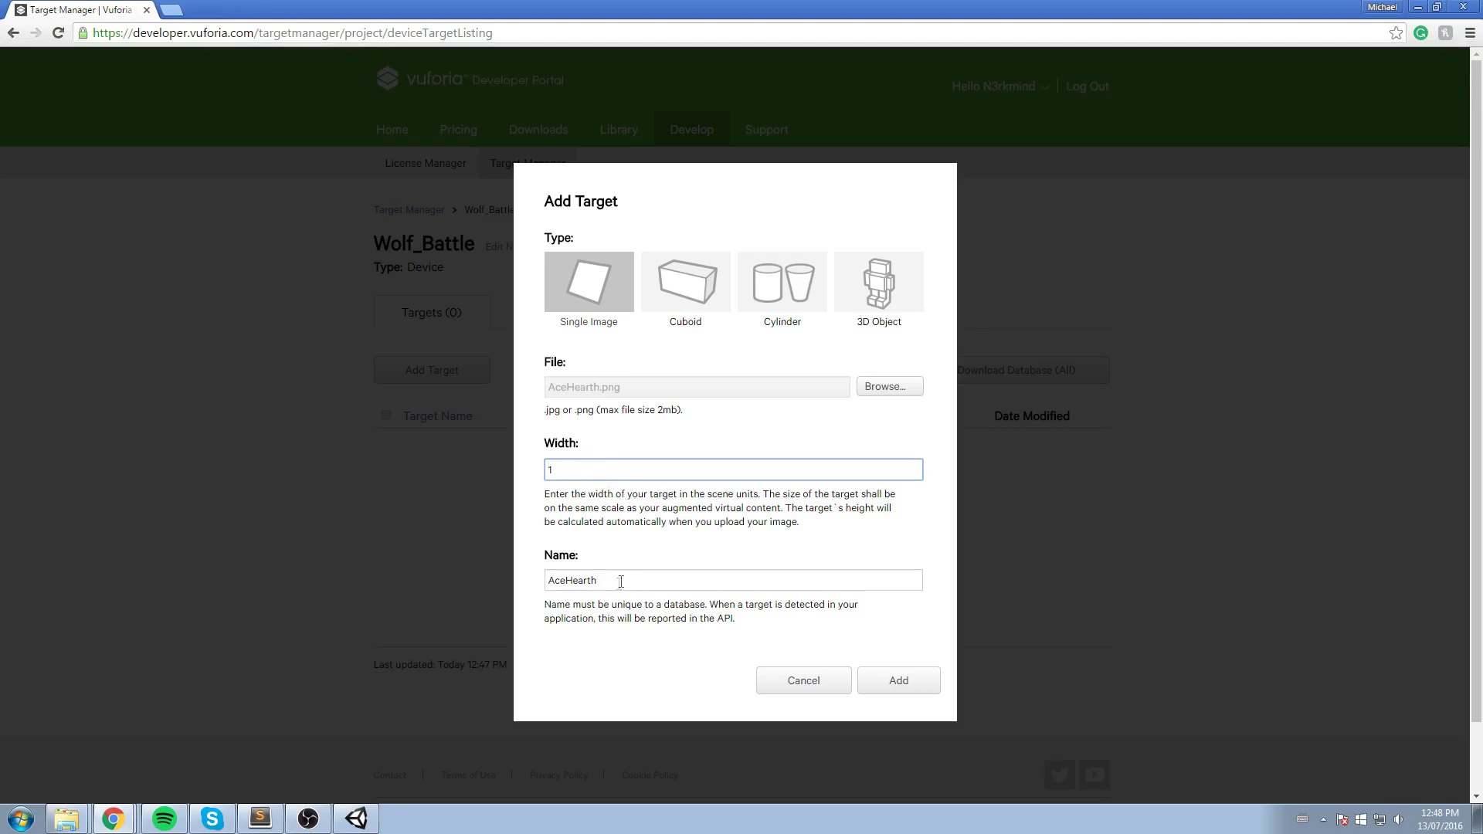
pyautogui.press('Tab')
pyautogui.click(900, 689)
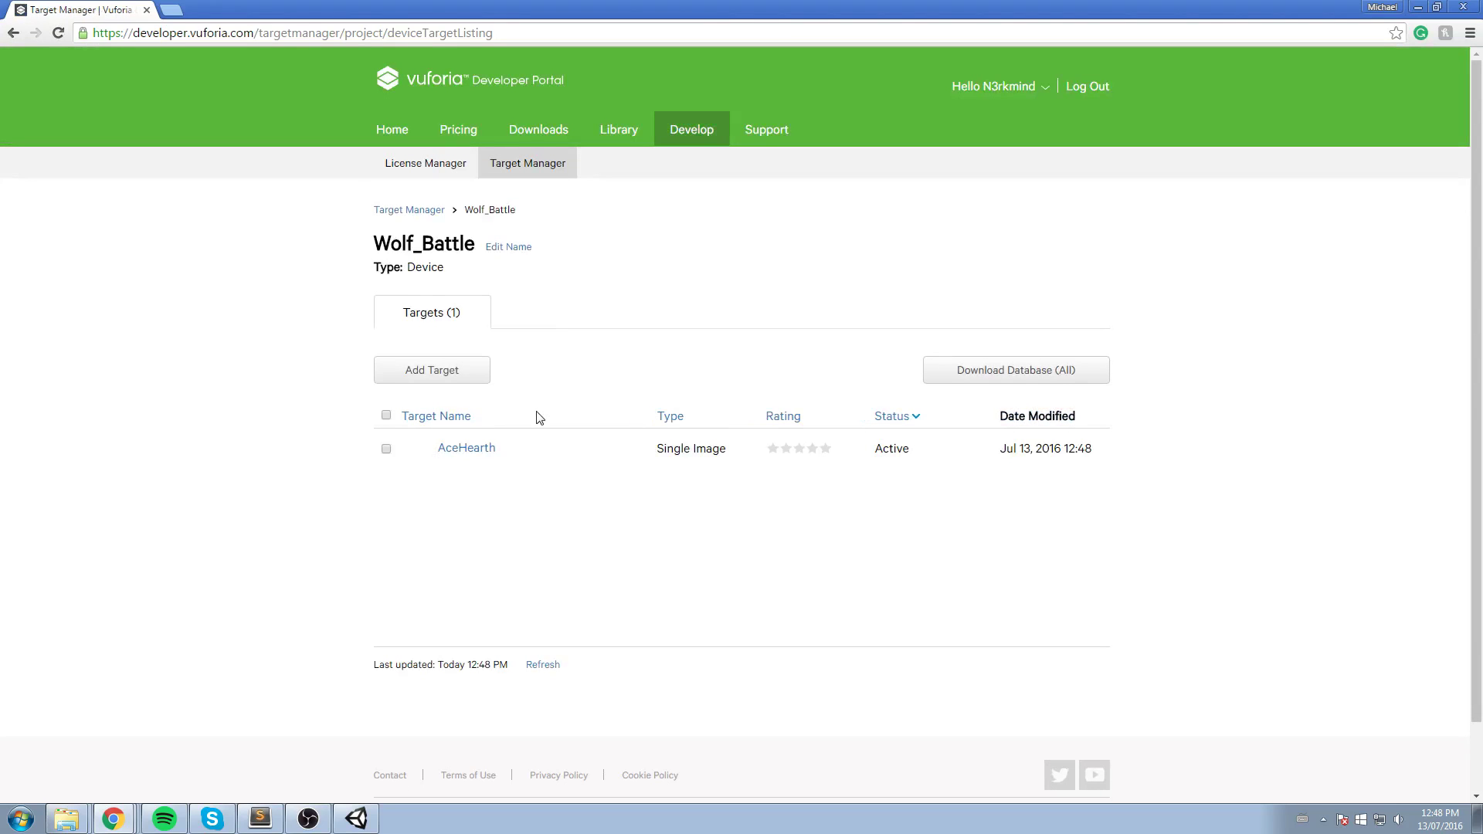
# Add a second single-image target from AceSpade.png with width 1 and the name AceSpade
pyautogui.click(442, 370)
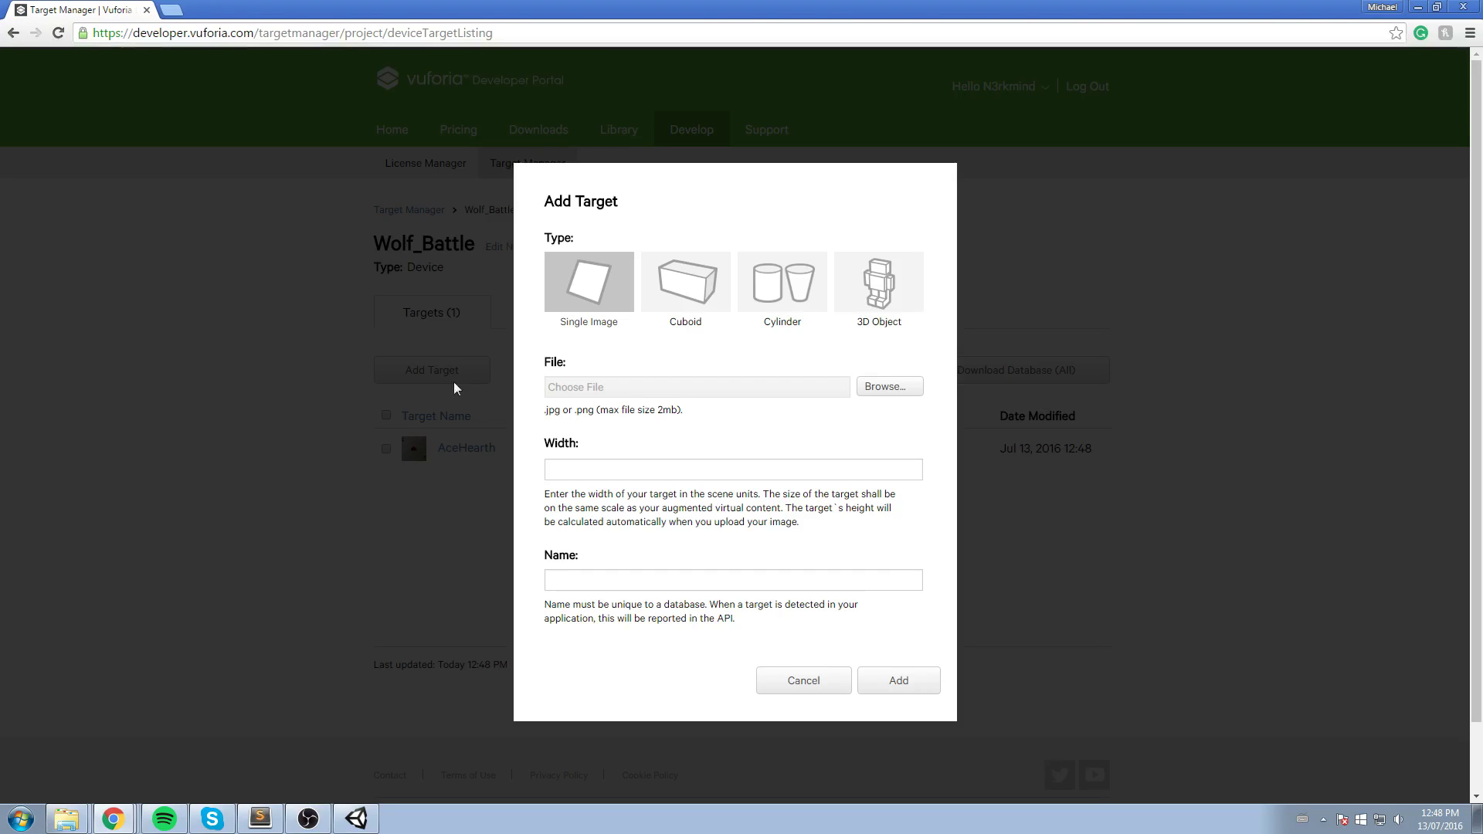
pyautogui.click(874, 391)
pyautogui.moveTo(636, 139); pyautogui.dragTo(636, 207)
pyautogui.click(424, 265)
pyautogui.click(623, 465)
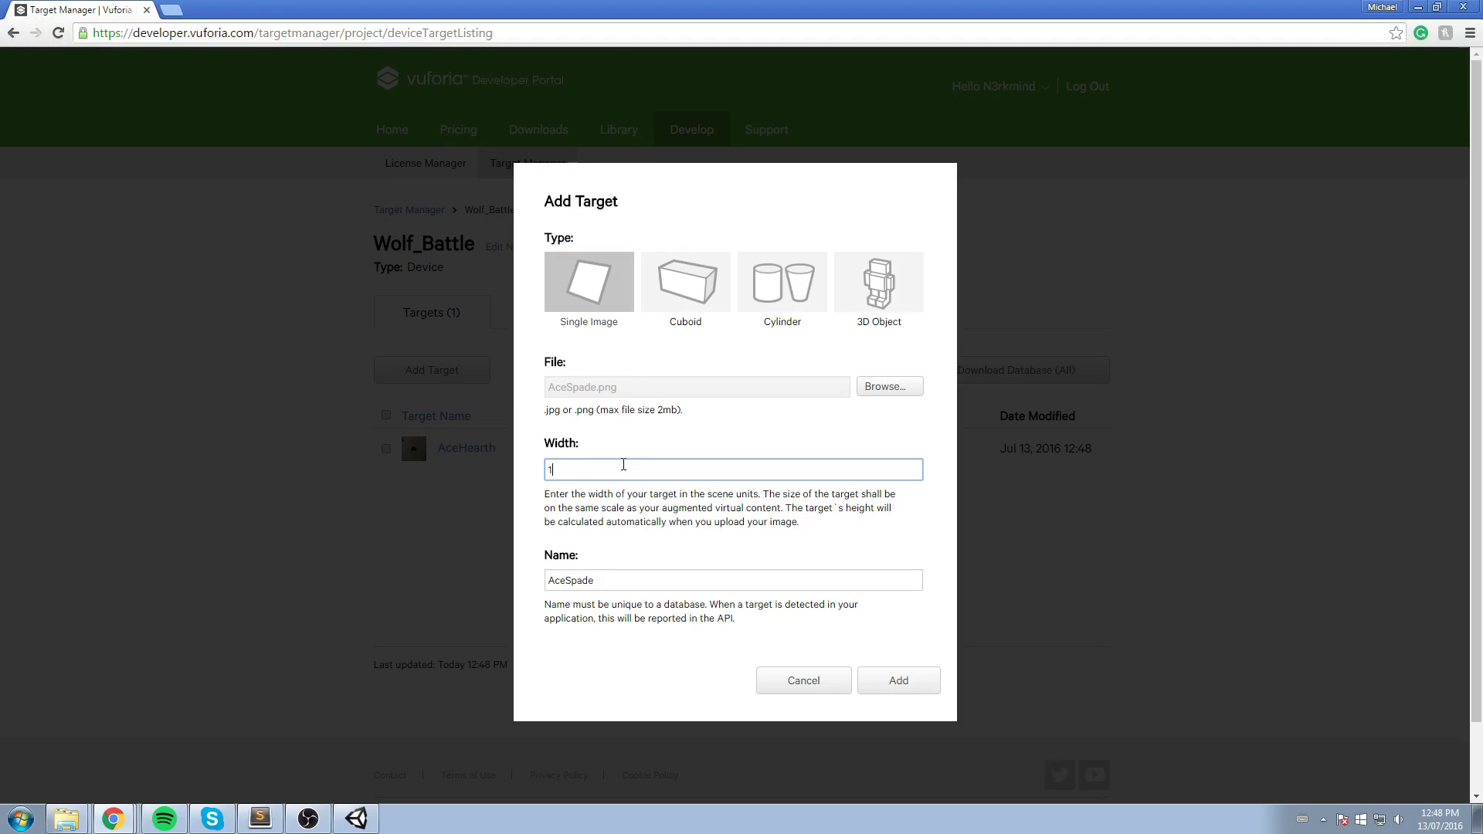
pyautogui.click(894, 680)
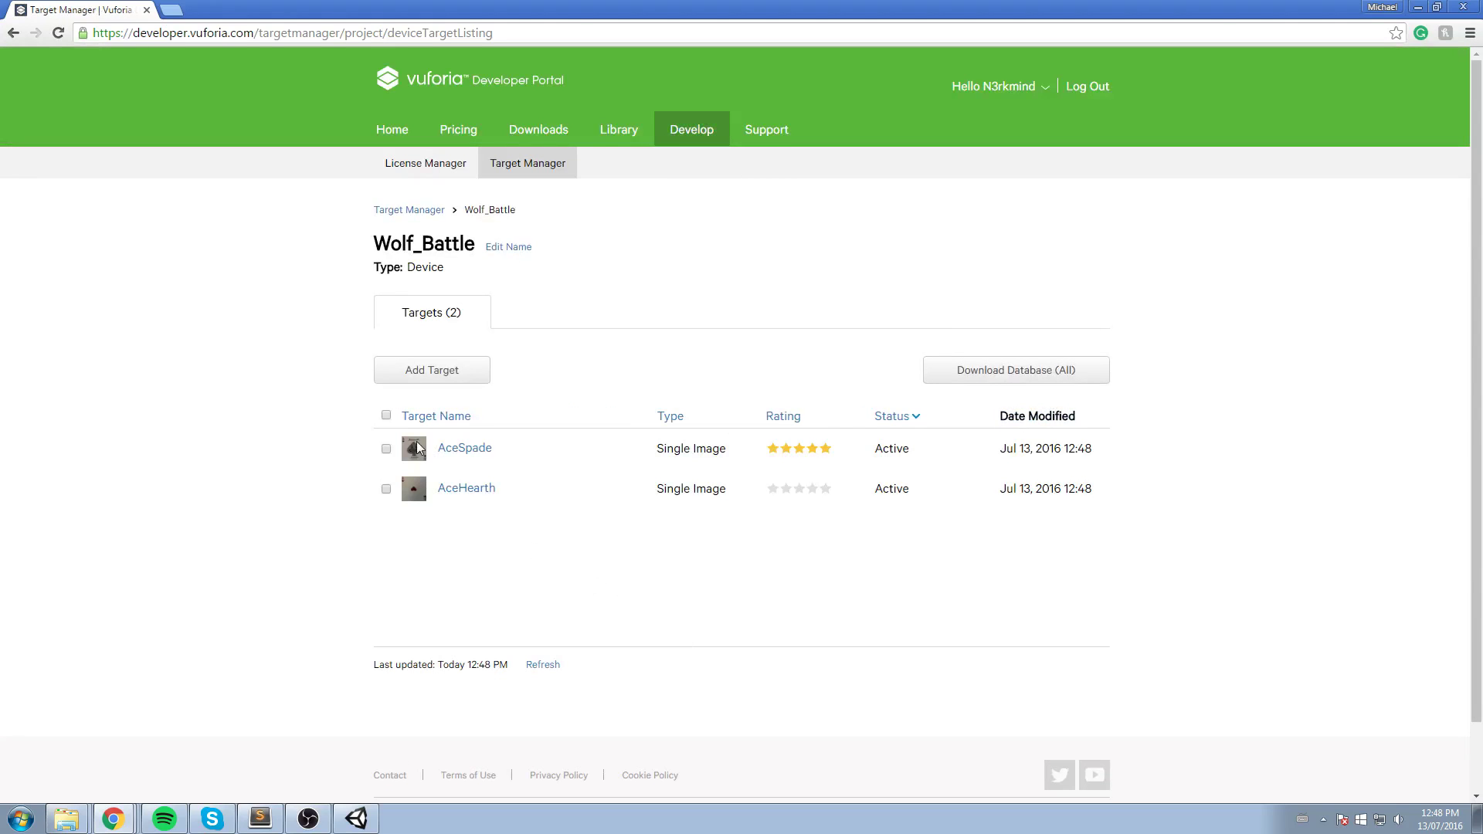
# Examine the images and augmentable ratings of the AceSpade and AceHearth targets, and return to the target list
pyautogui.click(455, 450)
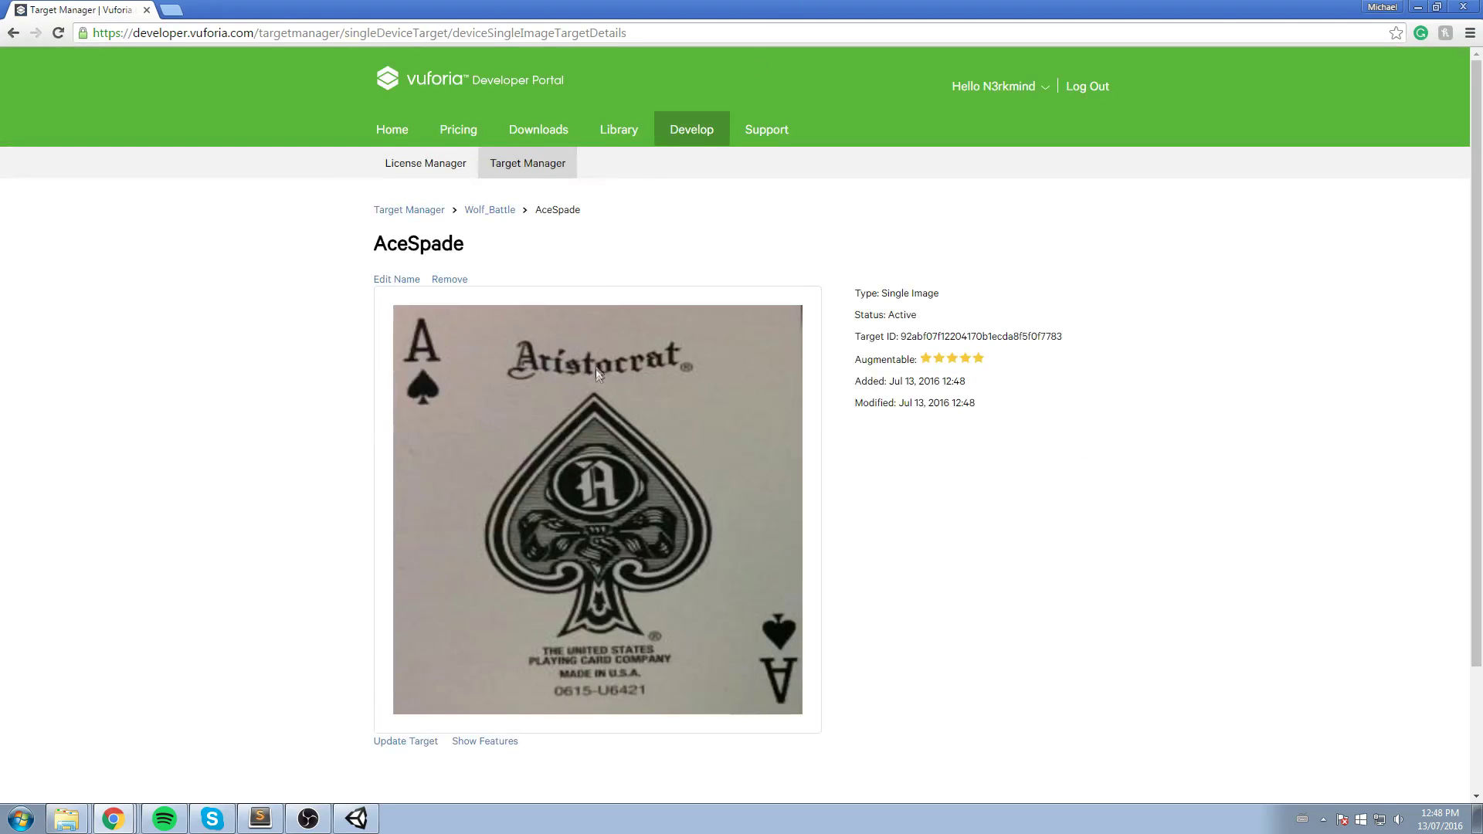
pyautogui.scroll(-2, 597, 376)
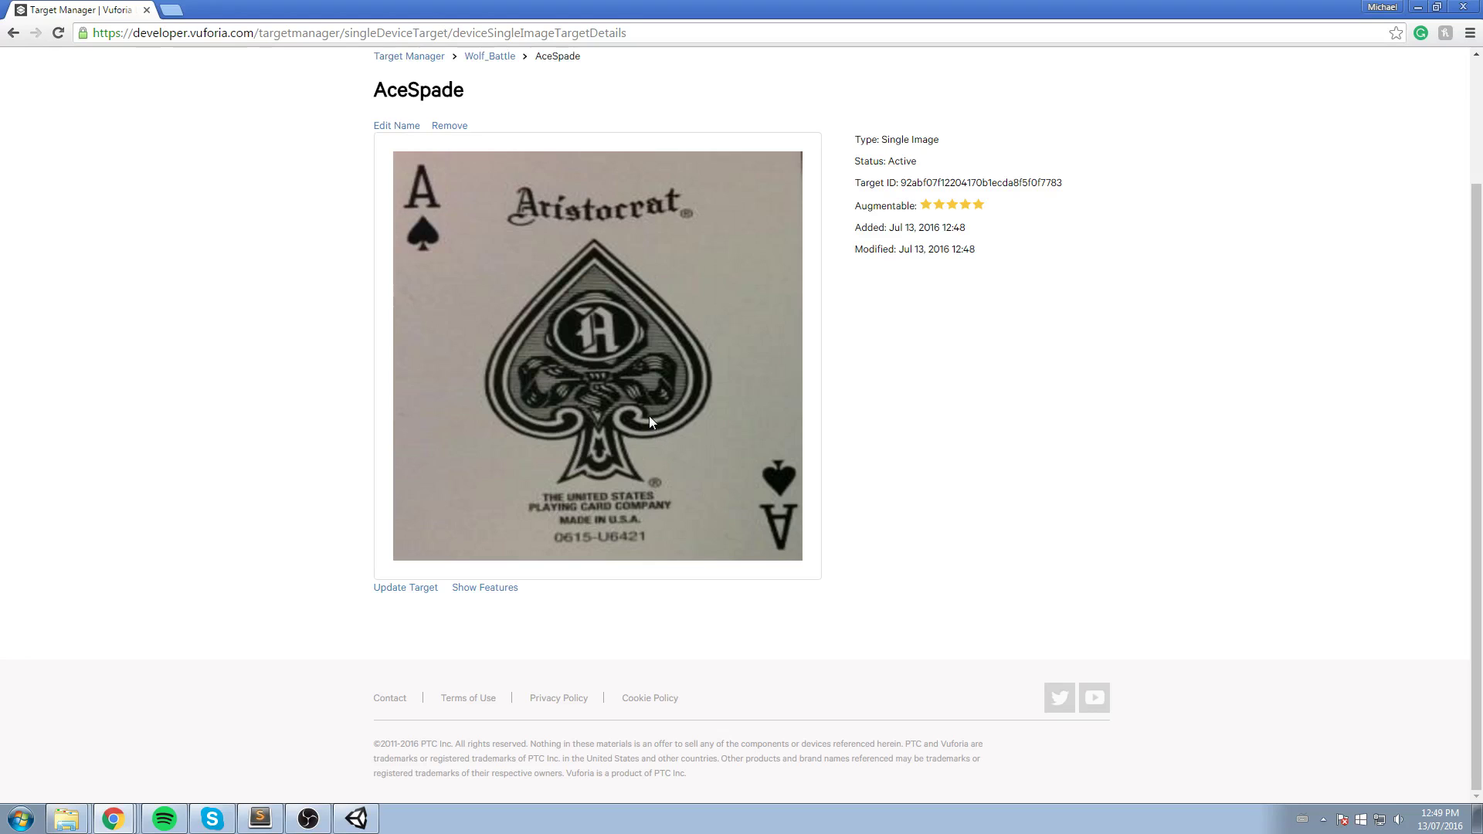
pyautogui.hotkey('alt', 'Left')
pyautogui.click(468, 489)
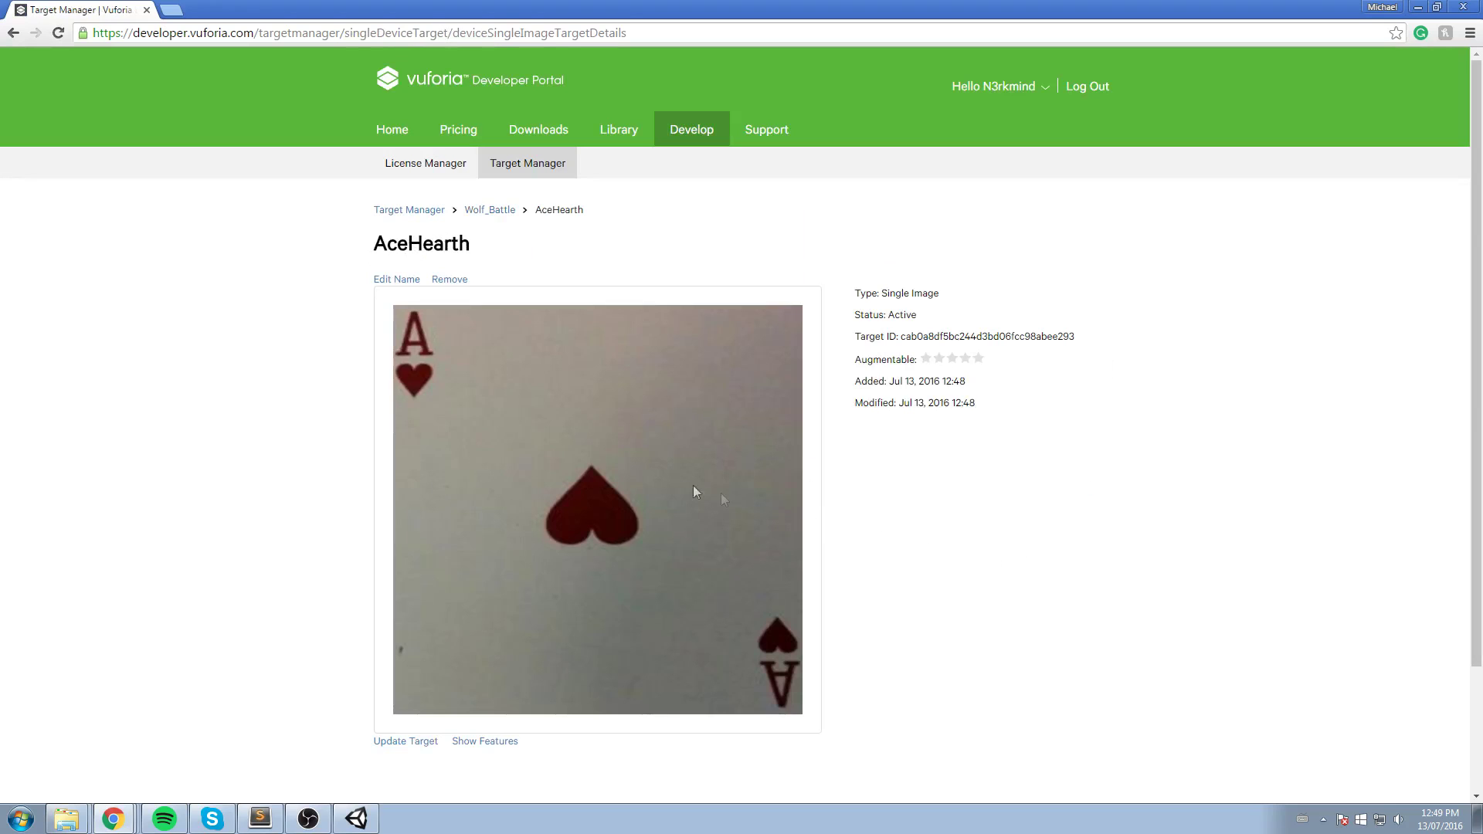
pyautogui.hotkey('alt', 'Left')
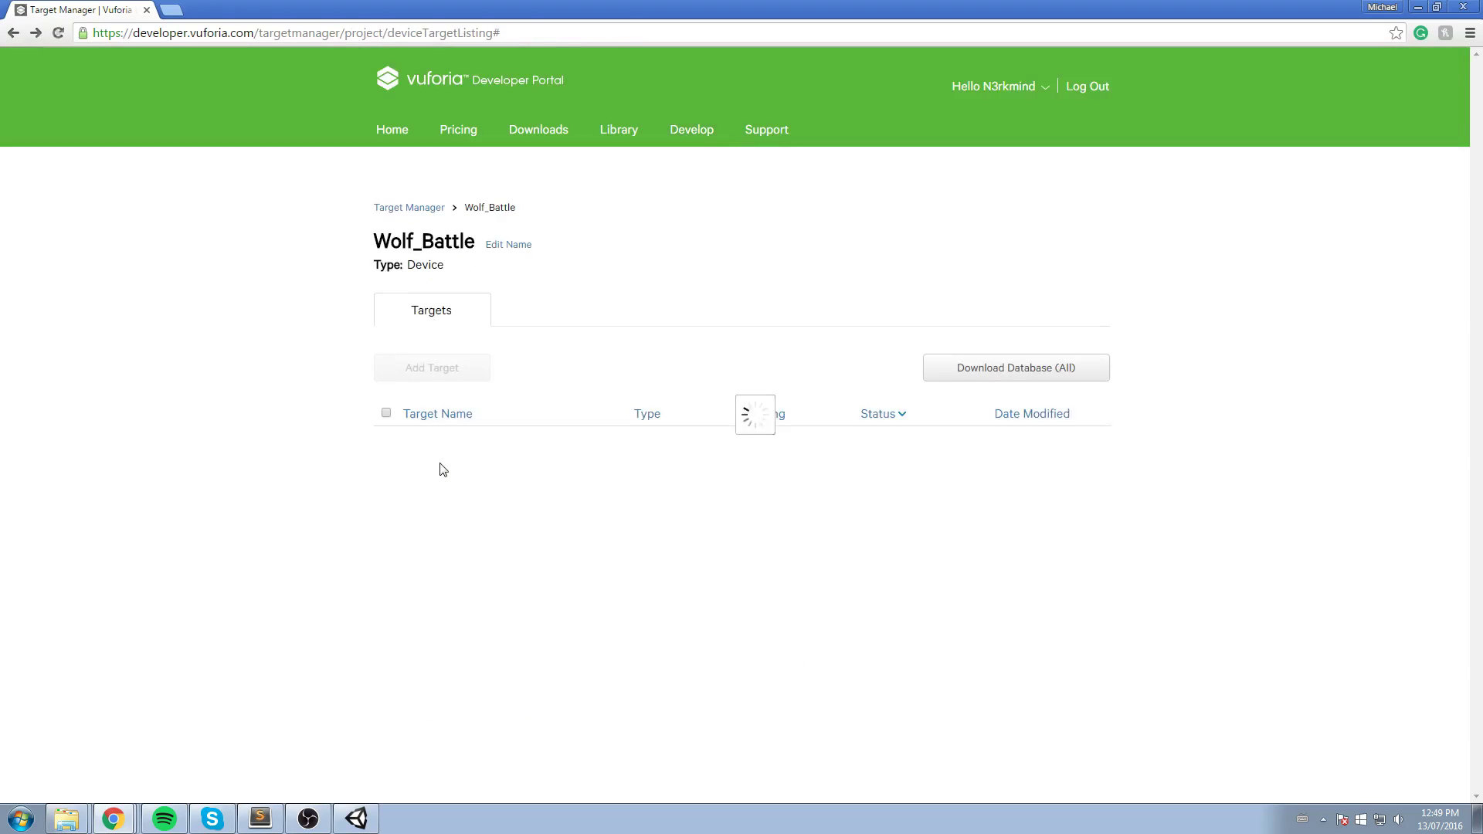
pyautogui.click(456, 448)
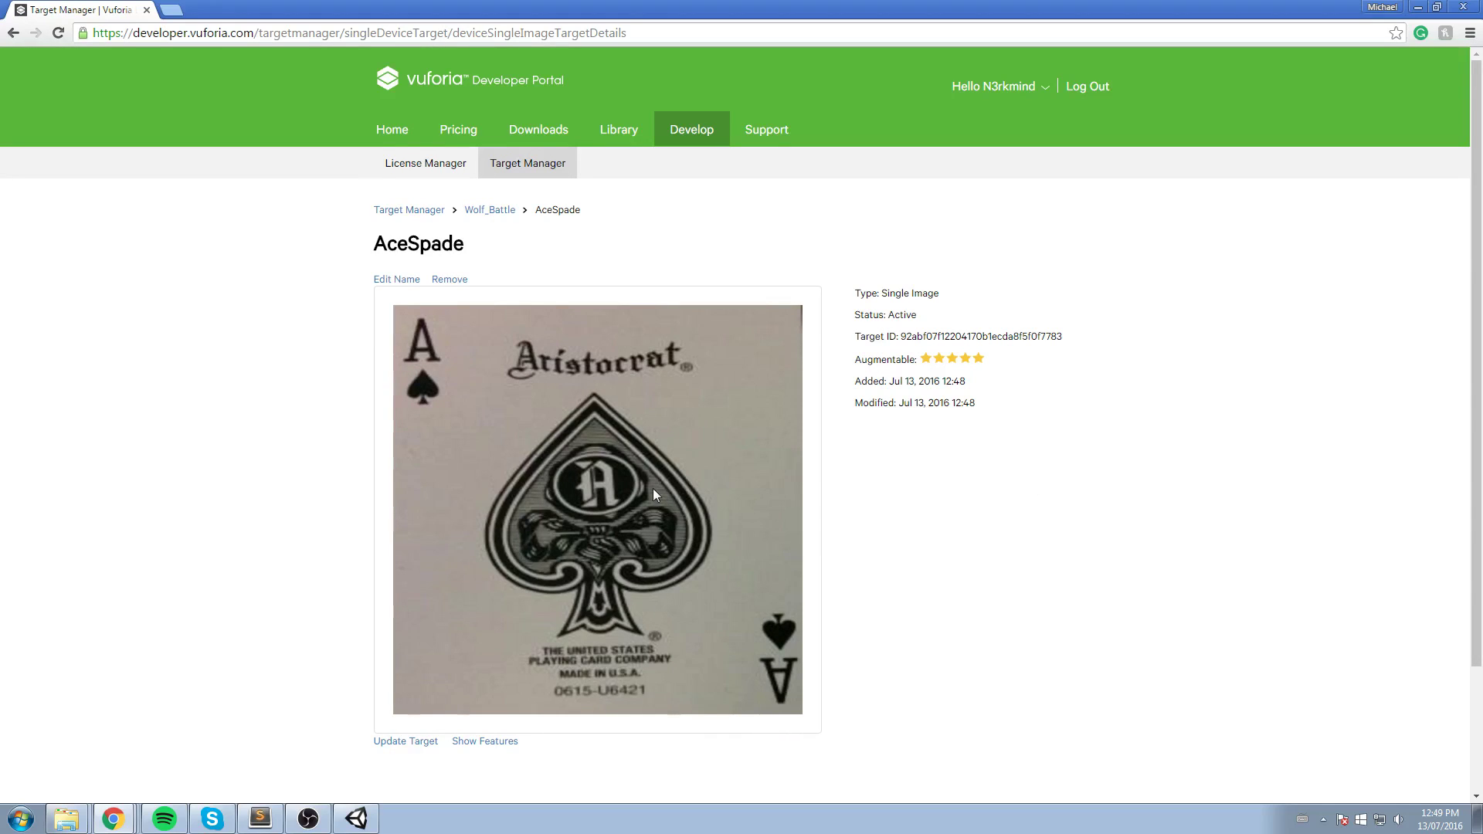
pyautogui.hotkey('alt', 'Left')
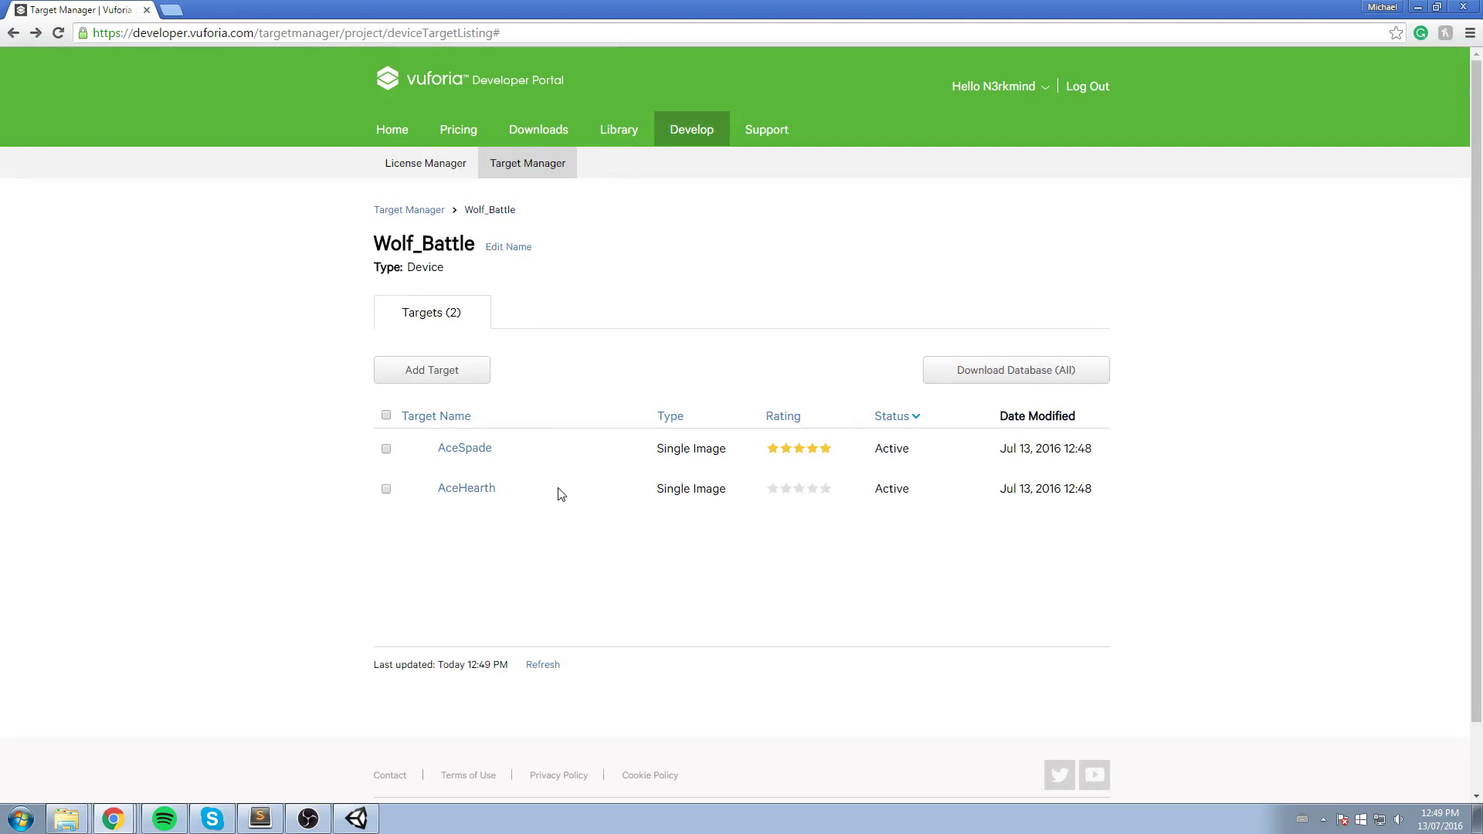
pyautogui.scroll(-1, 551, 507)
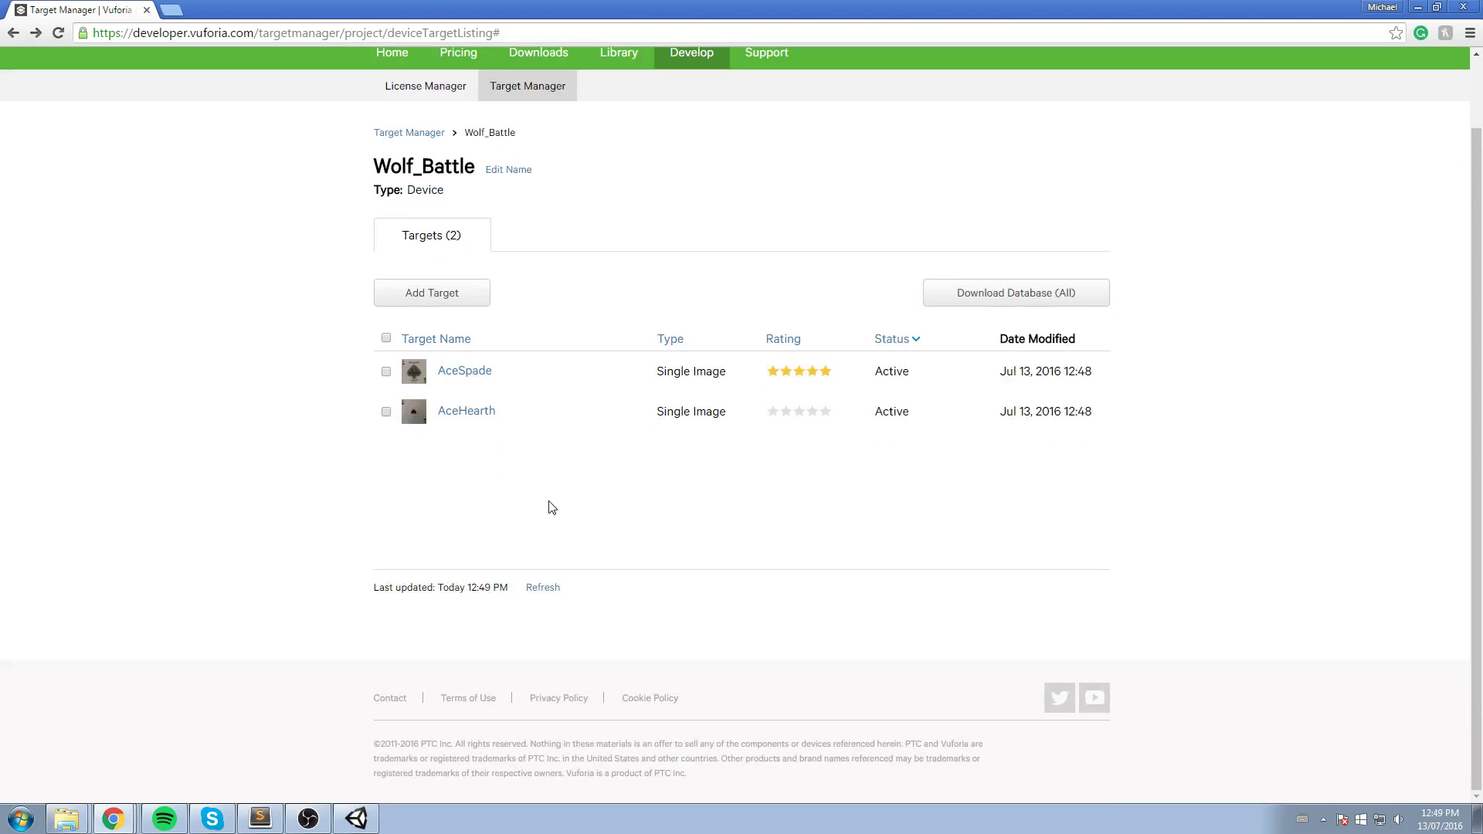
pyautogui.scroll(1, 263, 480)
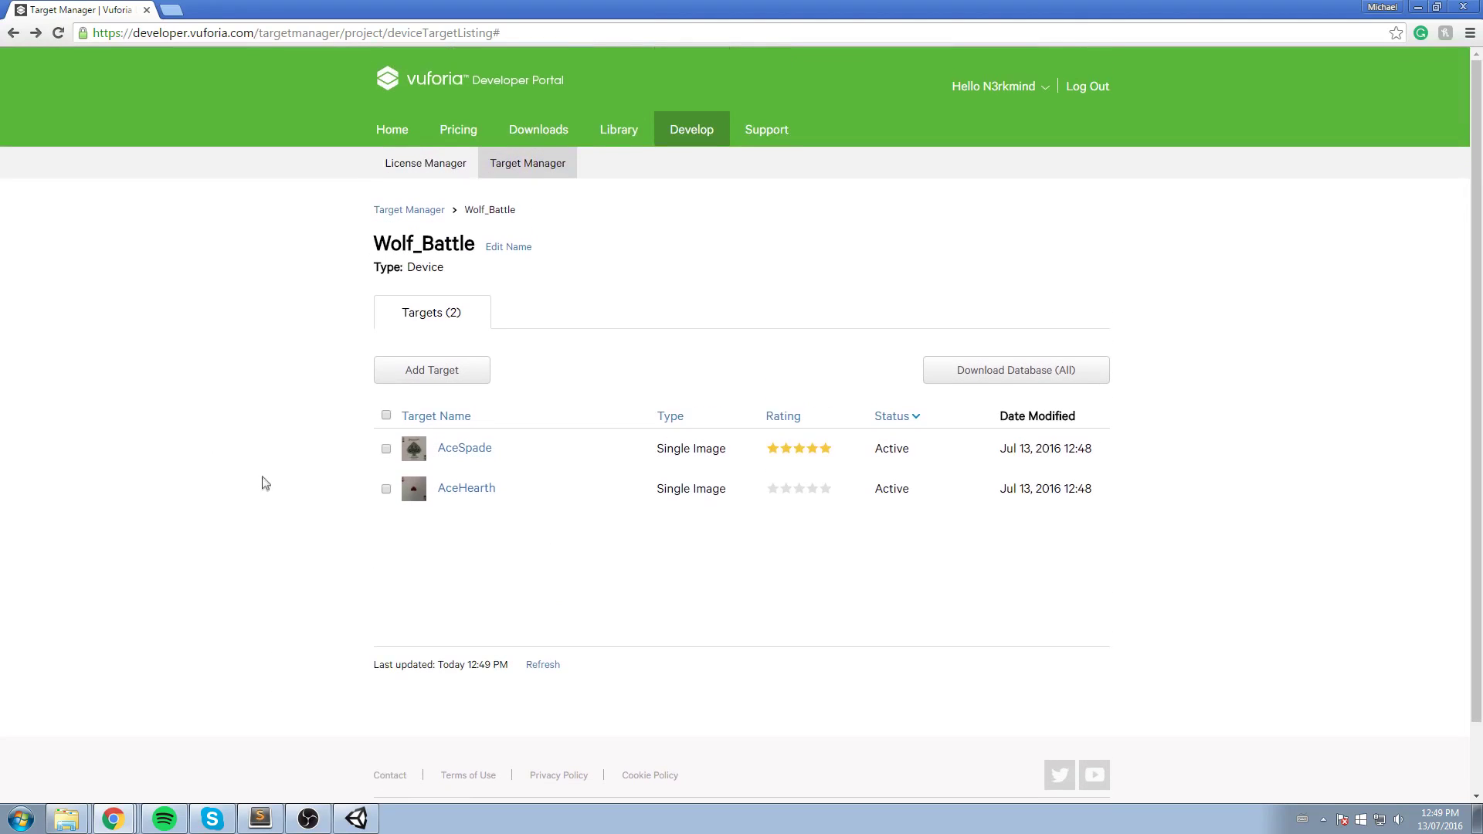
# Switch to Unity and delete the Main Camera from the scene
pyautogui.click(357, 818)
pyautogui.moveTo(665, 474); pyautogui.dragTo(694, 424)
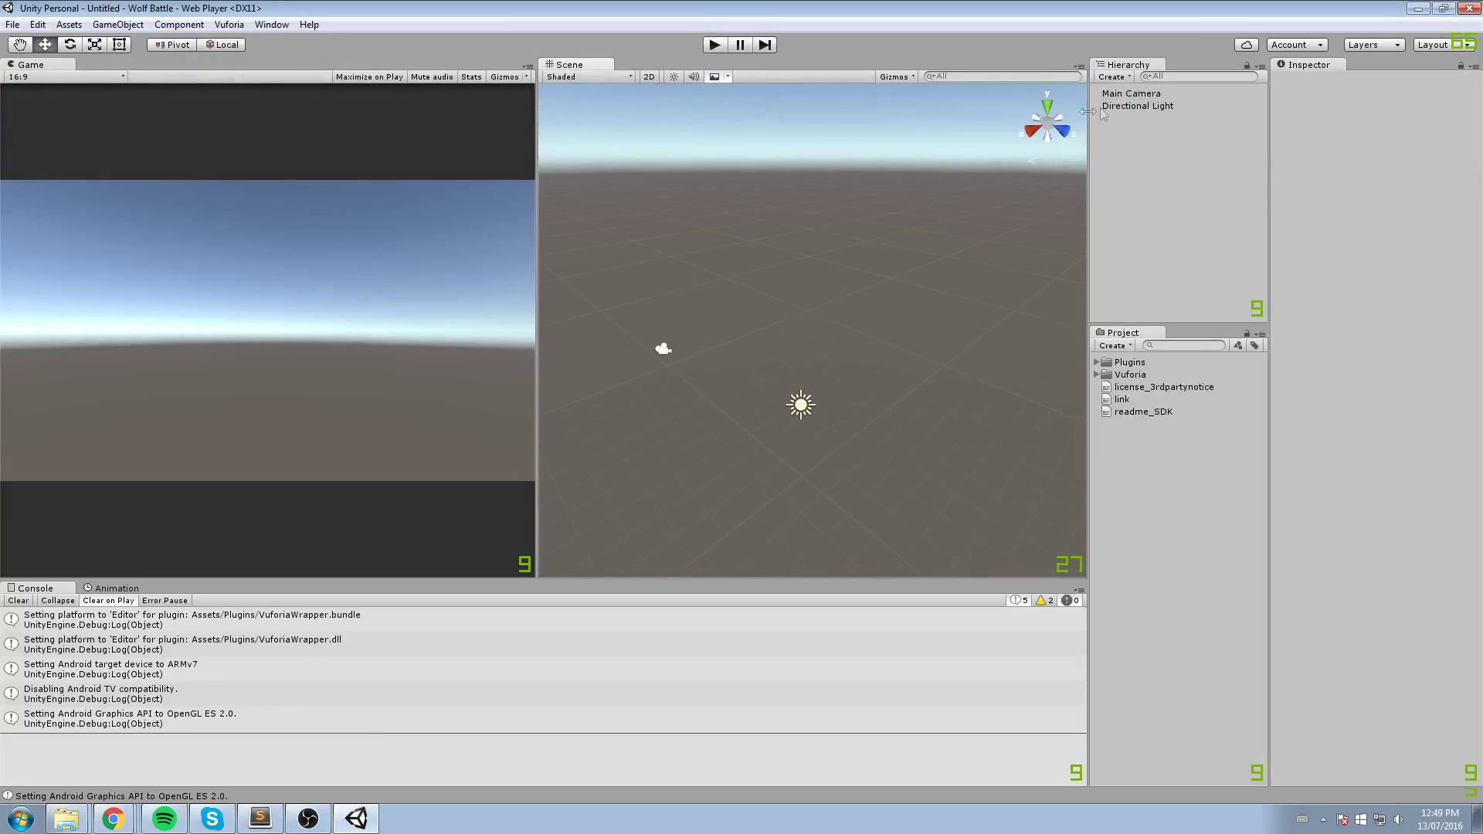
pyautogui.click(1150, 94)
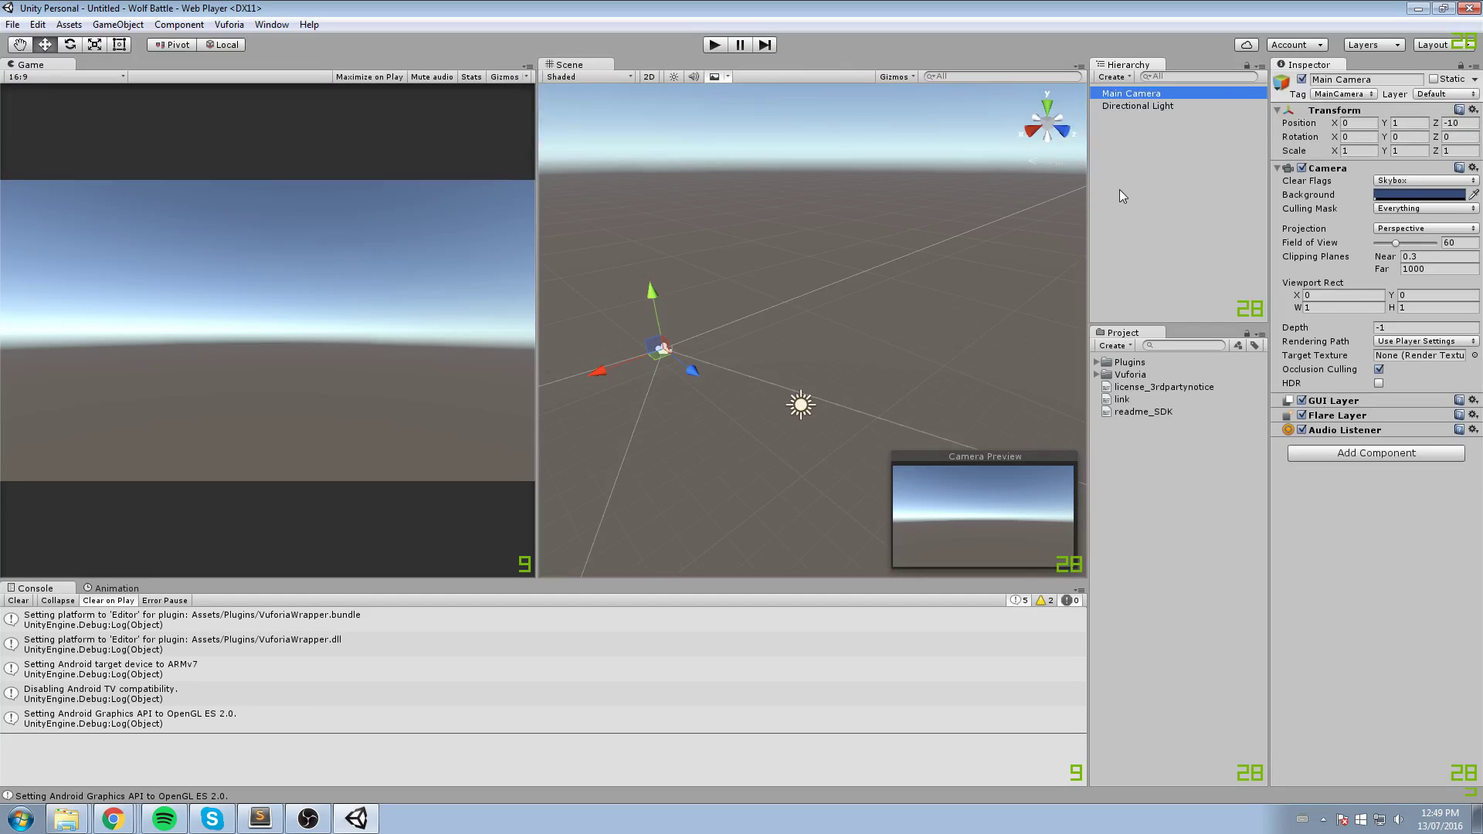
pyautogui.press('Delete')
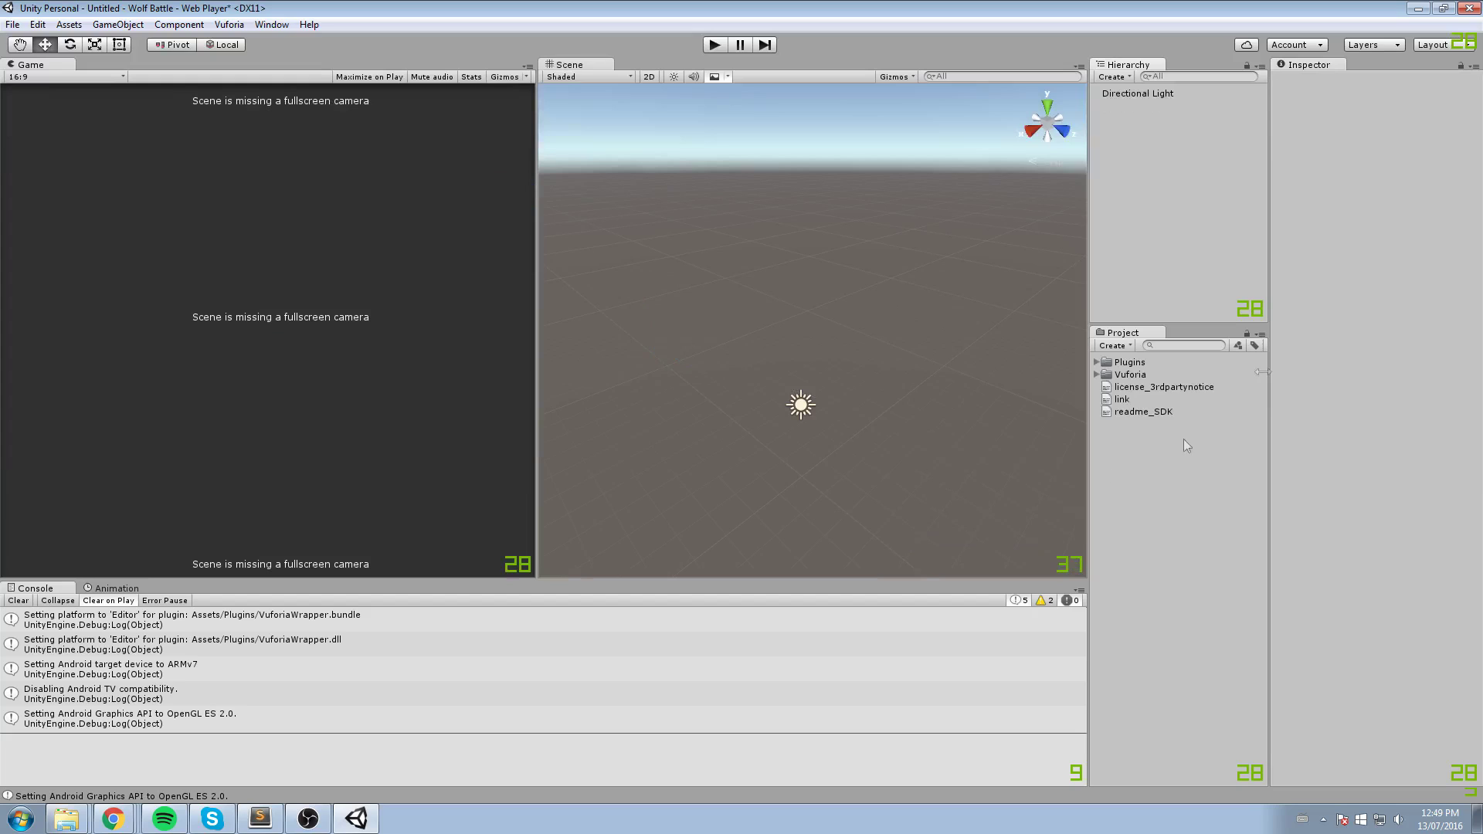
# Add the ARCamera prefab from the Vuforia Prefabs folder to the scene hierarchy
pyautogui.click(1100, 371)
pyautogui.click(1095, 374)
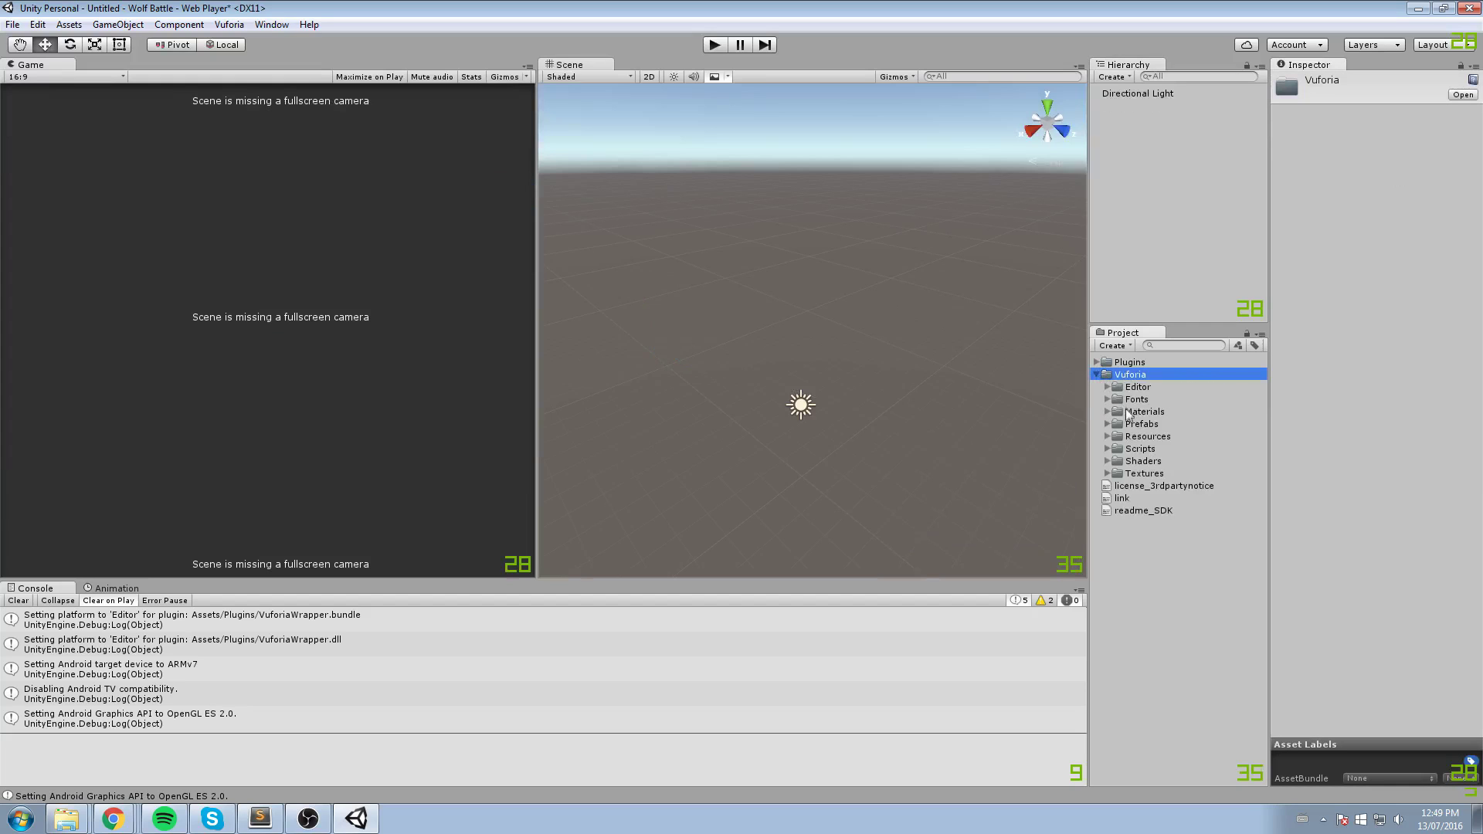
pyautogui.click(1116, 426)
pyautogui.click(1110, 425)
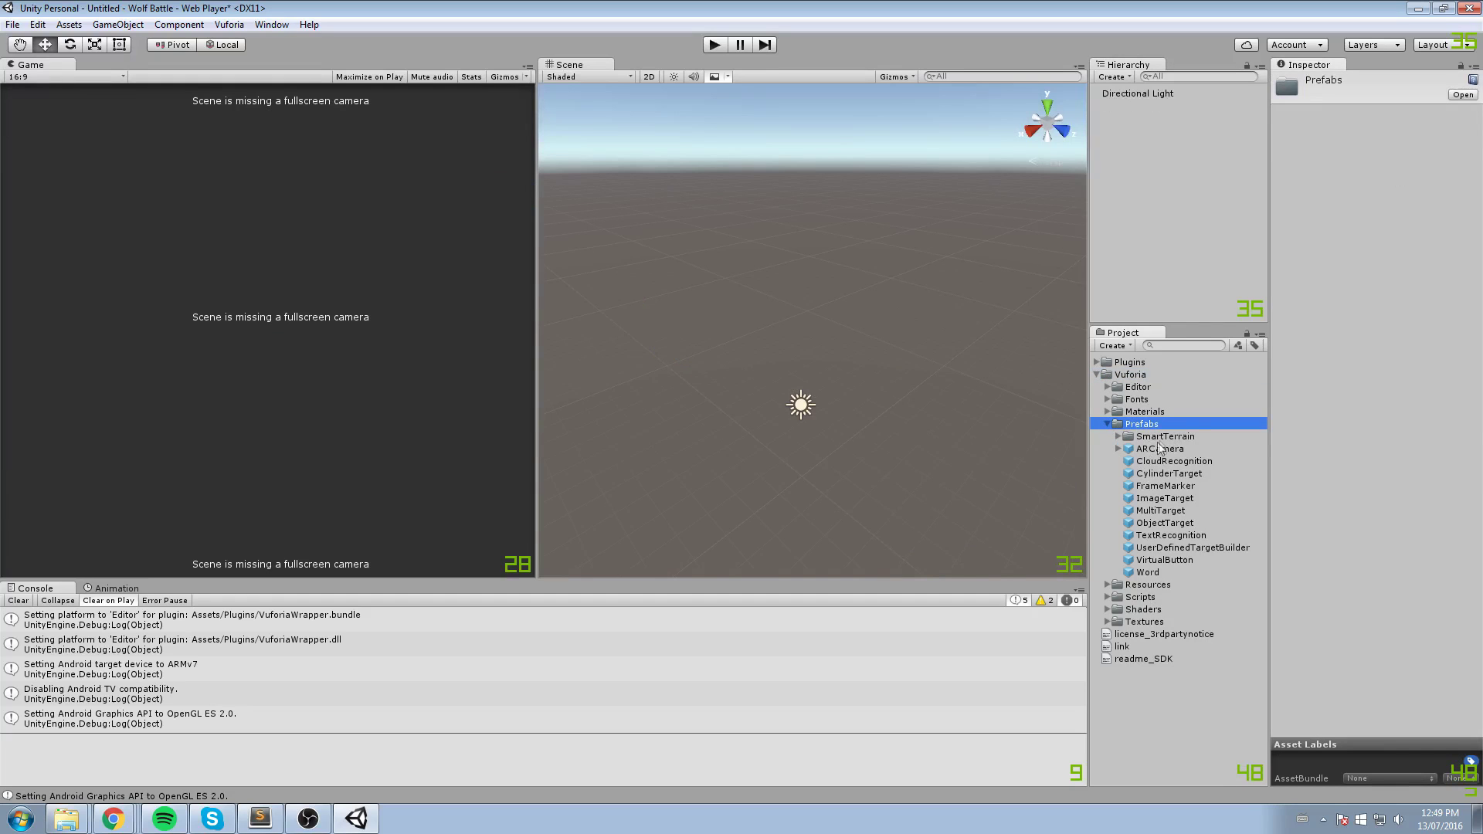
pyautogui.moveTo(1160, 453); pyautogui.dragTo(1144, 119)
# Inspect the ARCamera's component settings and test-run the scene, stopping playback at the end
pyautogui.click(1137, 96)
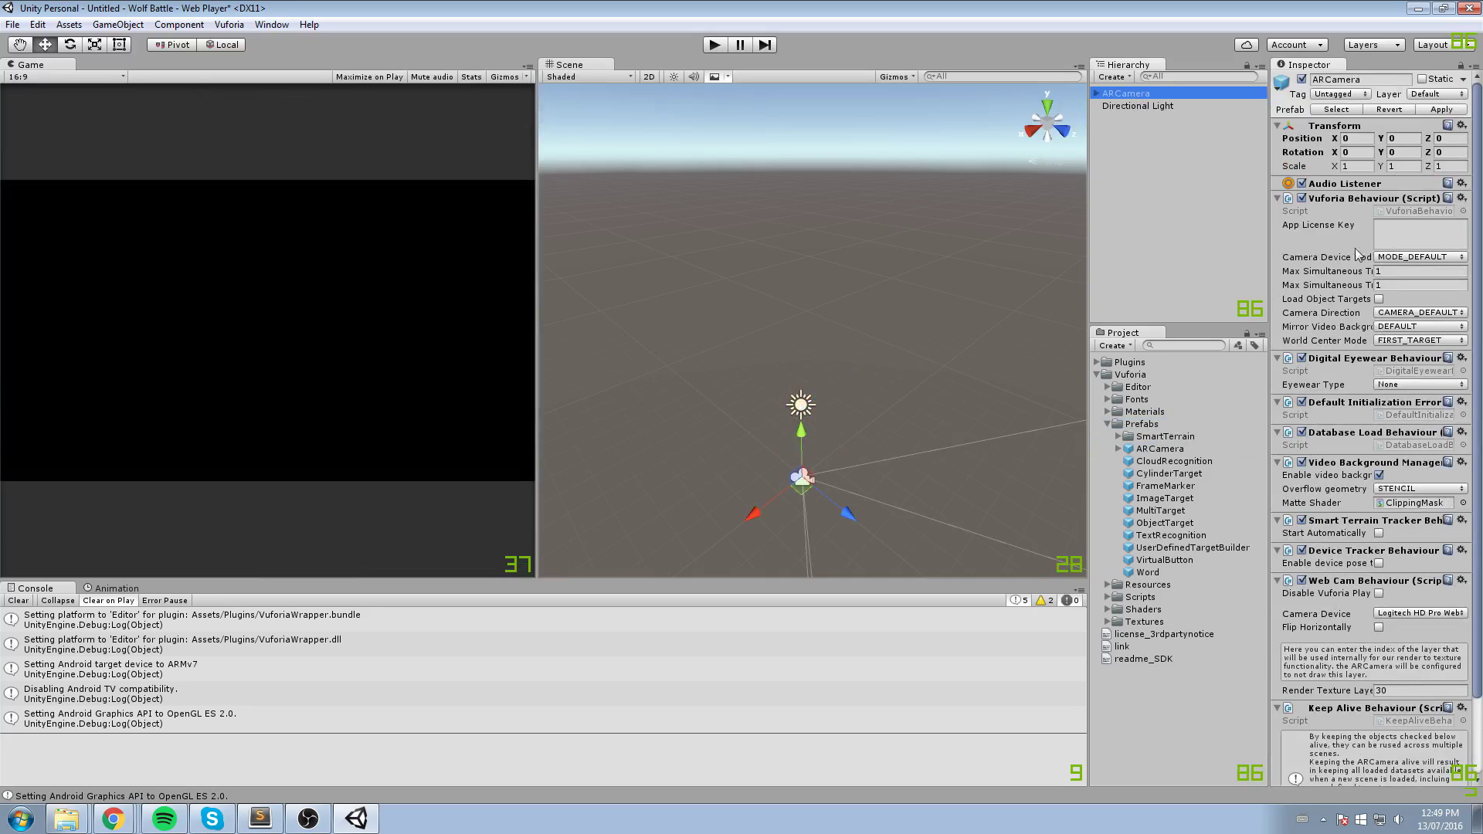
pyautogui.moveTo(1268, 234); pyautogui.dragTo(1170, 225)
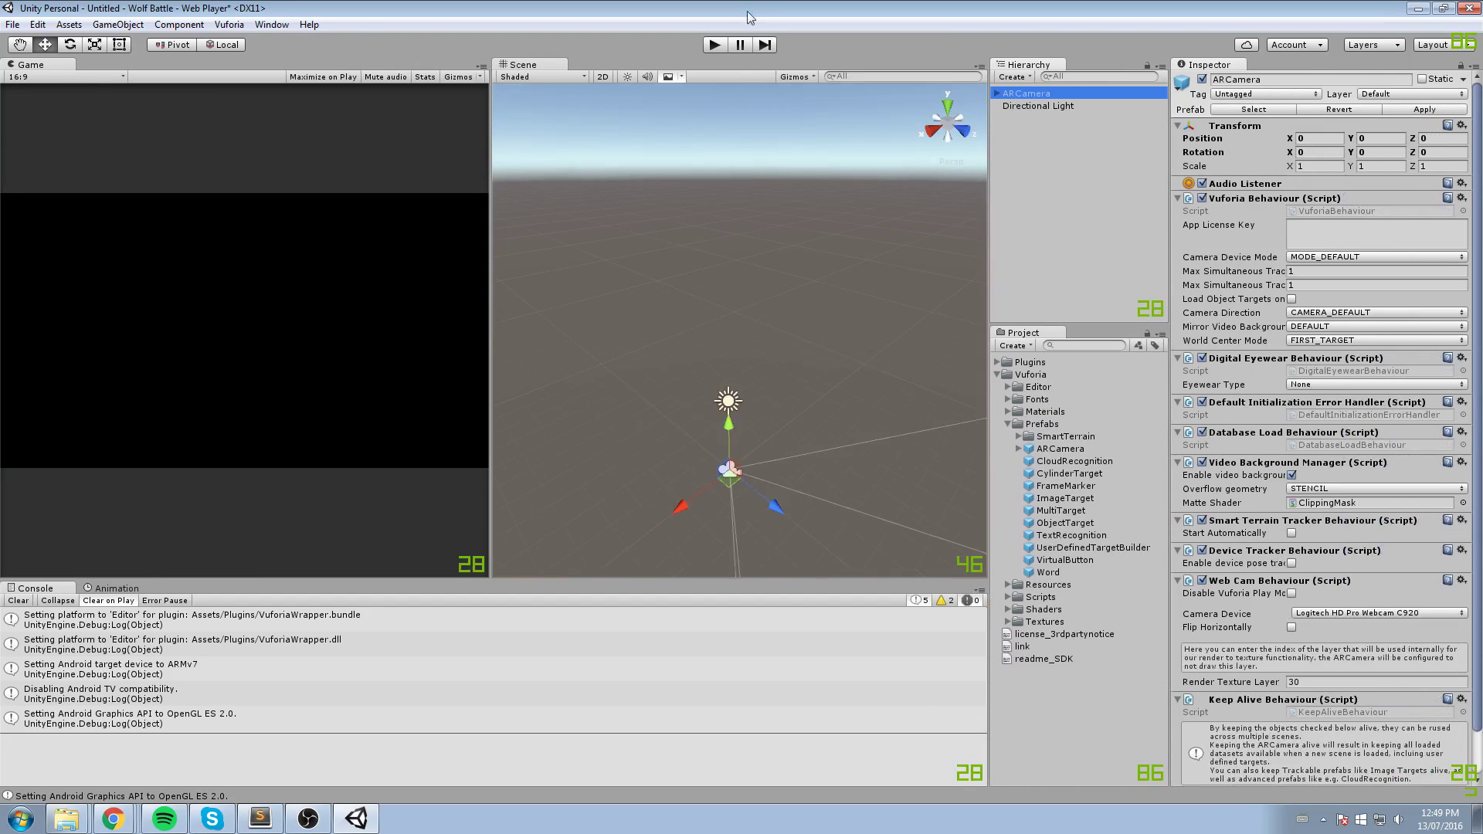
pyautogui.click(716, 48)
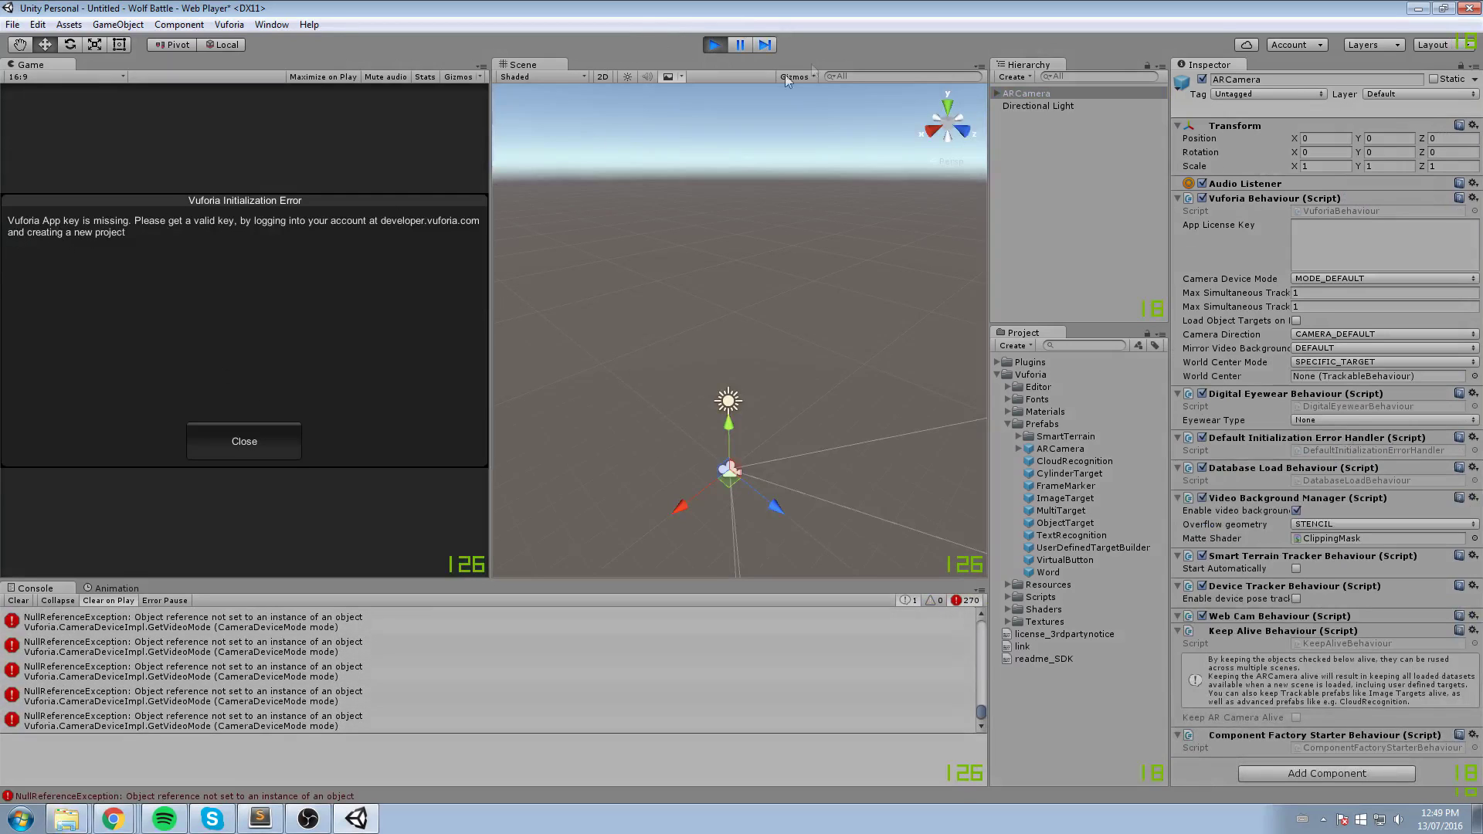
pyautogui.click(717, 44)
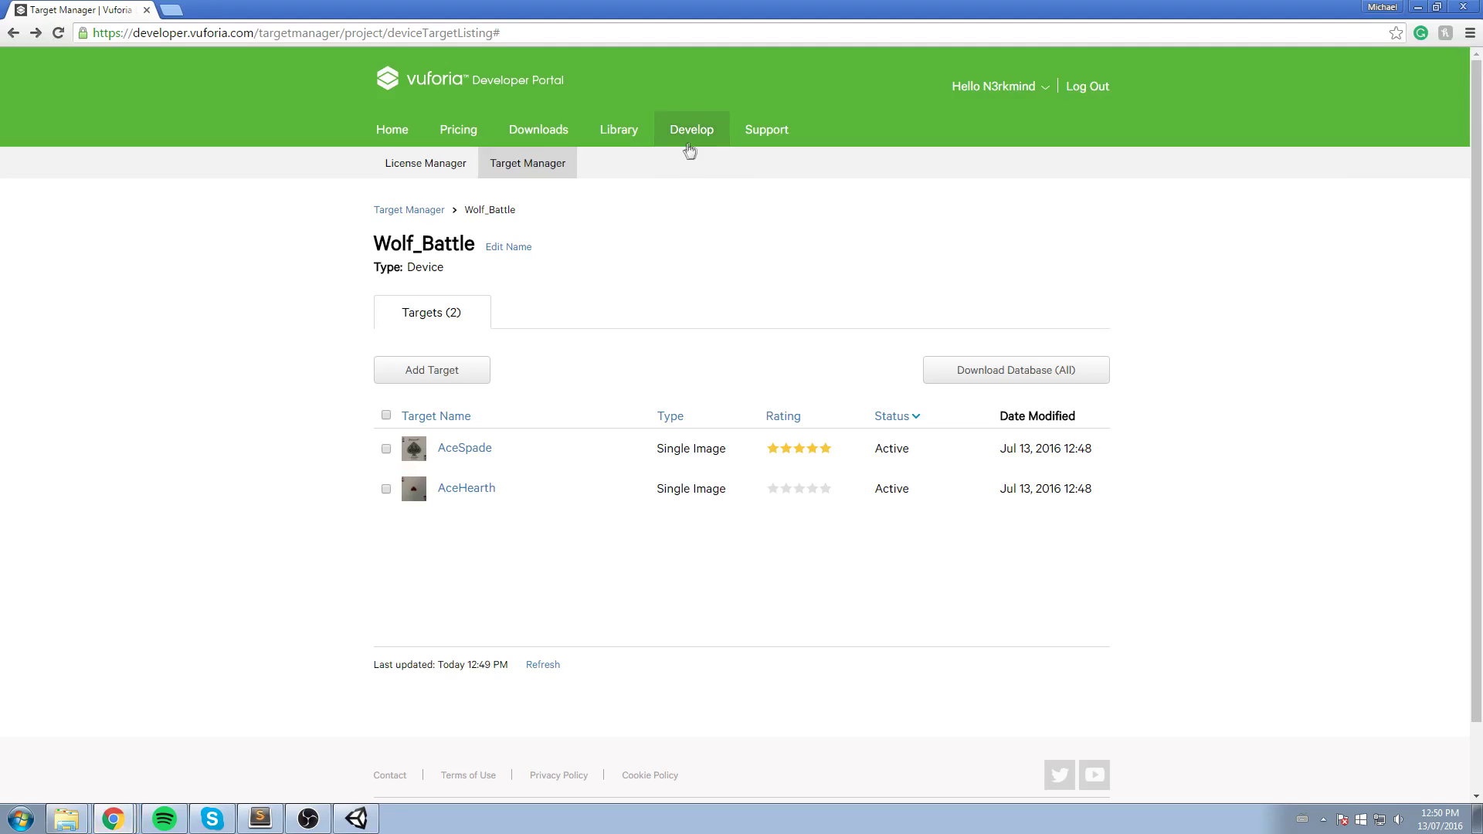
# Switch to the browser and copy the Wolf Battle license key from the License Manager
pyautogui.click(413, 165)
pyautogui.click(408, 360)
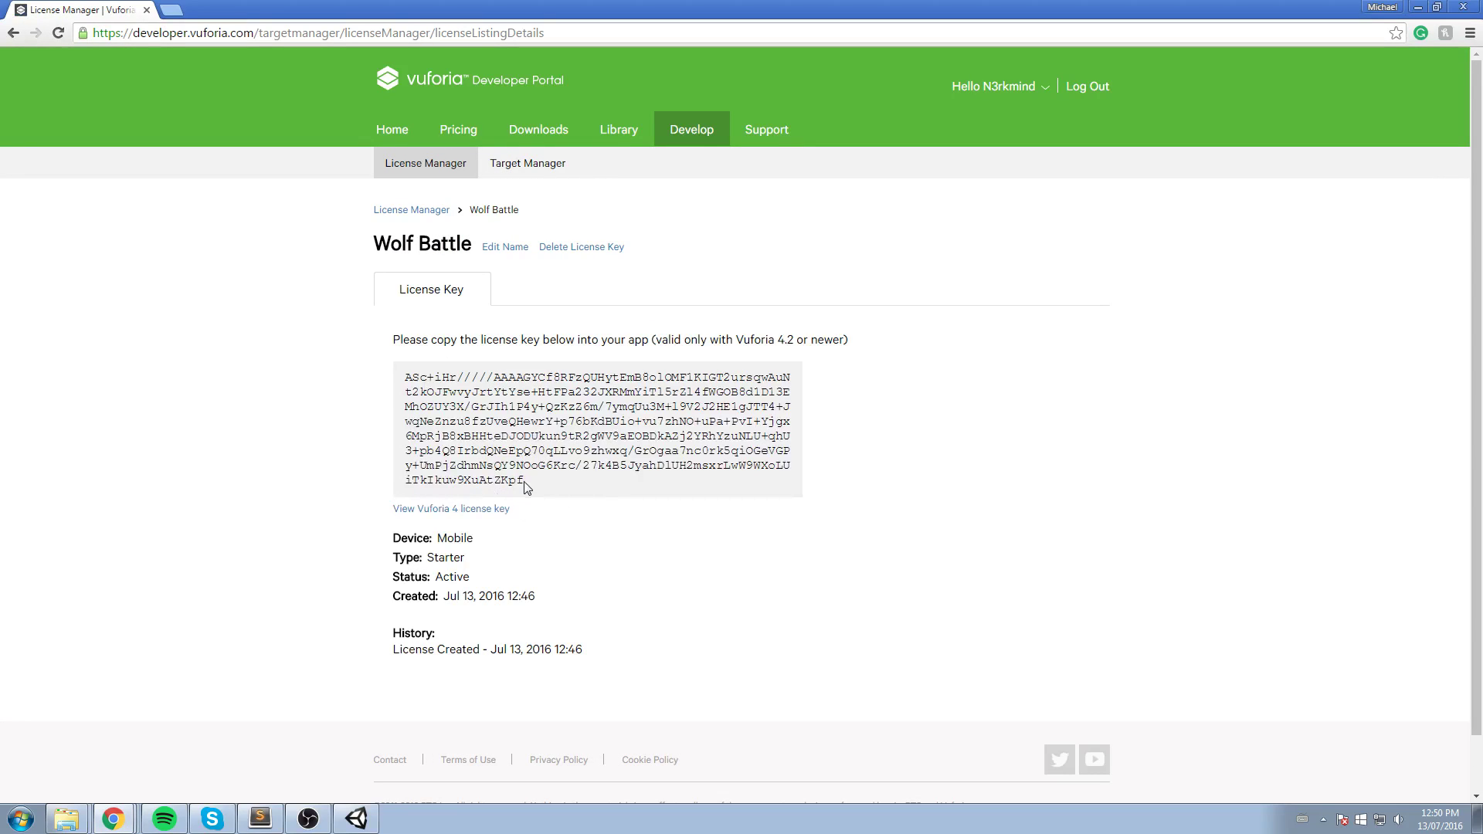
pyautogui.moveTo(524, 482); pyautogui.dragTo(404, 376)
pyautogui.rightClick(479, 416)
pyautogui.click(477, 395)
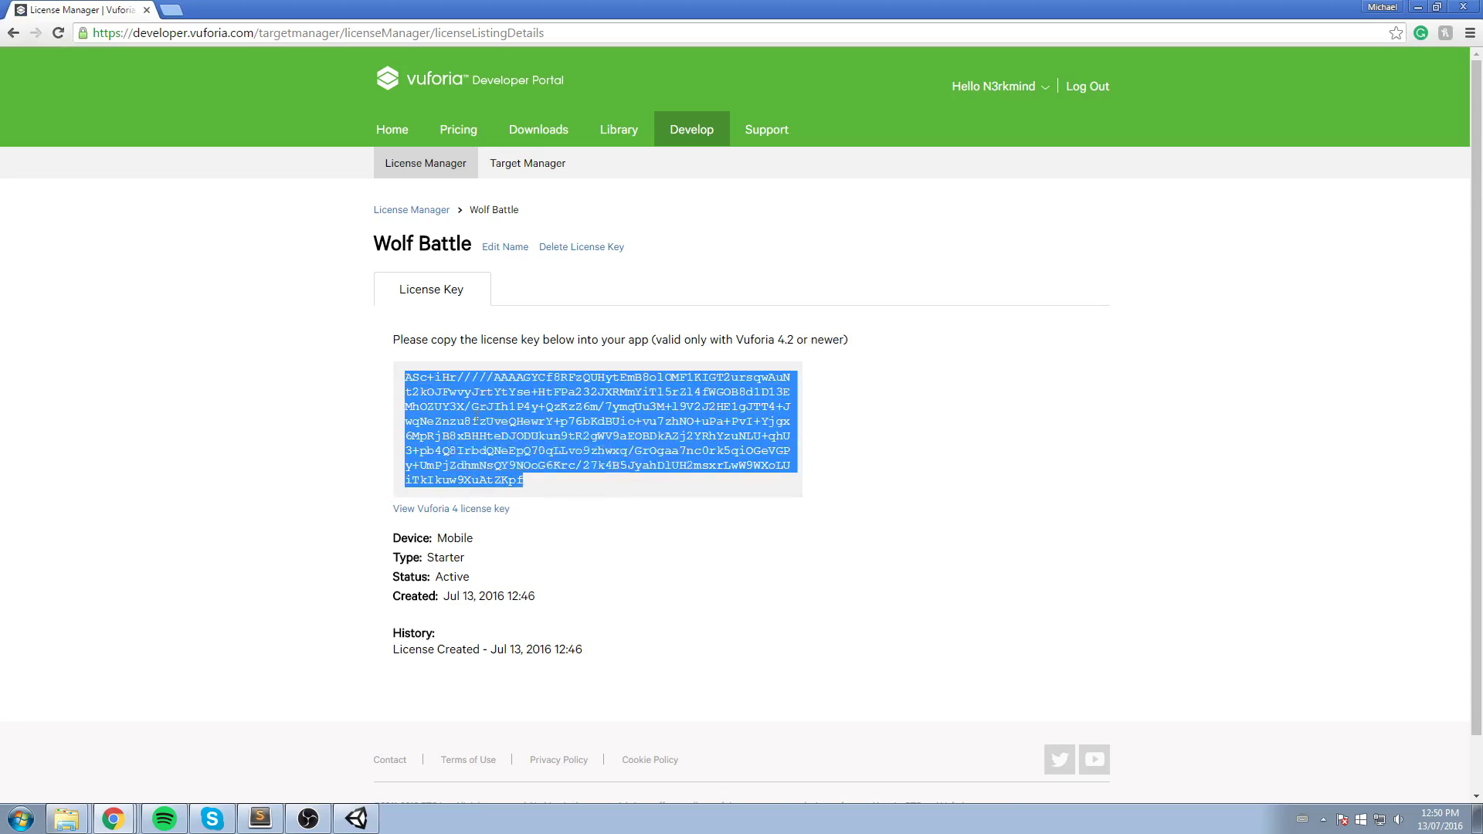
# Switch to Unity and paste the copied license key into the ARCamera's App License Key field
pyautogui.click(356, 818)
pyautogui.click(1336, 230)
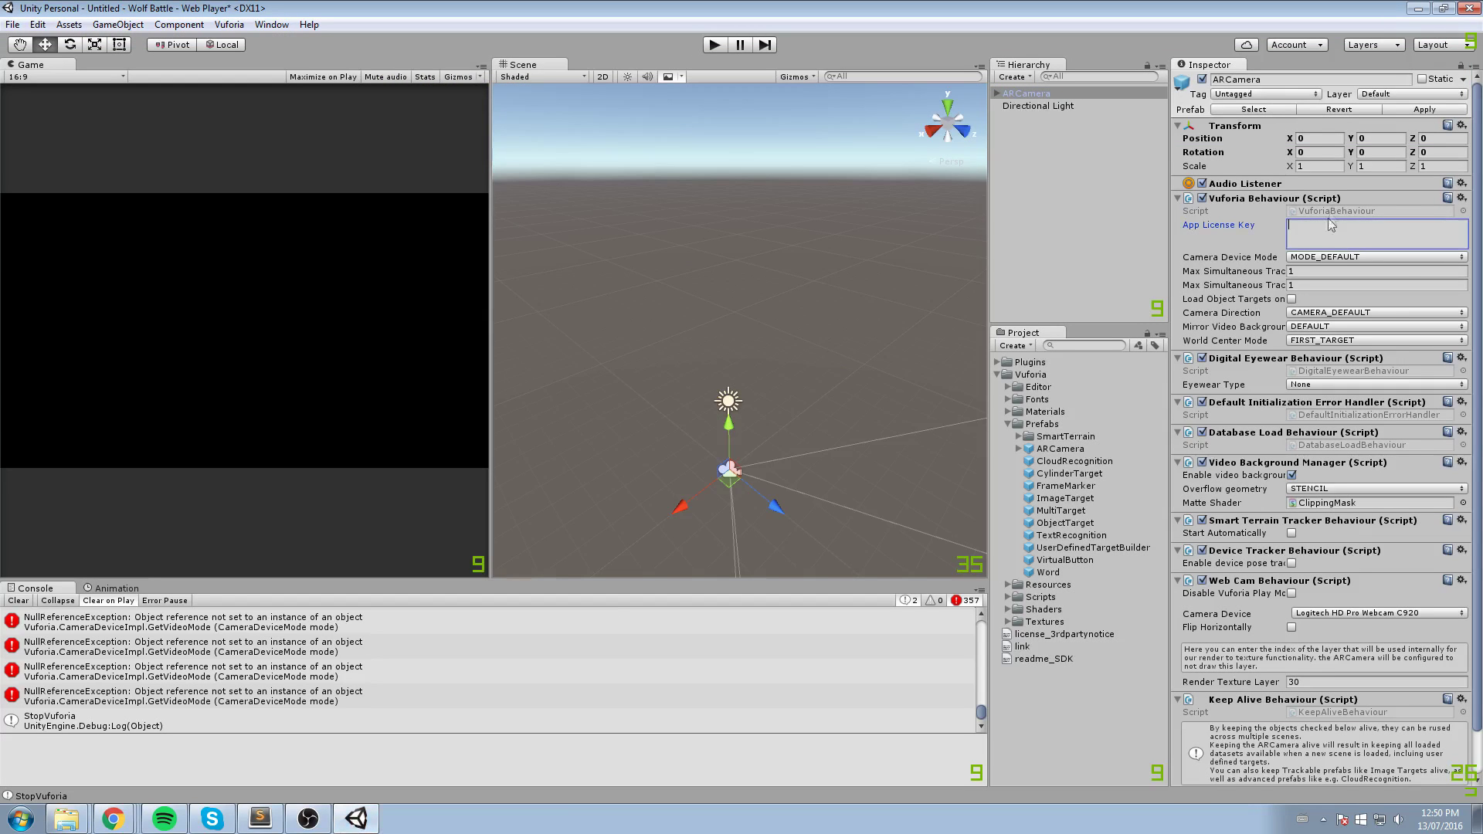
pyautogui.hotkey('ctrl', 'v')
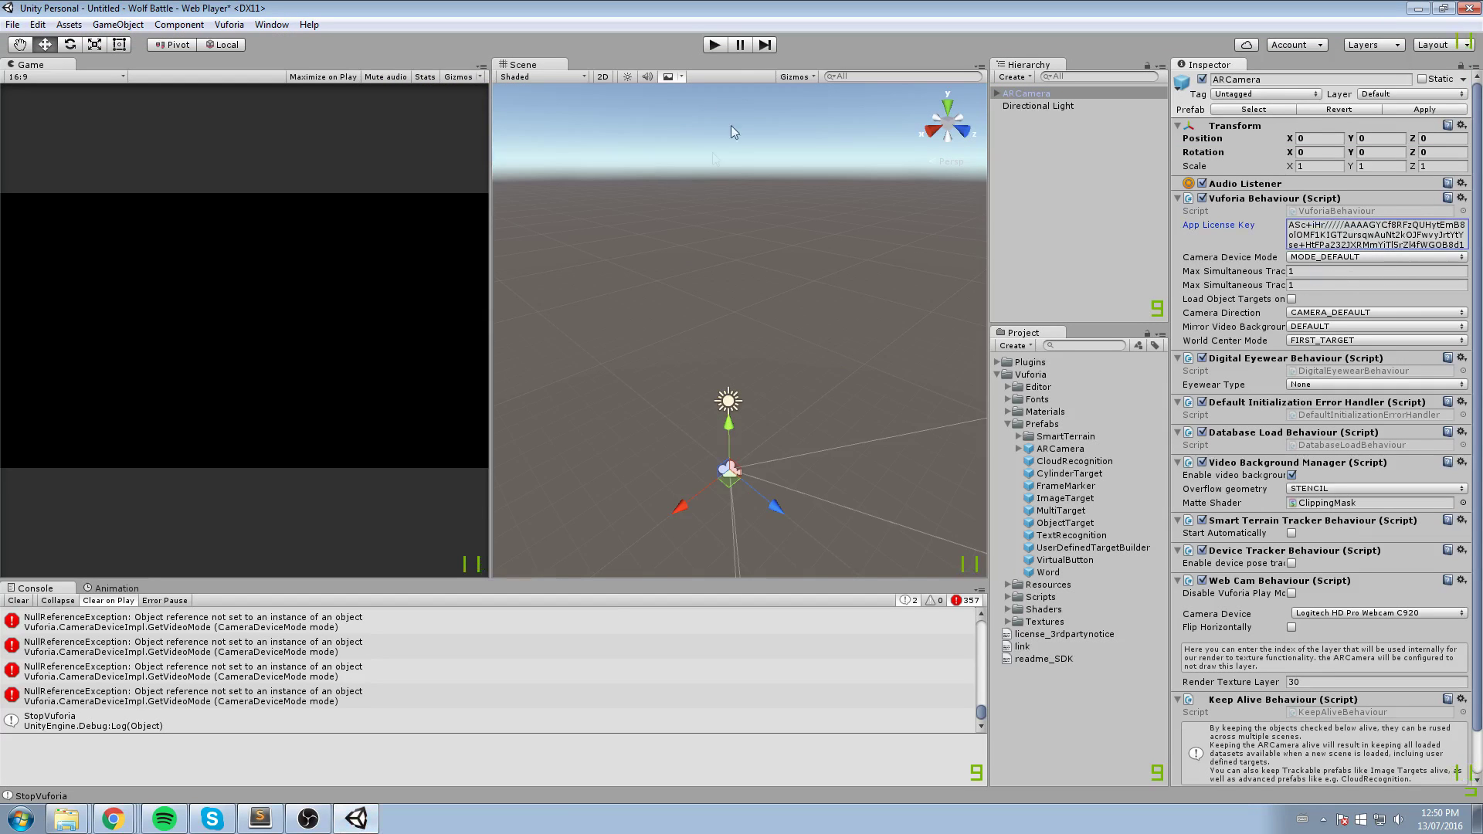
pyautogui.hotkey('ctrl', 's')
pyautogui.press('Escape')
# Test-run the scene with webcam access always allowed, widen the Game view and inspect the startup and webcam messages in the console
pyautogui.click(714, 45)
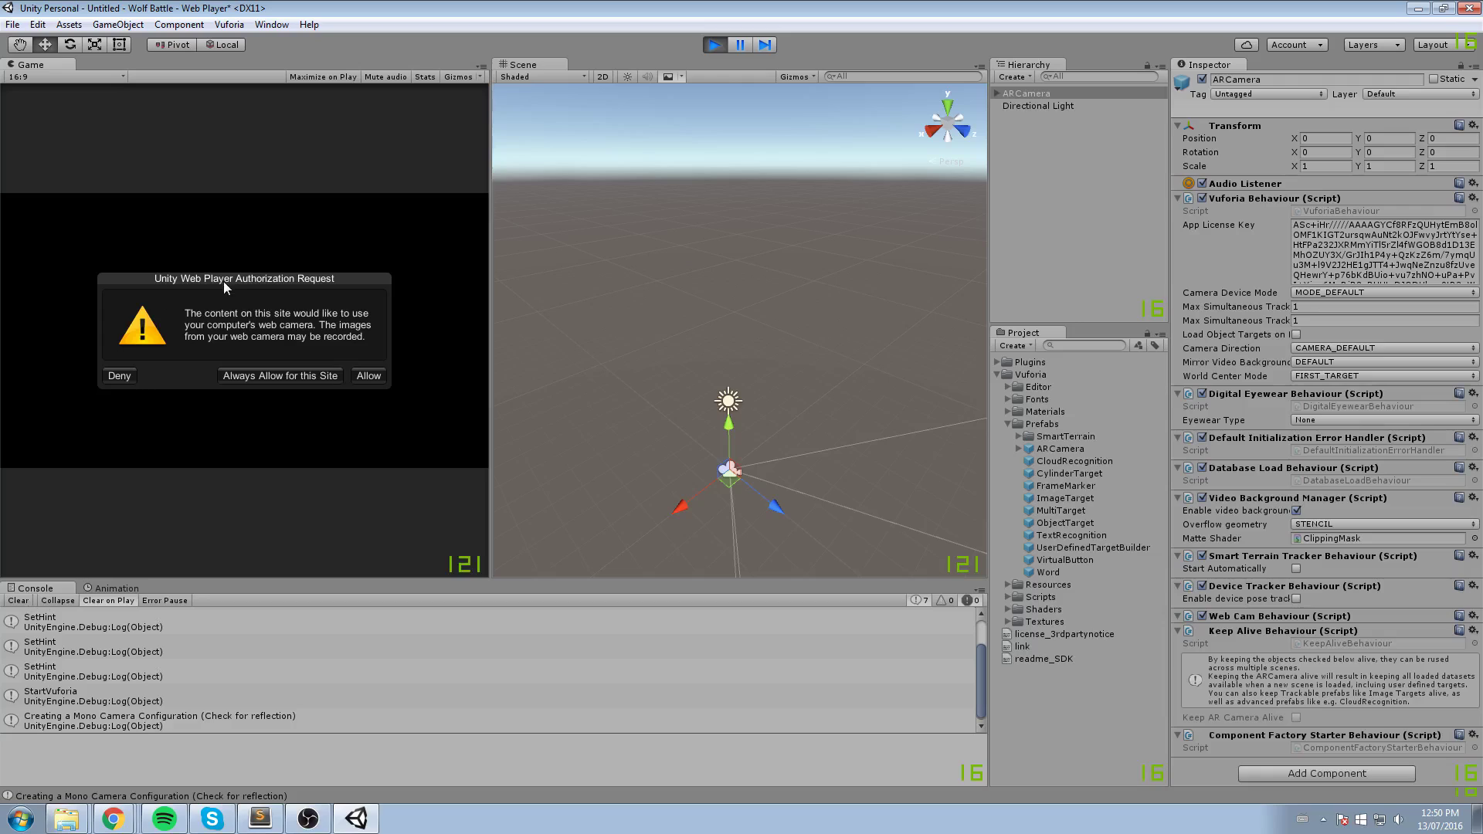
pyautogui.click(284, 385)
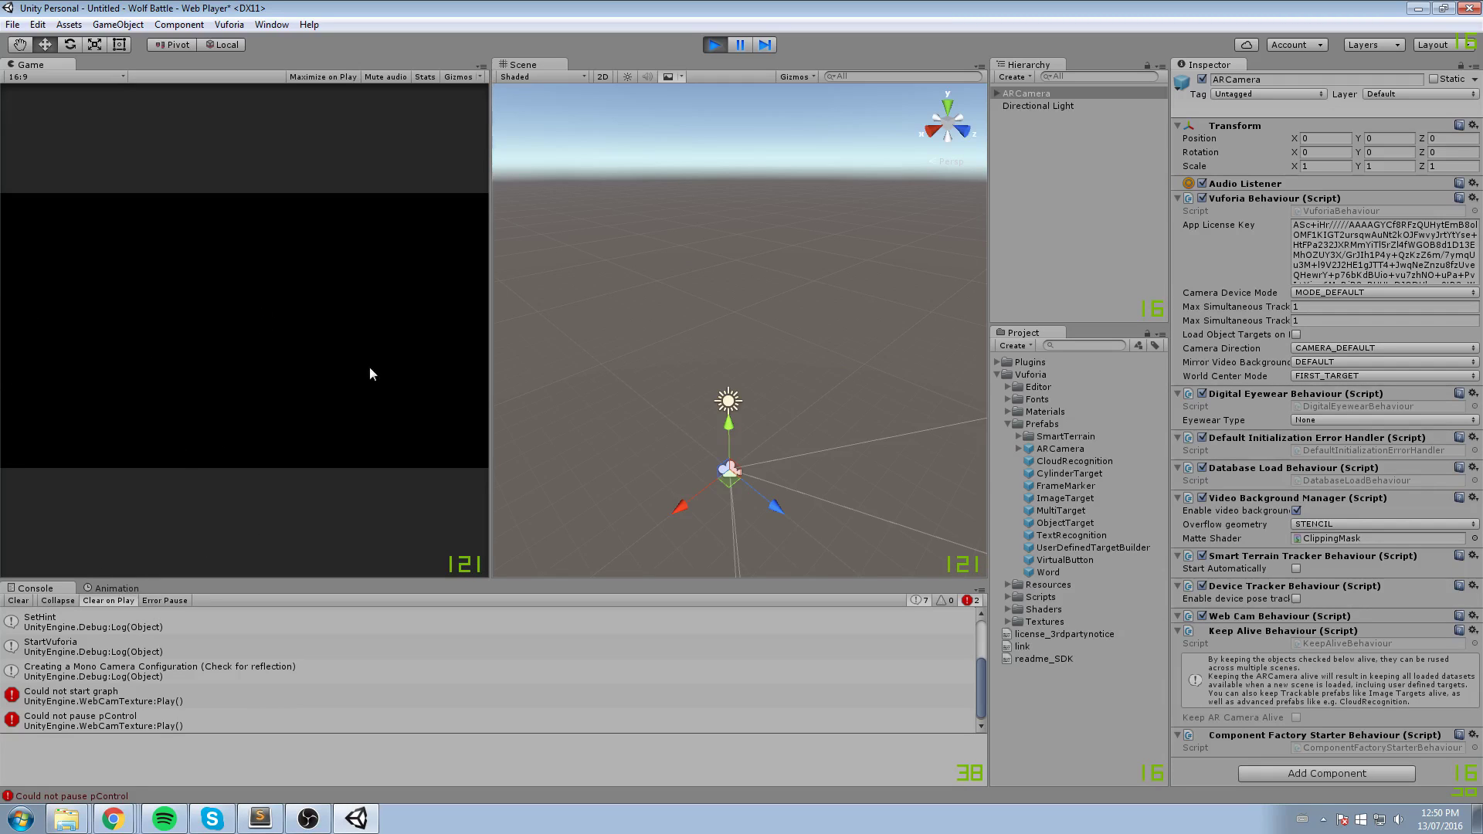
pyautogui.moveTo(491, 397)
pyautogui.mouseDown()
pyautogui.moveTo(678, 398)
pyautogui.moveTo(577, 398)
pyautogui.mouseUp()
pyautogui.click(232, 649)
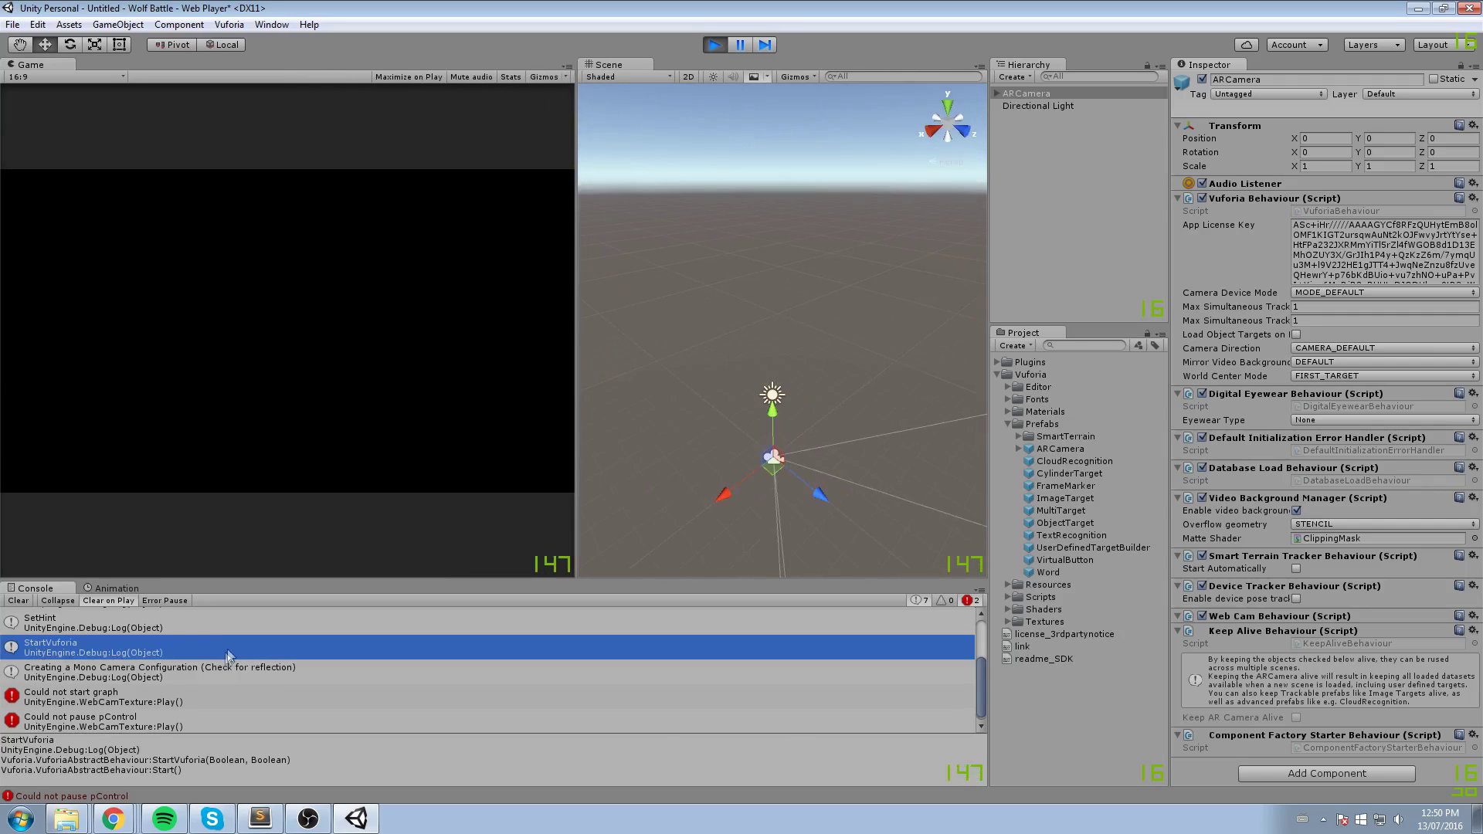
pyautogui.click(162, 697)
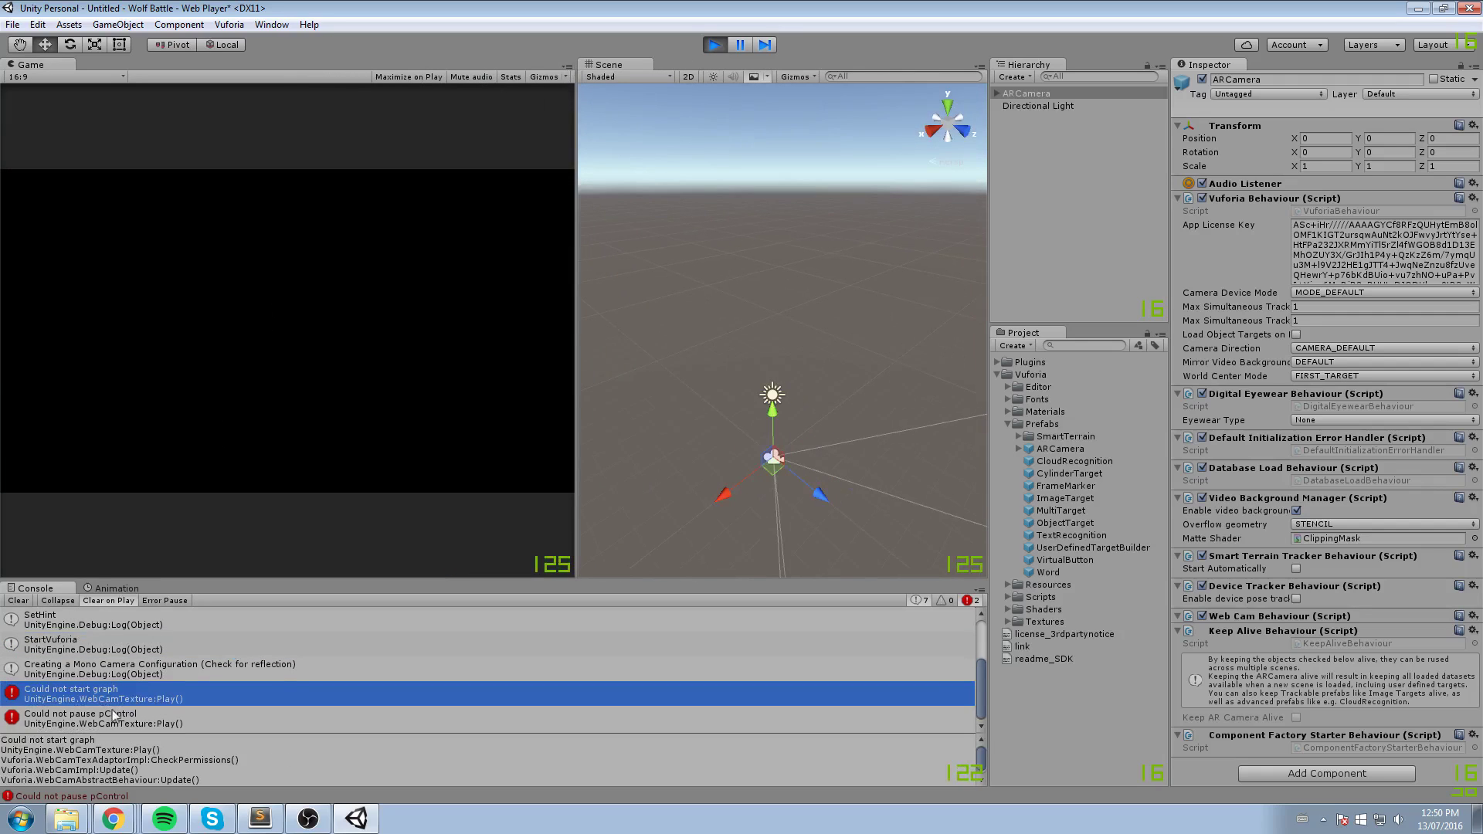
pyautogui.click(17, 601)
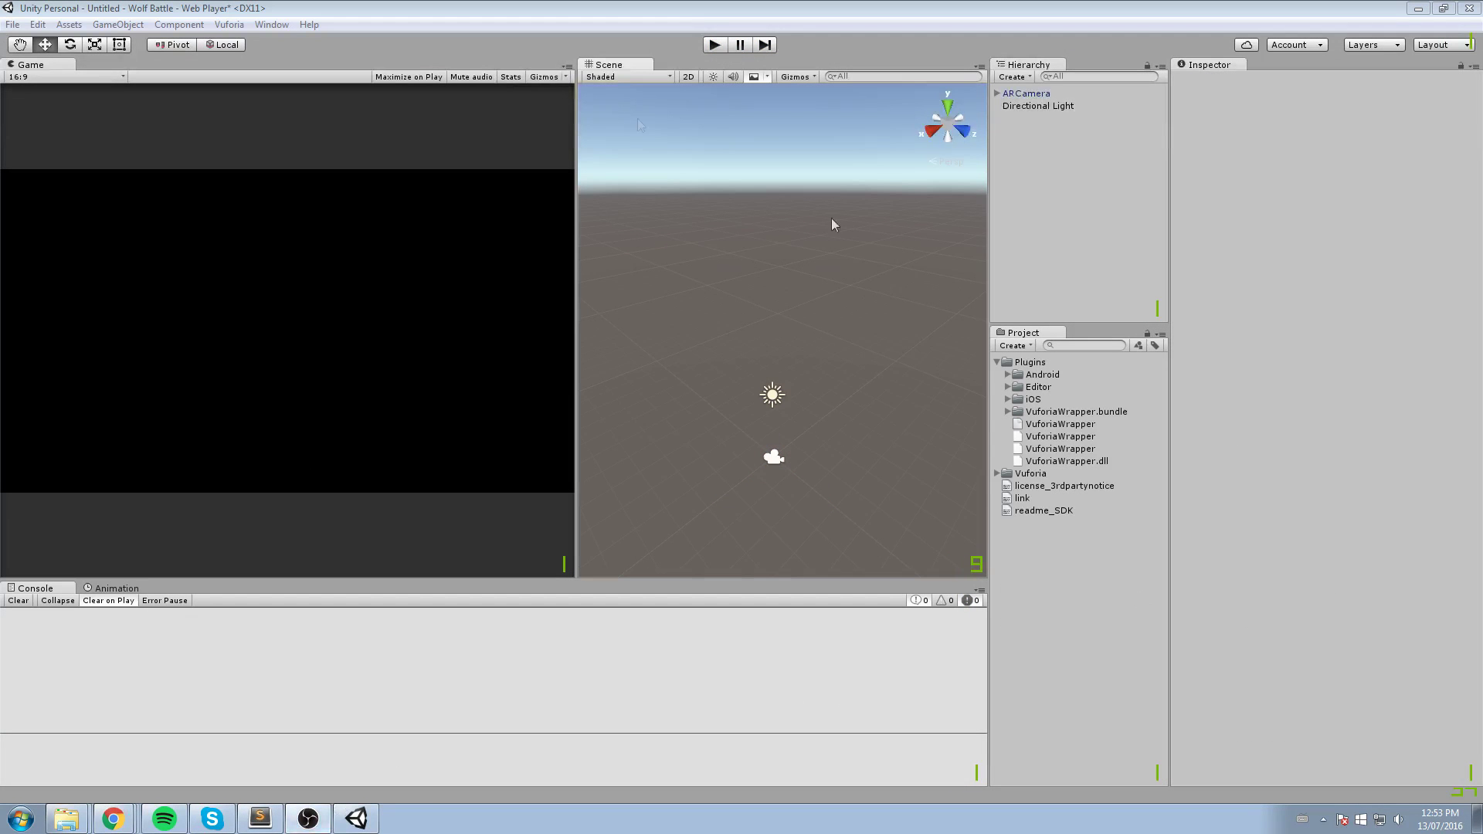
# Test-run the scene twice with webcam access allowed, checking the camera feed on the playing cards, and stop playback after each run
pyautogui.moveTo(722, 182); pyautogui.dragTo(833, 131, button='middle')
pyautogui.scroll(2, 842, 238)
pyautogui.click(720, 49)
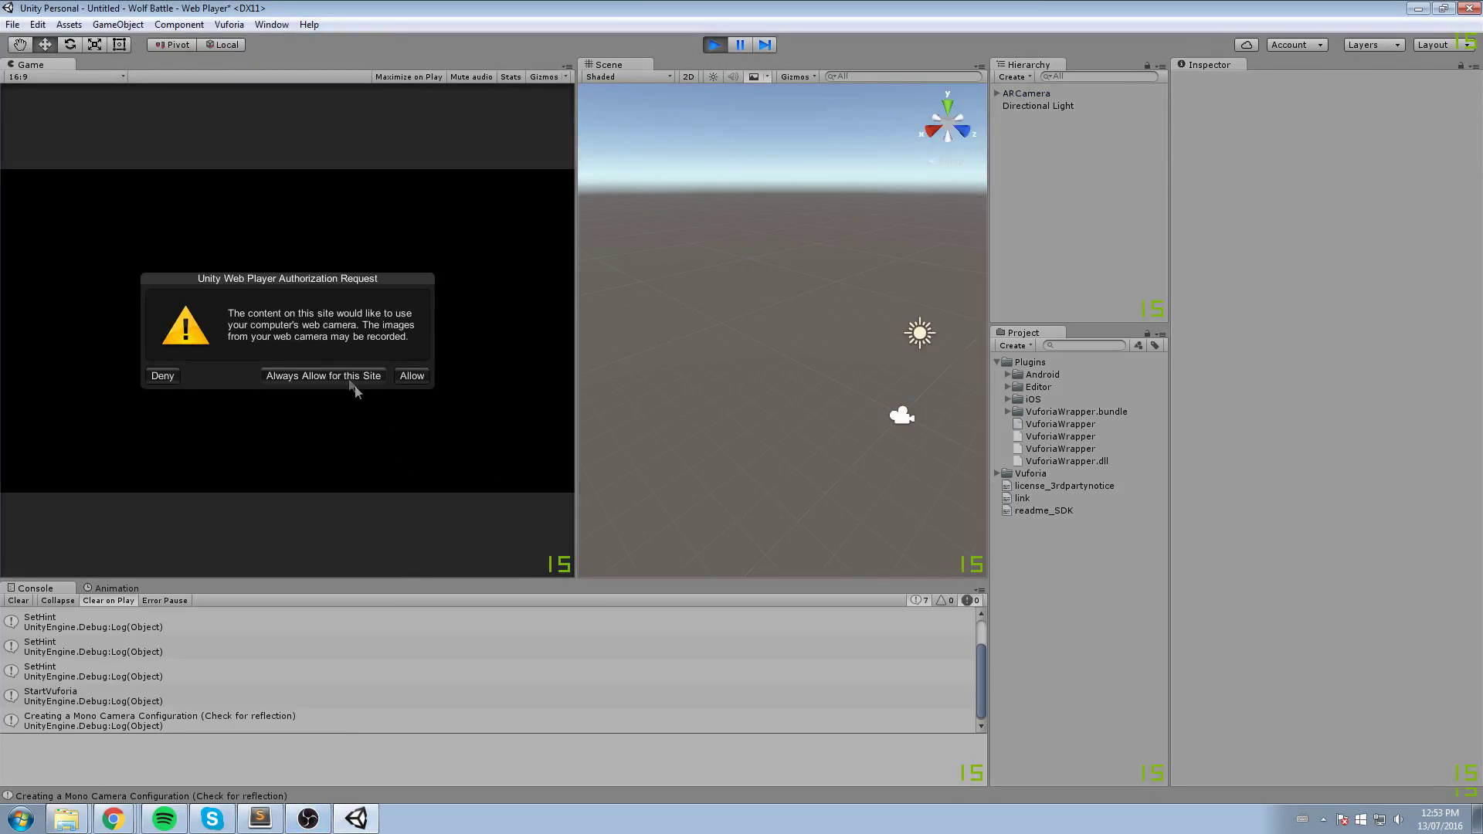
pyautogui.click(354, 374)
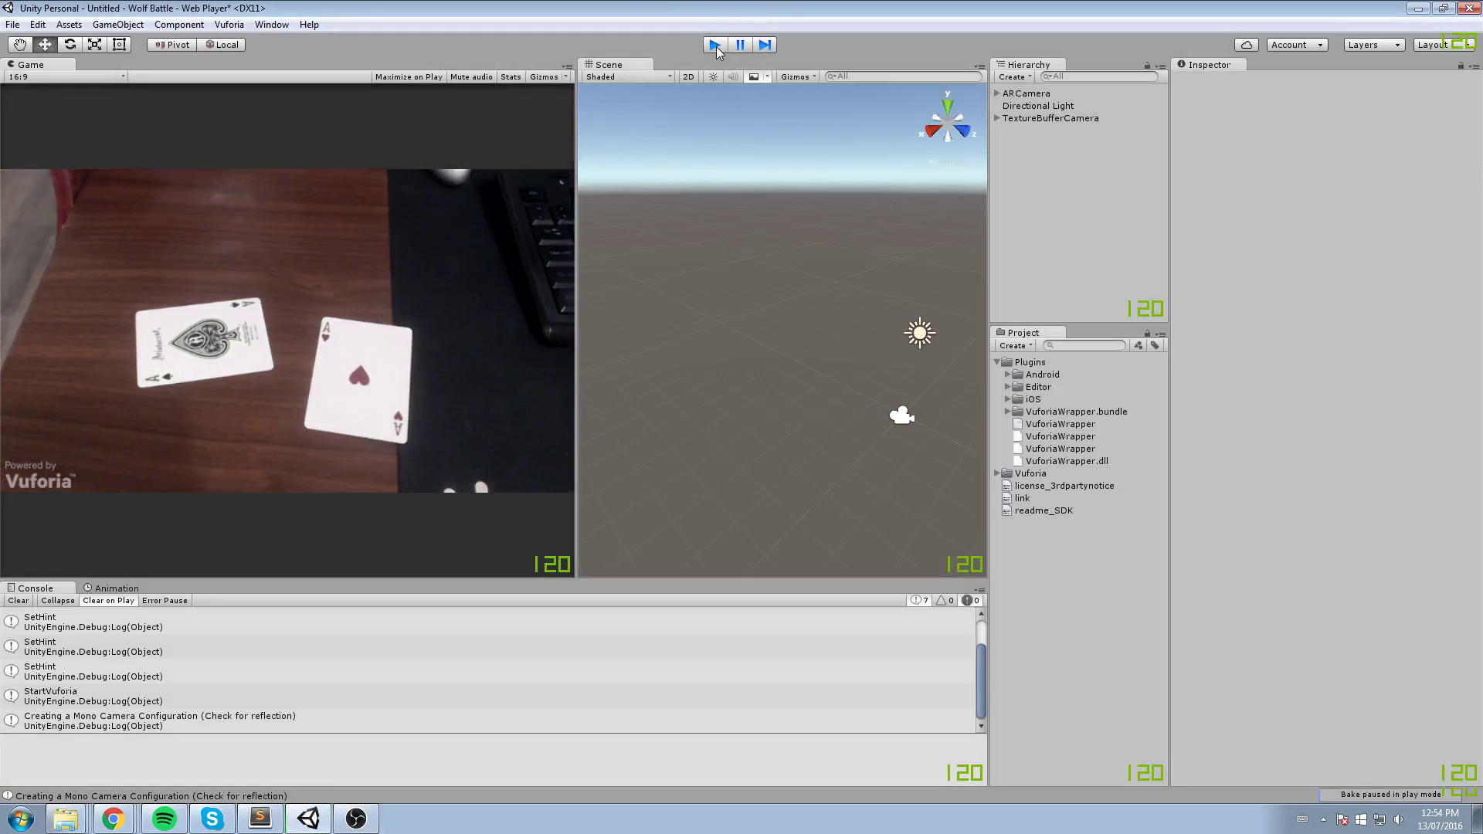
pyautogui.click(716, 47)
pyautogui.hotkey('ctrl', 'p')
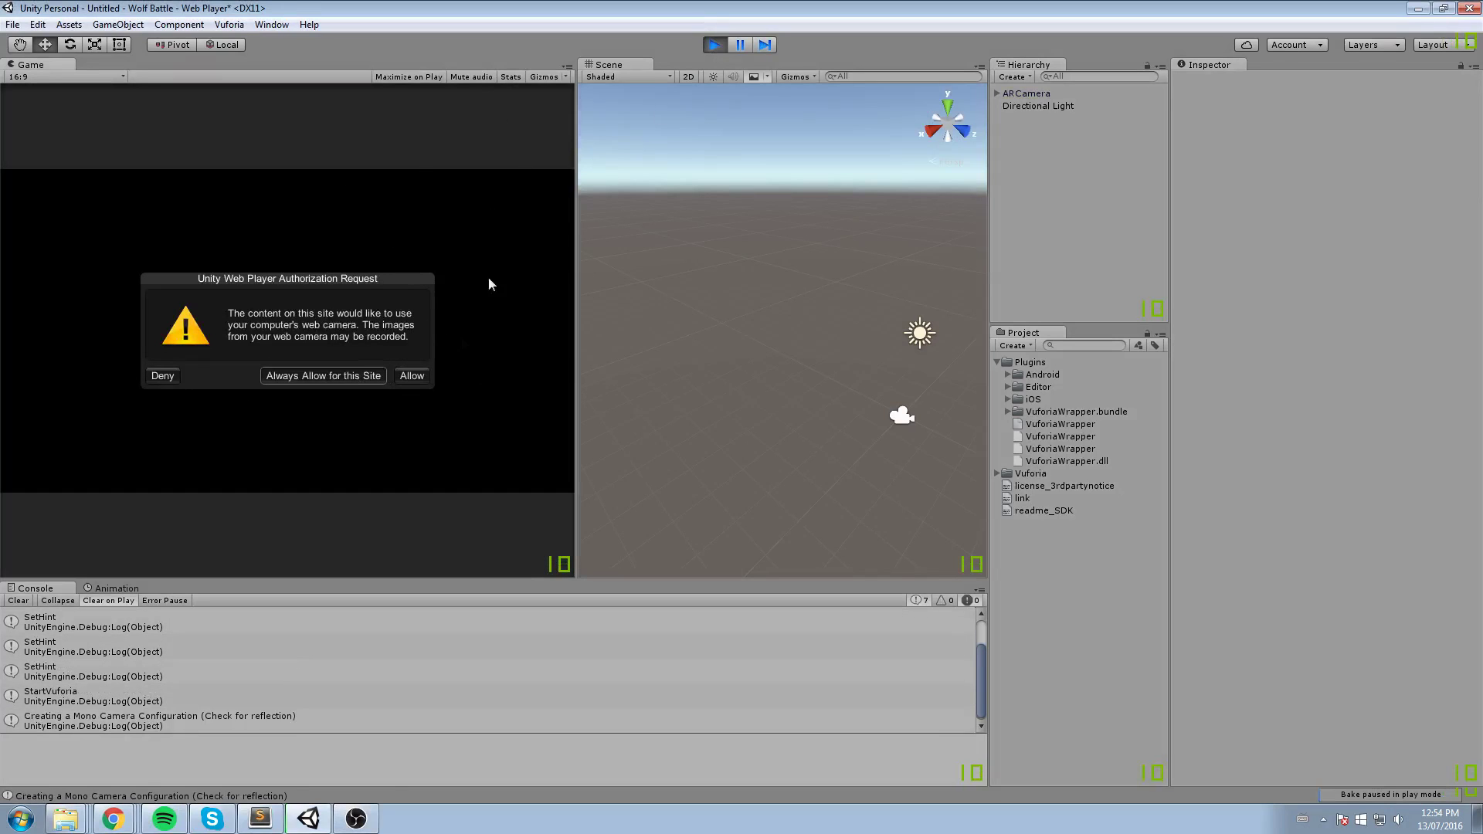
pyautogui.click(309, 375)
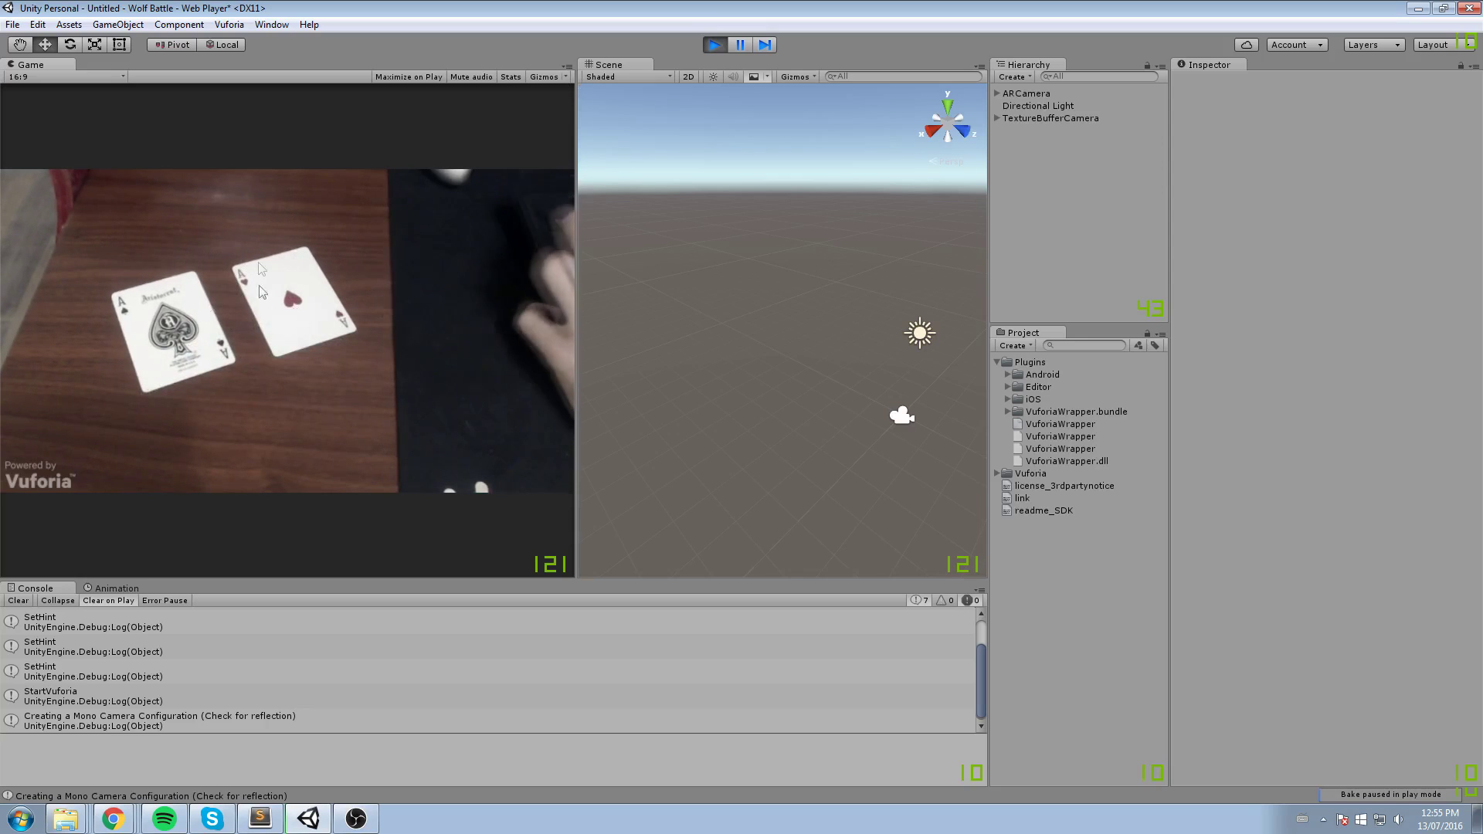
pyautogui.hotkey('ctrl', 'p')
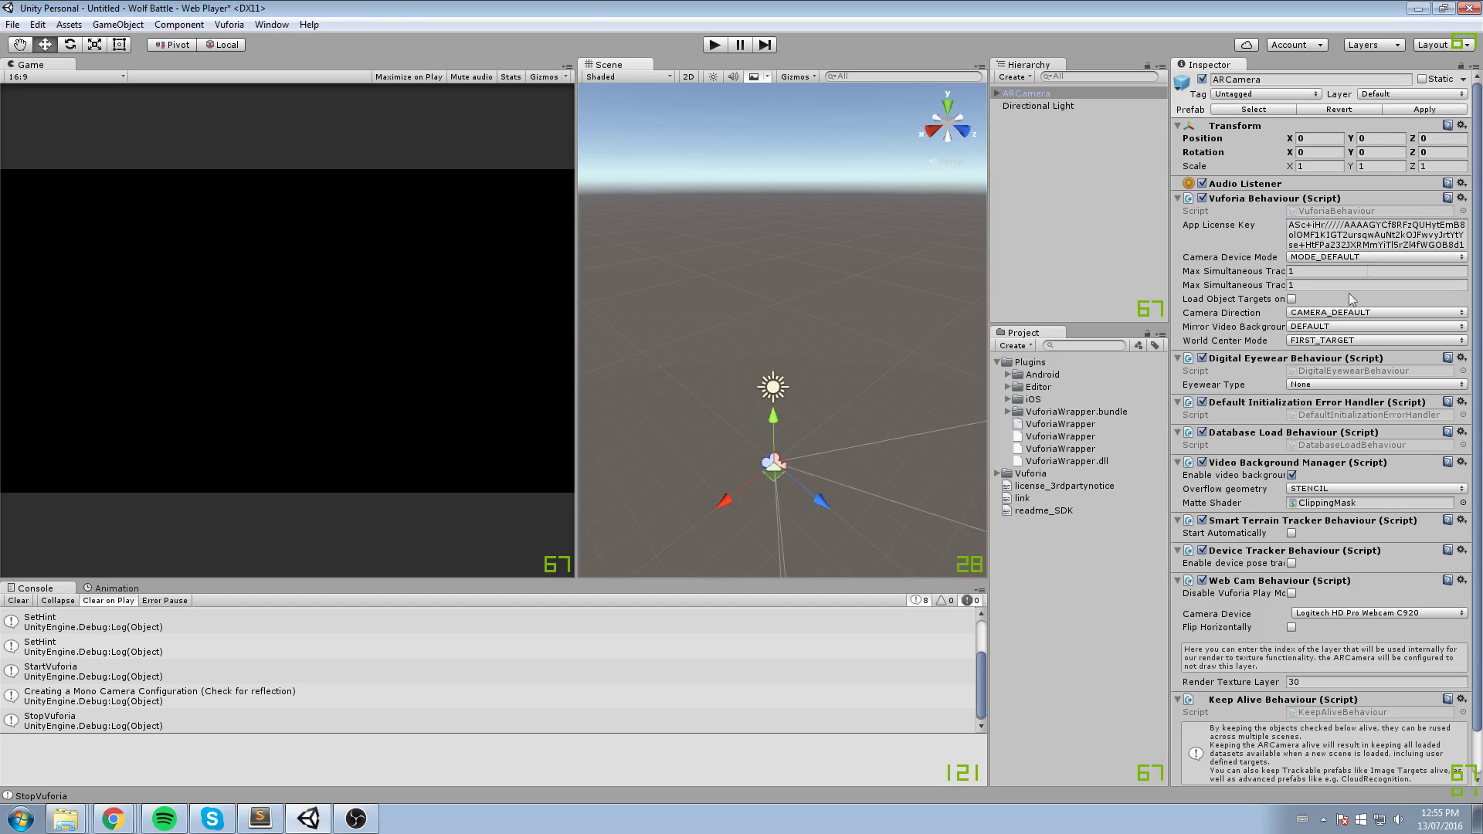
# Switch to the browser and open the Wolf_Battle database in the Target Manager
pyautogui.hotkey('alt', 'Tab')
pyautogui.click(145, 406)
pyautogui.click(527, 163)
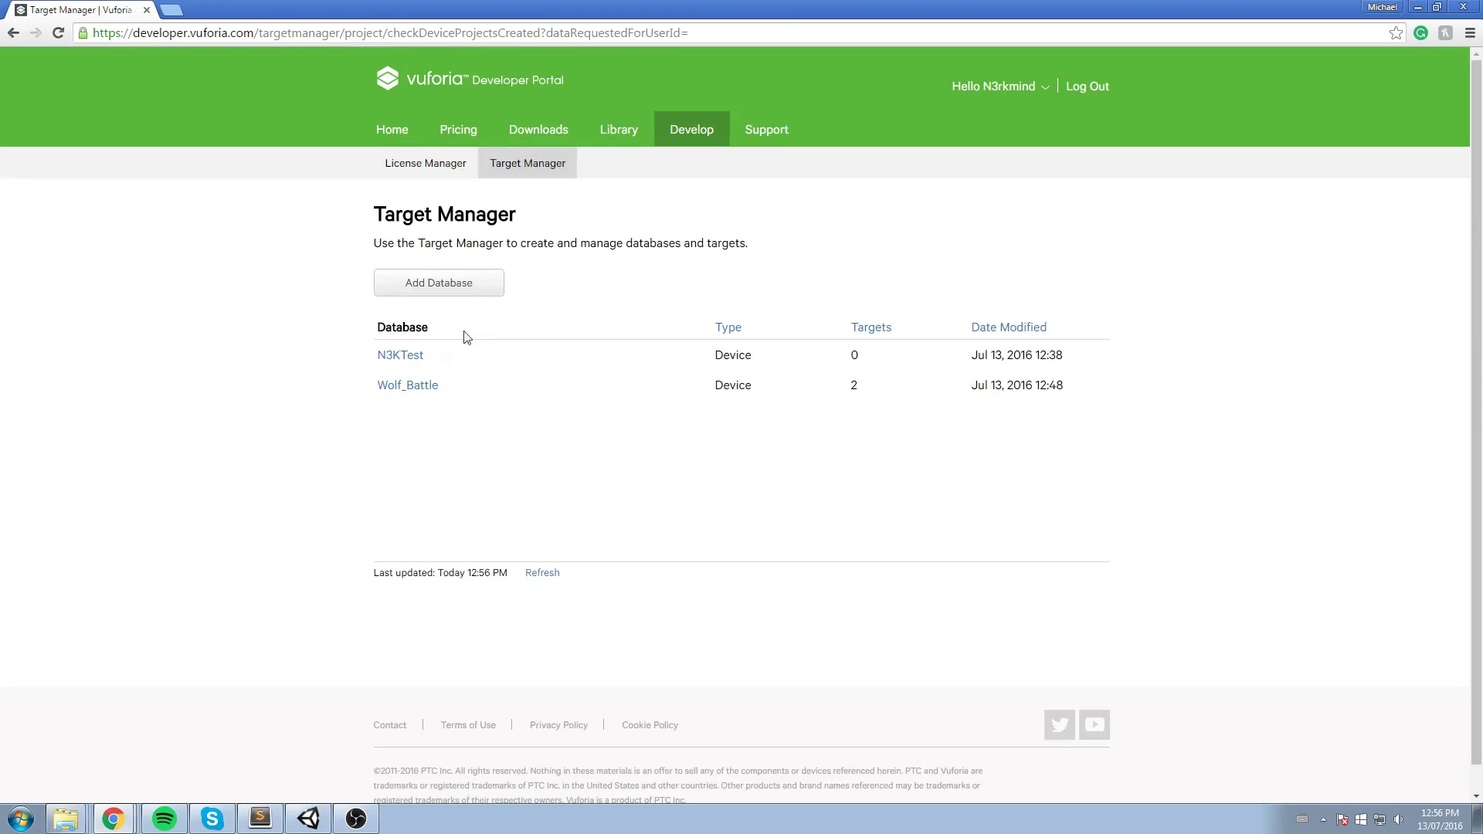
pyautogui.click(396, 388)
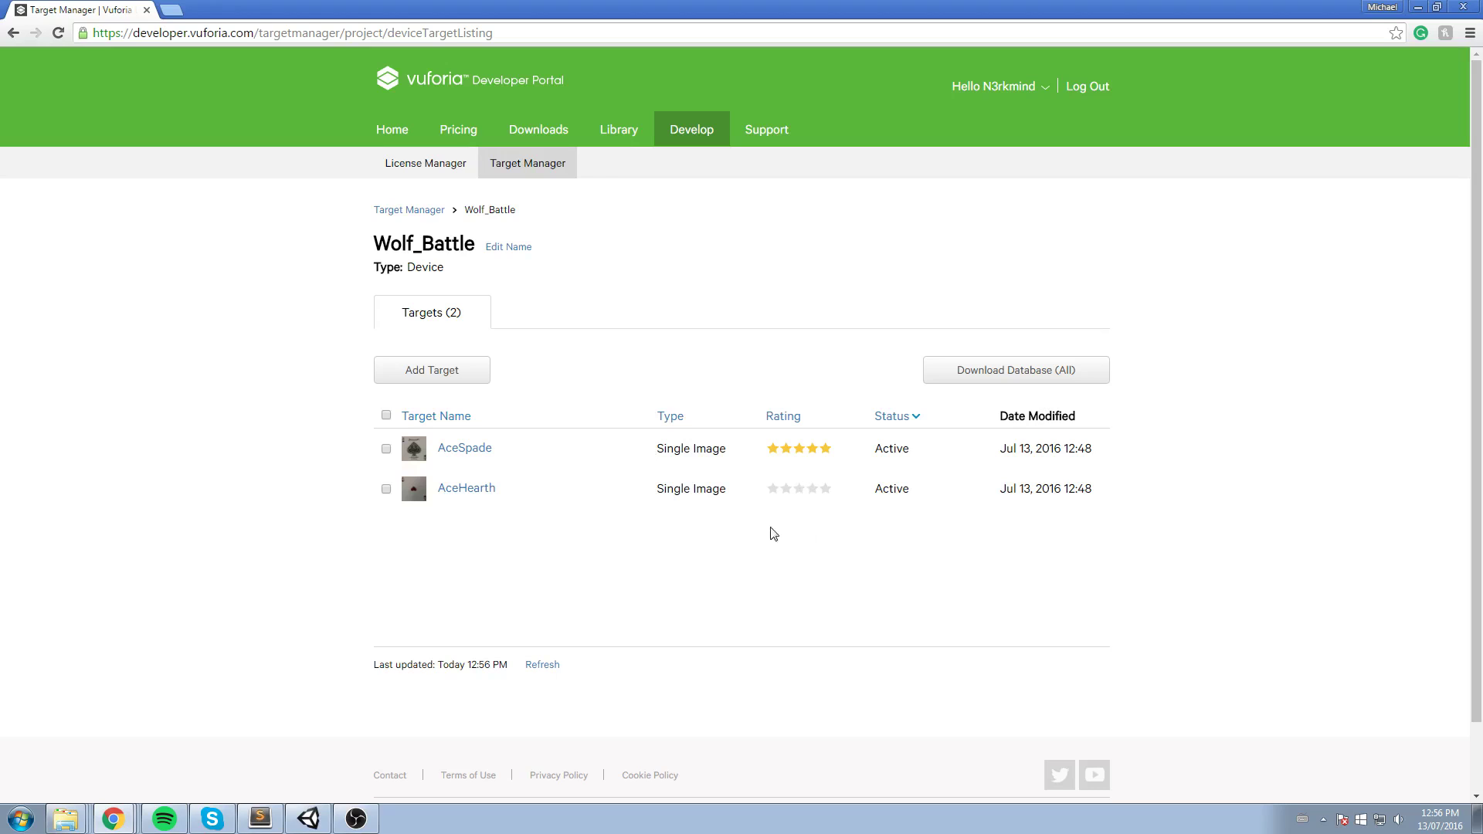
# Download all targets of the Wolf_Battle database for the Unity Editor platform
pyautogui.click(975, 374)
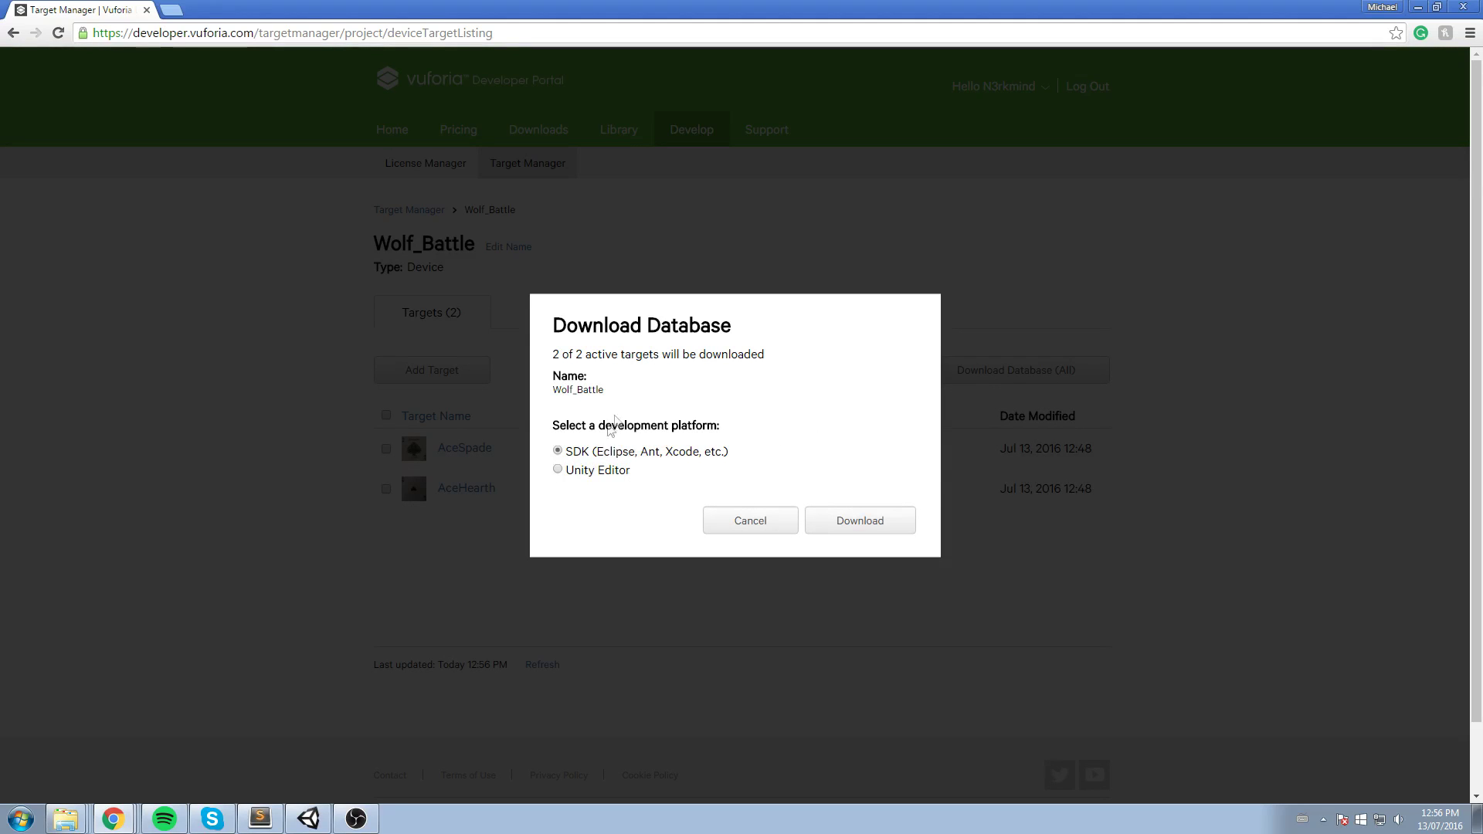
pyautogui.click(561, 472)
pyautogui.click(862, 531)
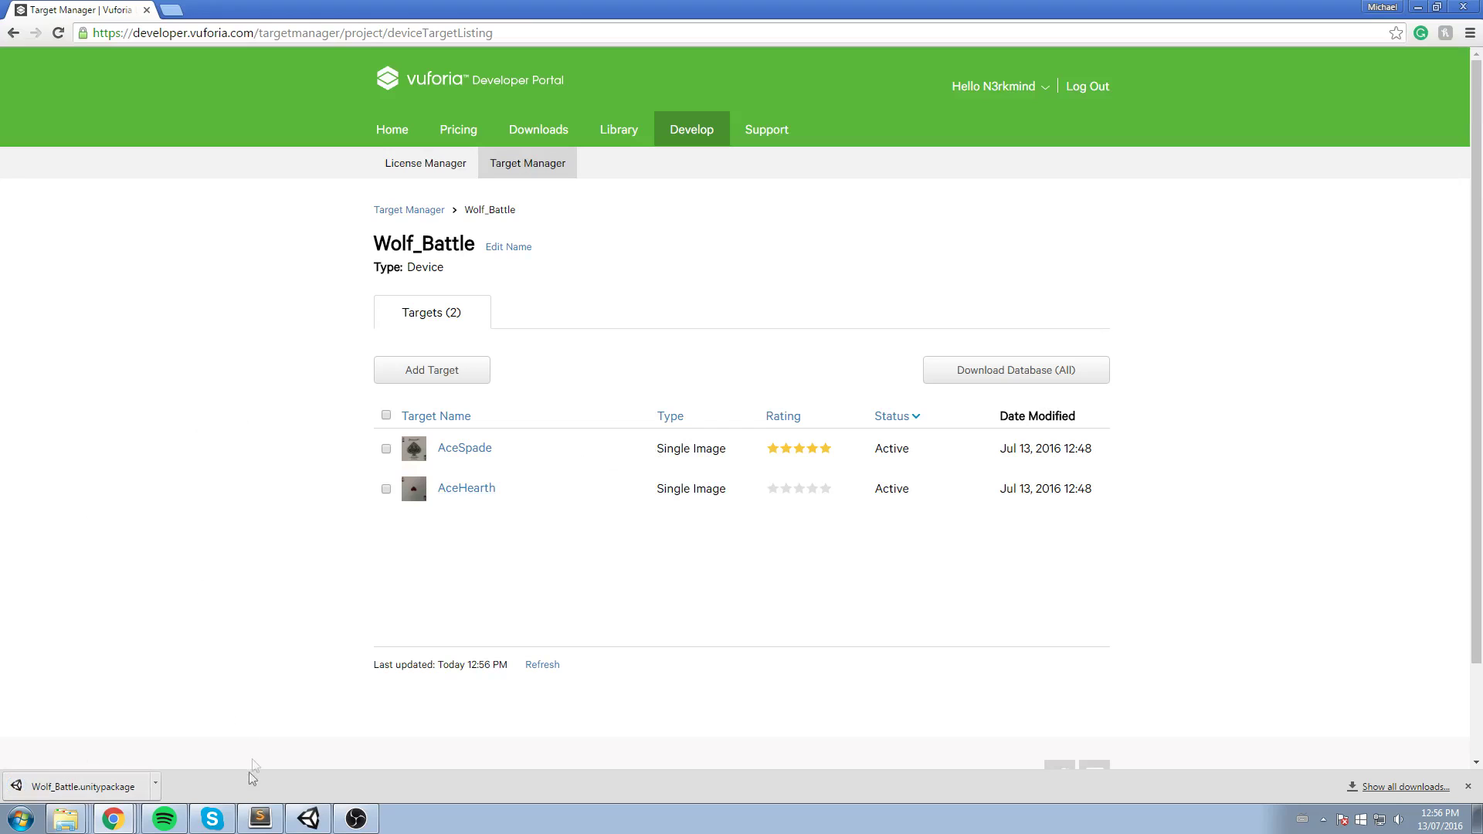
# Open the downloaded Wolf_Battle.unitypackage, review its ace textures and import all its contents into the Unity project
pyautogui.click(85, 786)
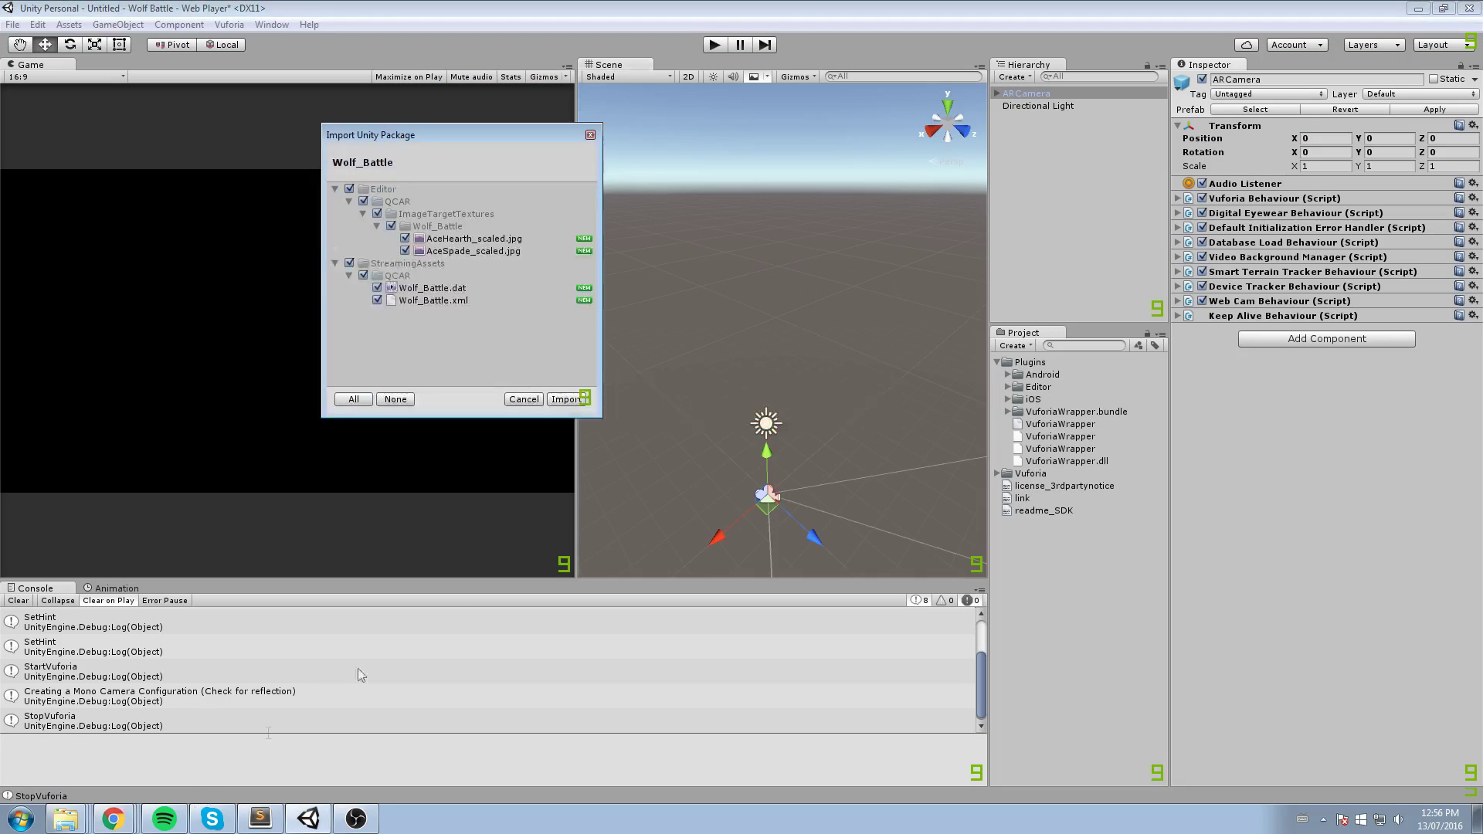
pyautogui.moveTo(487, 142); pyautogui.dragTo(322, 149)
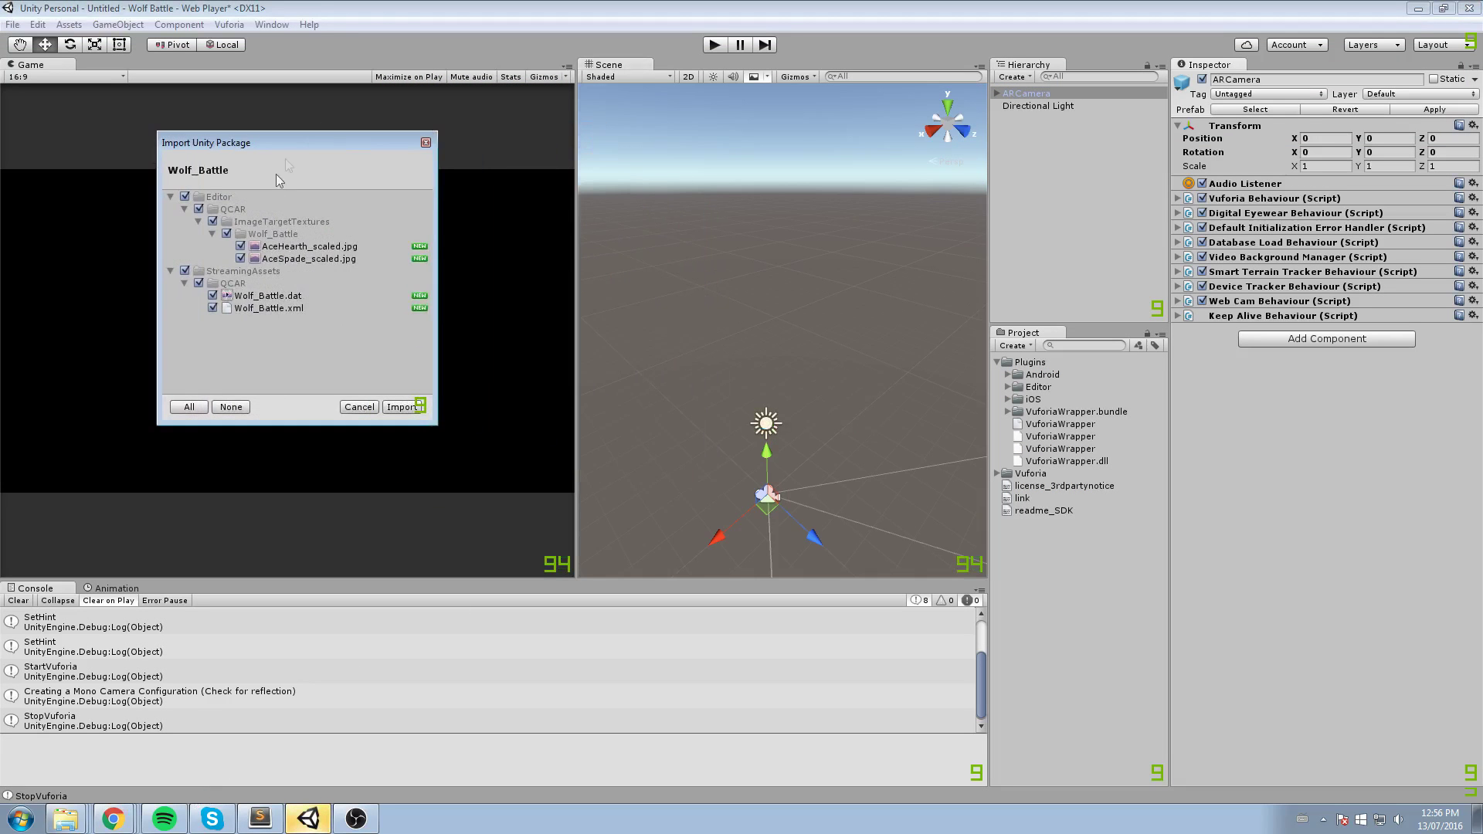
pyautogui.click(286, 246)
pyautogui.click(313, 260)
pyautogui.click(314, 248)
pyautogui.click(315, 260)
pyautogui.click(314, 248)
pyautogui.click(313, 260)
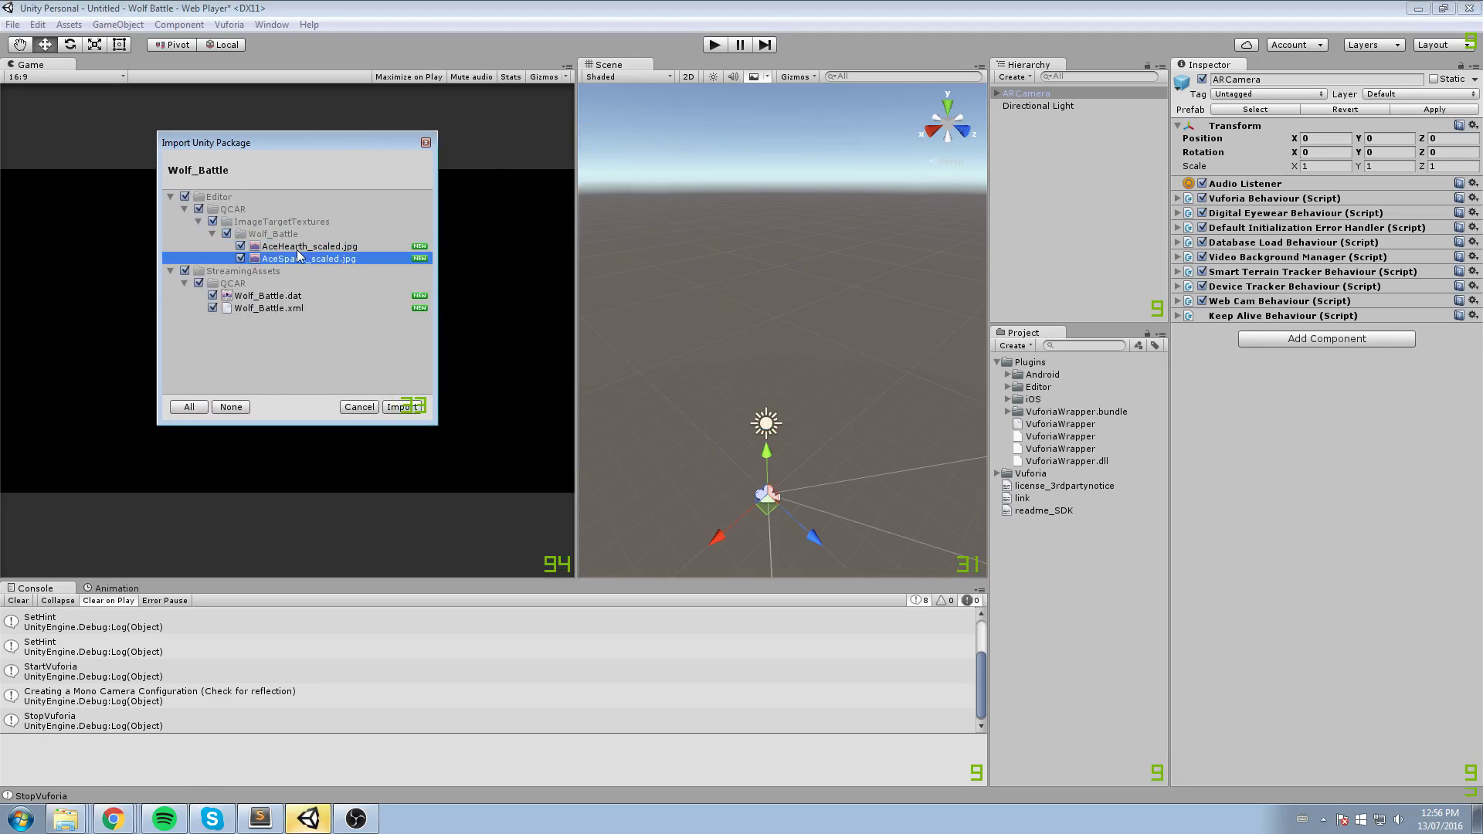
pyautogui.click(298, 248)
pyautogui.click(297, 261)
pyautogui.click(399, 407)
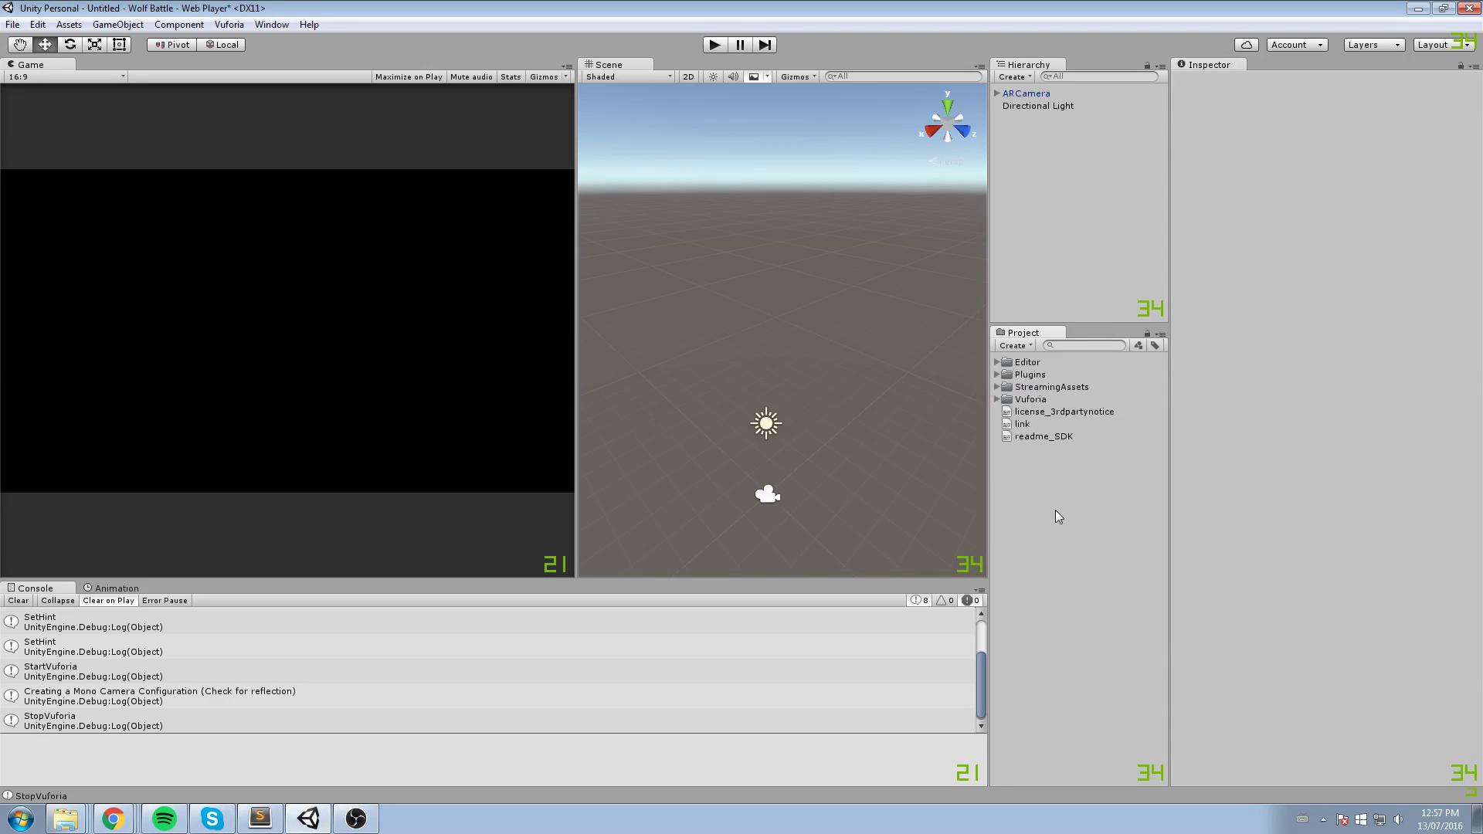
# Examine the imported AceHearth_scaled and AceSpade_scaled textures in Editor/QCAR/ImageTargetTextures/Wolf_Battle, collapsing the Editor folder at the end
pyautogui.click(1027, 362)
pyautogui.click(997, 362)
pyautogui.click(1043, 375)
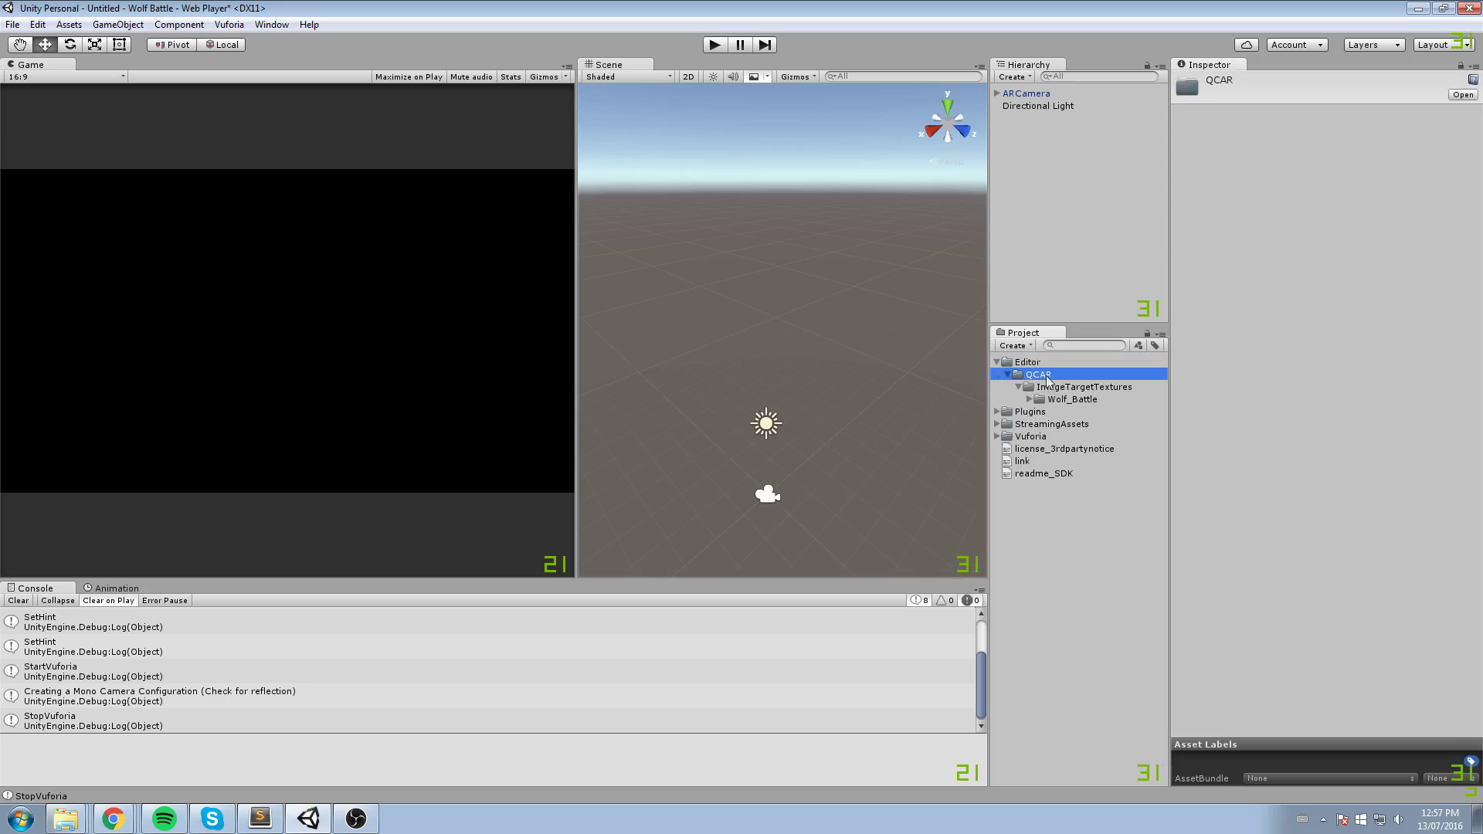
pyautogui.click(1062, 388)
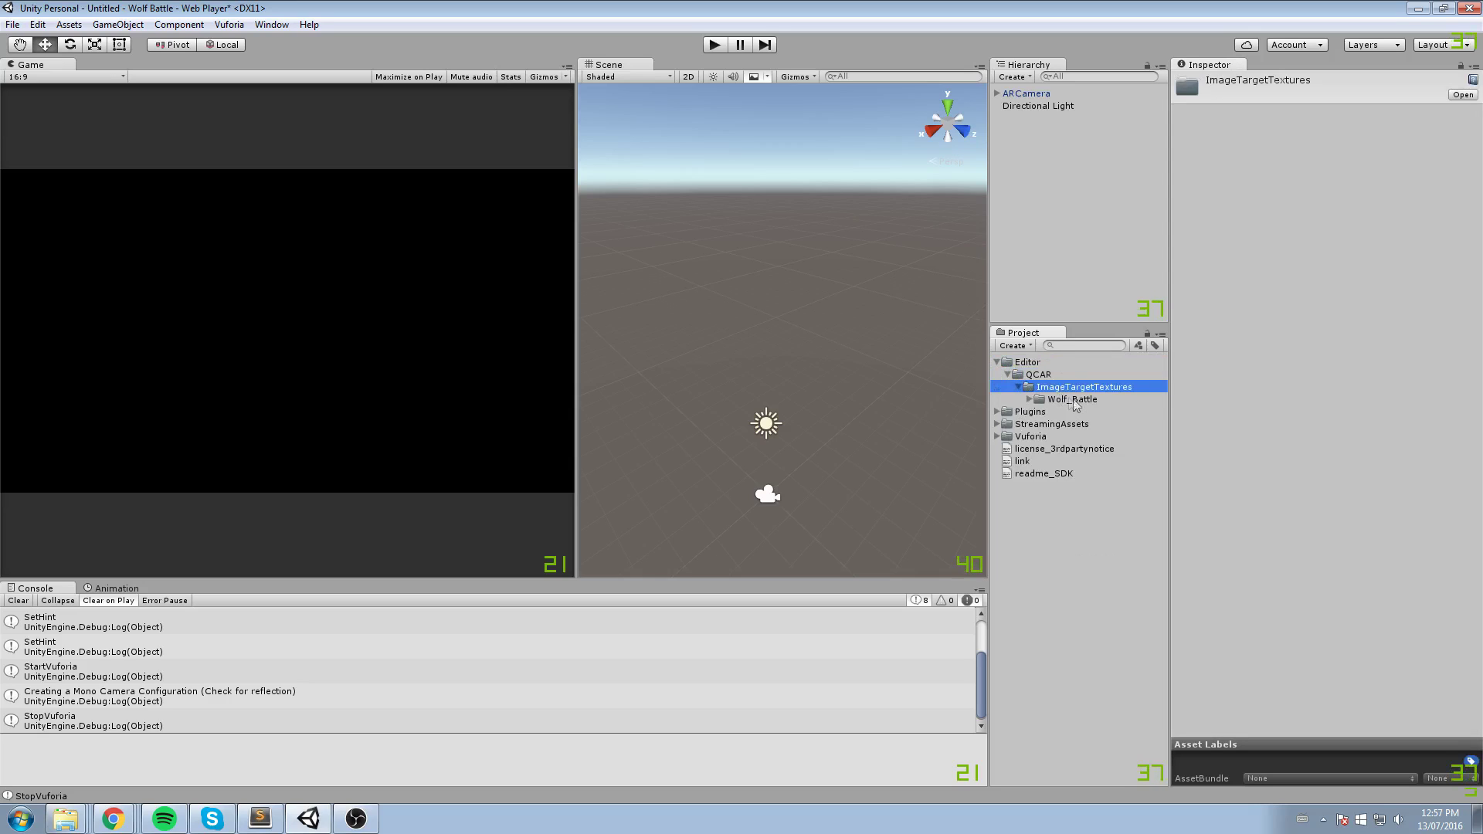
pyautogui.click(1076, 399)
pyautogui.click(1029, 399)
pyautogui.click(1073, 412)
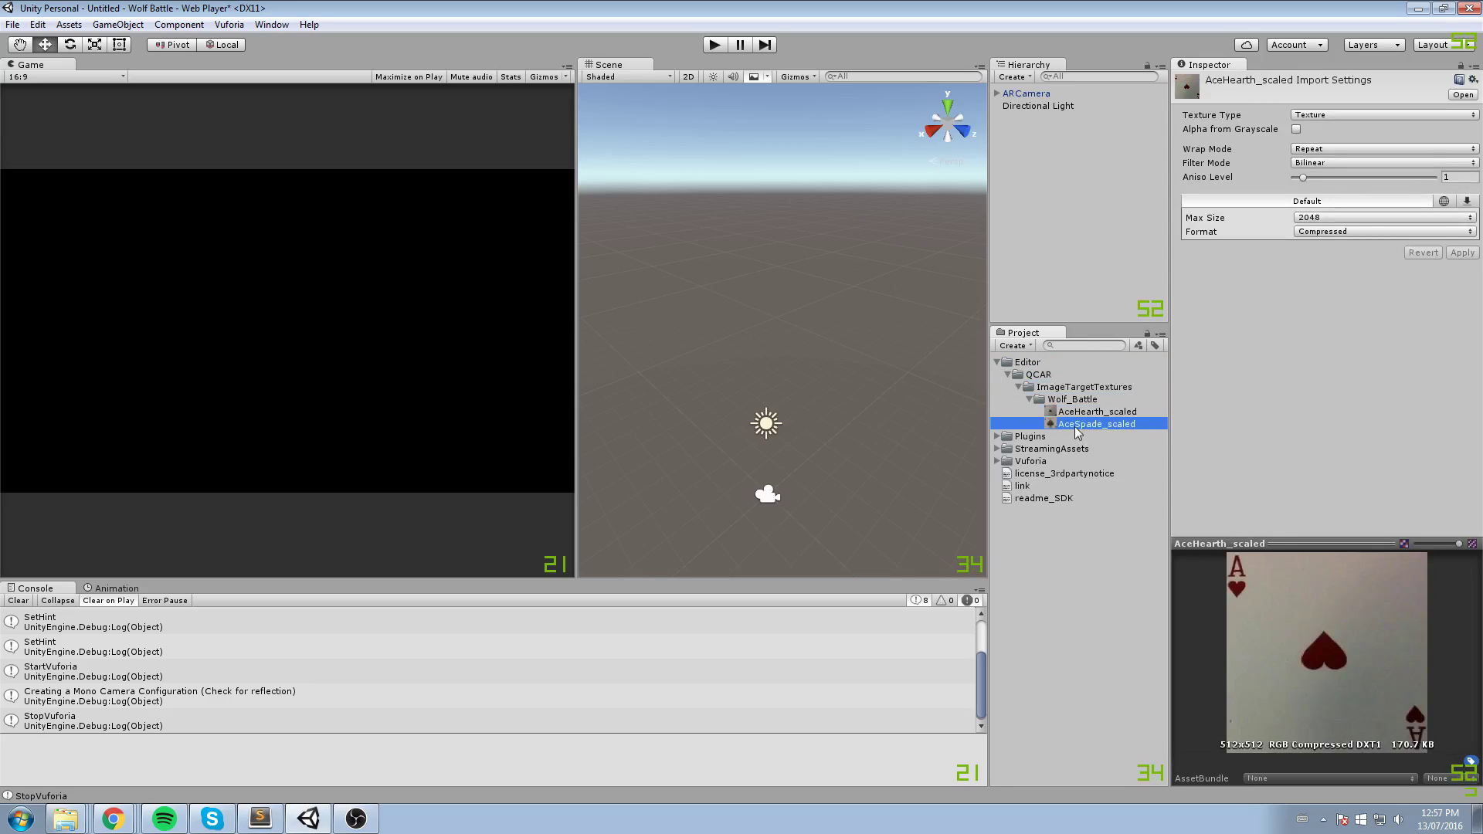
pyautogui.click(1078, 424)
pyautogui.click(1084, 412)
pyautogui.click(1081, 424)
pyautogui.click(1082, 412)
pyautogui.click(997, 363)
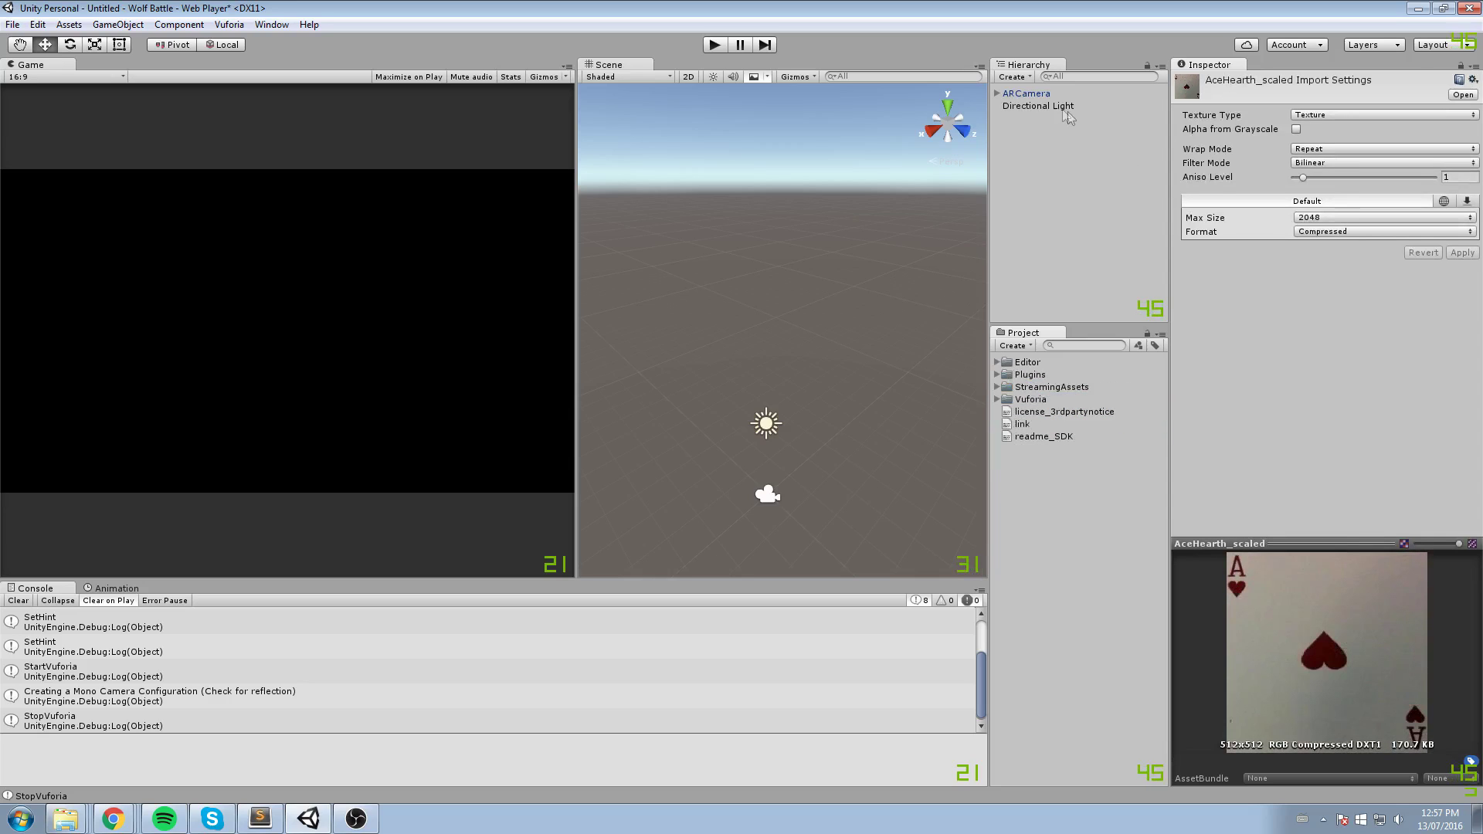
# Expand the ARCamera's Database Load Behaviour to inspect its Load Wolf_Battle Database option
pyautogui.click(1049, 94)
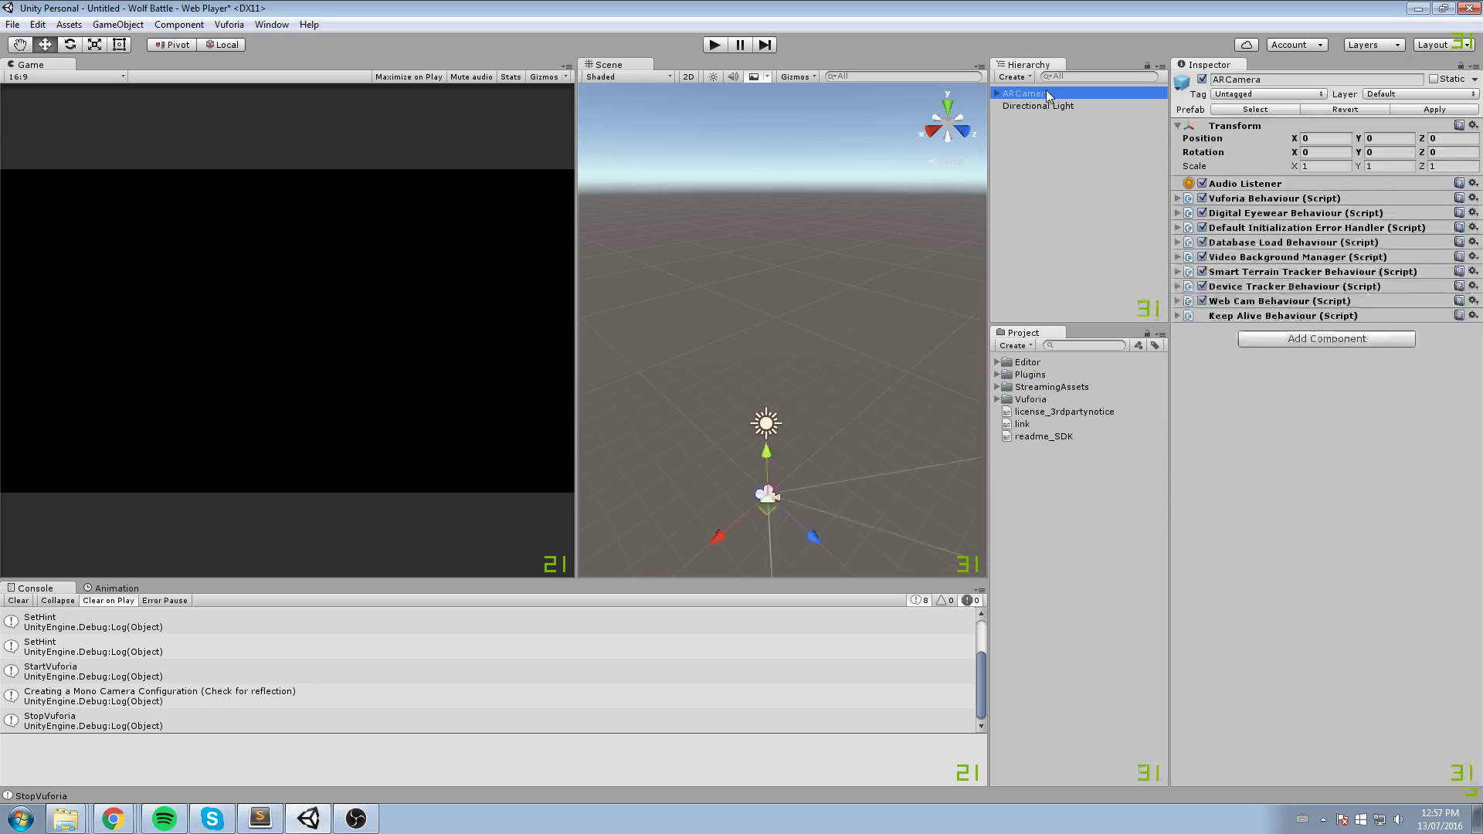
pyautogui.click(1249, 257)
pyautogui.click(1253, 260)
pyautogui.click(1252, 260)
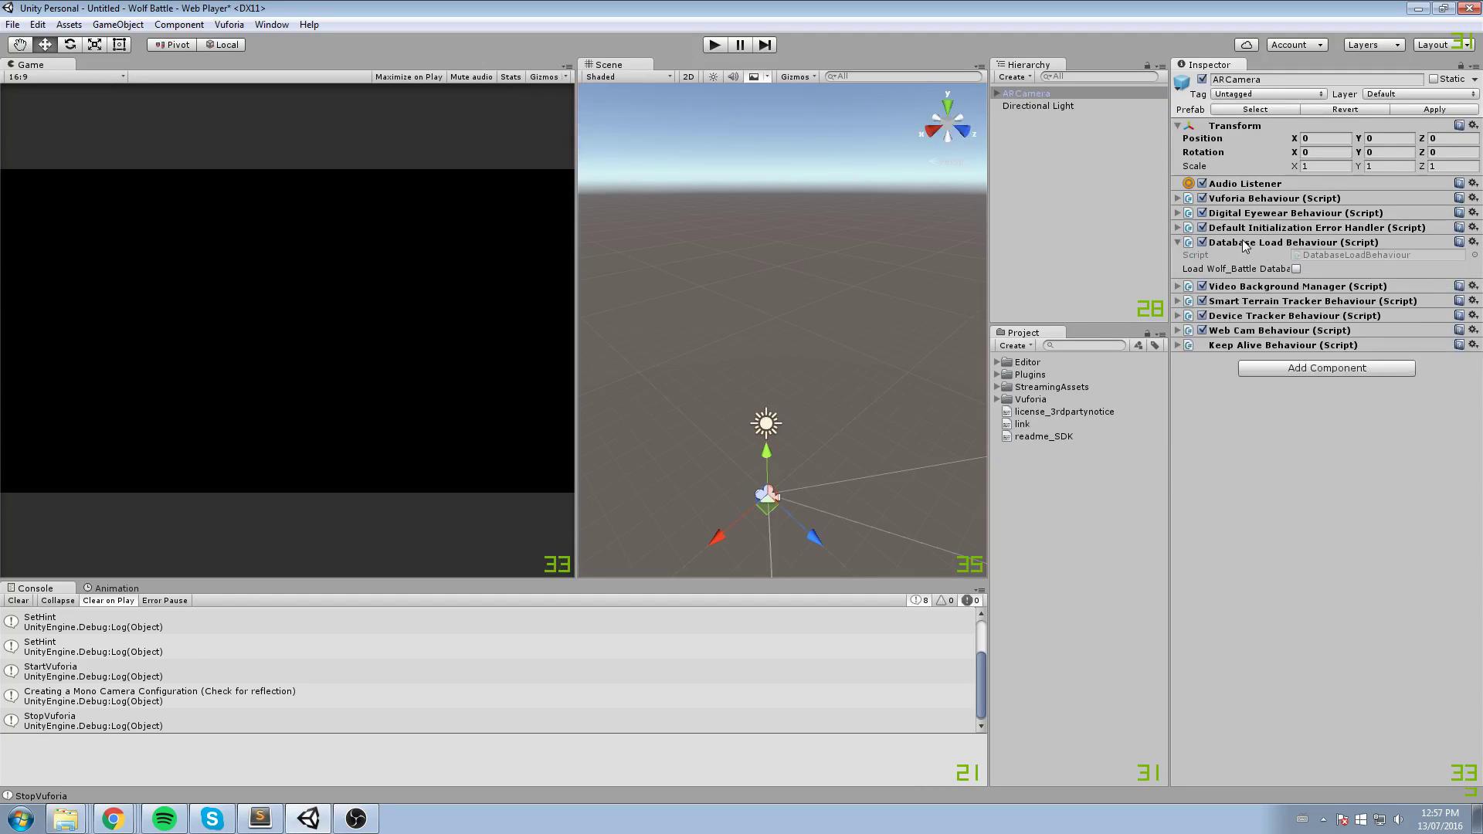
pyautogui.click(1253, 259)
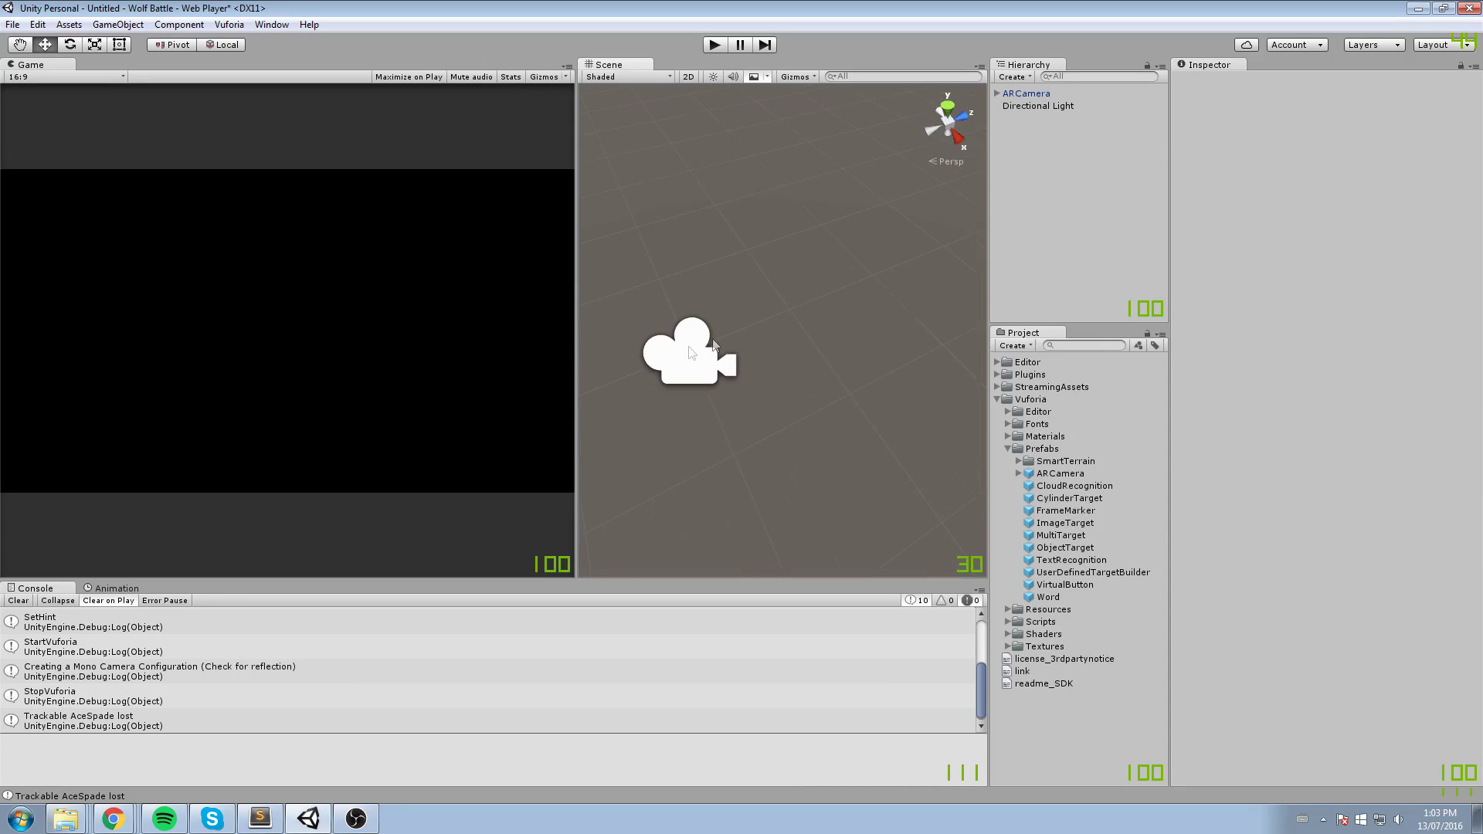
# Look through the target prefabs in Vuforia's Prefabs folder and examine the ImageTarget prefab's components
pyautogui.moveTo(713, 344); pyautogui.dragTo(761, 412, button='middle')
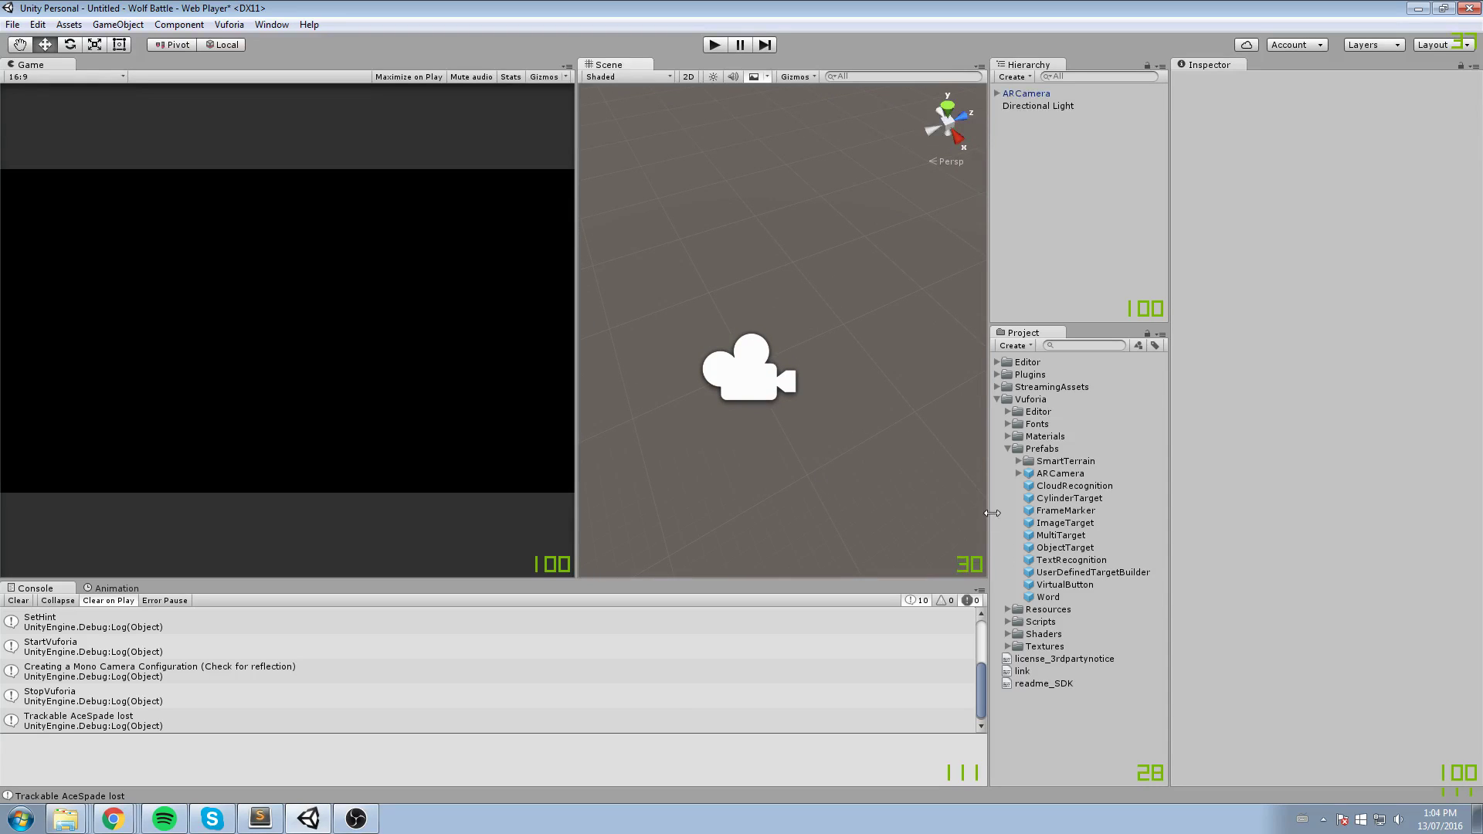
pyautogui.click(1023, 400)
pyautogui.click(1046, 448)
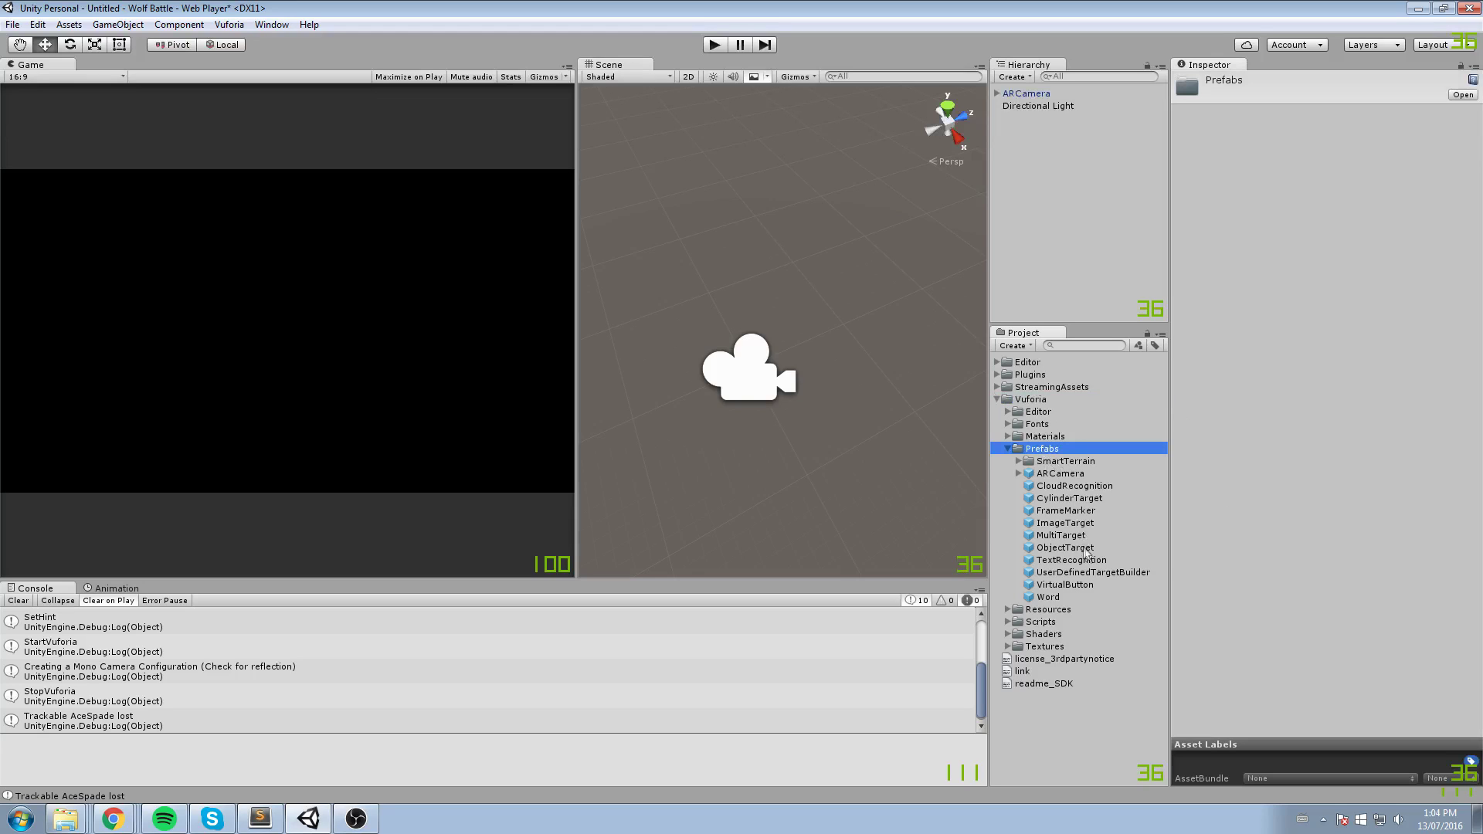
pyautogui.click(1065, 523)
pyautogui.press('Down')
pyautogui.press('Down')
pyautogui.press('Down')
pyautogui.press('Up')
pyautogui.press('Up')
pyautogui.press('Up')
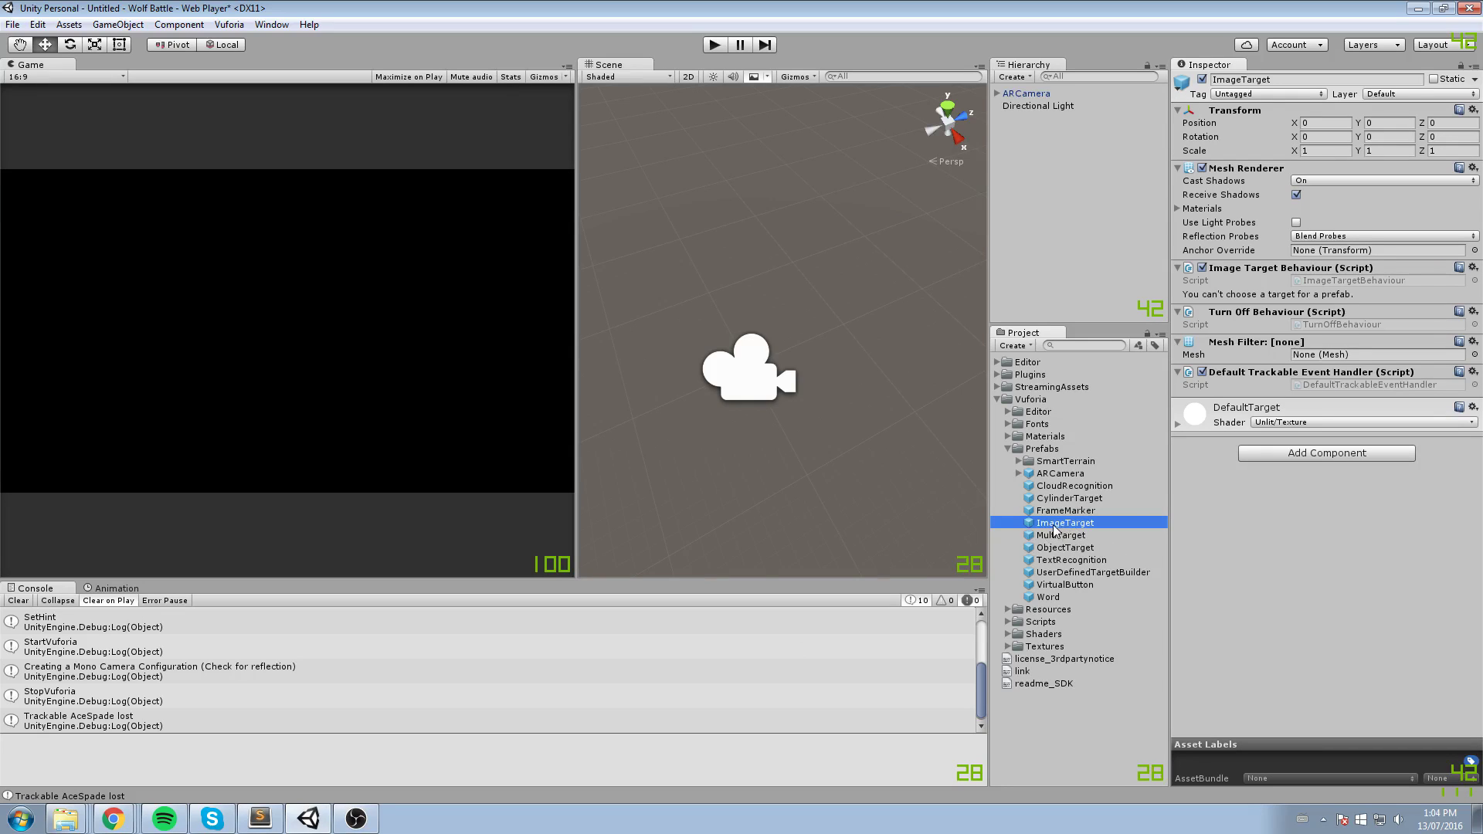
# Add the ImageTarget prefab from the Vuforia Prefabs folder to the scene hierarchy
pyautogui.moveTo(1055, 530); pyautogui.dragTo(1063, 141)
pyautogui.scroll(3, 646, 381)
pyautogui.scroll(-3, 695, 363)
pyautogui.scroll(5, 811, 340)
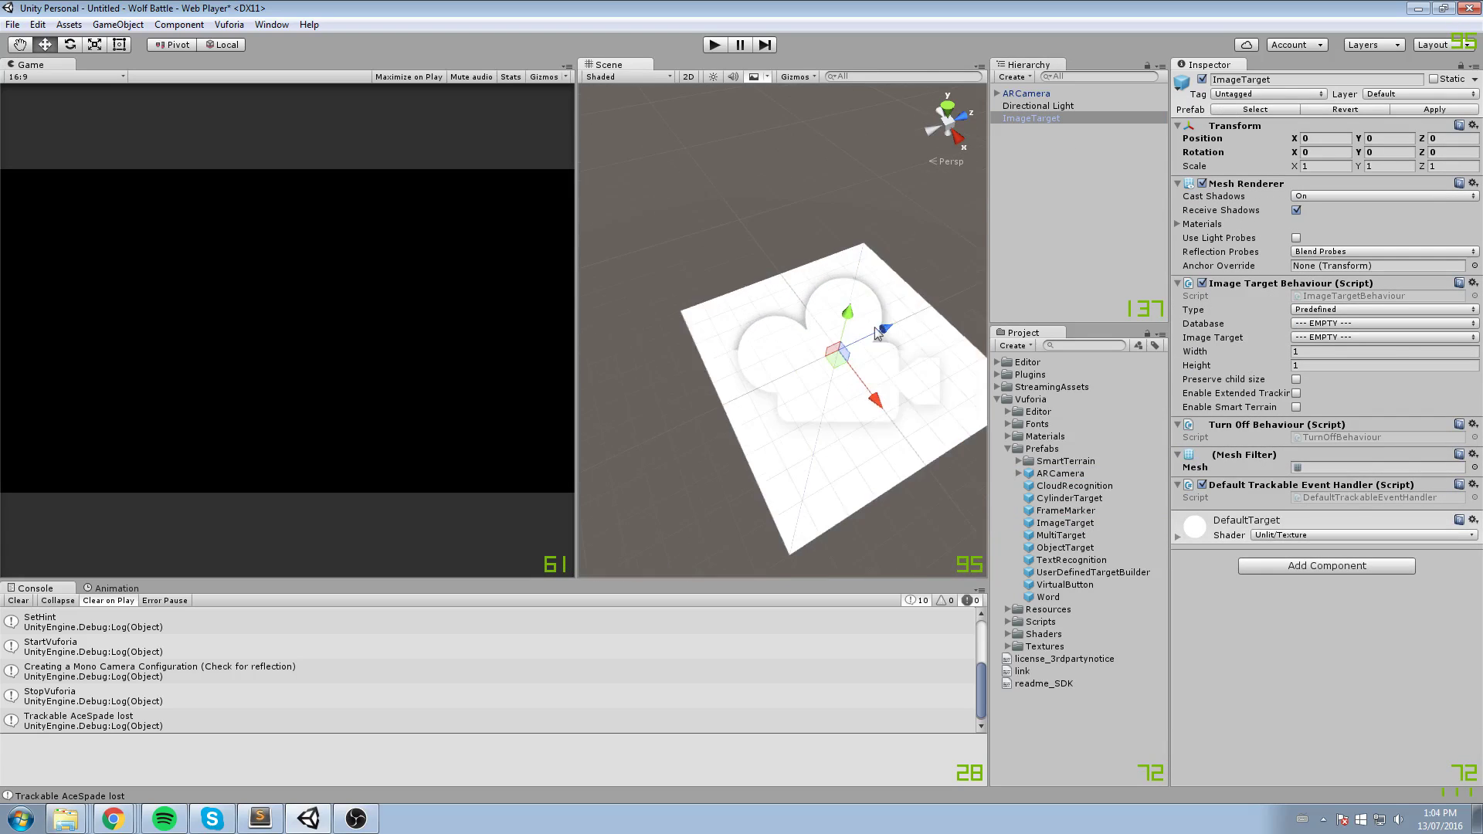
# Move the ImageTarget away from the camera along the Z axis to a Z position of about 1.81
pyautogui.scroll(-5, 882, 343)
pyautogui.moveTo(882, 343); pyautogui.dragTo(796, 345, button='middle')
pyautogui.moveTo(796, 346); pyautogui.dragTo(910, 271)
pyautogui.moveTo(910, 272); pyautogui.dragTo(842, 363, button='middle')
pyautogui.scroll(2, 842, 363)
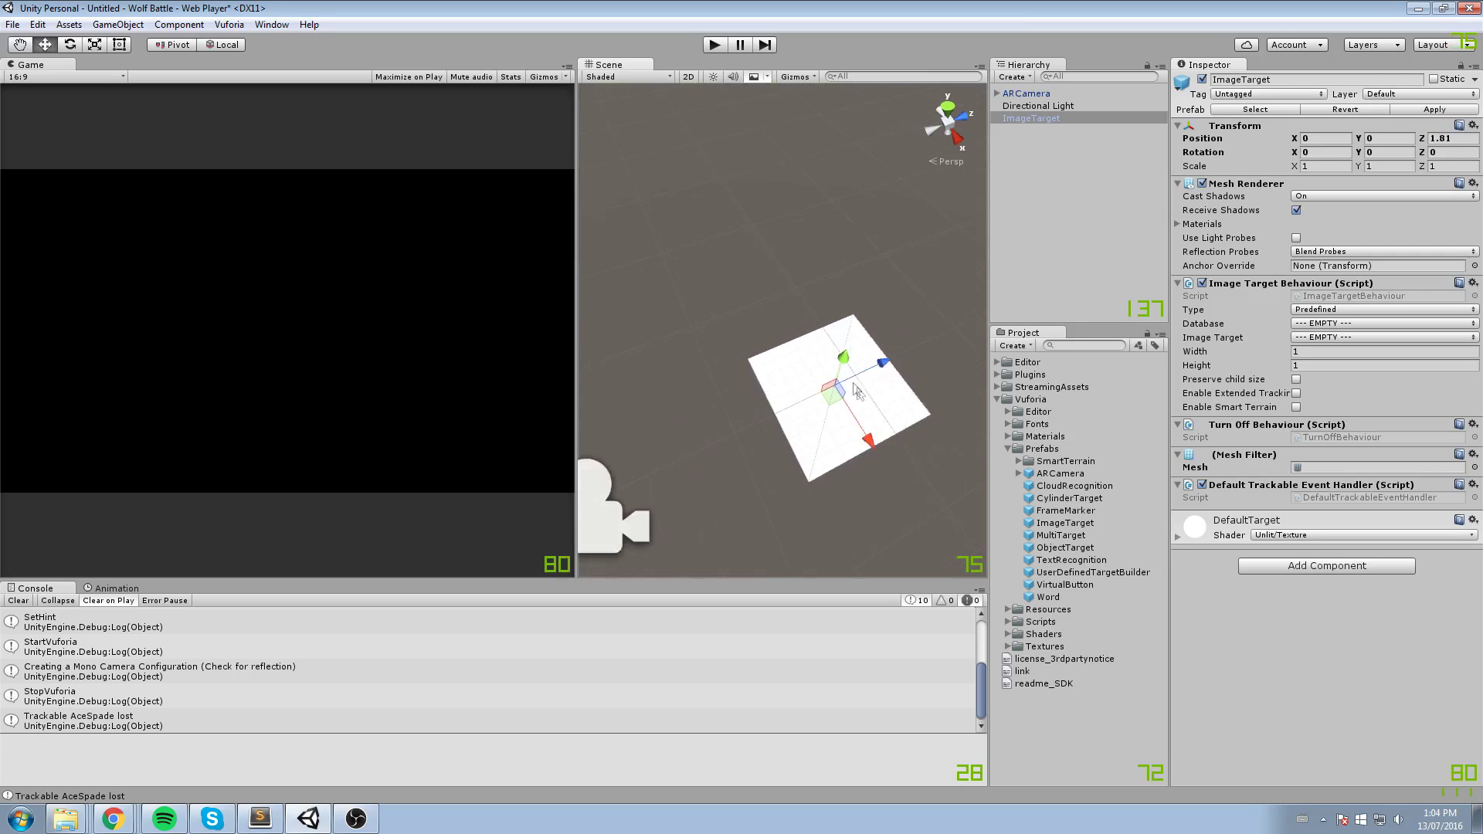
pyautogui.scroll(-3, 842, 363)
pyautogui.scroll(3, 785, 406)
pyautogui.moveTo(785, 406); pyautogui.dragTo(827, 404, button='middle')
pyautogui.scroll(-1, 827, 404)
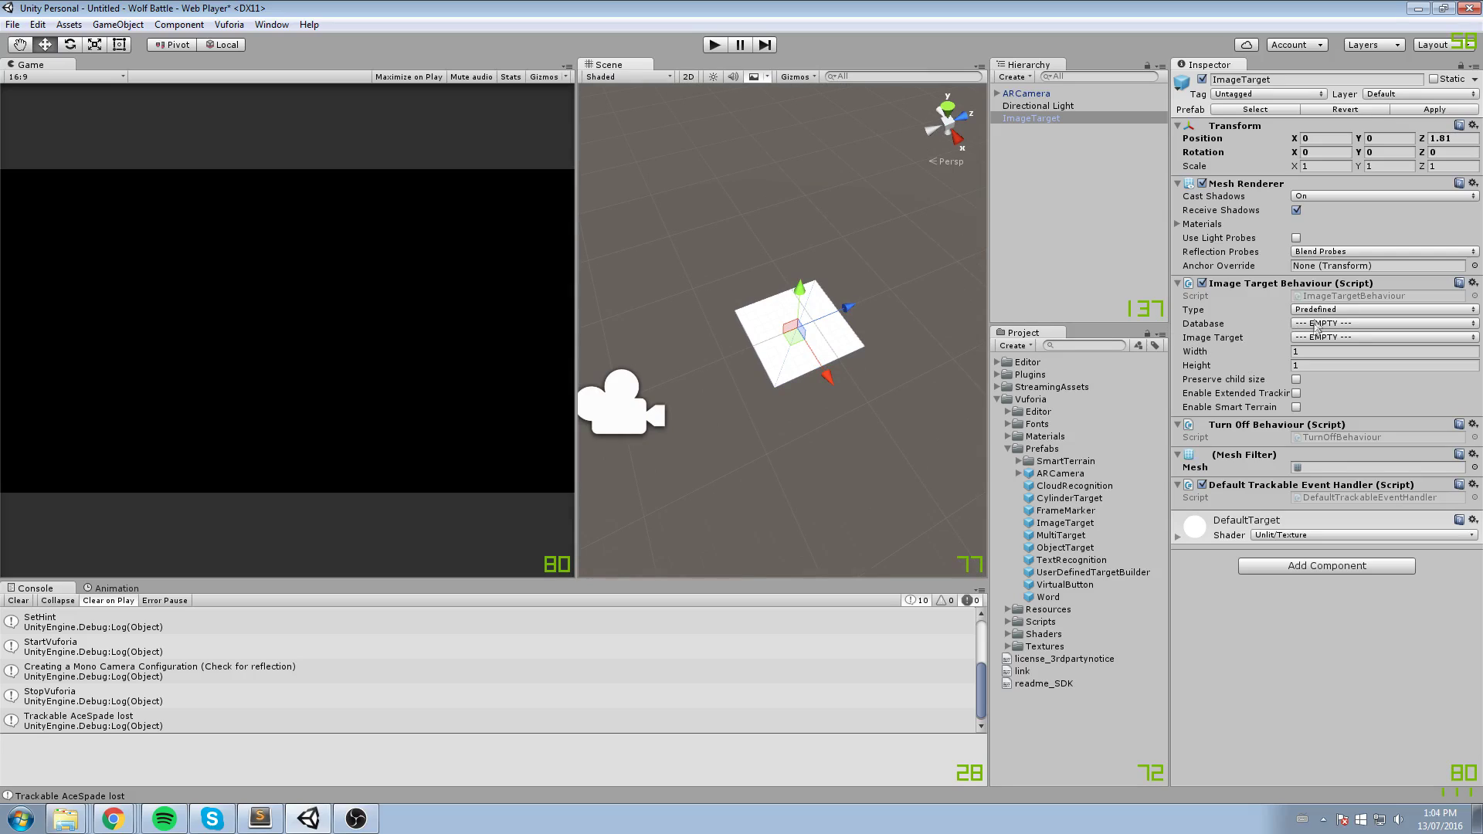
# Set the ImageTarget's database to Wolf_Battle in its Image Target Behaviour, with Predefined as the type
pyautogui.click(1338, 313)
pyautogui.click(1344, 323)
pyautogui.click(1346, 324)
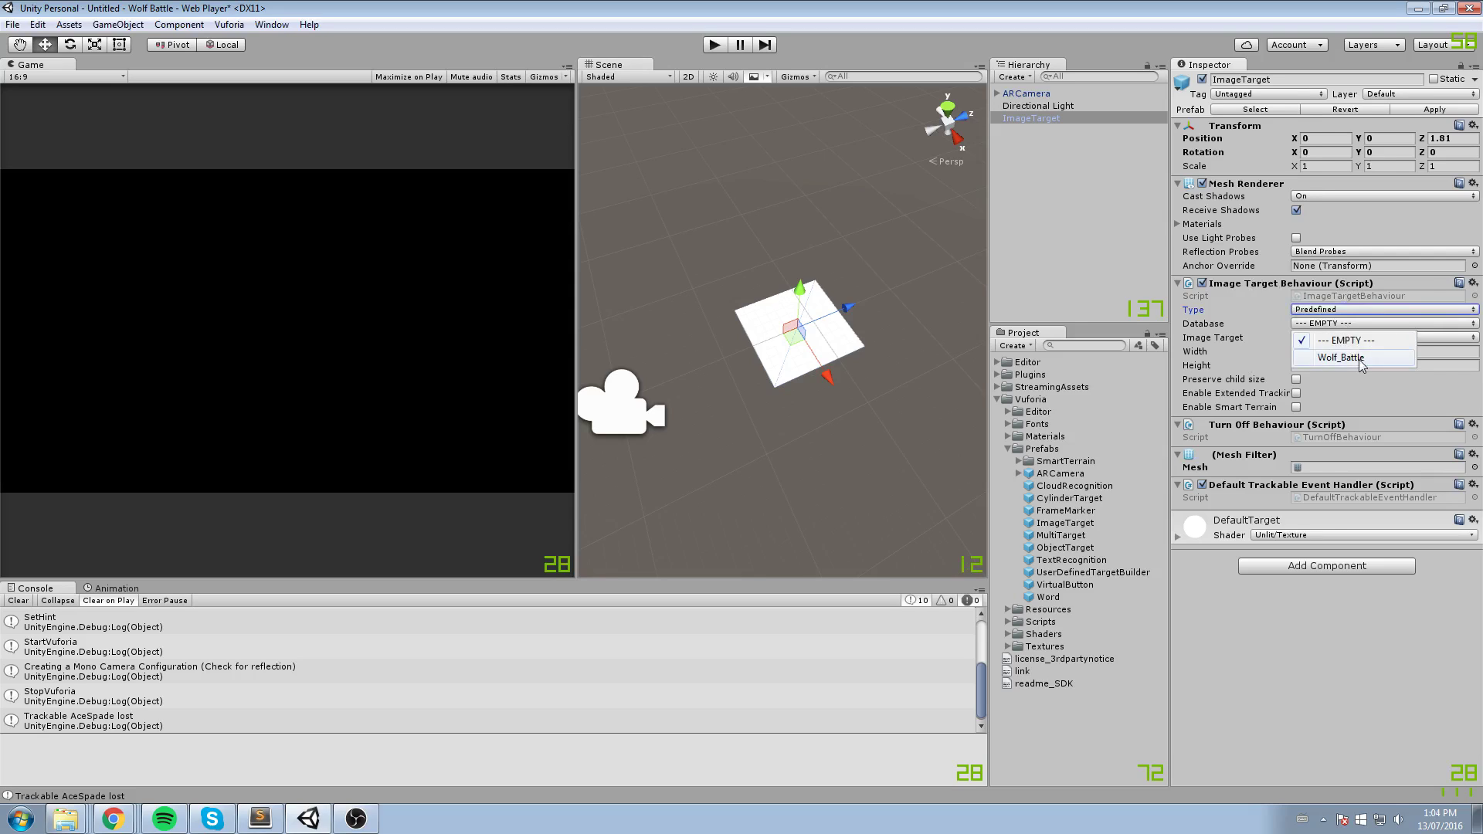
pyautogui.click(1361, 360)
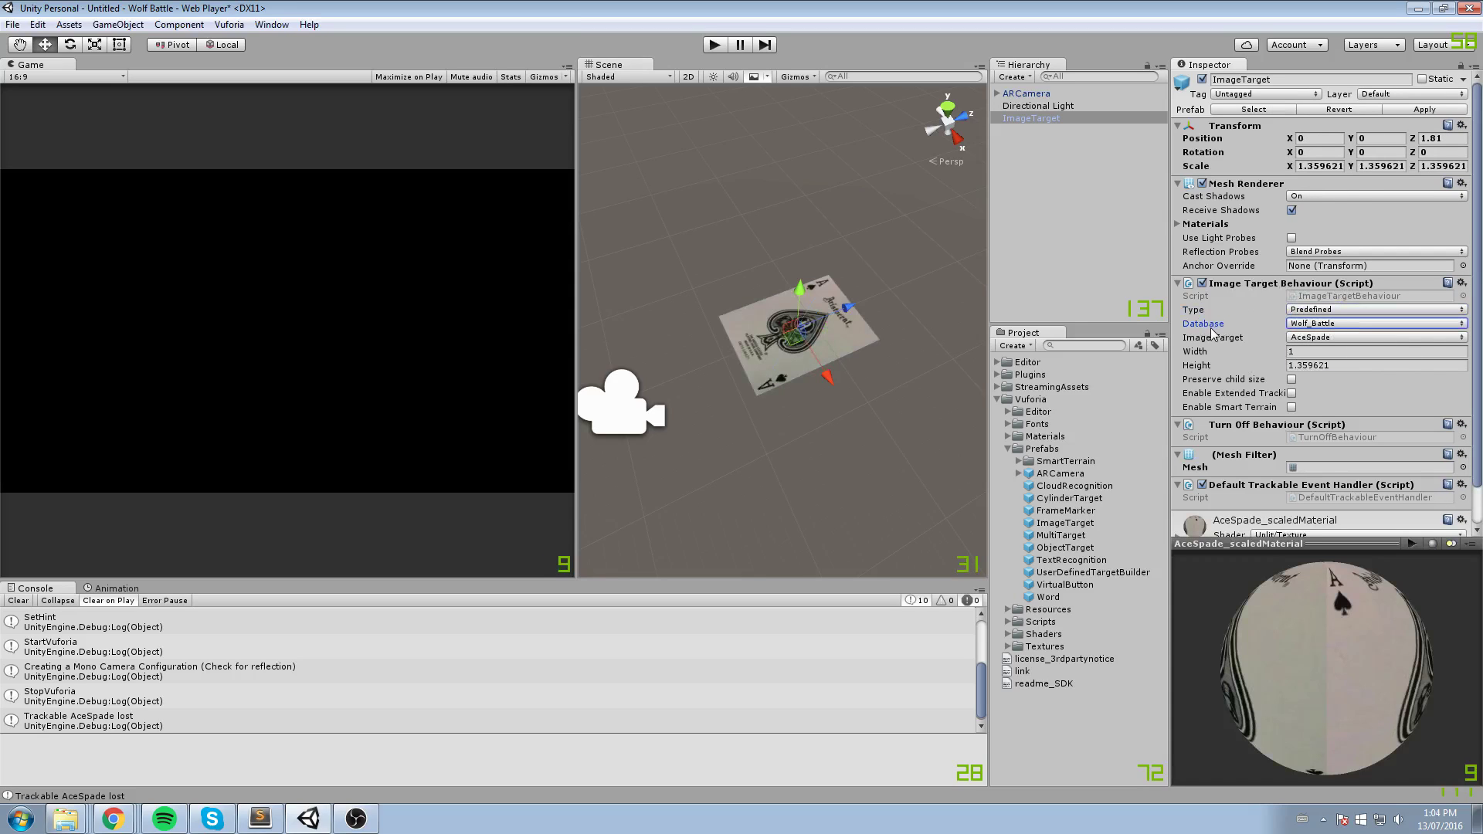
# Choose AceSpade as the ImageTarget's image in its Image Target Behaviour and collapse the object's component sections
pyautogui.click(1323, 338)
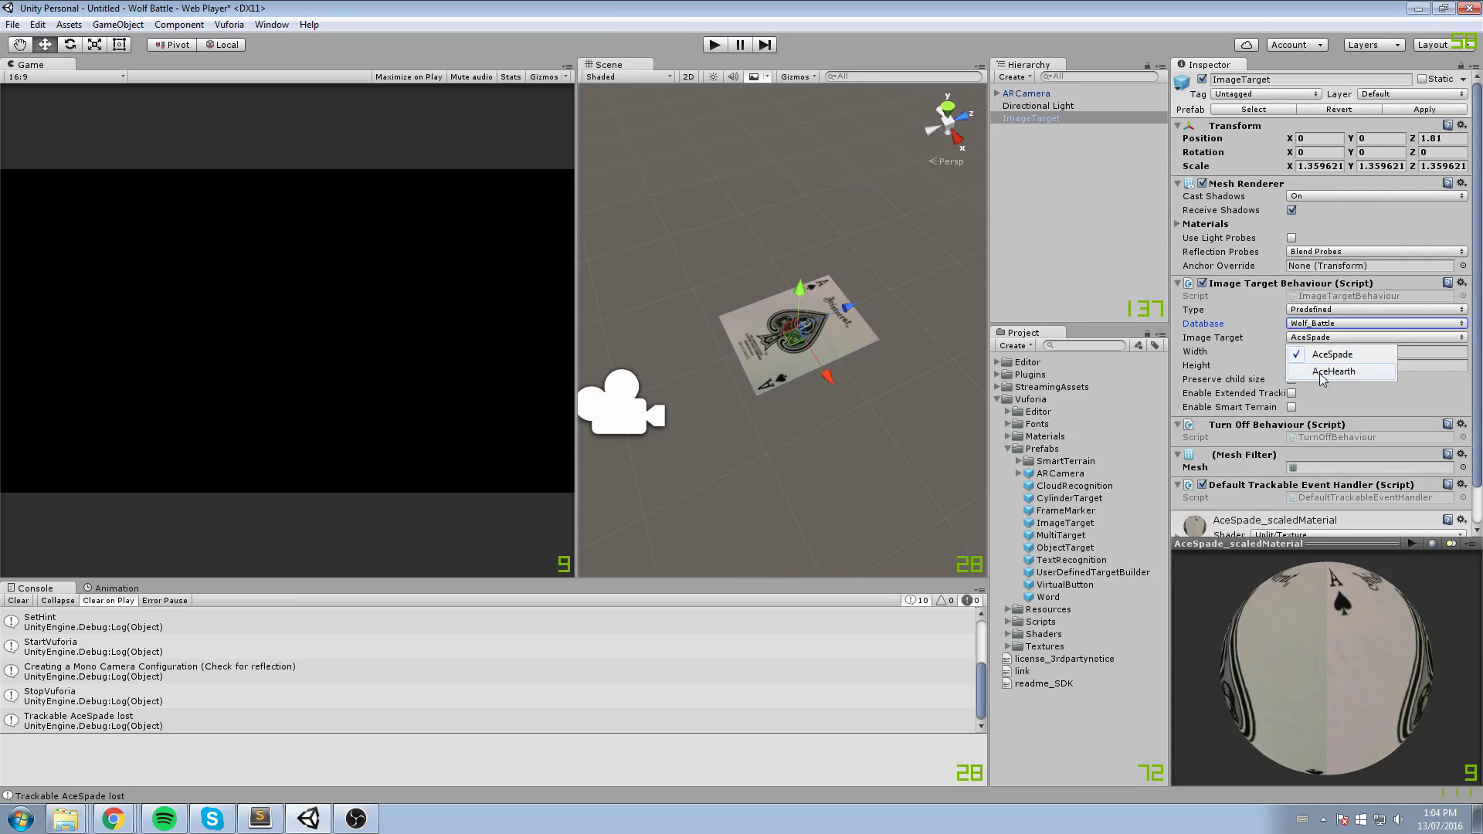
pyautogui.click(1344, 357)
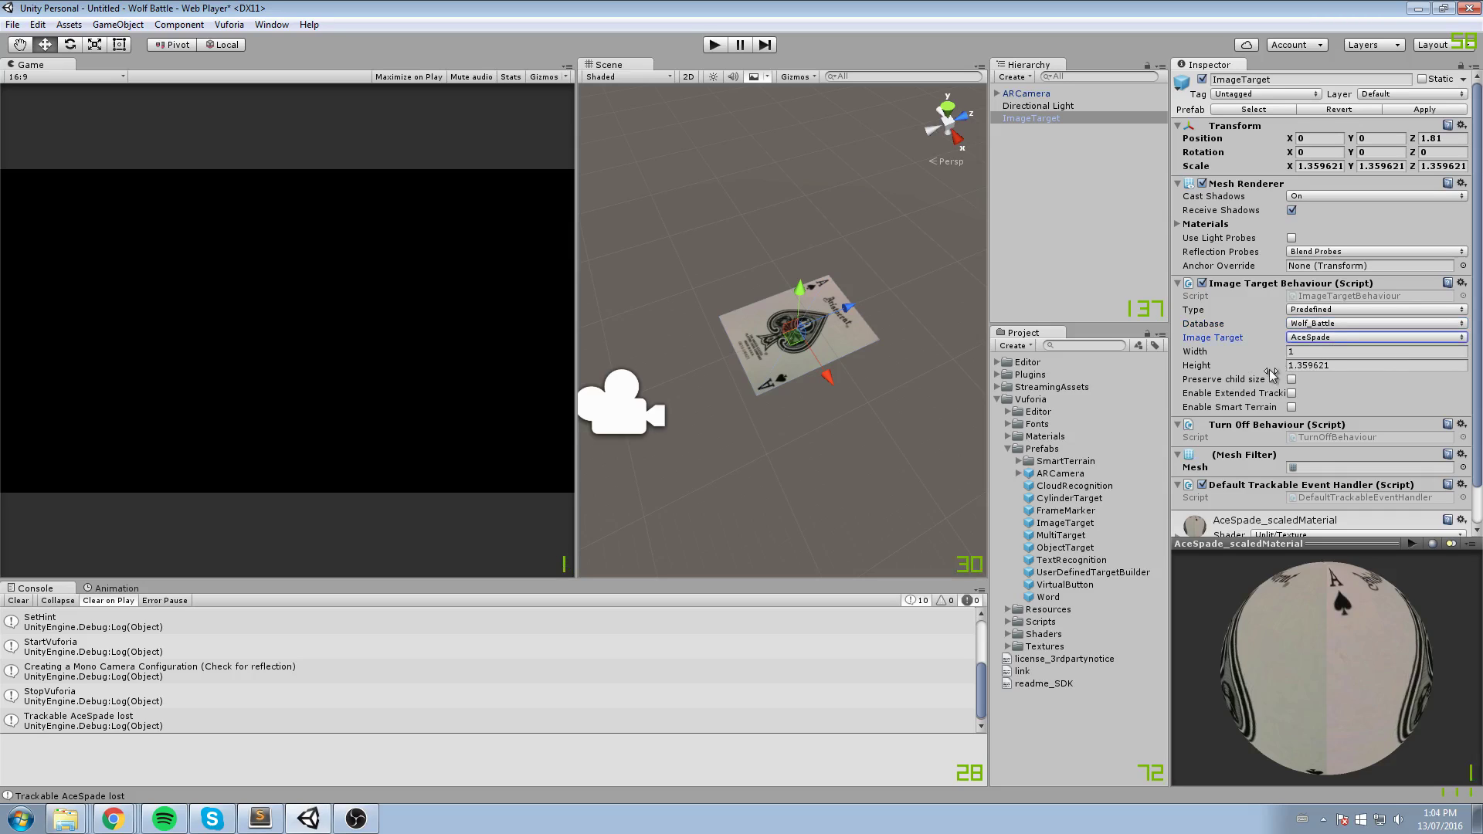
pyautogui.click(1259, 283)
pyautogui.click(1238, 185)
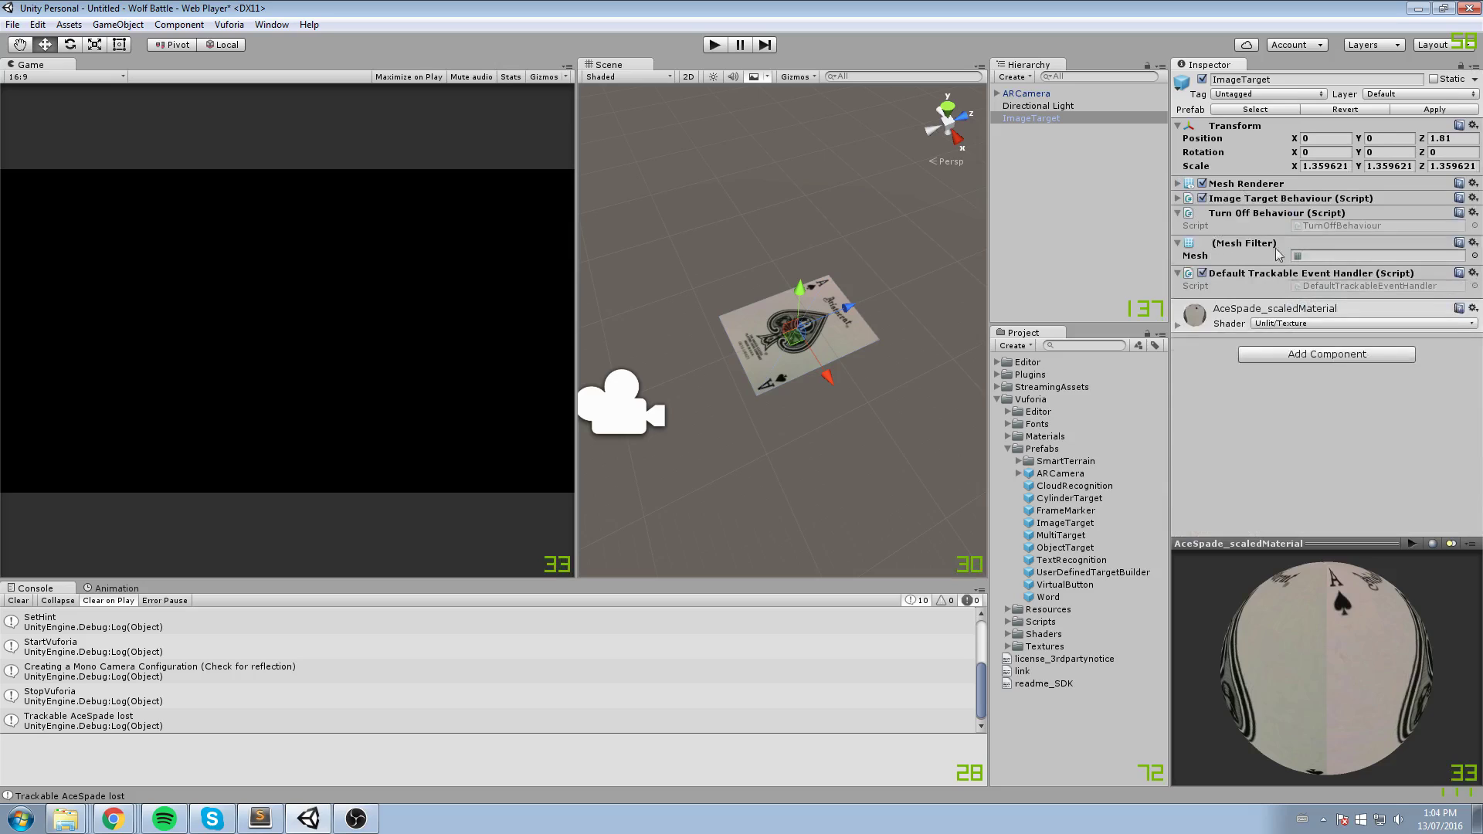
pyautogui.click(1262, 214)
pyautogui.click(1255, 229)
pyautogui.click(1251, 243)
pyautogui.hotkey('ctrl', 's')
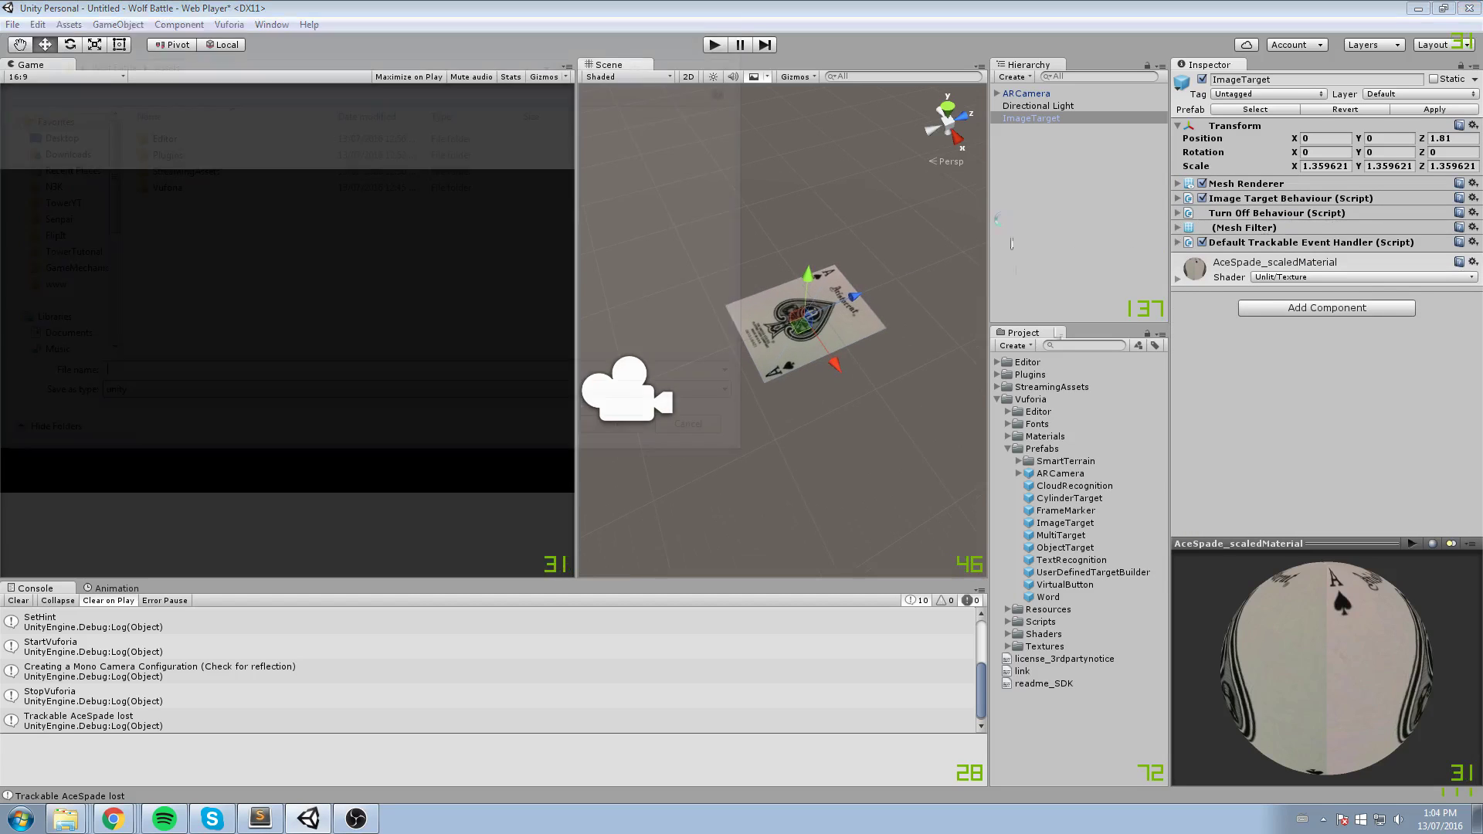
pyautogui.click(720, 48)
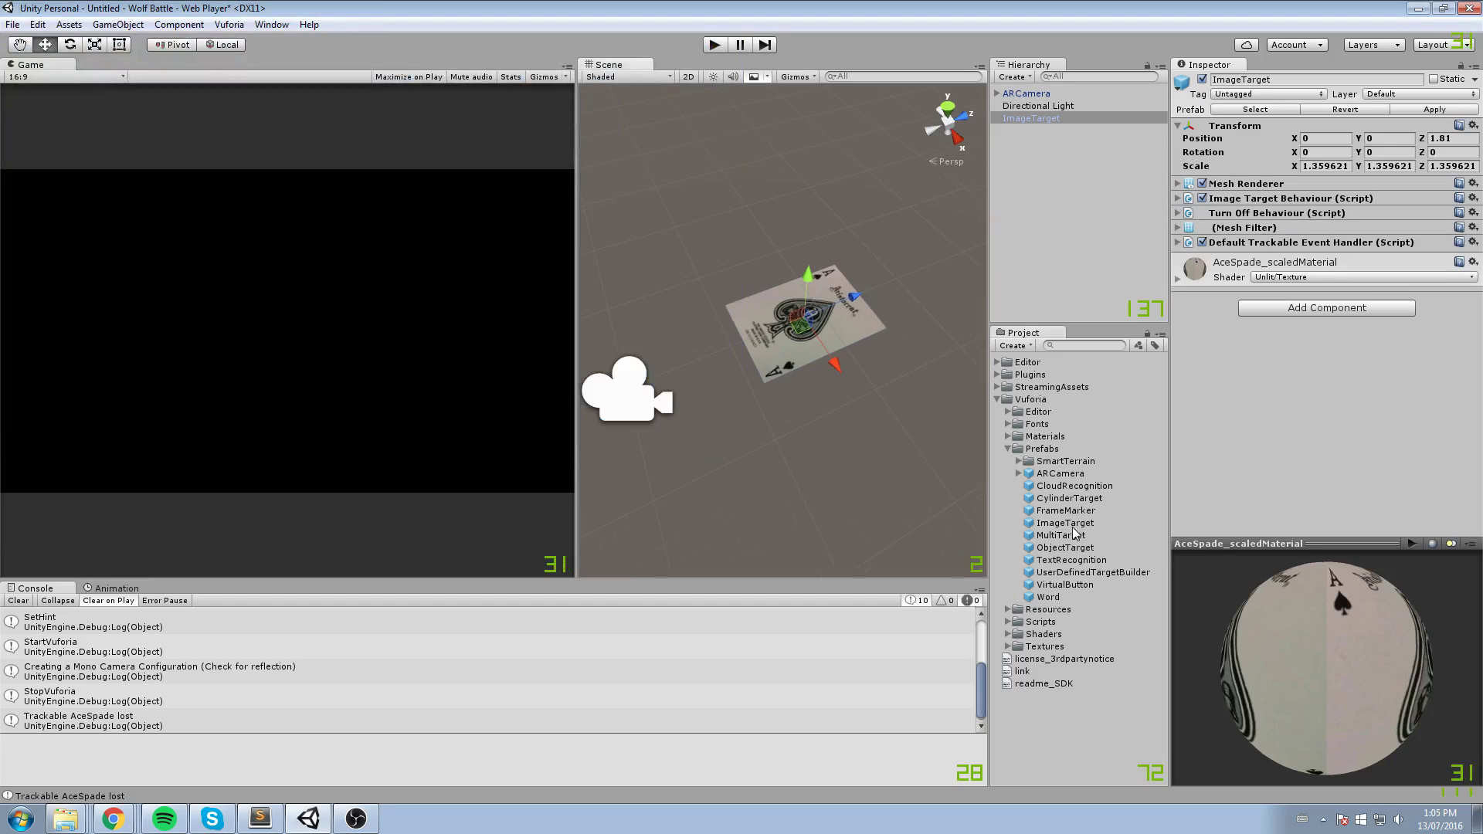
# Add a second ImageTarget prefab to the scene hierarchy, with Wolf_Battle as its database and AceHearth as its image target
pyautogui.moveTo(1070, 523); pyautogui.dragTo(1081, 130)
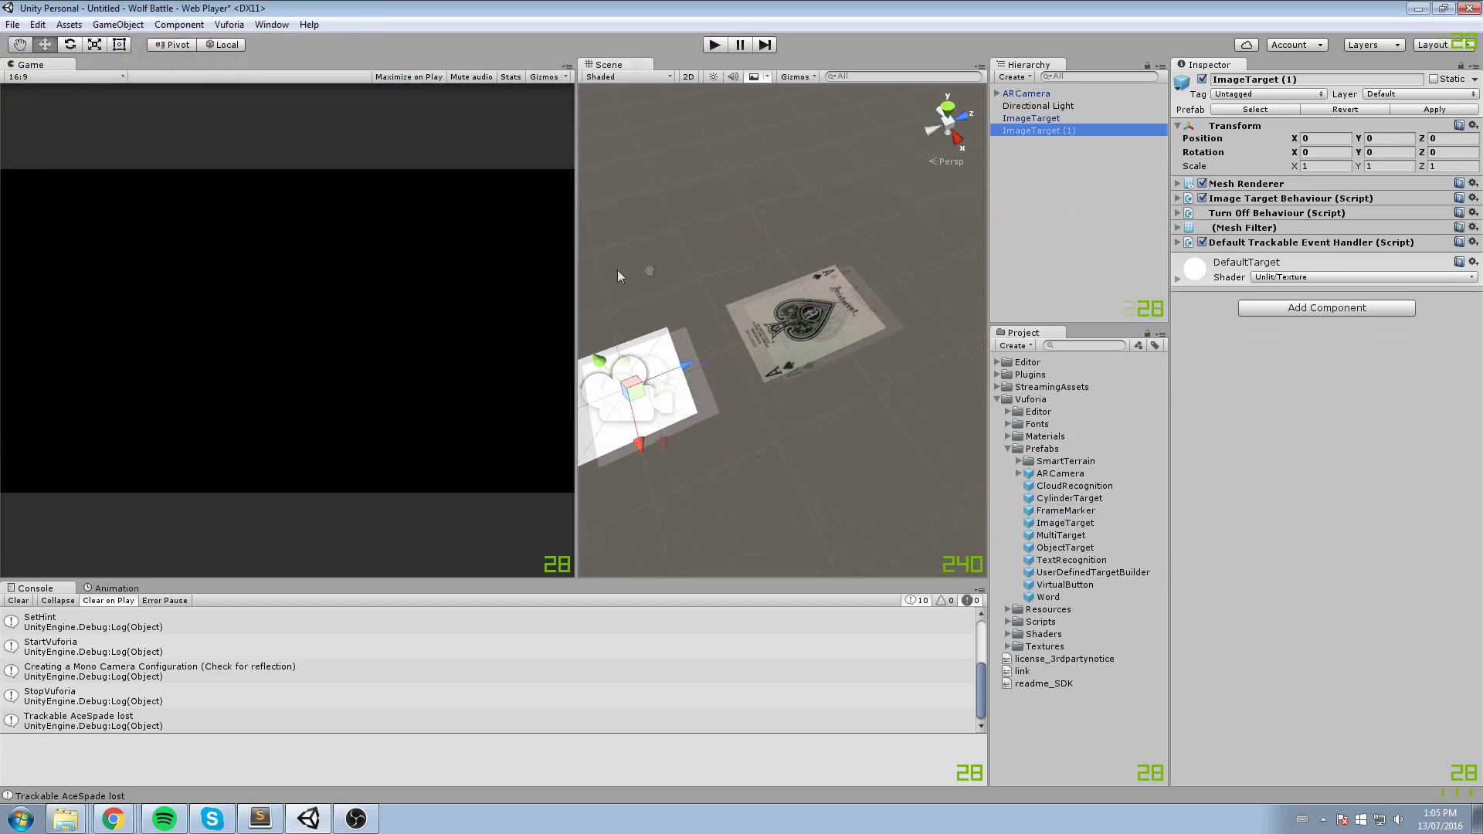
pyautogui.moveTo(614, 270); pyautogui.dragTo(724, 272, button='middle')
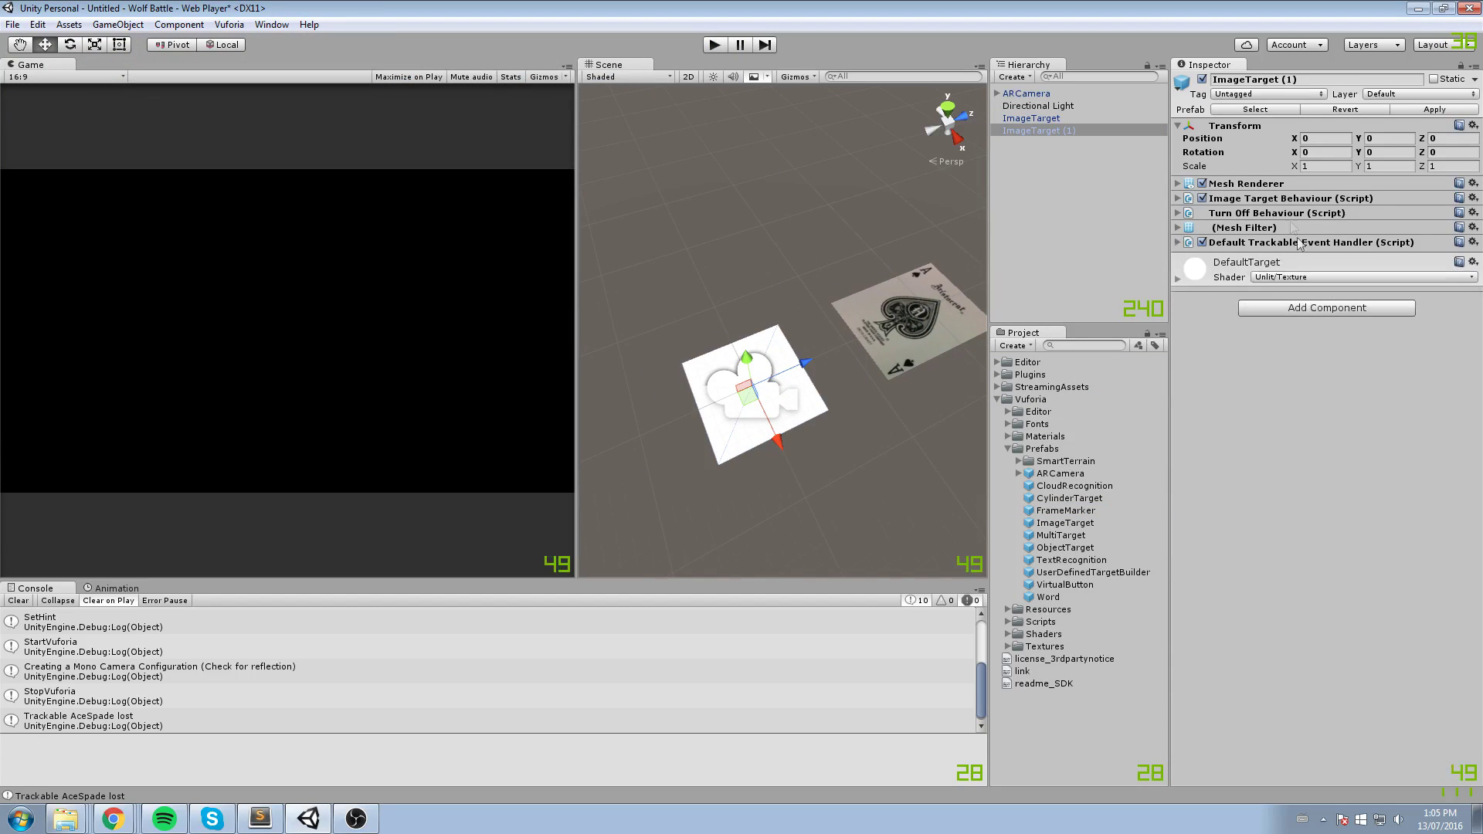
pyautogui.click(1273, 200)
pyautogui.click(1326, 238)
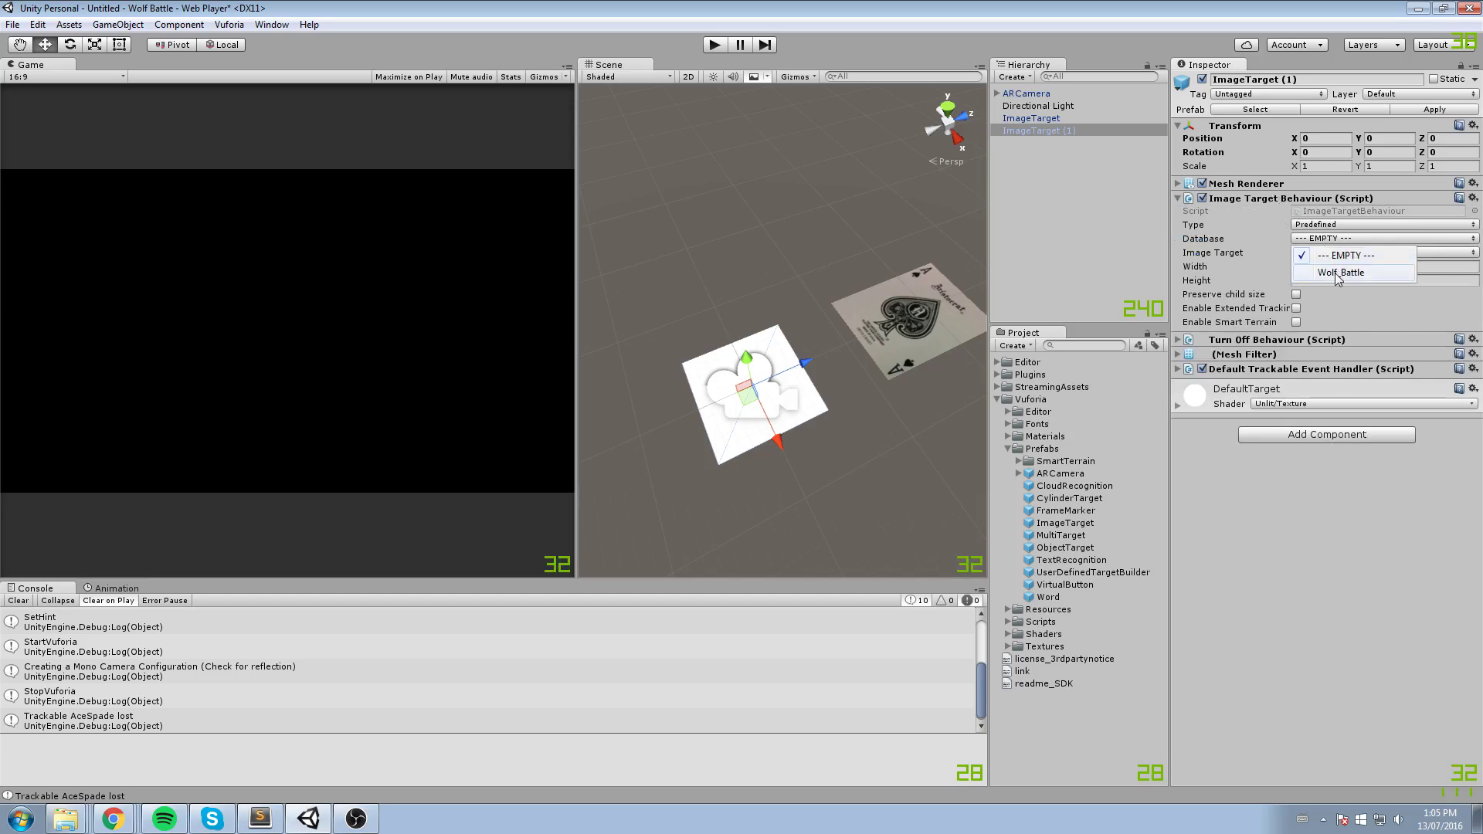
pyautogui.click(1348, 269)
pyautogui.click(1325, 252)
pyautogui.click(1343, 284)
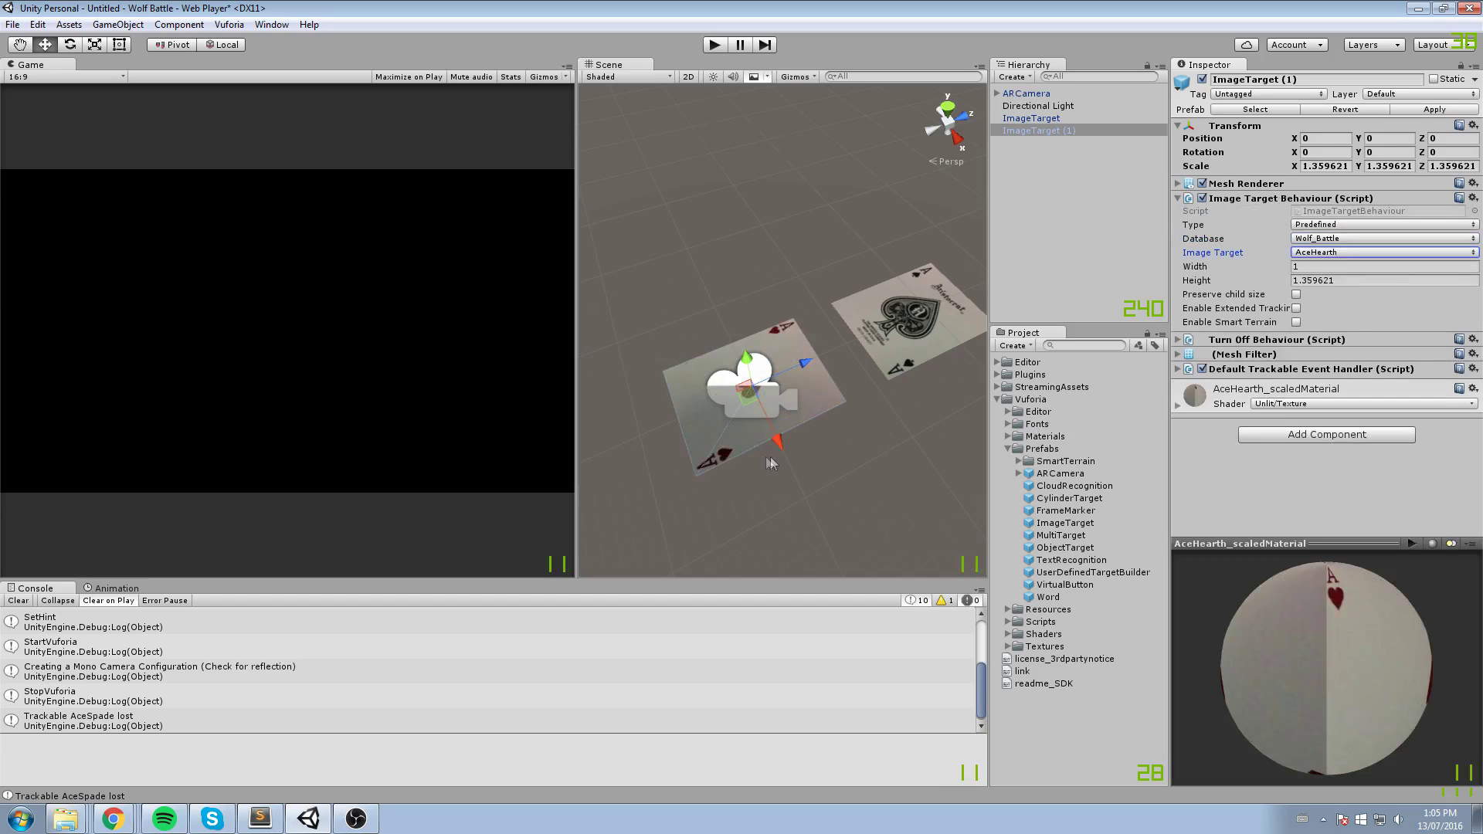
# Move the AceHearth target beside the AceSpade target, to about X -1.129 and Z 1.728
pyautogui.moveTo(746, 394); pyautogui.dragTo(832, 262)
# Try moving the AceSpade and AceHearth targets farther apart in the scene, and undo these moves
pyautogui.click(879, 374)
pyautogui.scroll(-2, 879, 374)
pyautogui.moveTo(873, 355); pyautogui.dragTo(927, 479)
pyautogui.click(800, 300)
pyautogui.moveTo(801, 300); pyautogui.dragTo(761, 292)
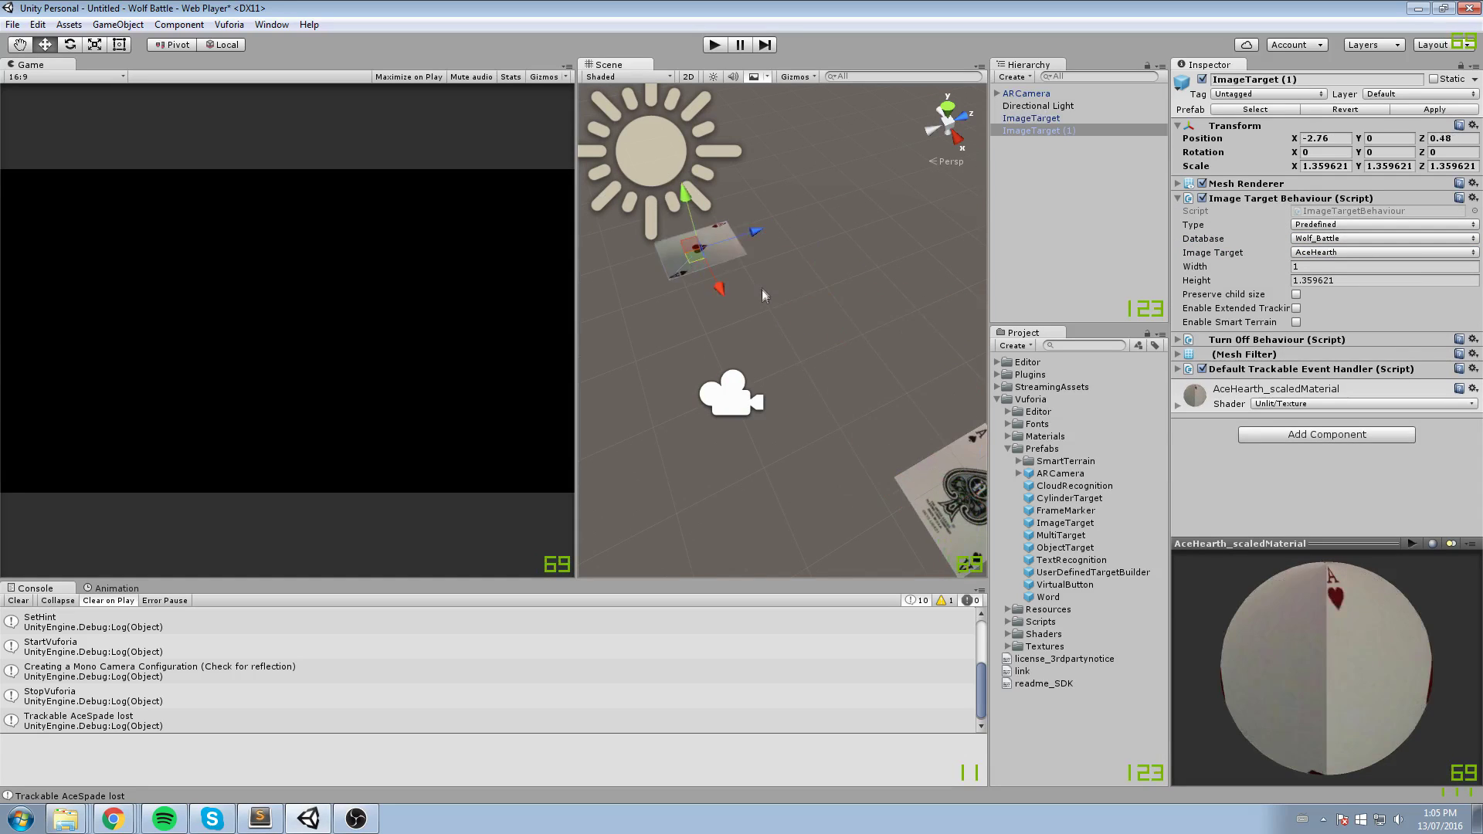
pyautogui.hotkey('ctrl', 'z')
pyautogui.hotkey('ctrl', 'z')
pyautogui.hotkey('ctrl', 'z')
pyautogui.scroll(1, 841, 366)
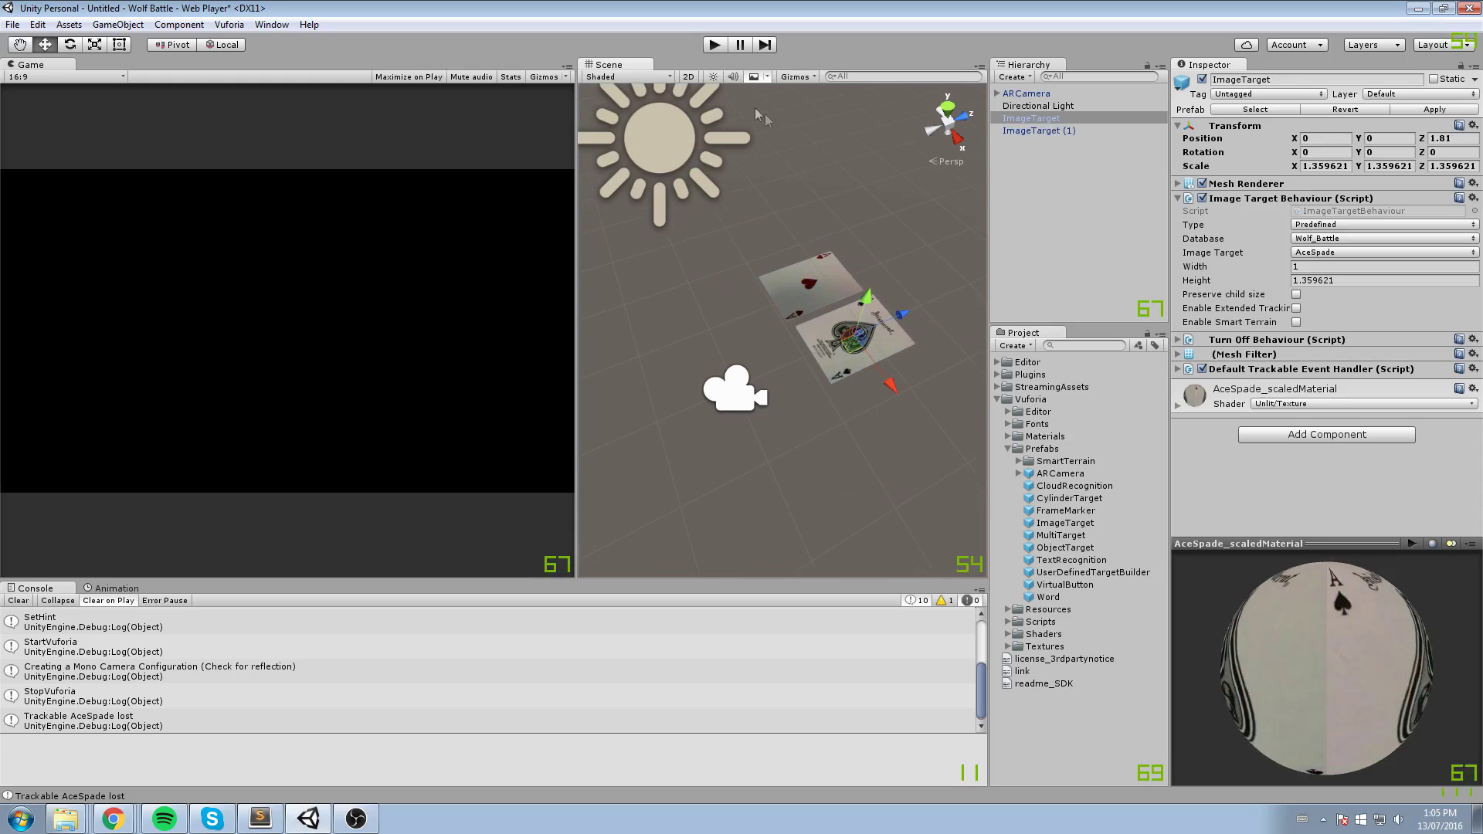
# Run the scene in play mode, check both ImageTargets in the hierarchy, and stop the playback
pyautogui.click(716, 46)
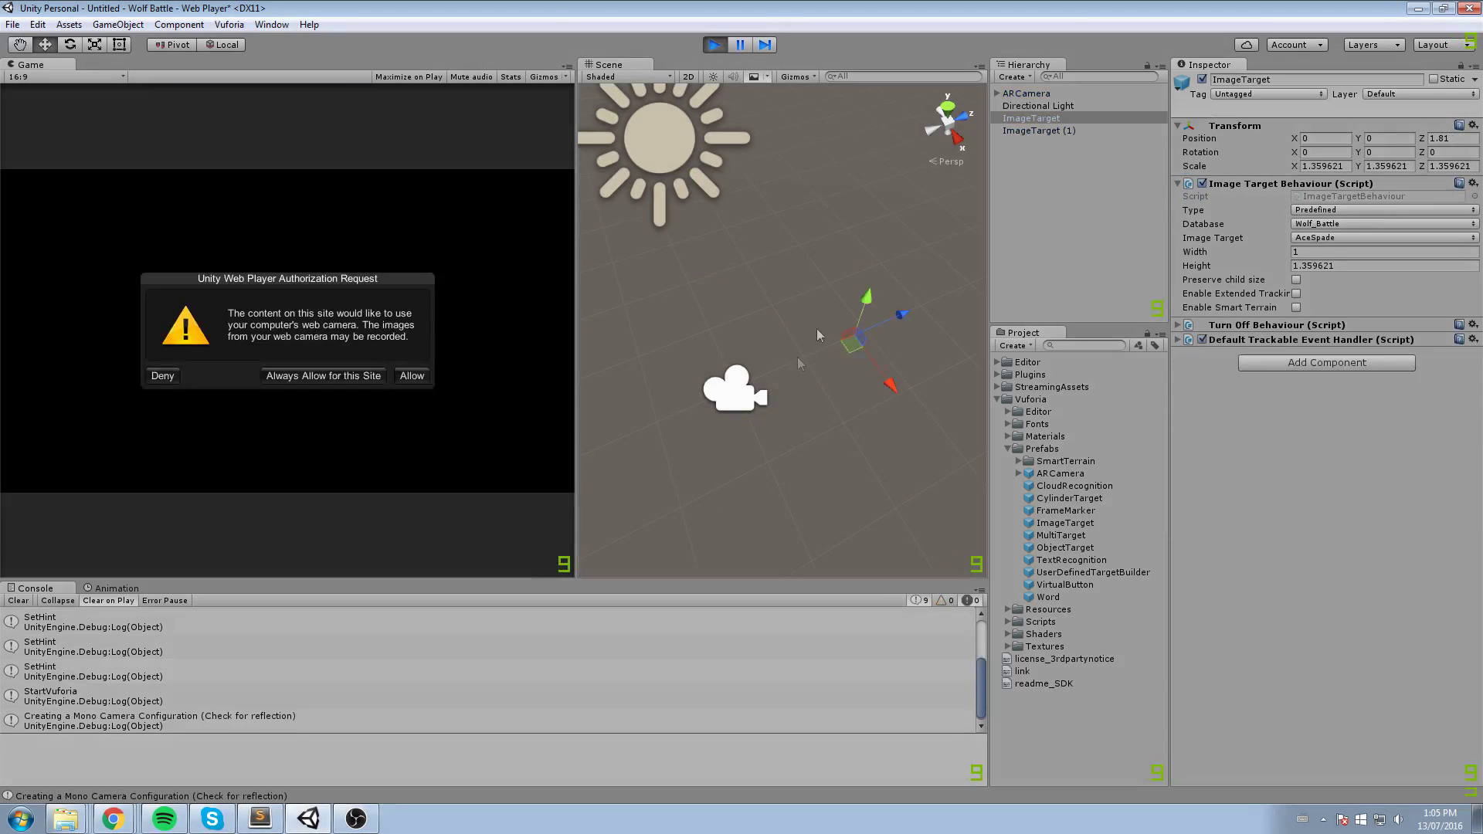
pyautogui.click(1050, 105)
pyautogui.click(1053, 116)
pyautogui.click(1043, 131)
pyautogui.click(1042, 120)
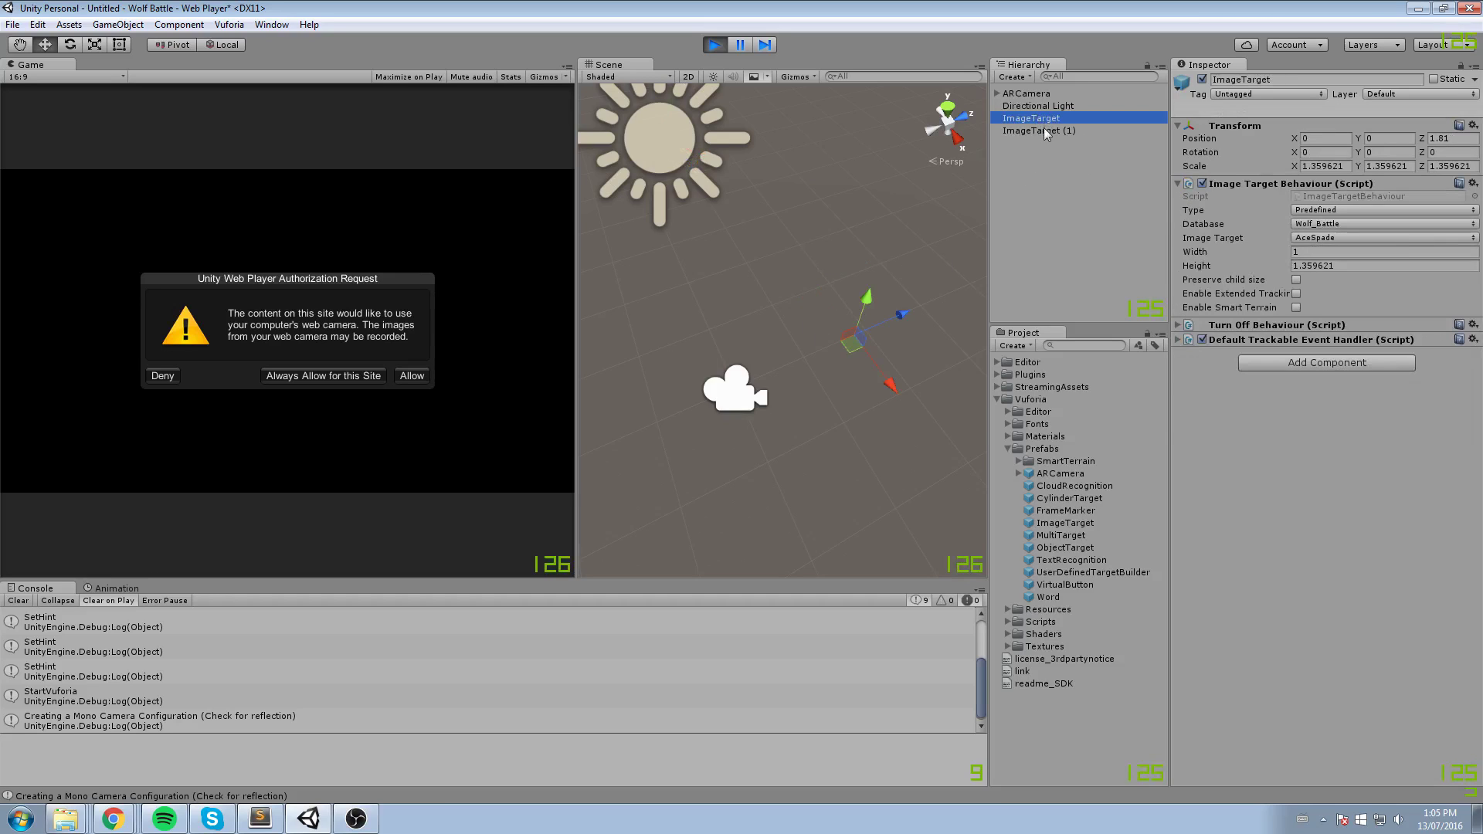
pyautogui.doubleClick(1042, 131)
pyautogui.click(1041, 119)
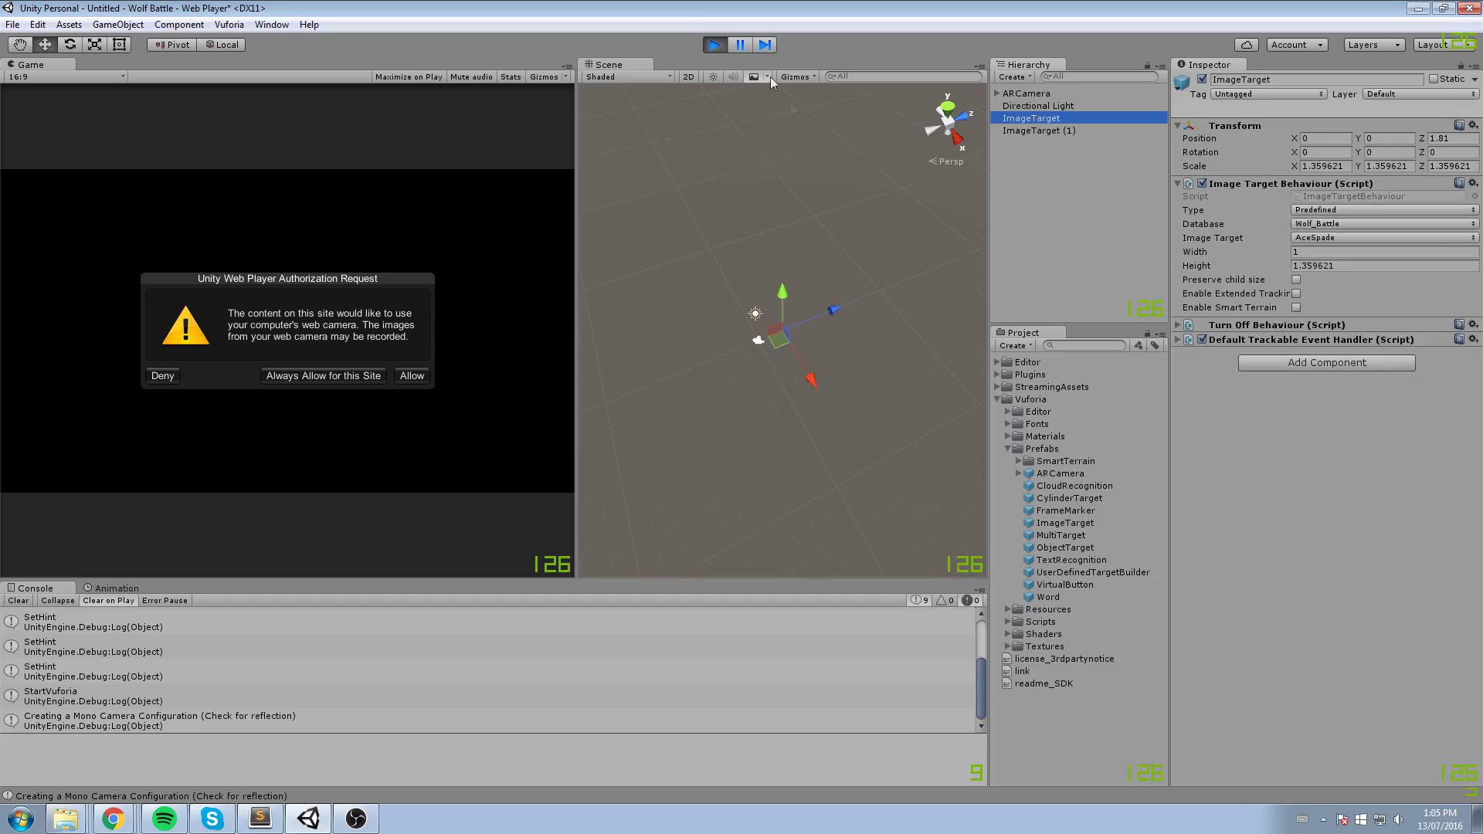
pyautogui.click(716, 45)
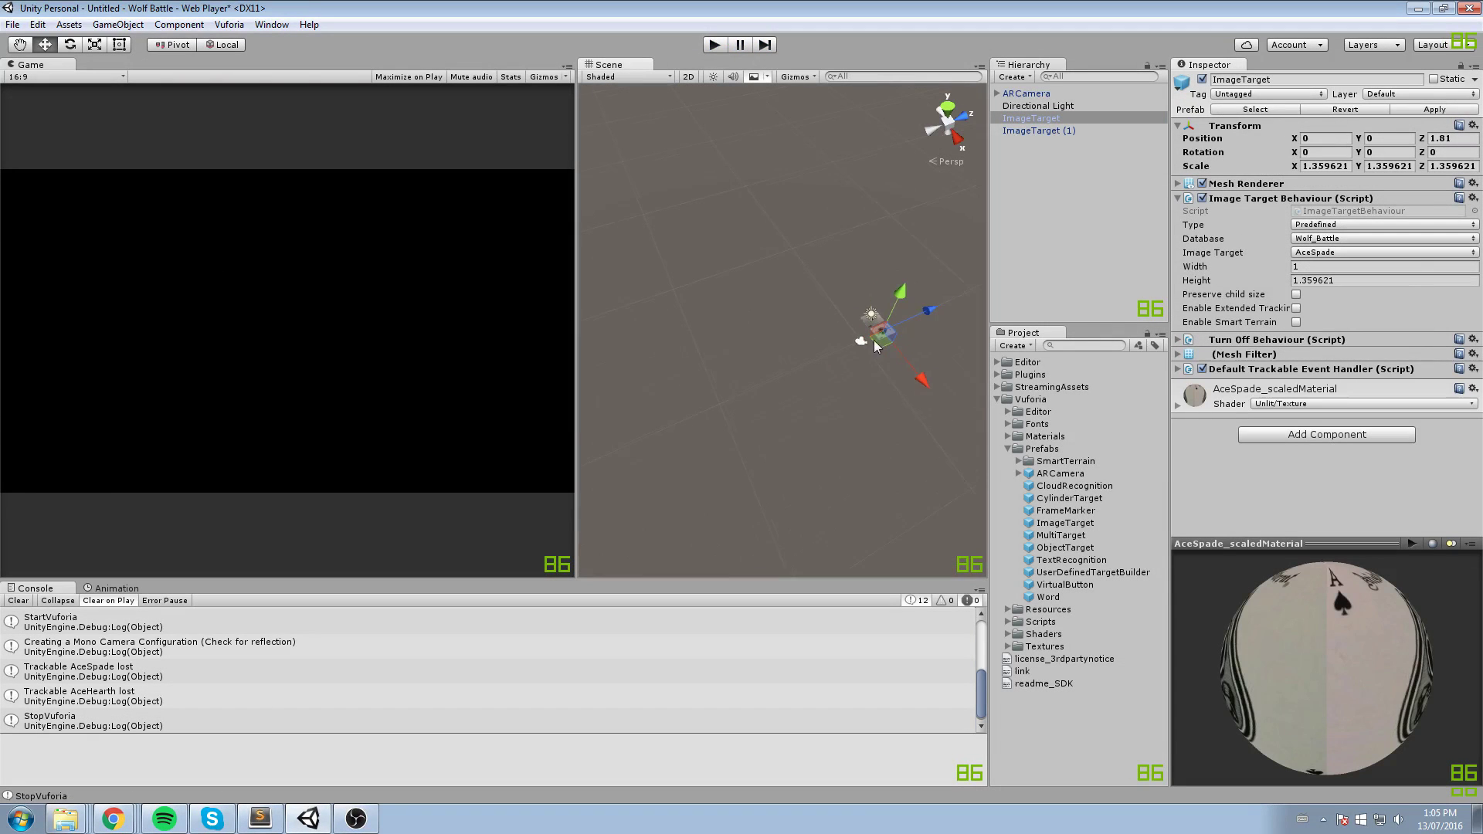
# Enable loading of the Wolf_Battle database and its Activate option in the ARCamera's Database Load Behaviour
pyautogui.moveTo(860, 332); pyautogui.dragTo(778, 302, button='middle')
pyautogui.scroll(3, 850, 293)
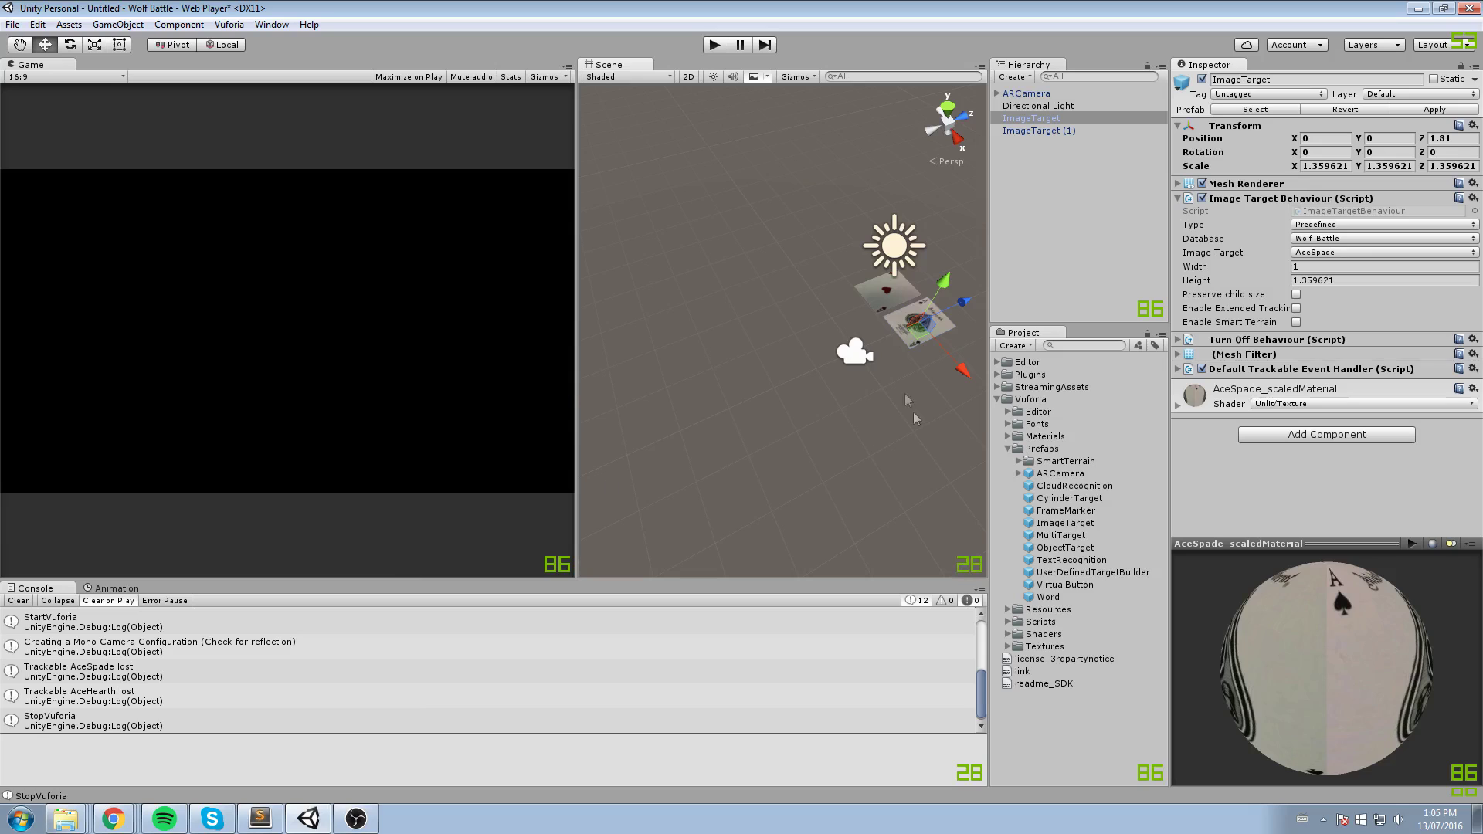
pyautogui.moveTo(767, 309); pyautogui.dragTo(609, 332, button='middle')
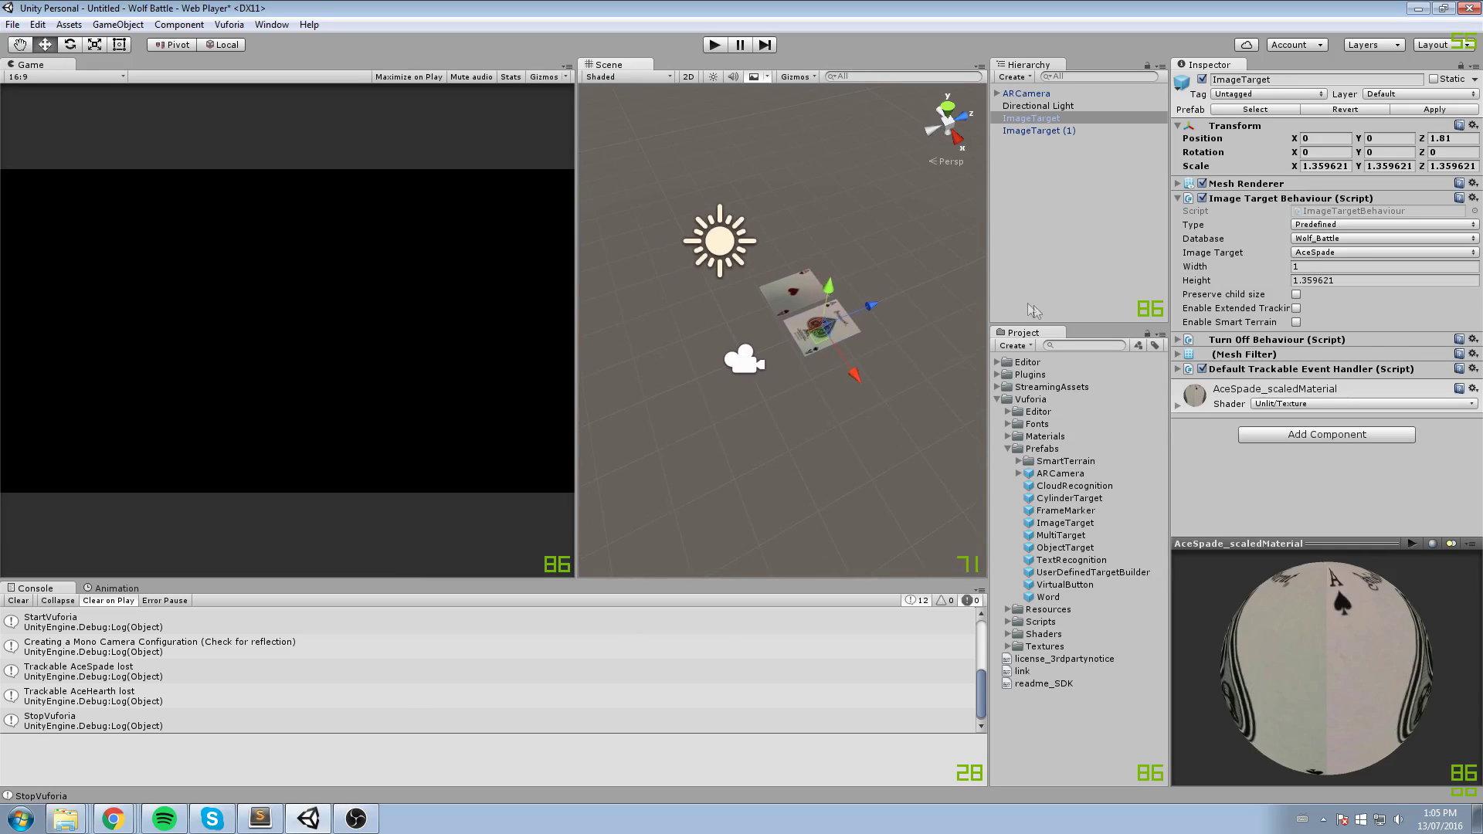
pyautogui.click(1048, 94)
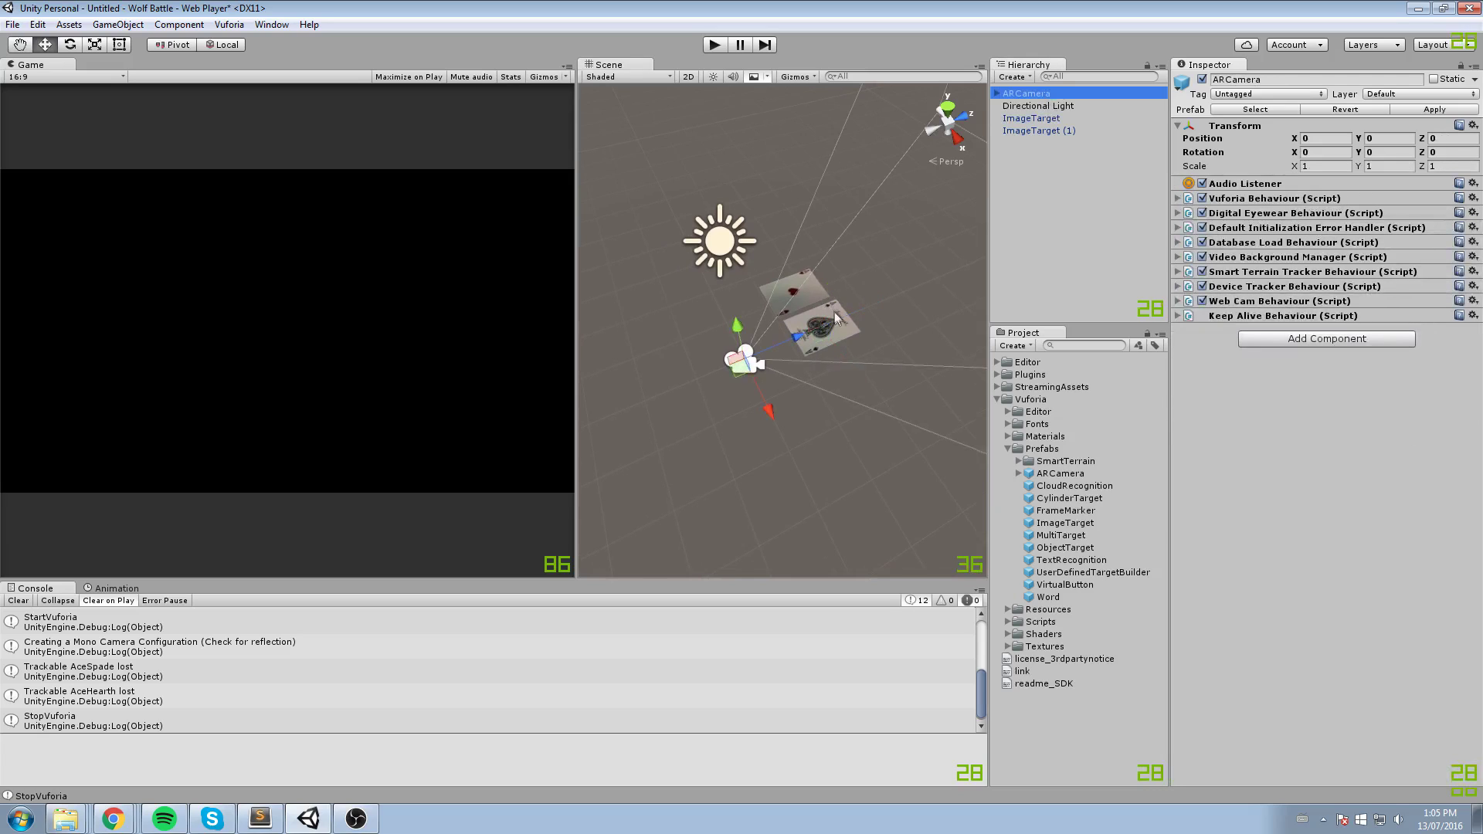
pyautogui.scroll(2, 839, 309)
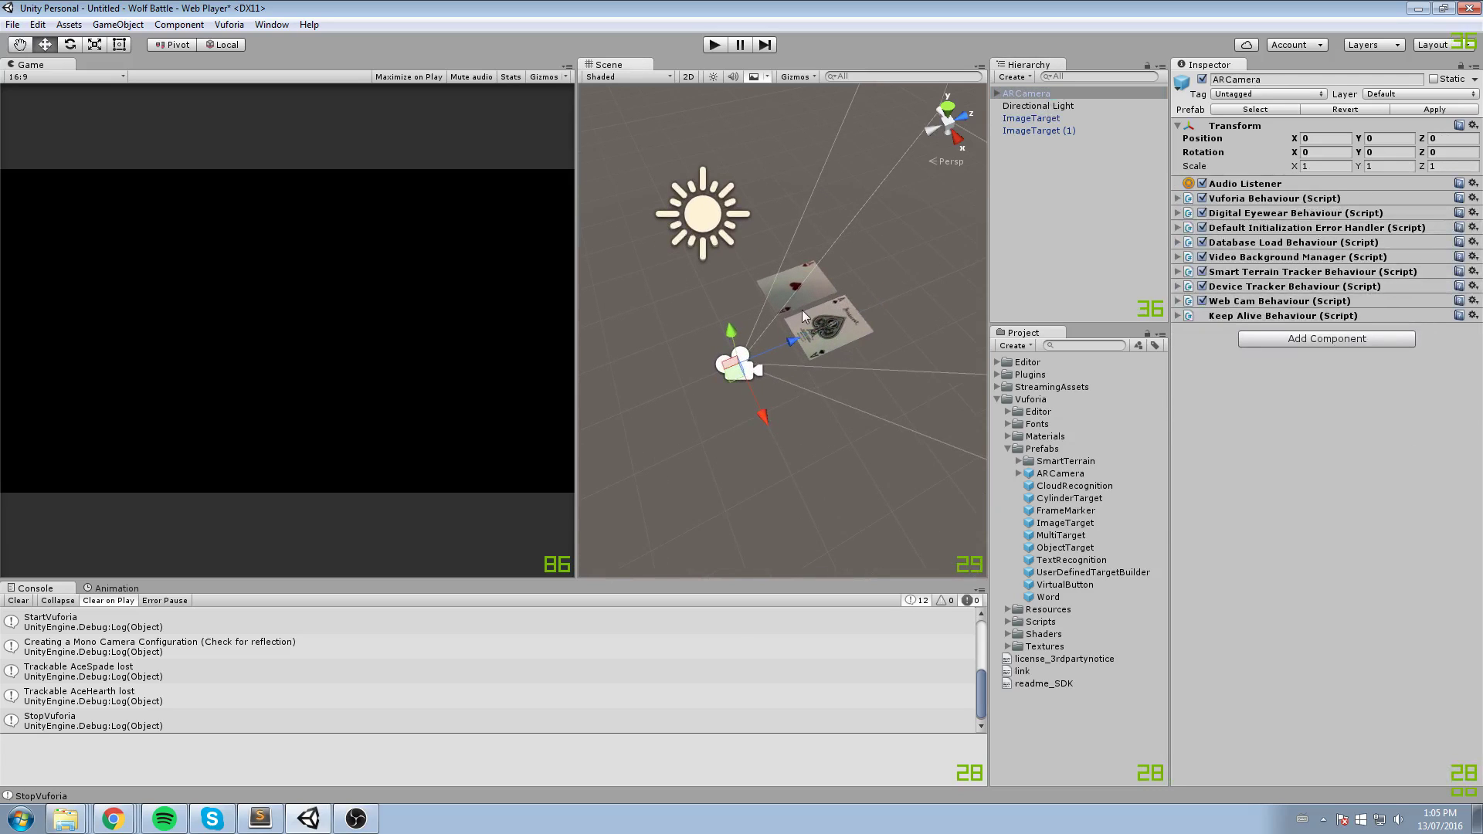
pyautogui.click(1272, 243)
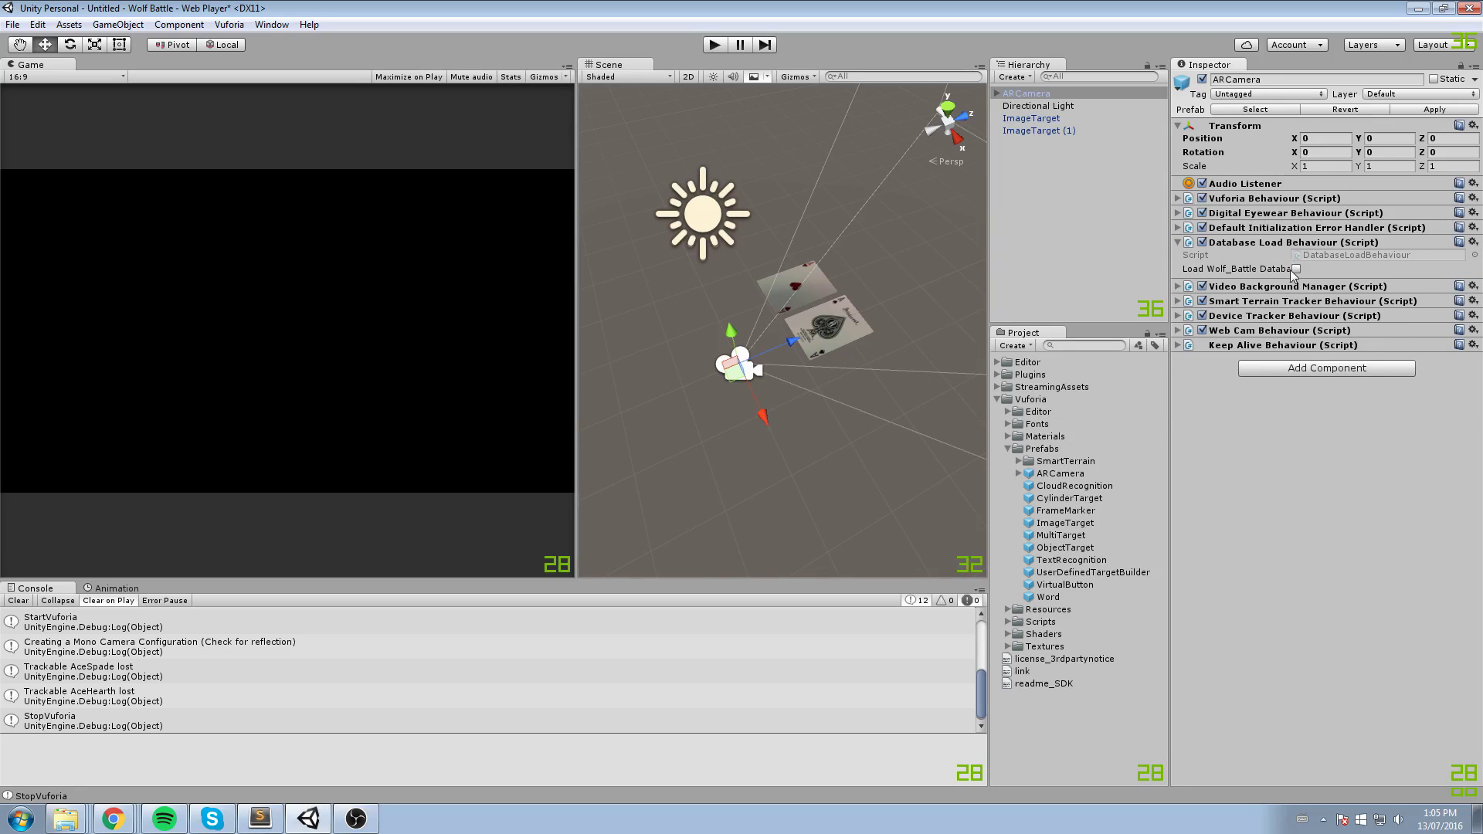
pyautogui.click(1296, 268)
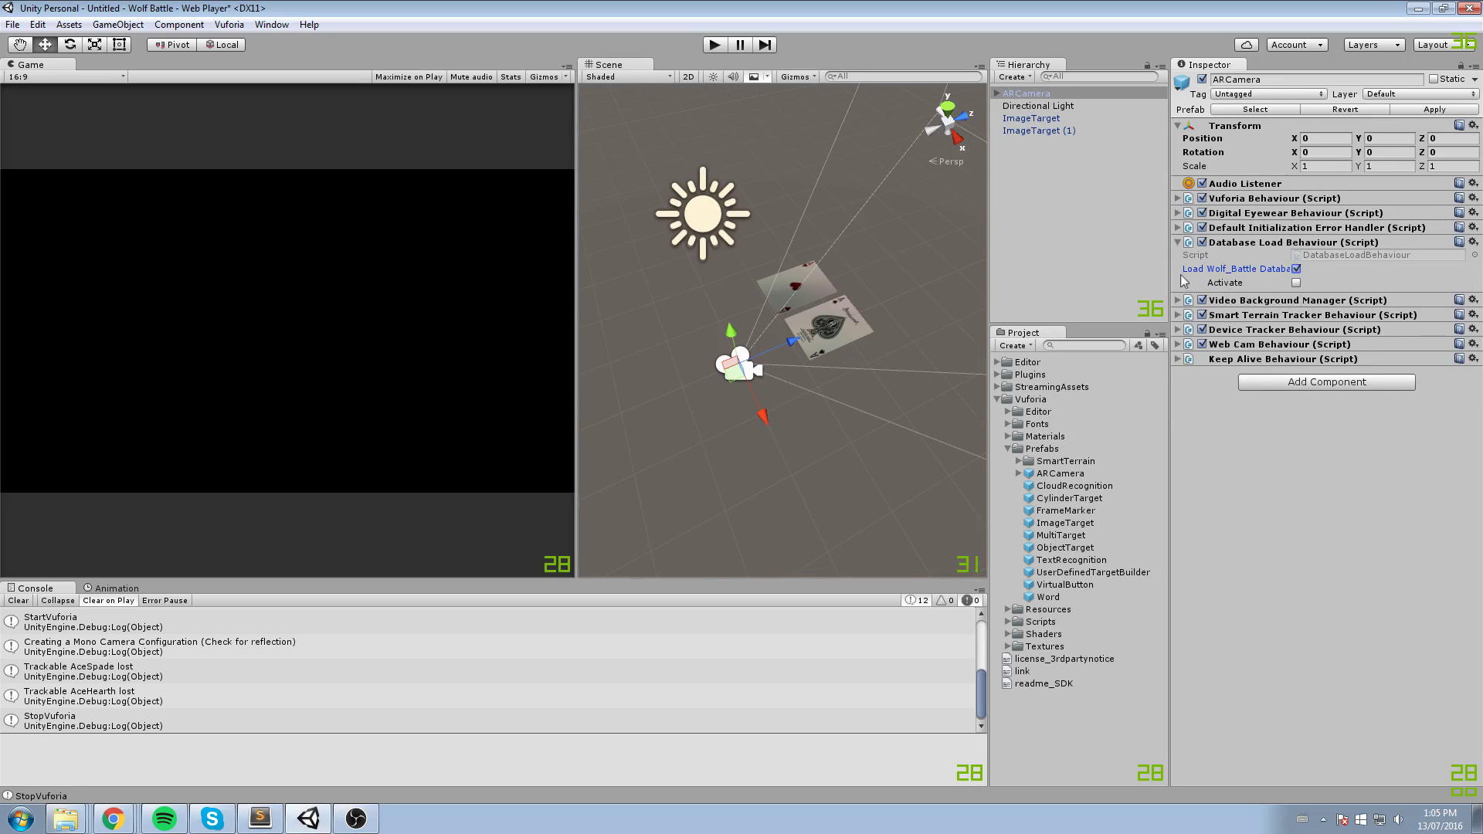
pyautogui.click(1296, 283)
# Run the scene, examine the AceHearth and AceSpade tracking messages in an enlarged console, and clear the log
pyautogui.click(714, 45)
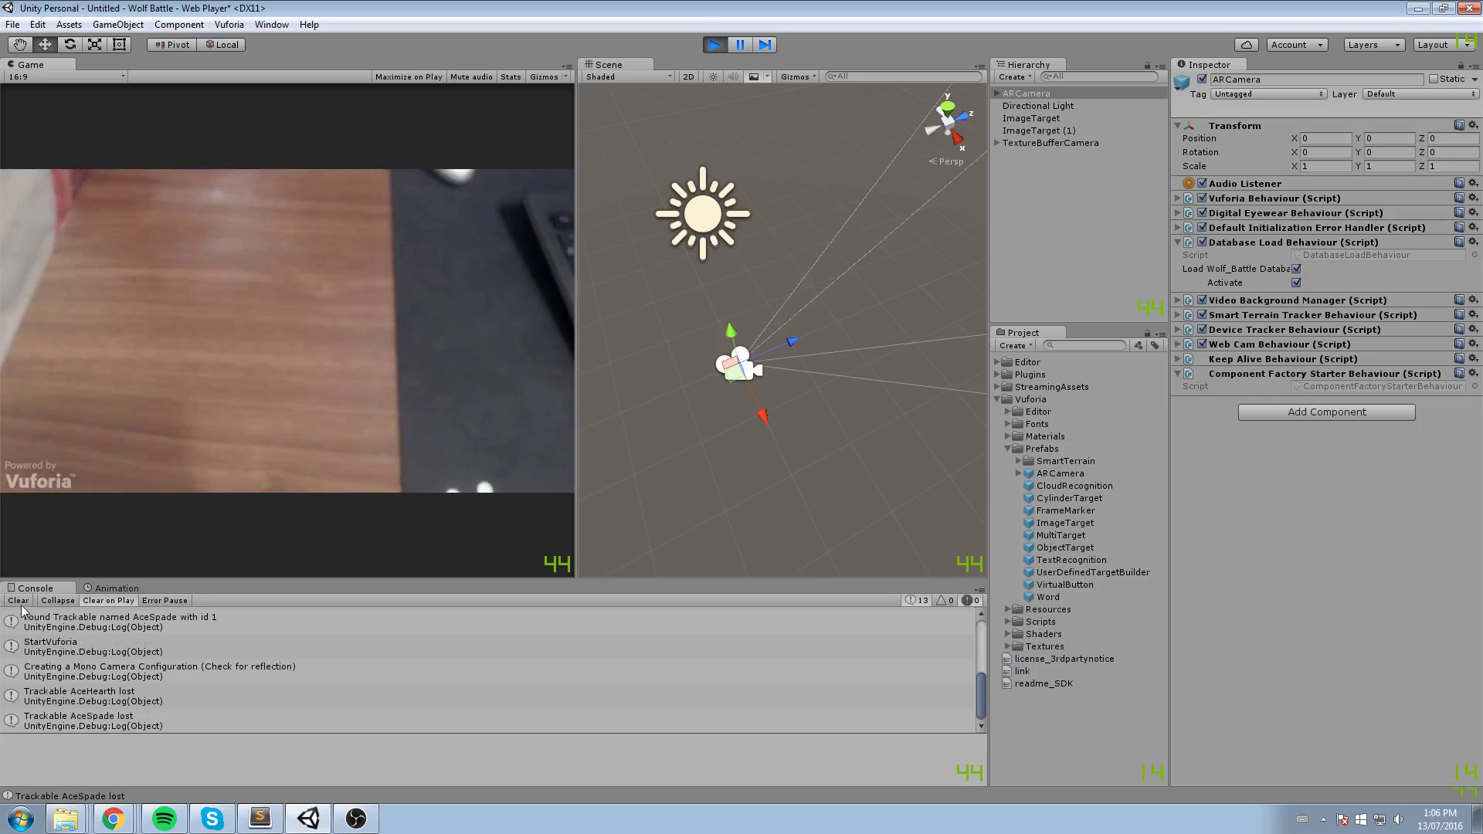
pyautogui.click(95, 697)
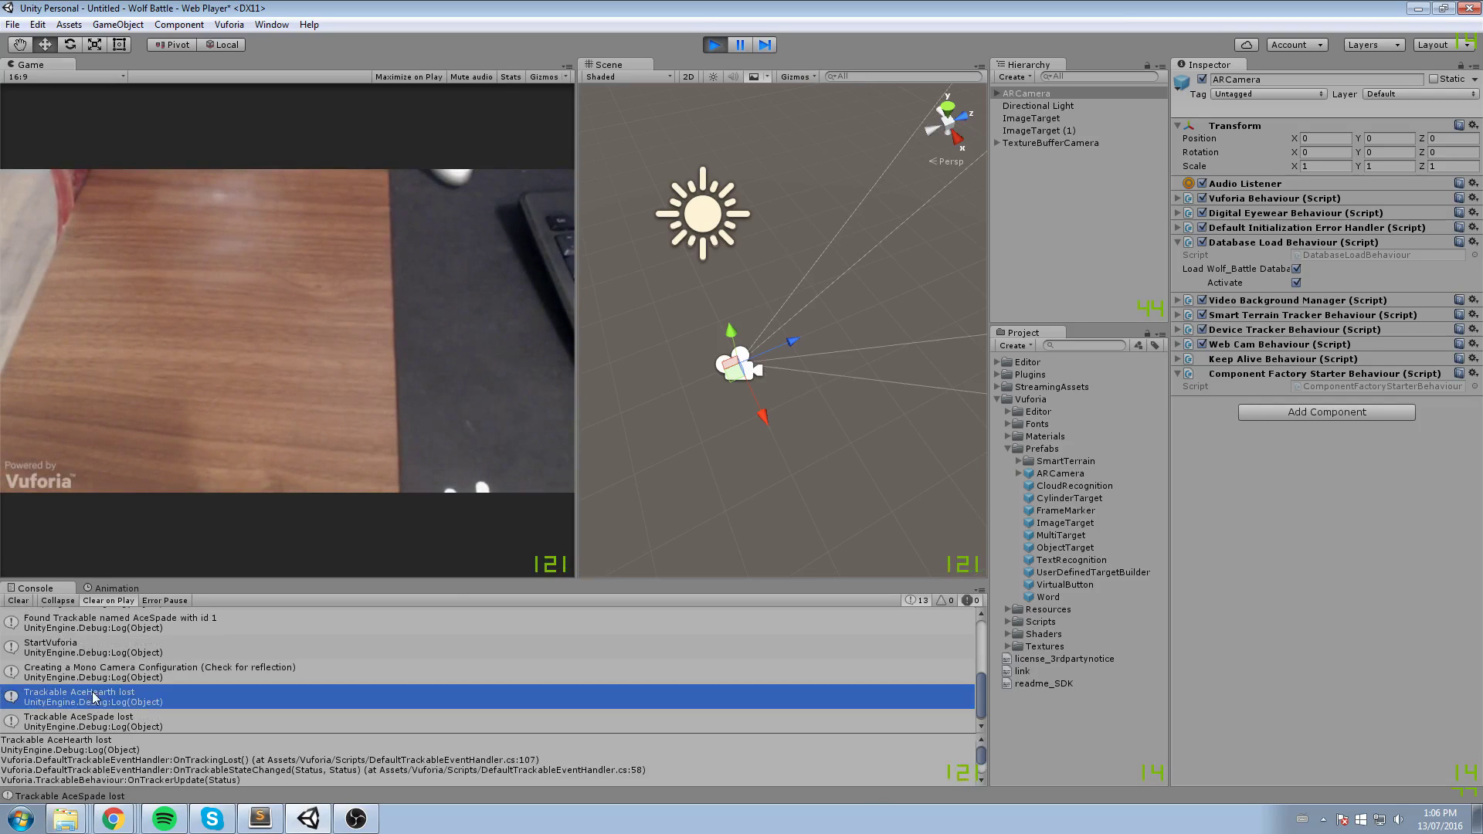
pyautogui.moveTo(189, 581); pyautogui.dragTo(189, 536)
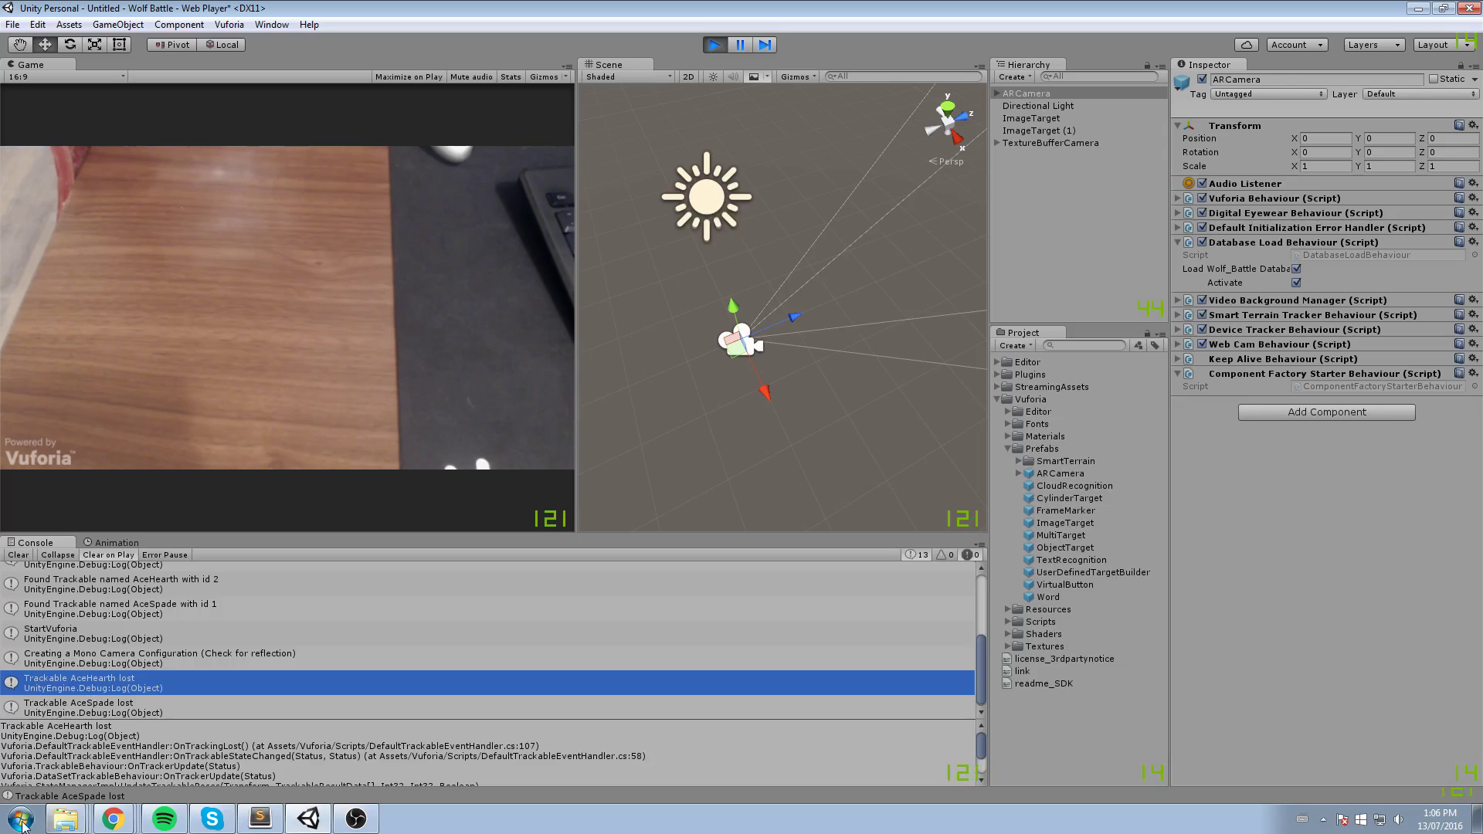
pyautogui.click(169, 711)
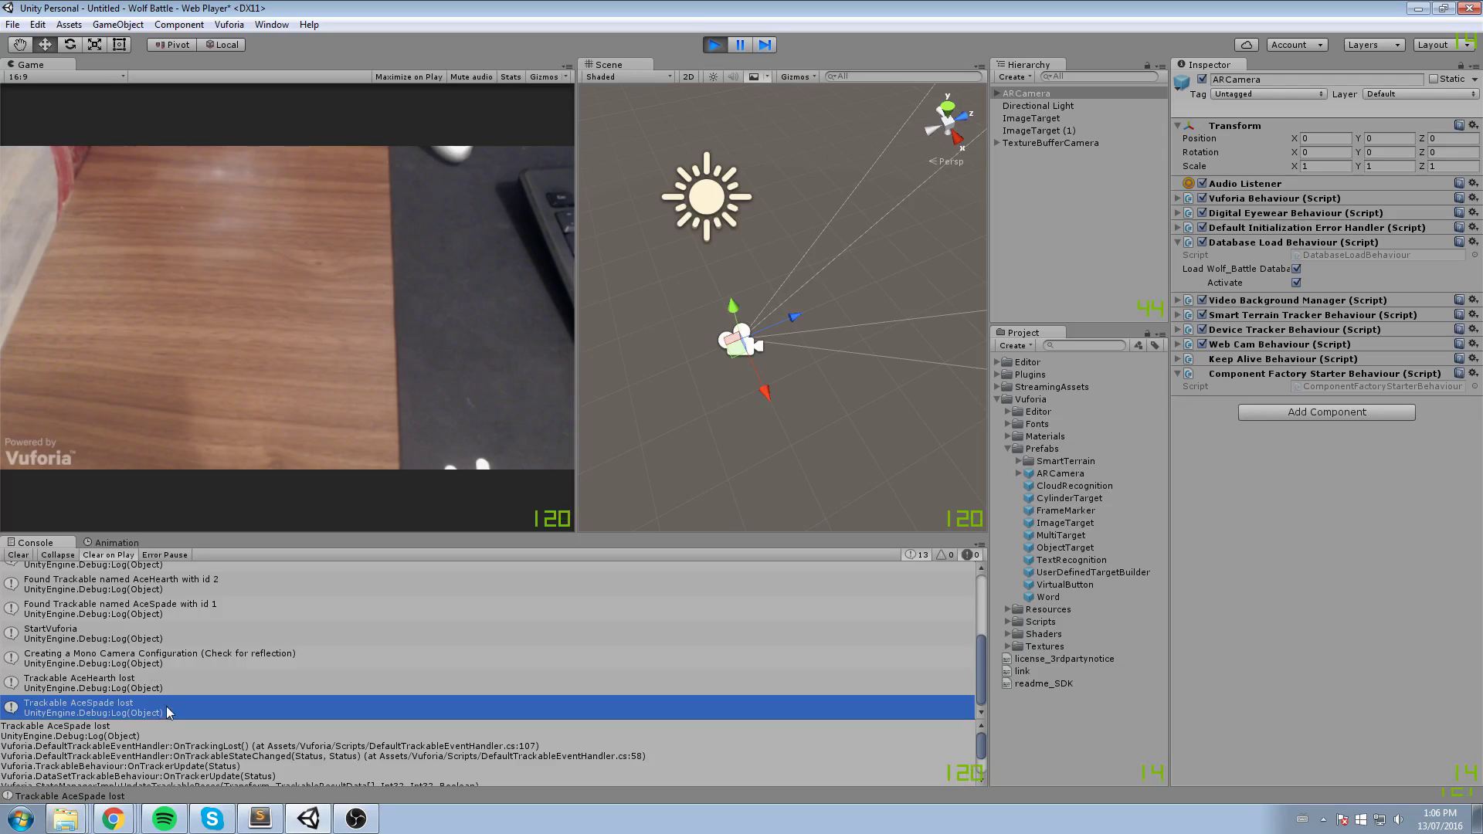
pyautogui.click(109, 776)
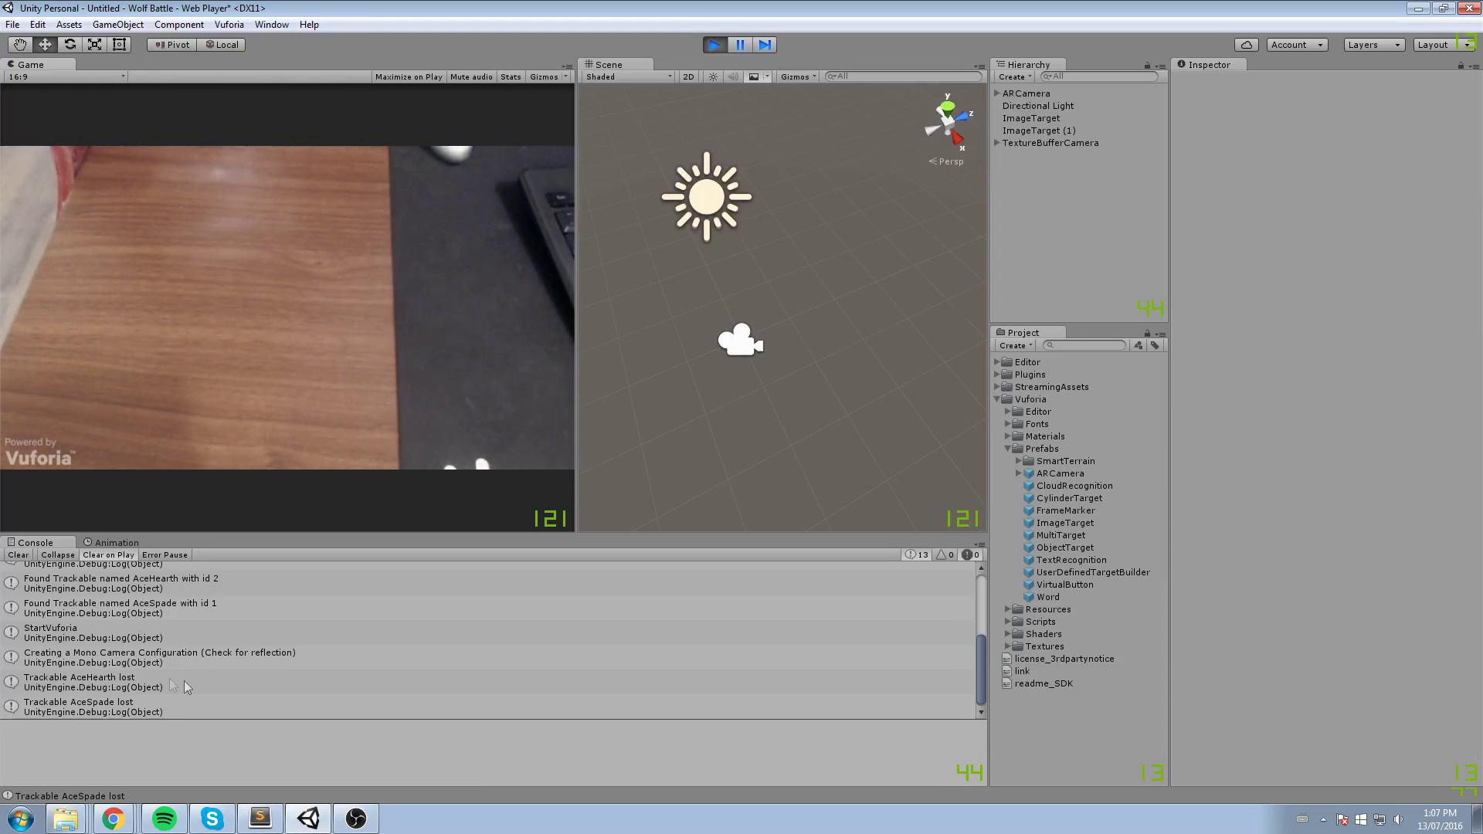
pyautogui.click(17, 556)
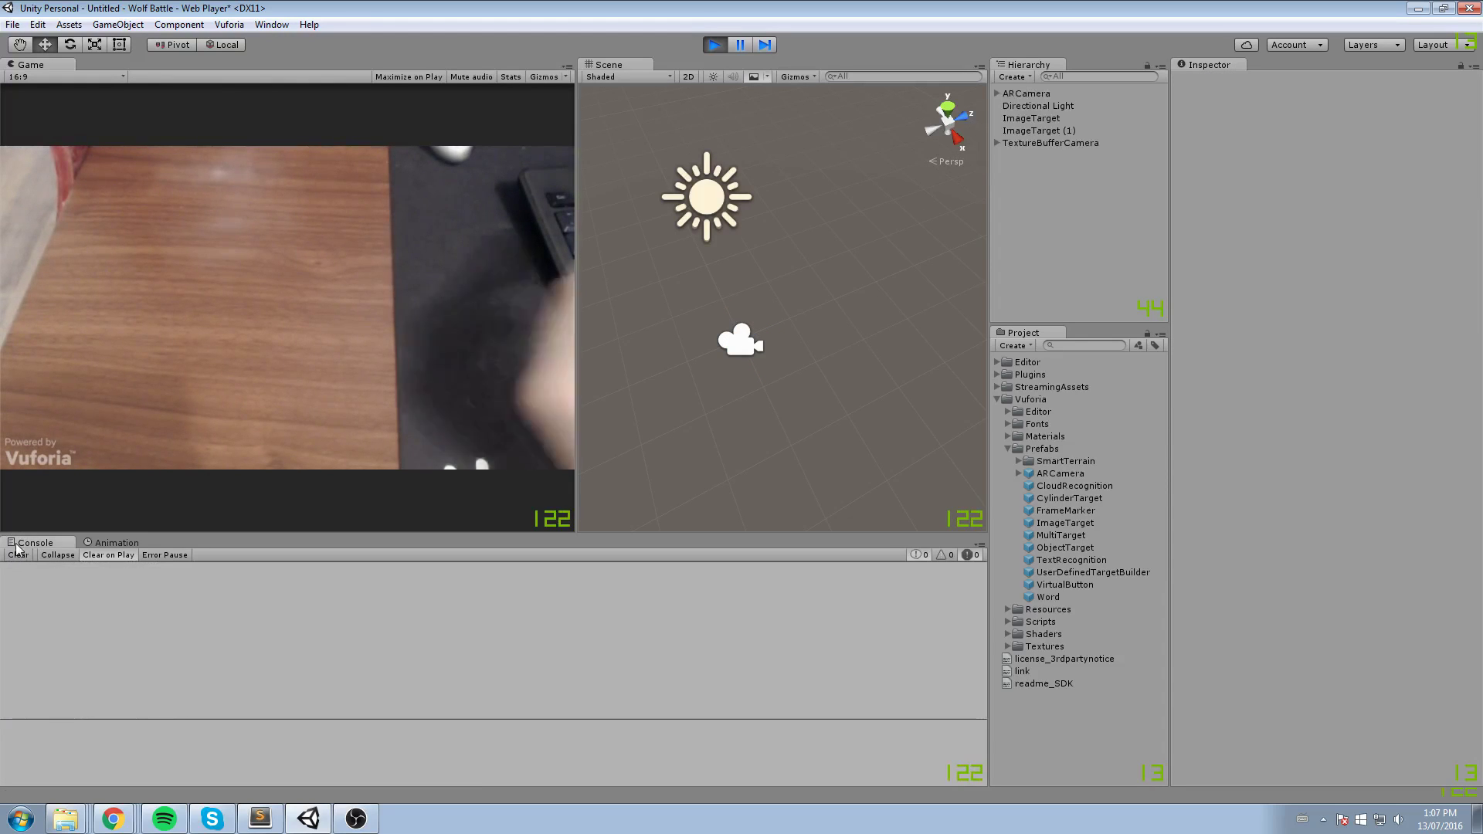
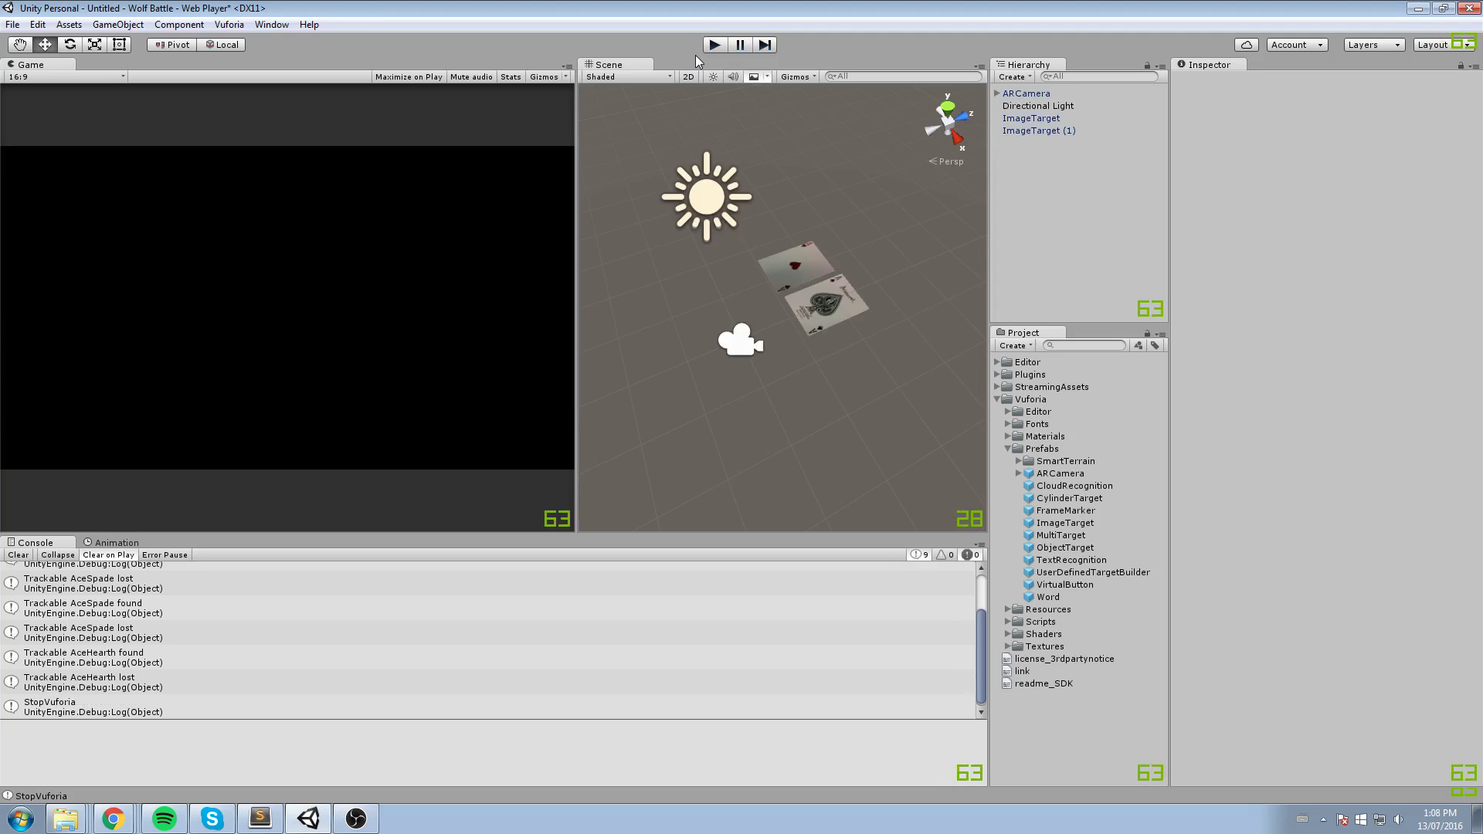
# Rename the AceSpade ImageTarget as Wolf1 and the AceHearth ImageTarget as Wolf2
pyautogui.doubleClick(1064, 122)
pyautogui.scroll(5, 755, 289)
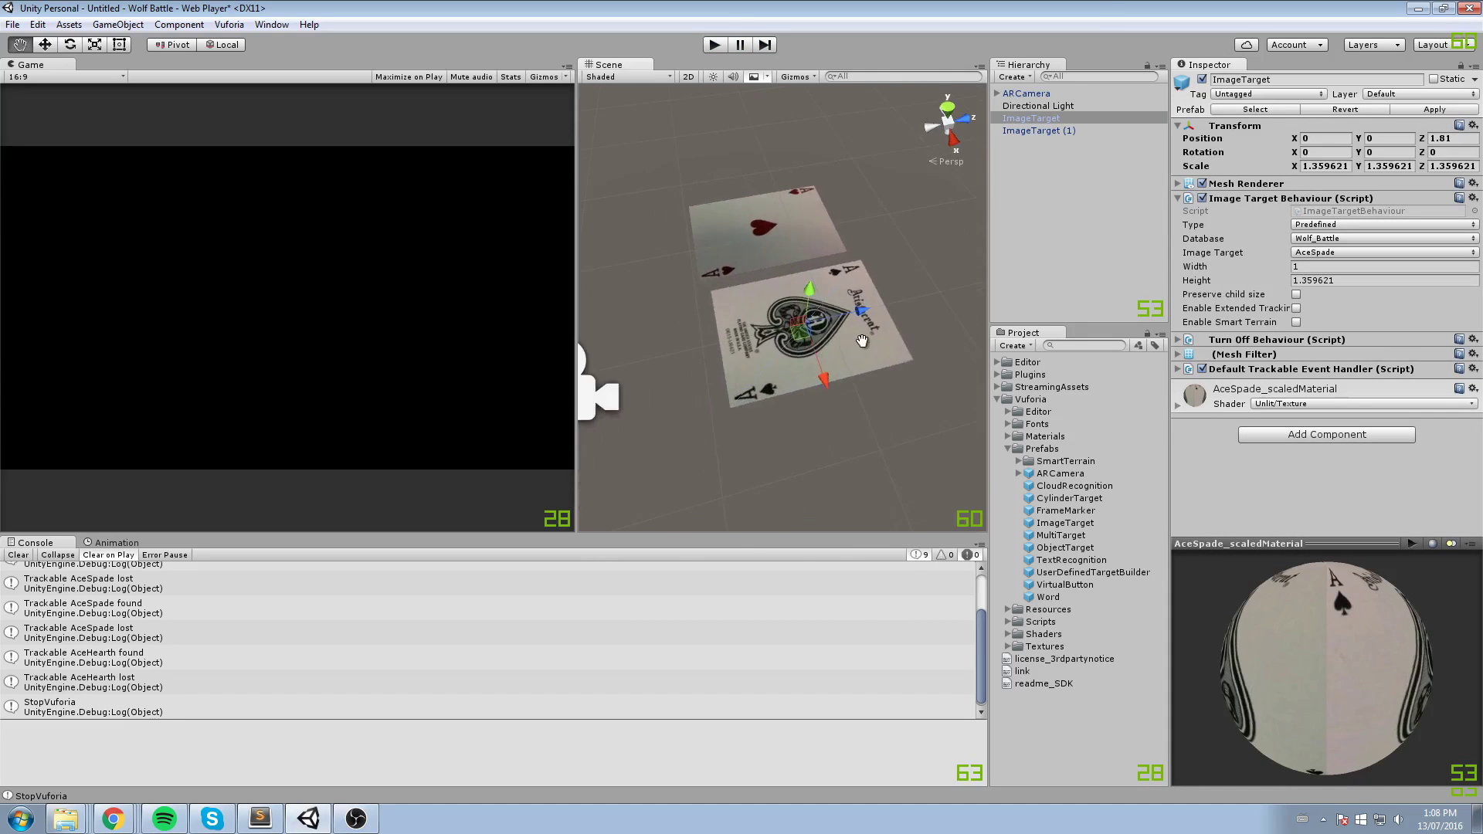
pyautogui.press('Right')
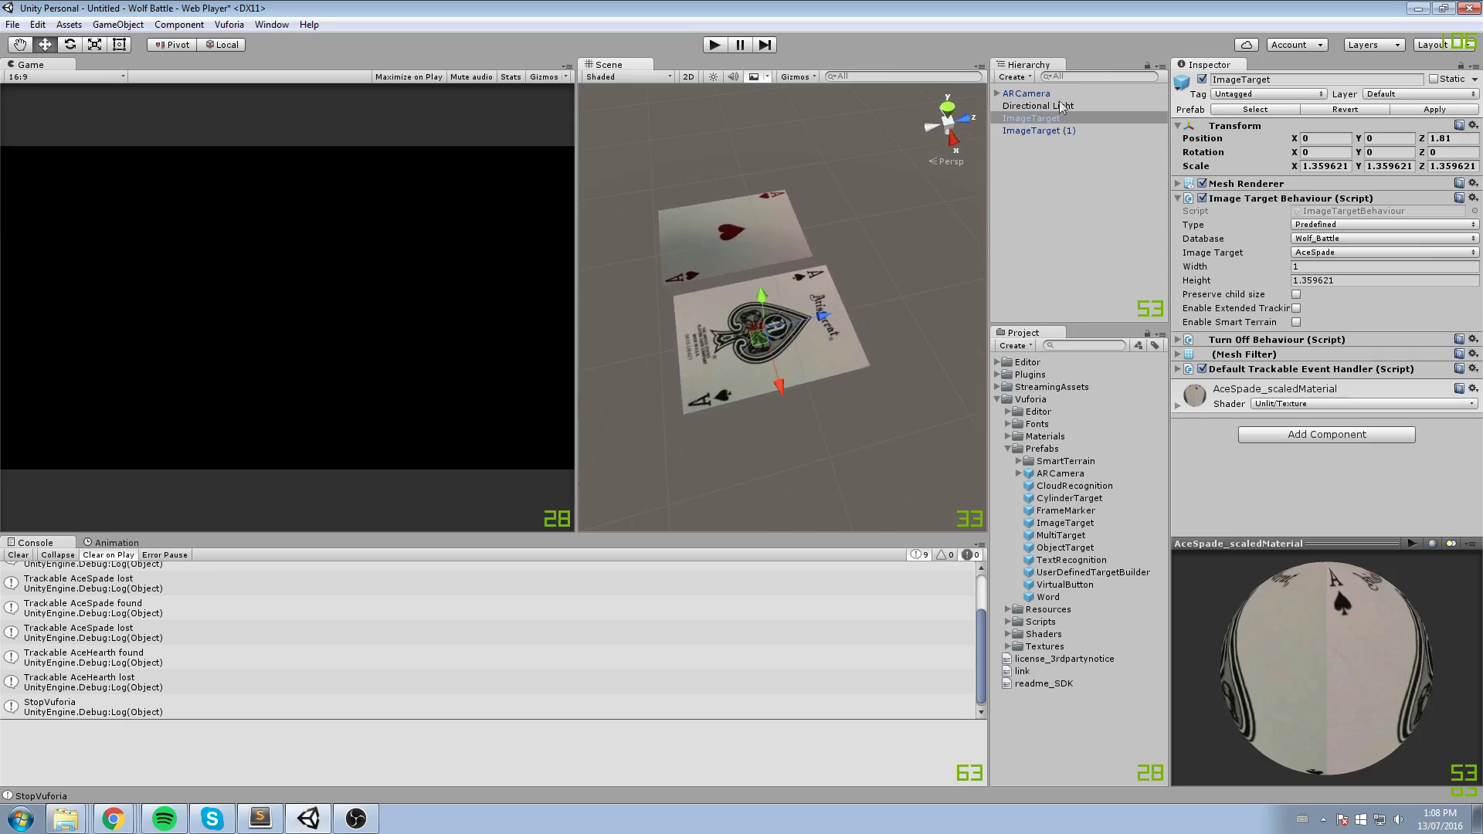
pyautogui.write('Wolf1')
pyautogui.press('Return')
pyautogui.click(1059, 130)
pyautogui.press('F2')
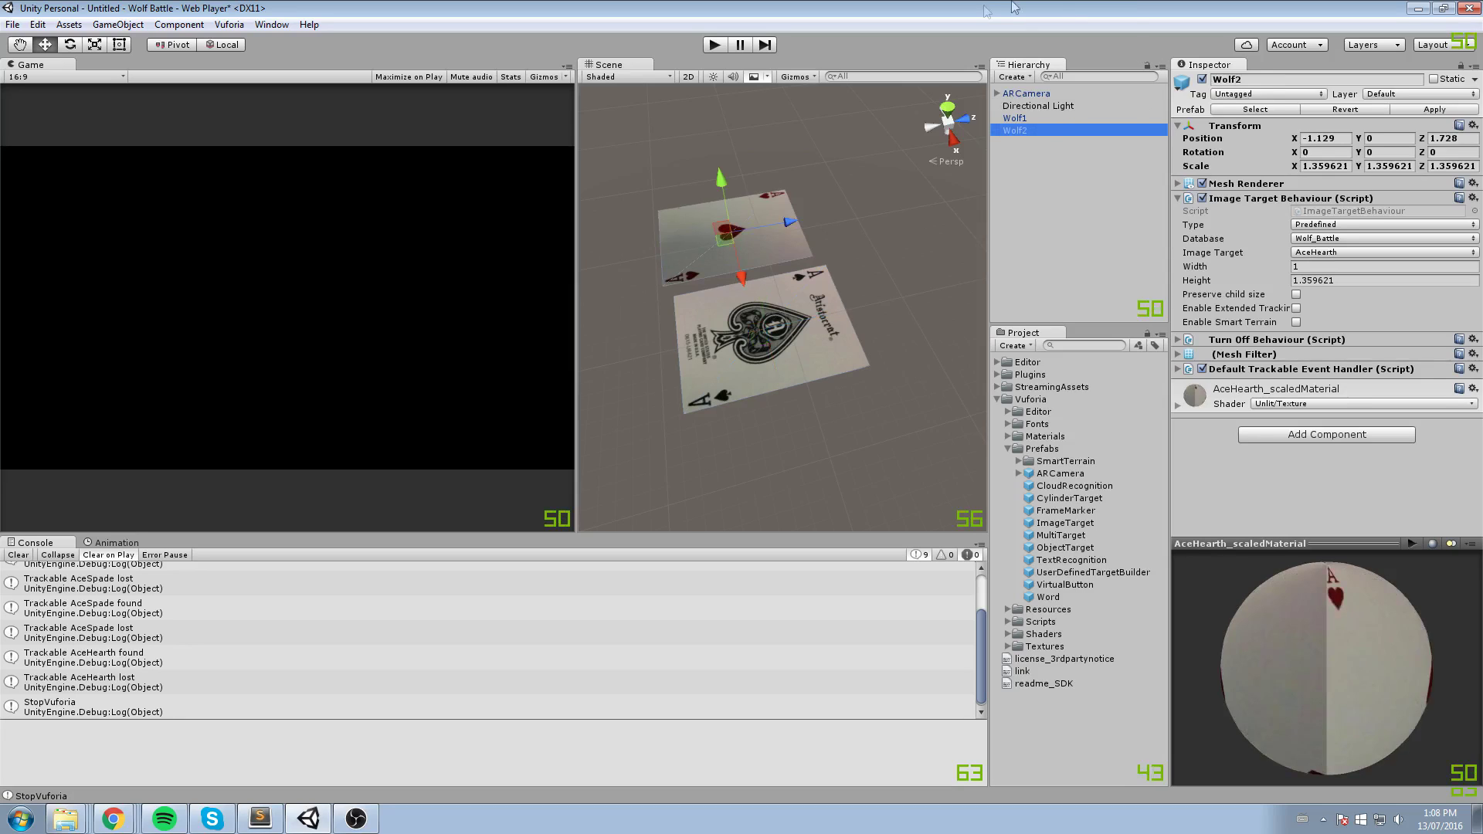
# Import the LowPolyWolf model into the project's assets and add it to the scene as a child of Wolf1
pyautogui.click(997, 400)
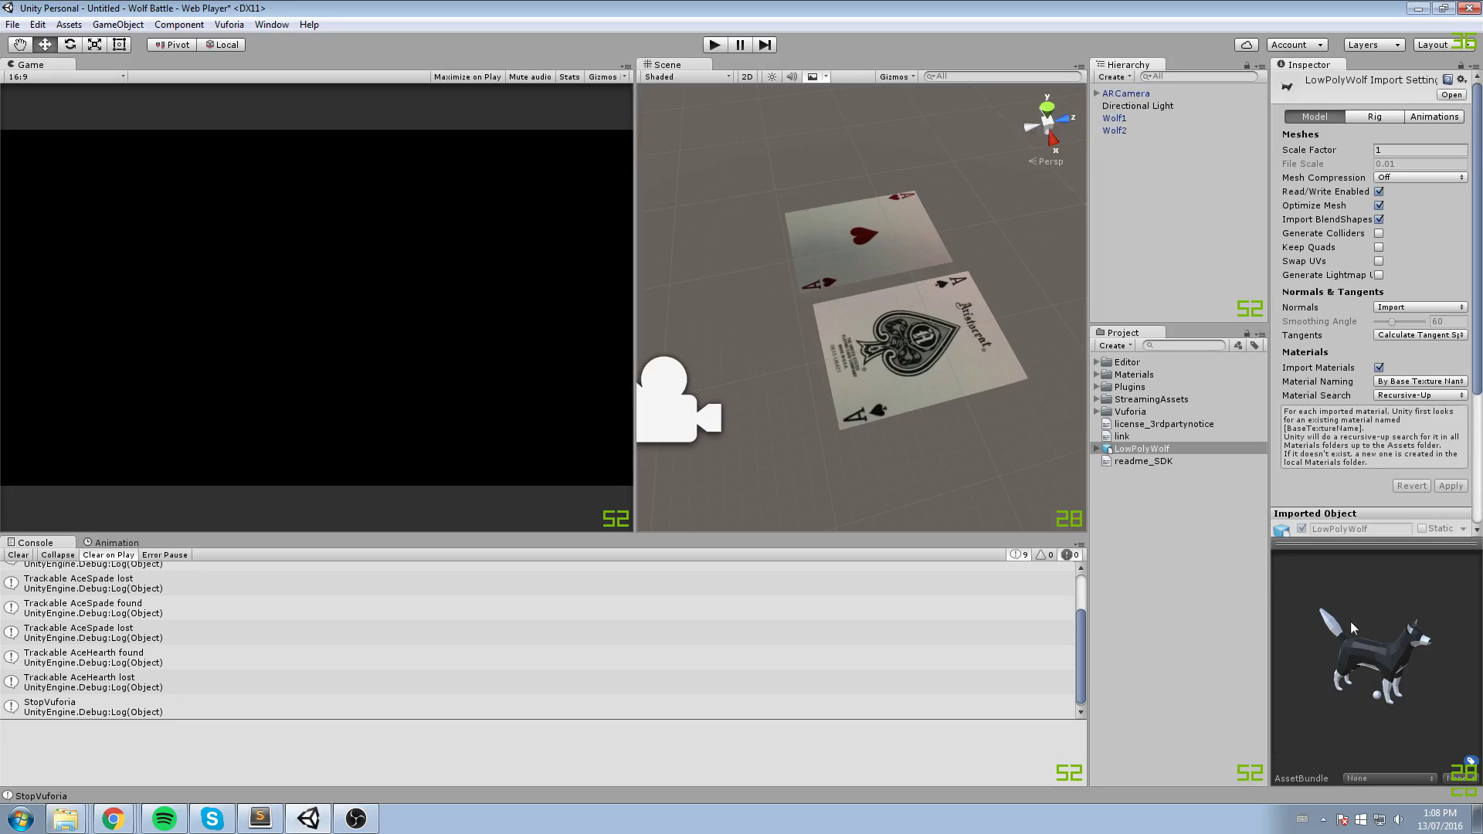
pyautogui.moveTo(1351, 621); pyautogui.dragTo(1359, 639)
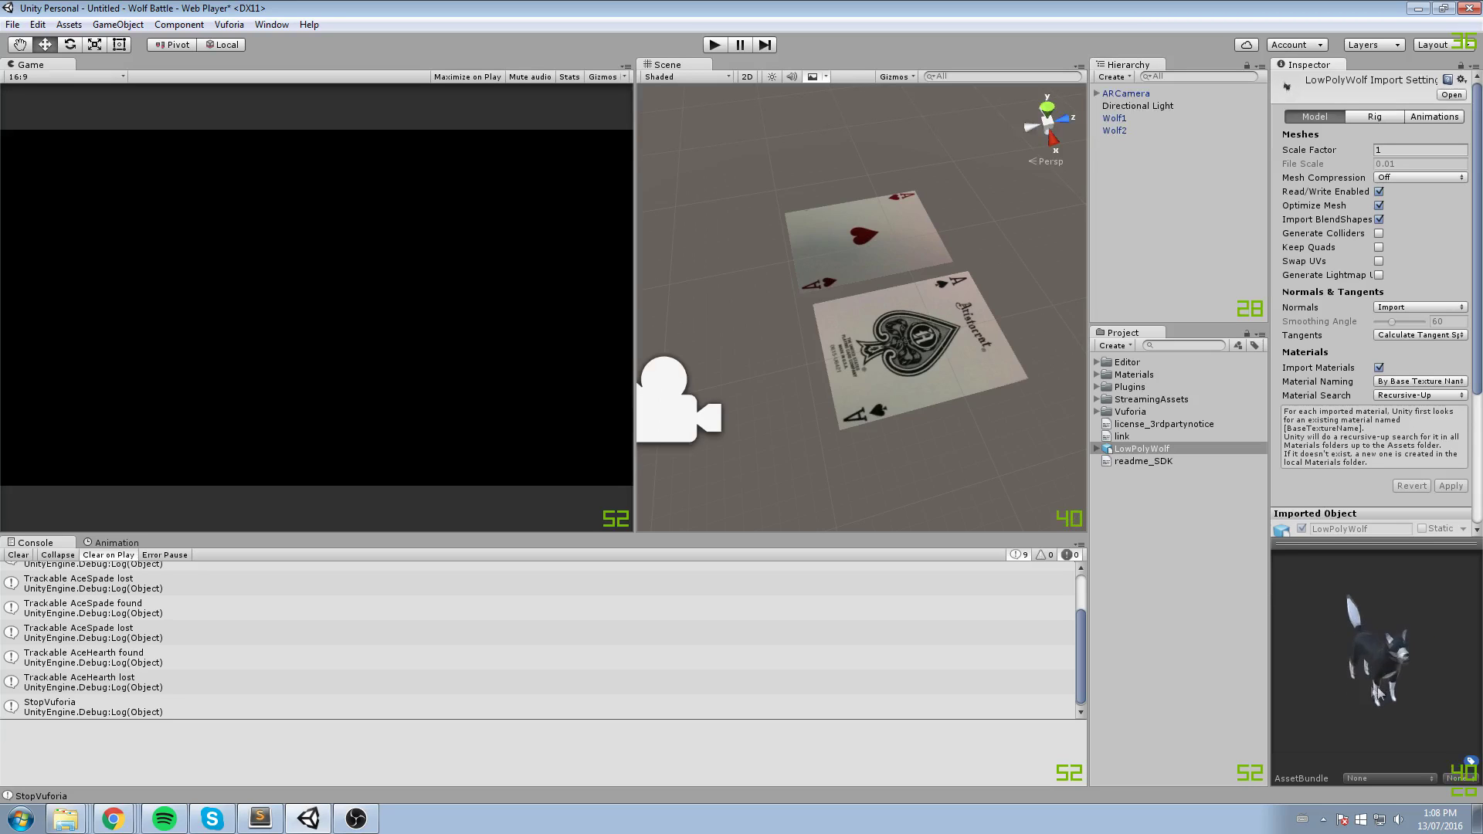
pyautogui.moveTo(805, 303); pyautogui.dragTo(828, 336, button='middle')
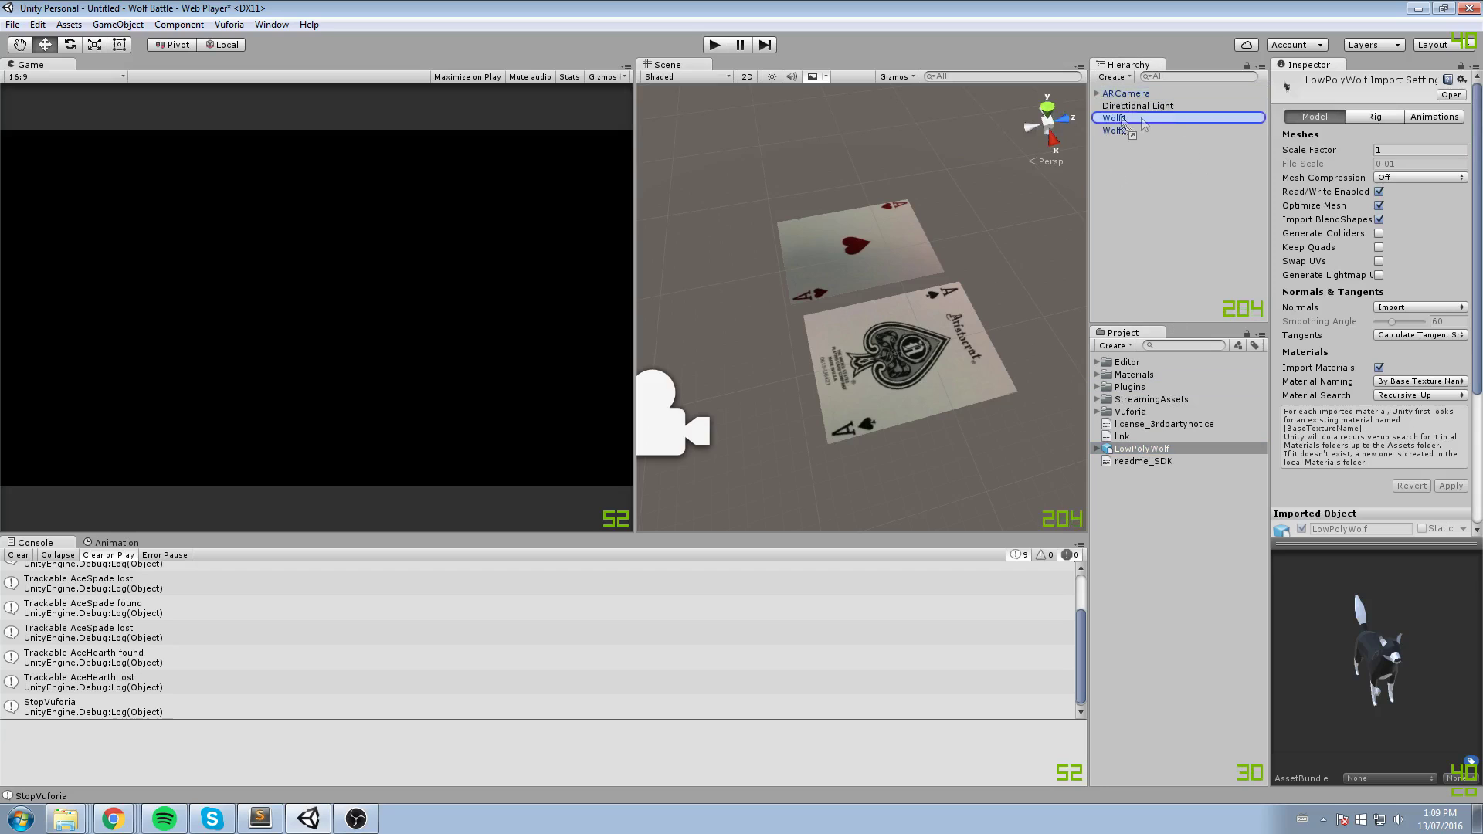
pyautogui.moveTo(1124, 123); pyautogui.dragTo(1124, 120)
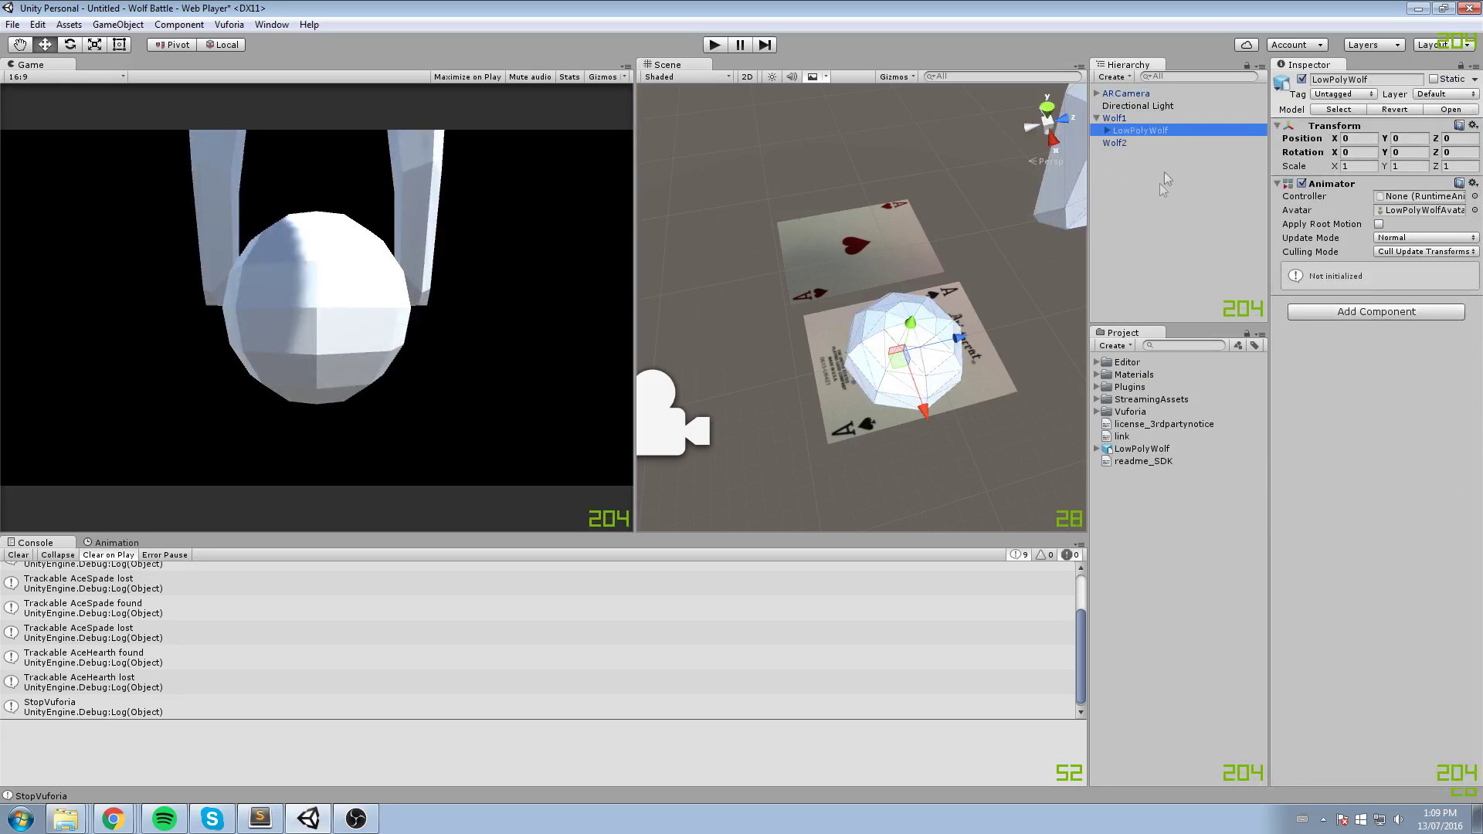
# Scale the LowPolyWolf under Wolf1 uniformly down to about 0.0888 so that it fits the ace of spades card
pyautogui.press('f')
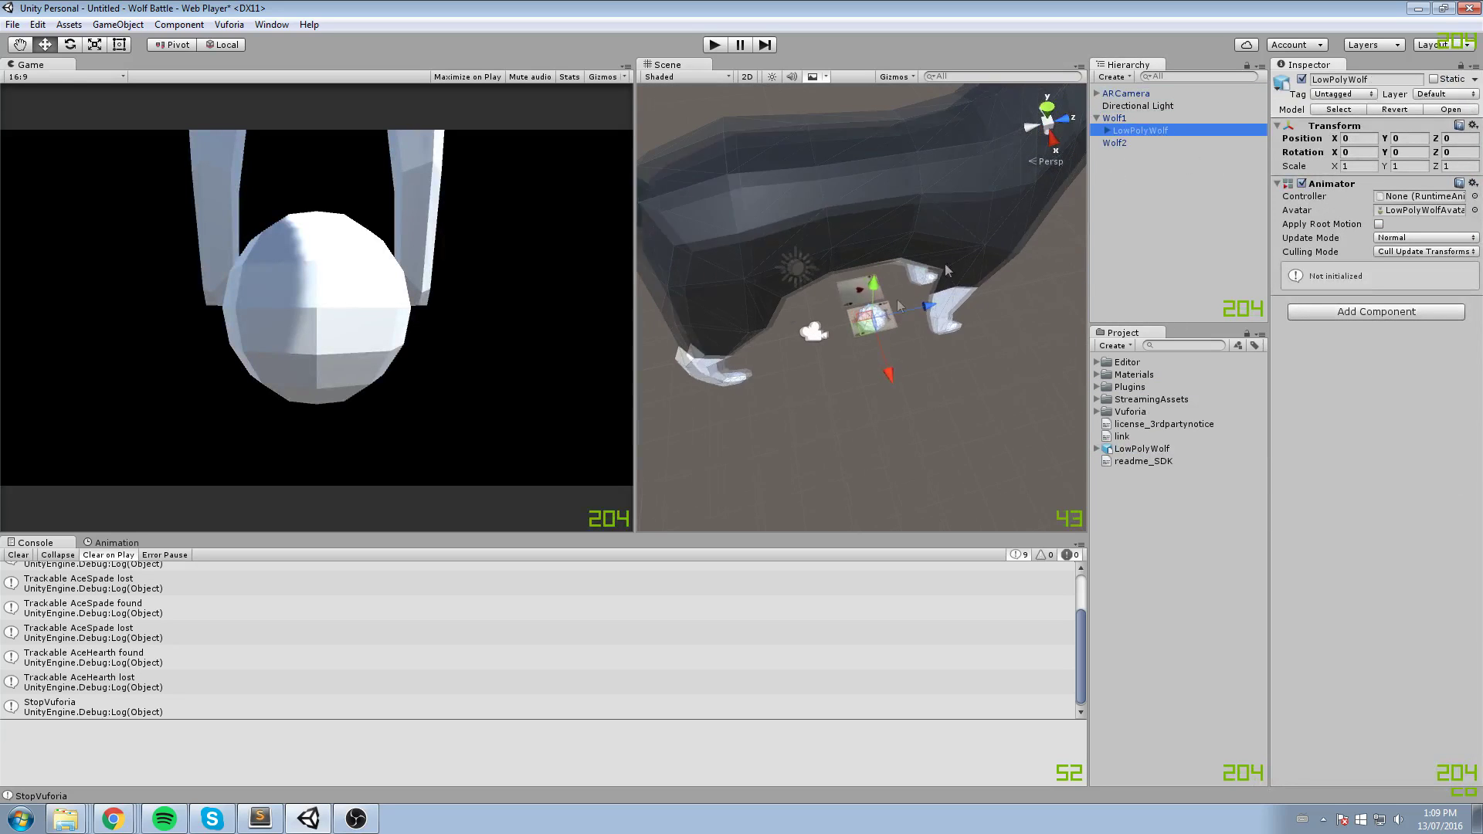
pyautogui.doubleClick(1113, 118)
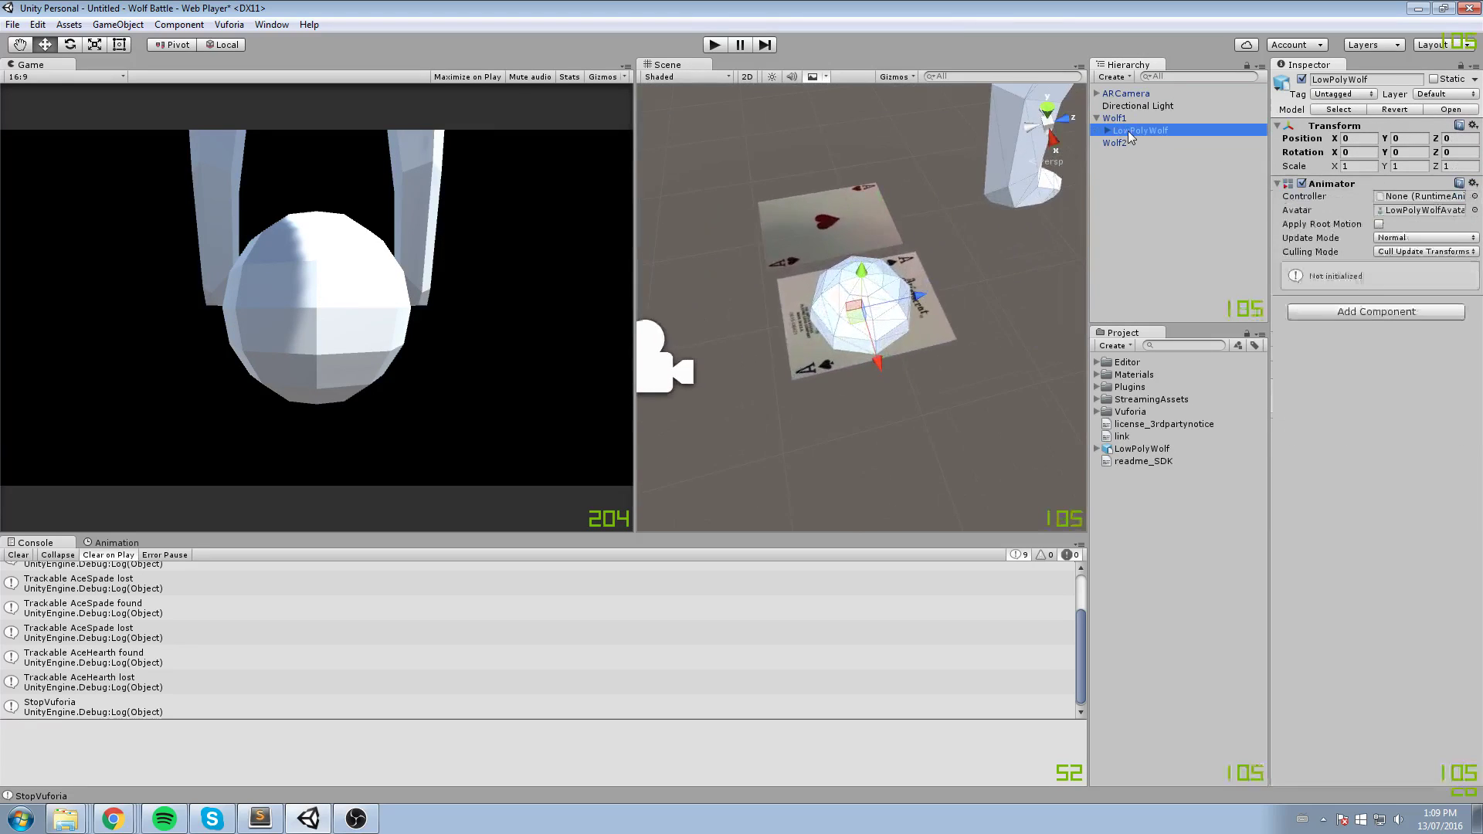
pyautogui.click(1129, 133)
pyautogui.doubleClick(1113, 117)
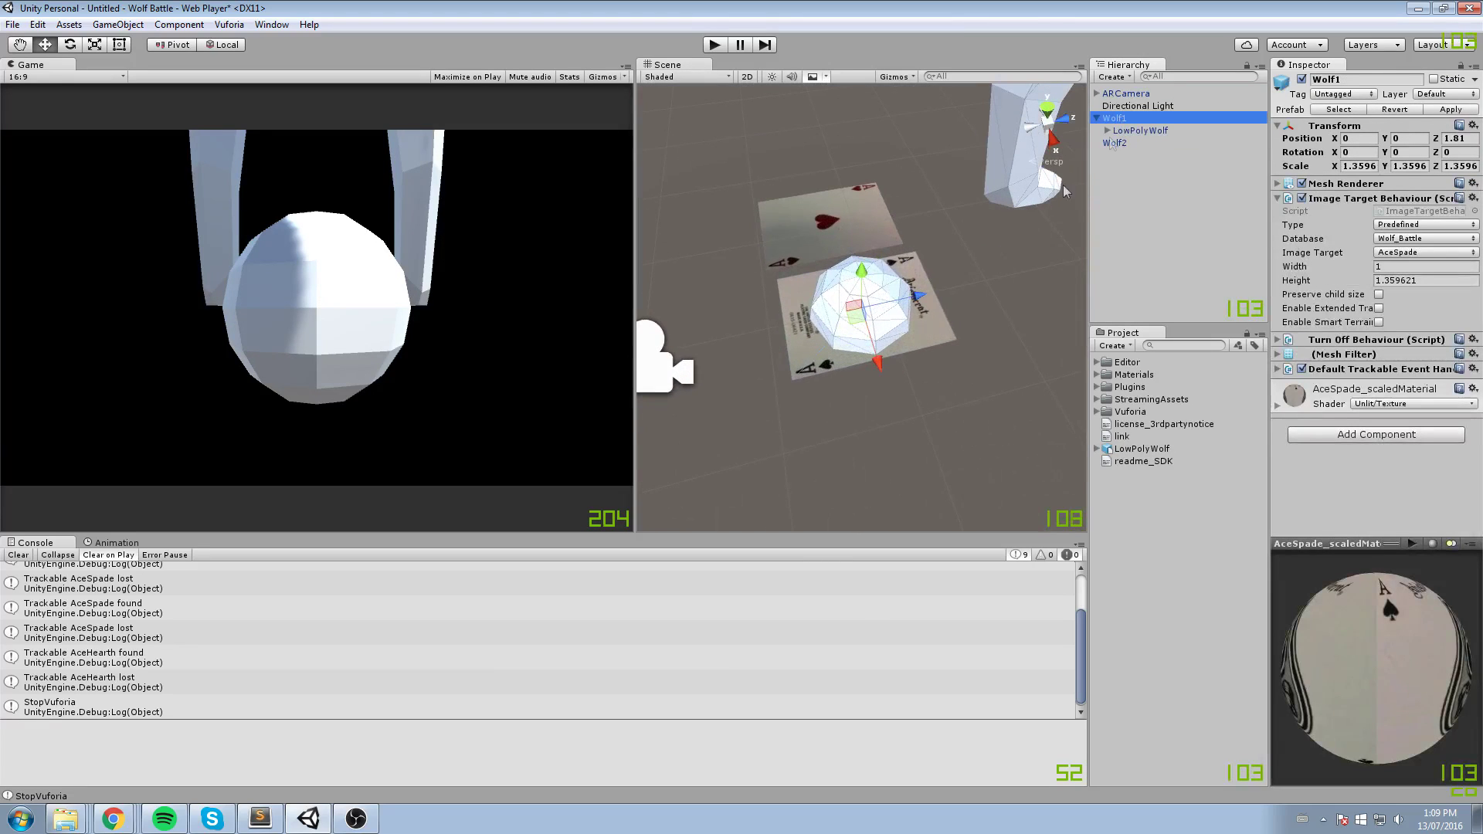
pyautogui.doubleClick(1144, 129)
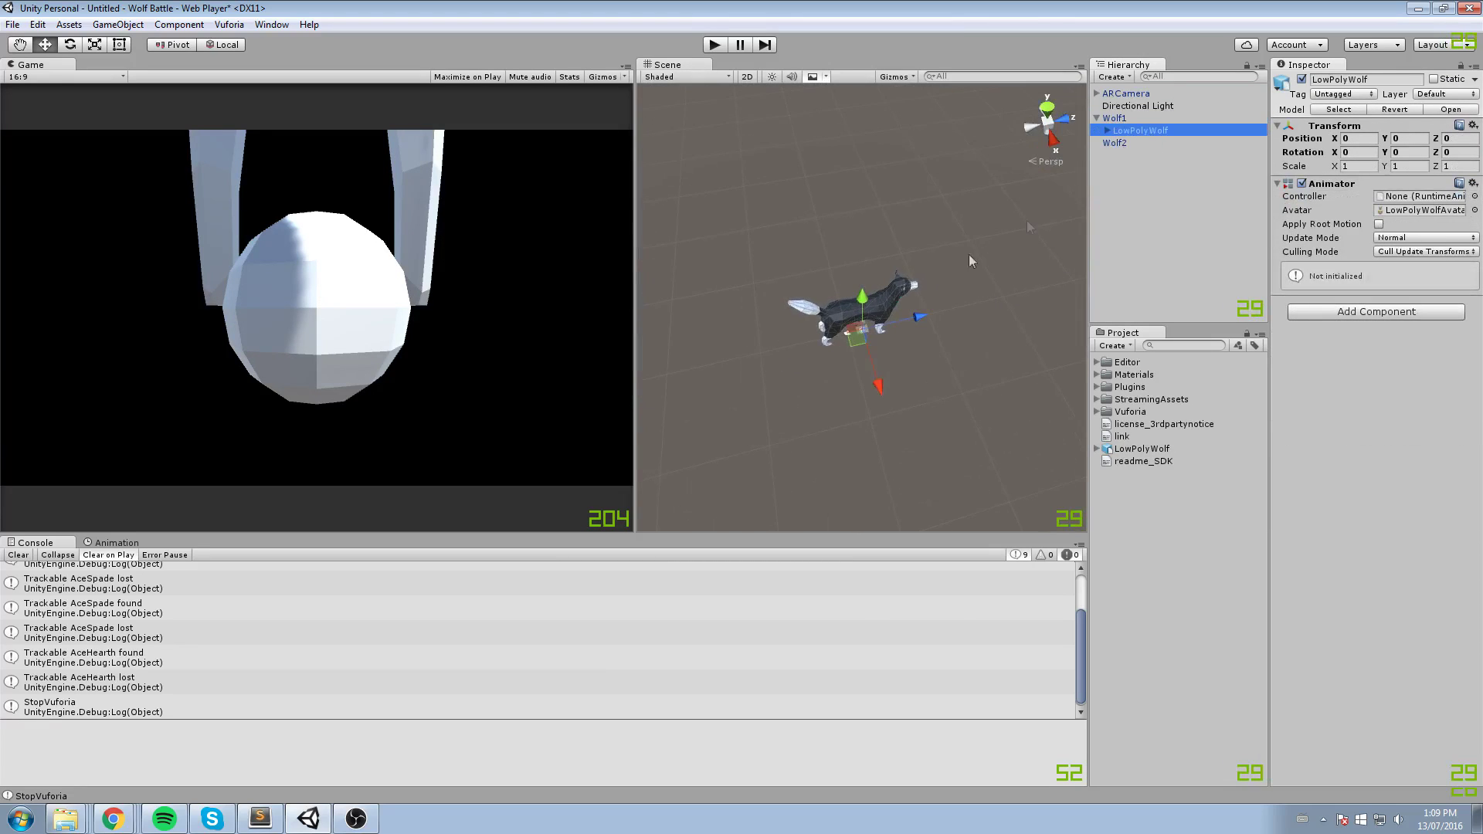
pyautogui.press('r')
pyautogui.moveTo(865, 326); pyautogui.dragTo(866, 399)
pyautogui.press('f')
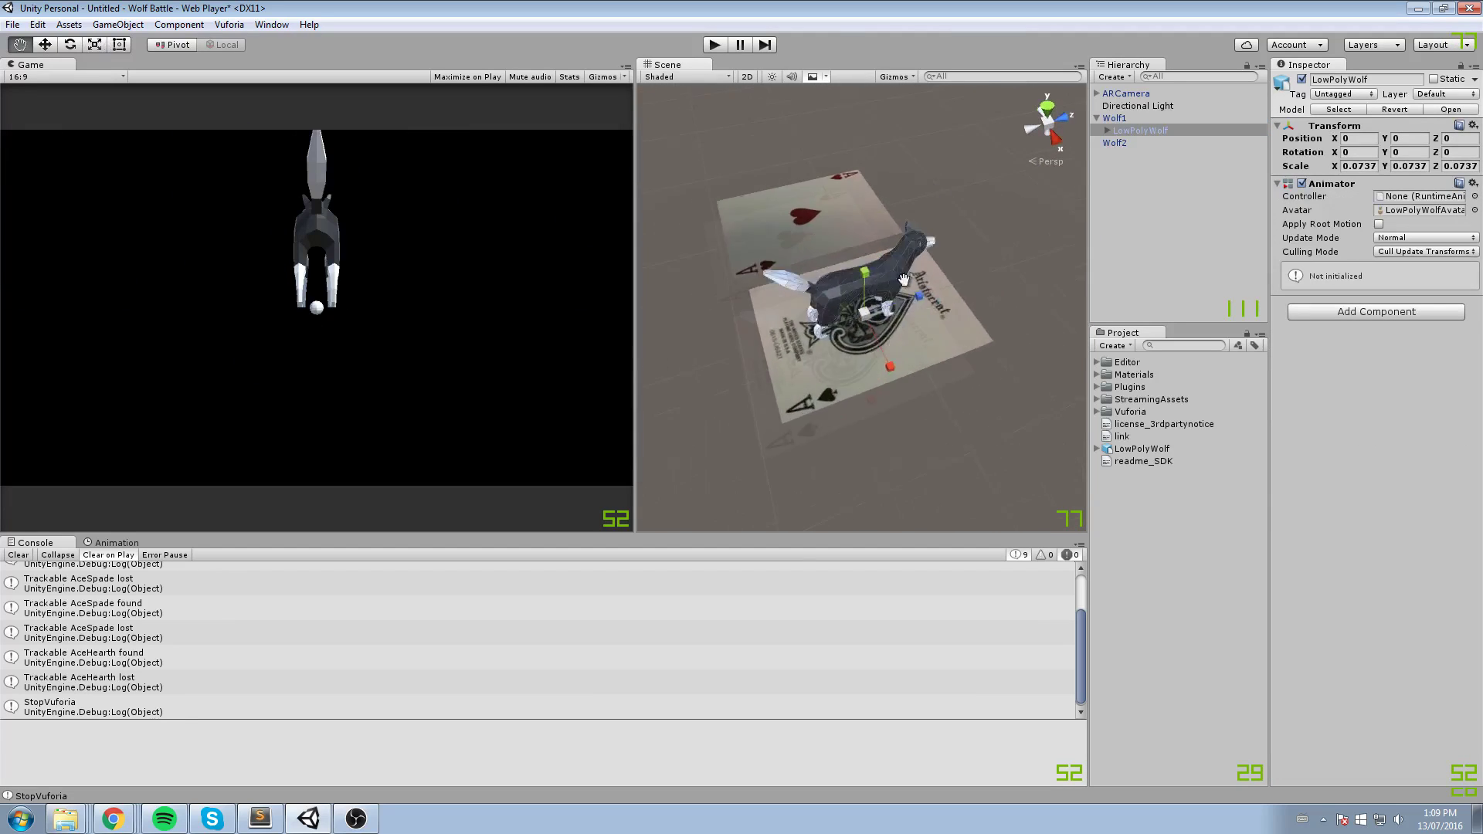
pyautogui.keyDown('alt'); pyautogui.moveTo(896, 232); pyautogui.dragTo(836, 286); pyautogui.keyUp('alt')
pyautogui.scroll(-6, 850, 355)
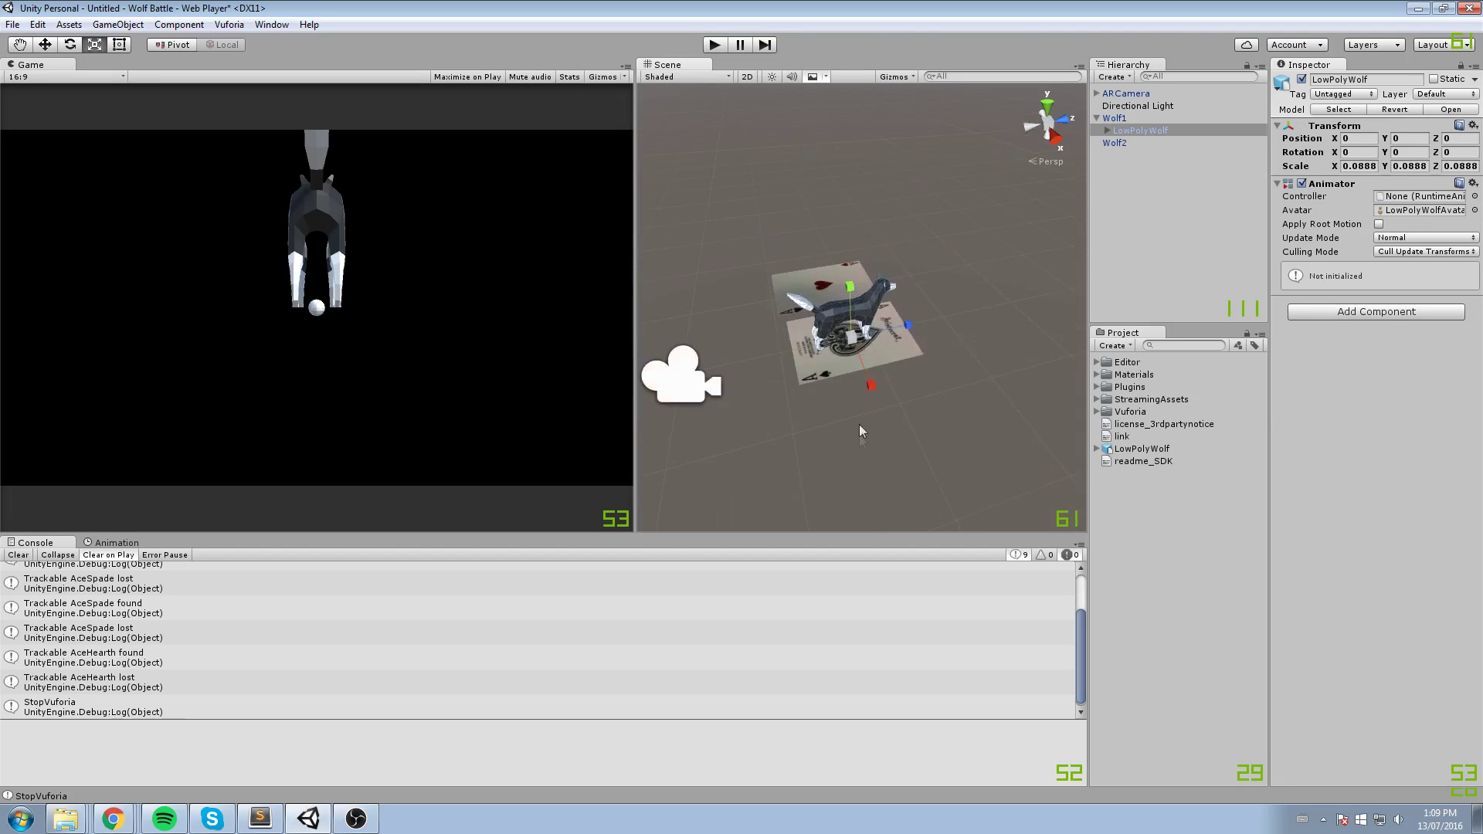
pyautogui.keyDown('alt'); pyautogui.moveTo(906, 350); pyautogui.dragTo(883, 369); pyautogui.keyUp('alt')
pyautogui.hotkey('ctrl', 's')
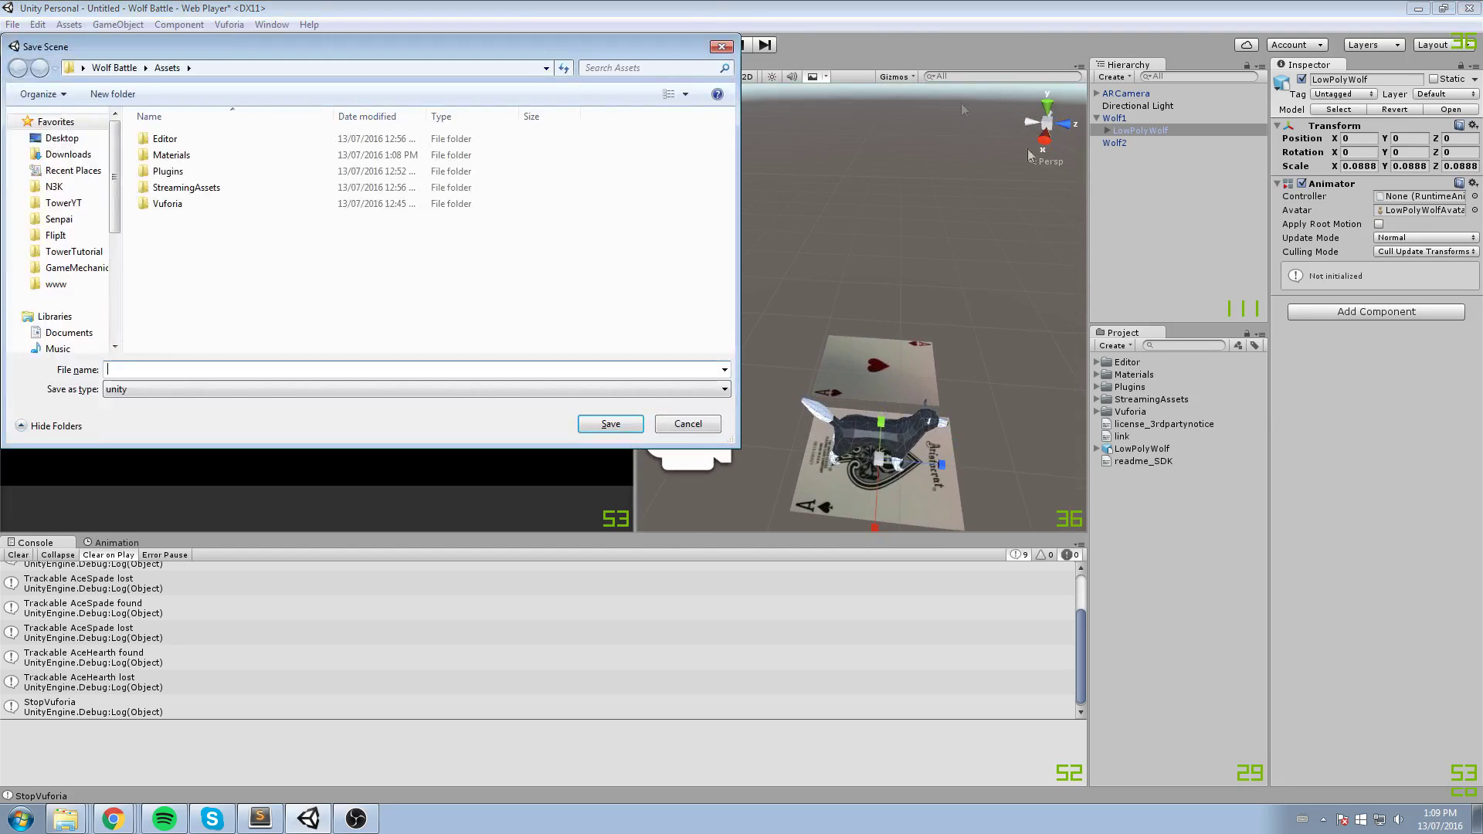
pyautogui.click(722, 48)
# Add LowPolyWolf to the scene as a child of Wolf2 and set its X, Y and Z scale to 0.088898
pyautogui.click(1113, 144)
pyautogui.moveTo(1143, 450); pyautogui.dragTo(1114, 144)
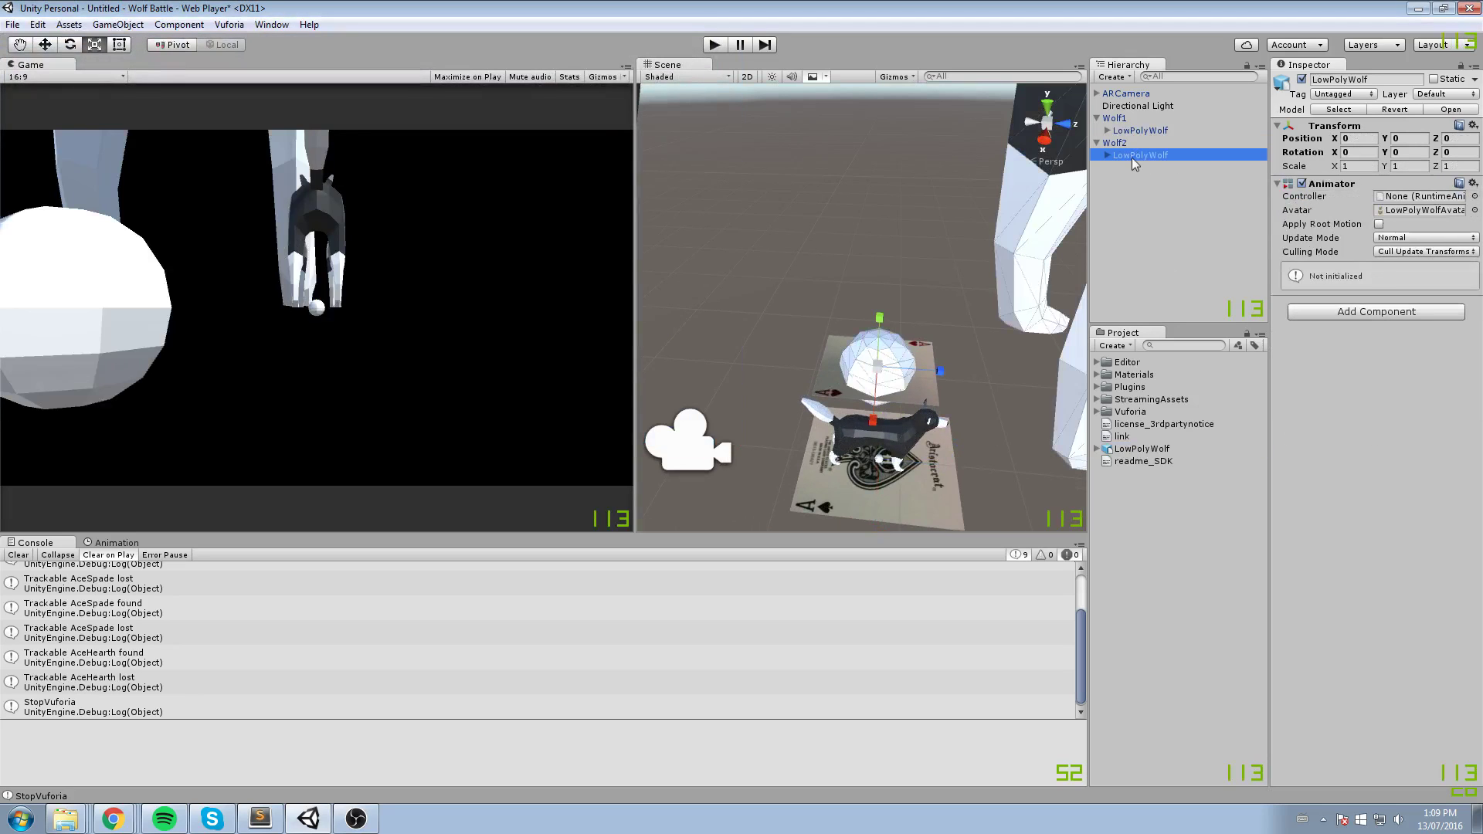
pyautogui.click(1169, 131)
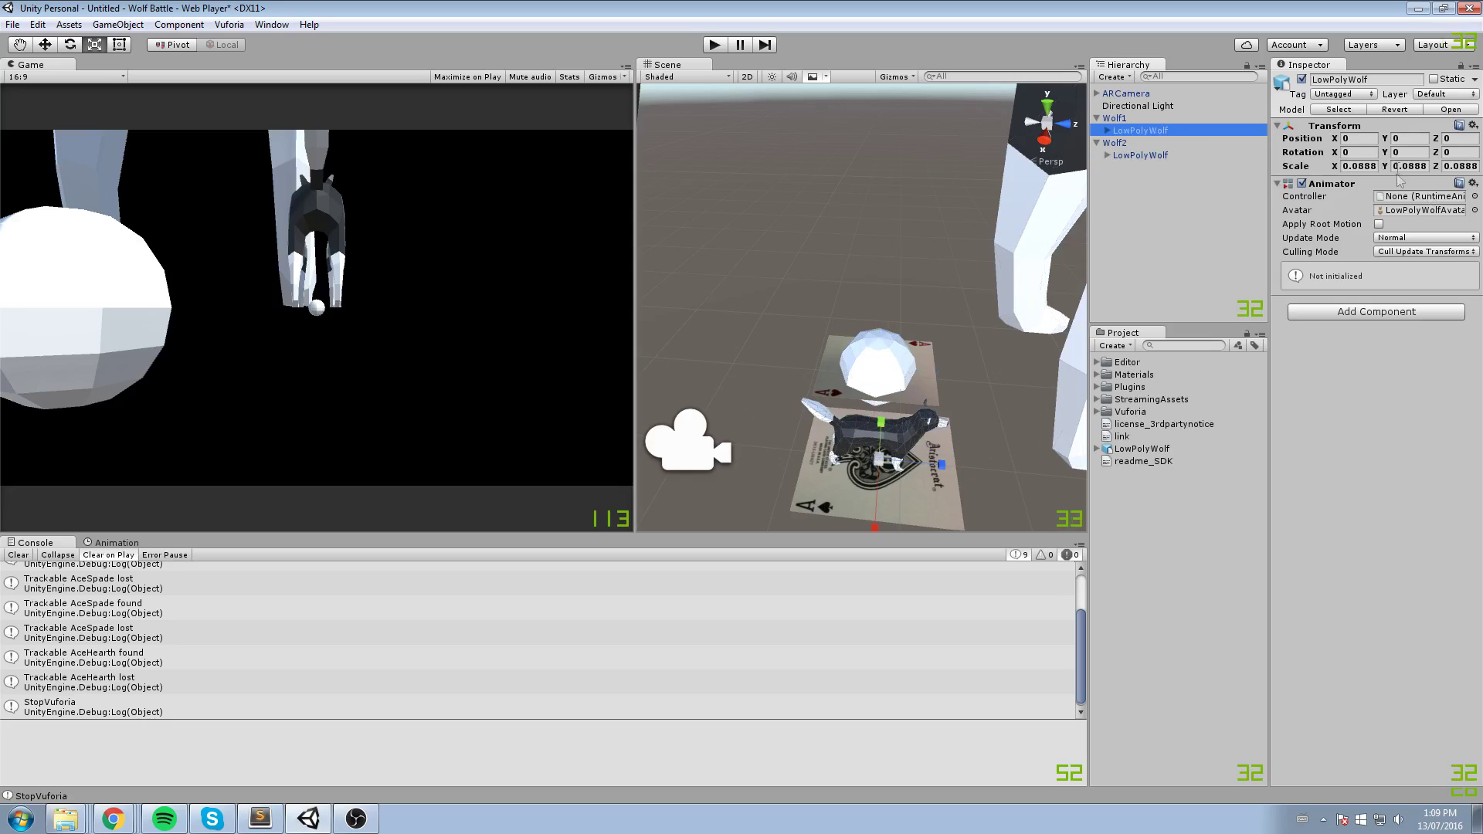
pyautogui.click(1170, 158)
pyautogui.write('0.088898')
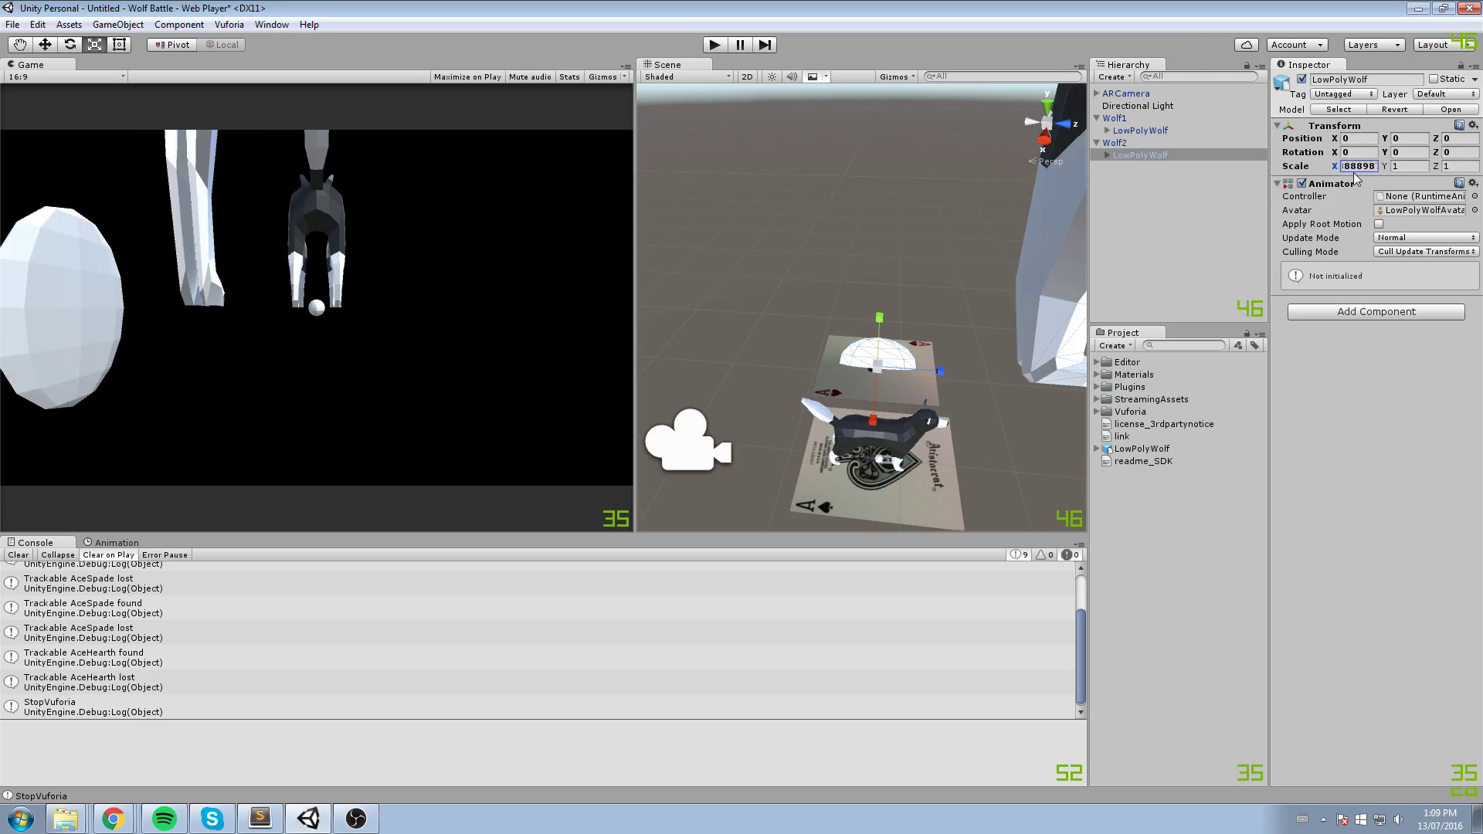
pyautogui.press('Tab')
pyautogui.write('0.088898')
pyautogui.press('Tab')
pyautogui.write('0.088898')
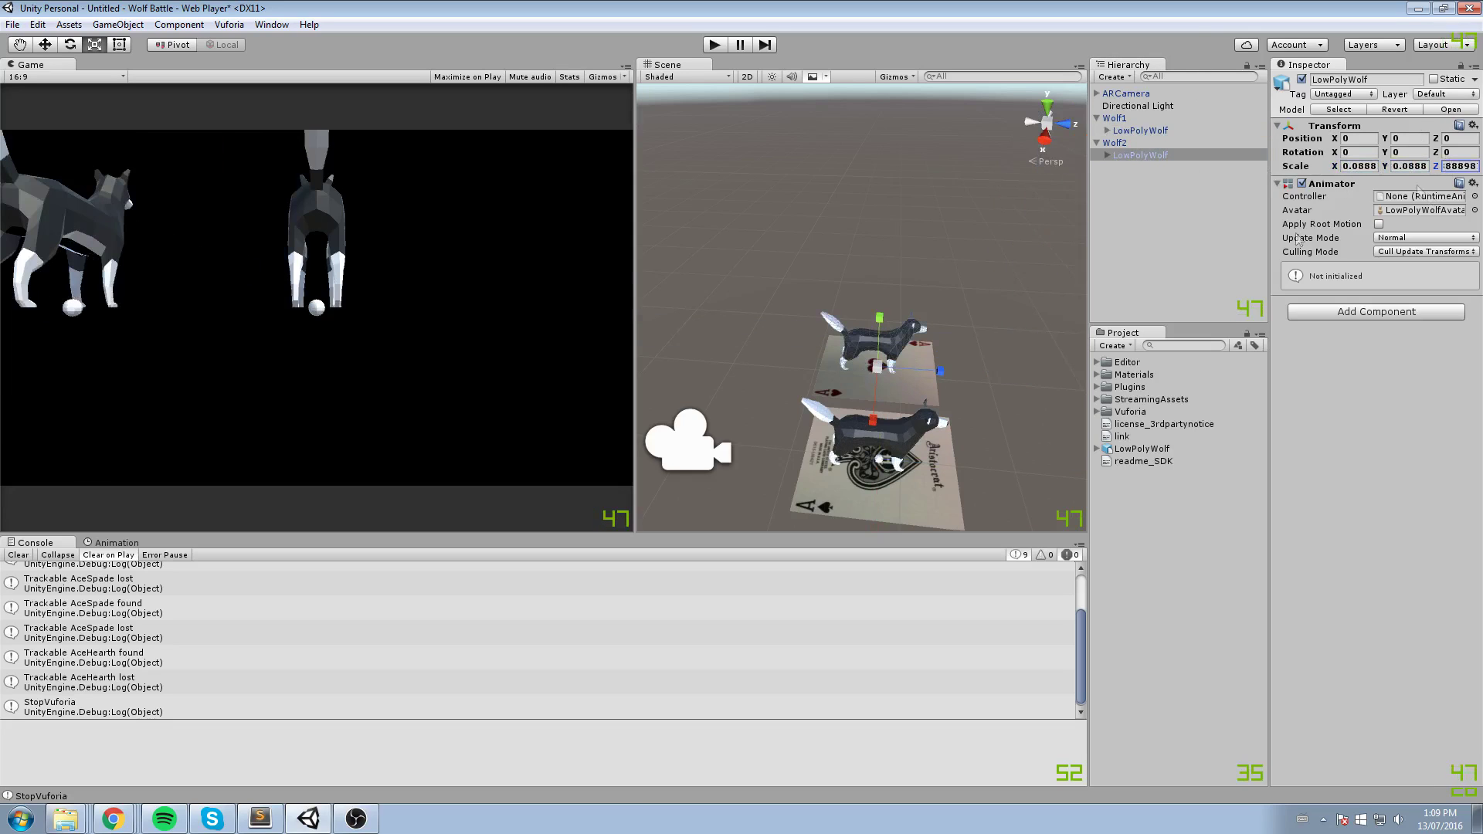
pyautogui.press('Return')
# Move the LowPolyWolf under Wolf2 along the Z axis to a position of about 0.075
pyautogui.press('f')
pyautogui.press('w')
pyautogui.moveTo(875, 254); pyautogui.dragTo(896, 261)
pyautogui.scroll(-5, 826, 309)
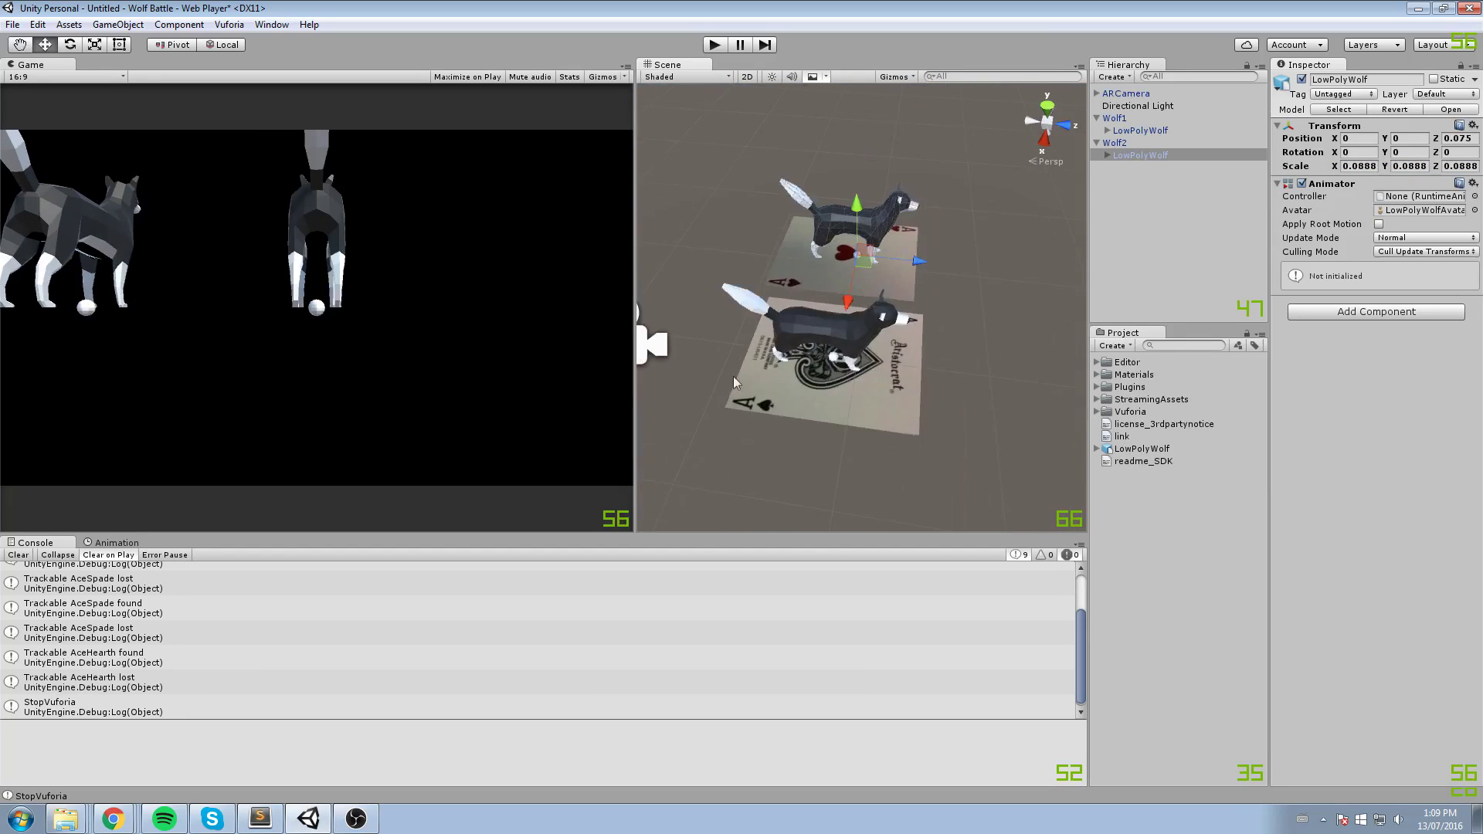
pyautogui.scroll(-3, 929, 284)
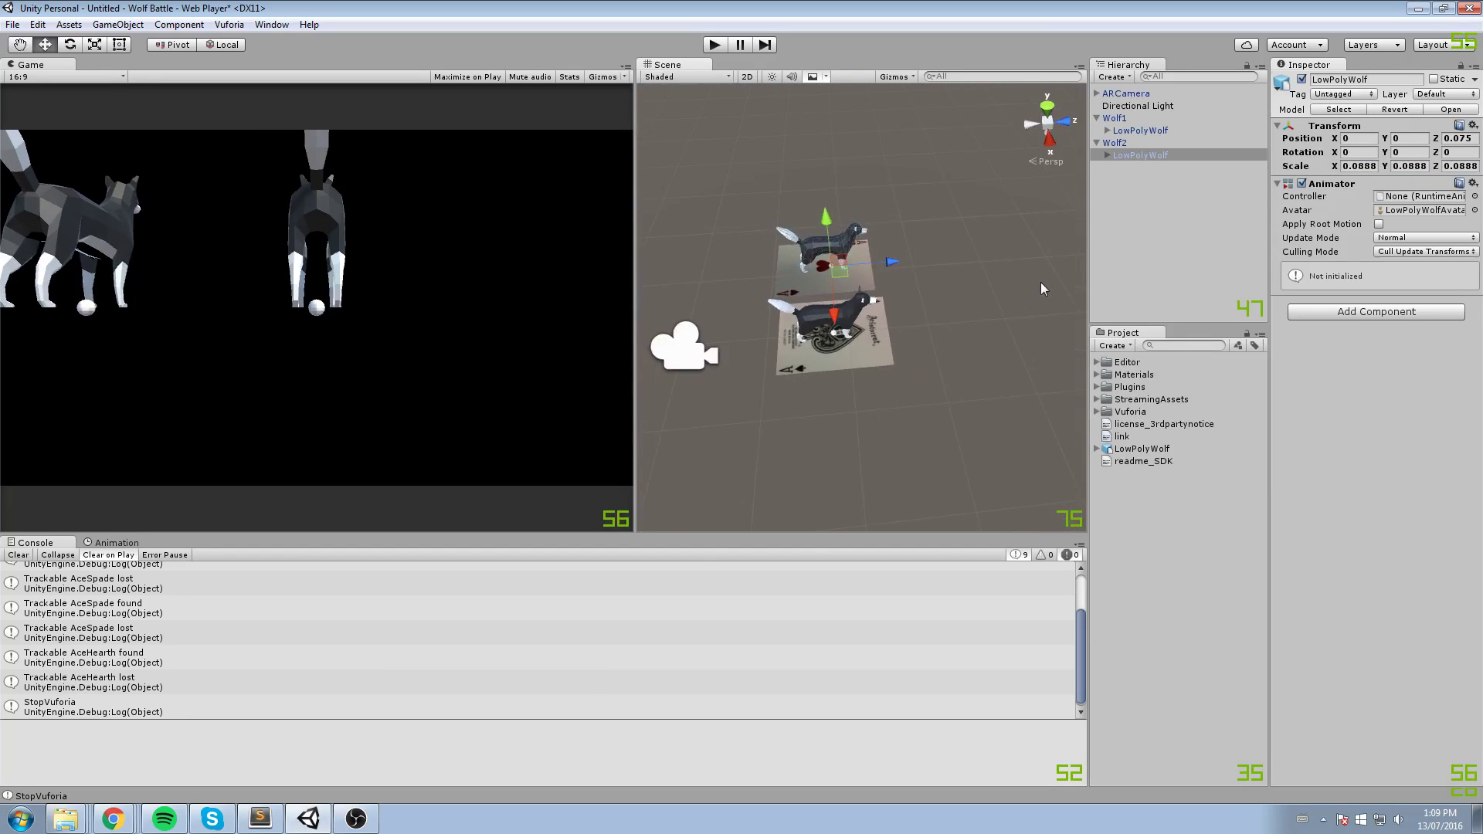
# Run the scene and always allow webcam access for this site to test the wolves on the playing cards
pyautogui.click(1114, 143)
pyautogui.doubleClick(1109, 119)
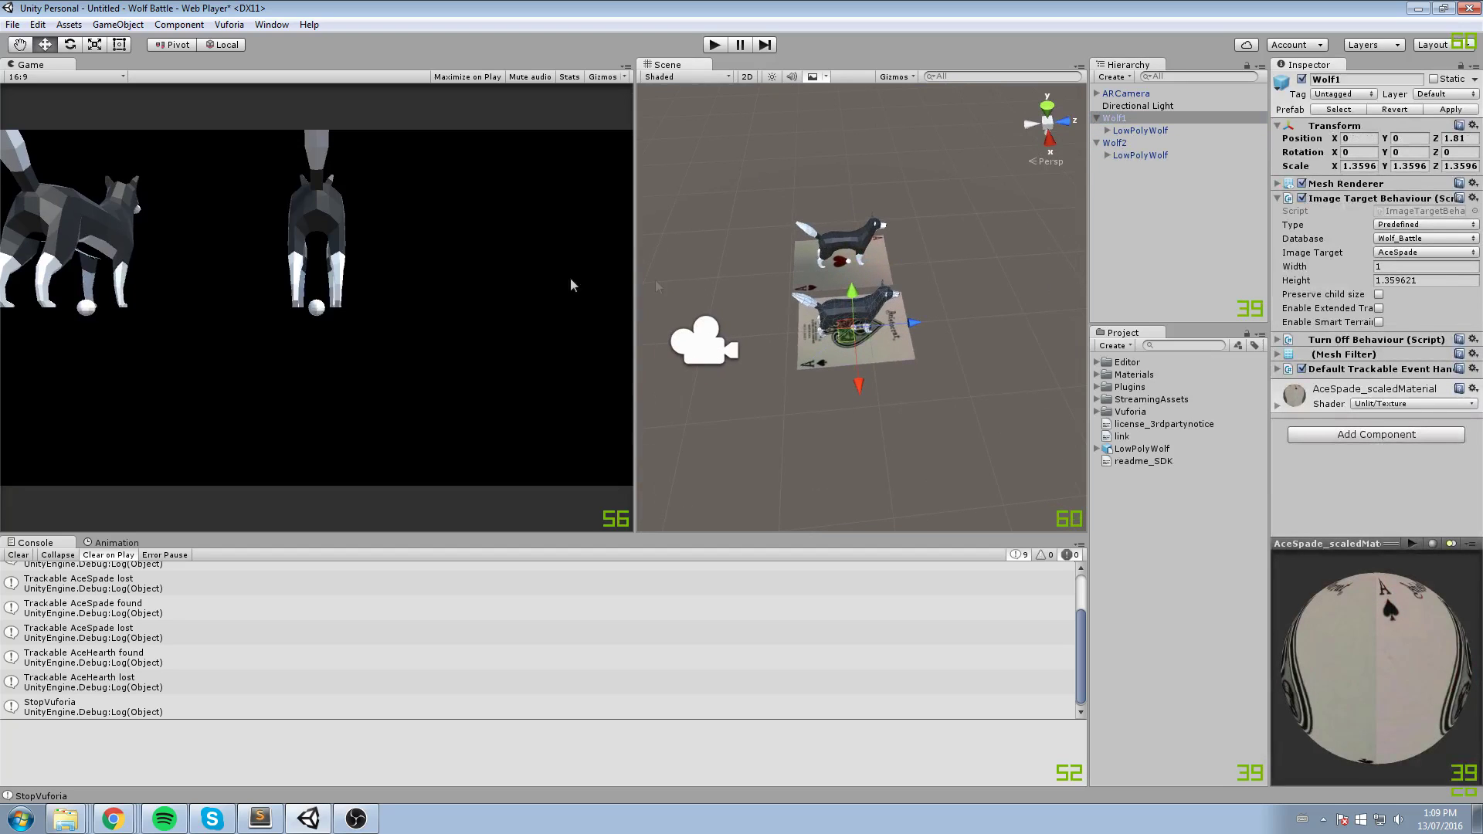
pyautogui.moveTo(756, 222); pyautogui.dragTo(785, 226)
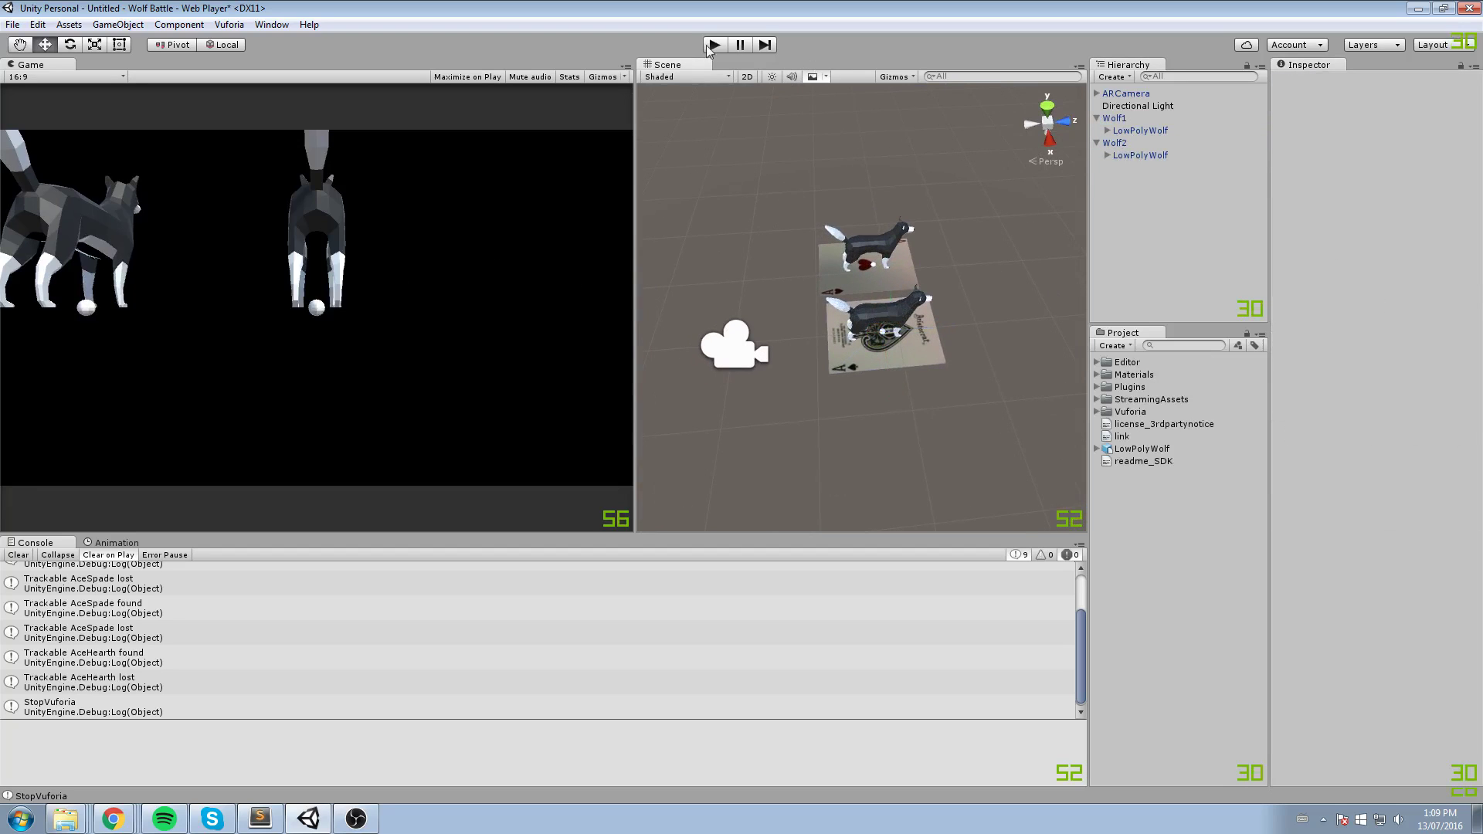
pyautogui.click(715, 45)
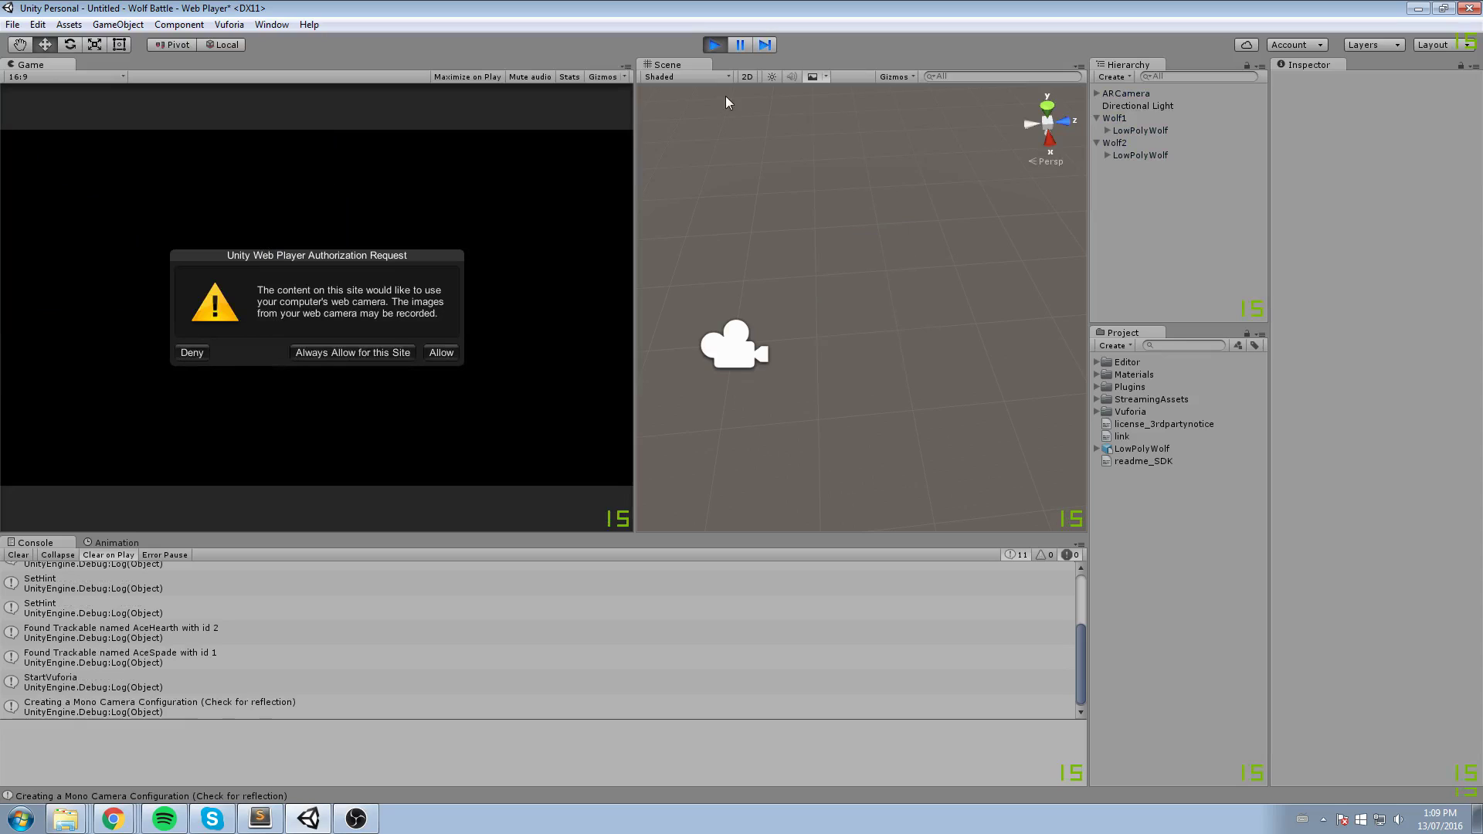
pyautogui.click(316, 353)
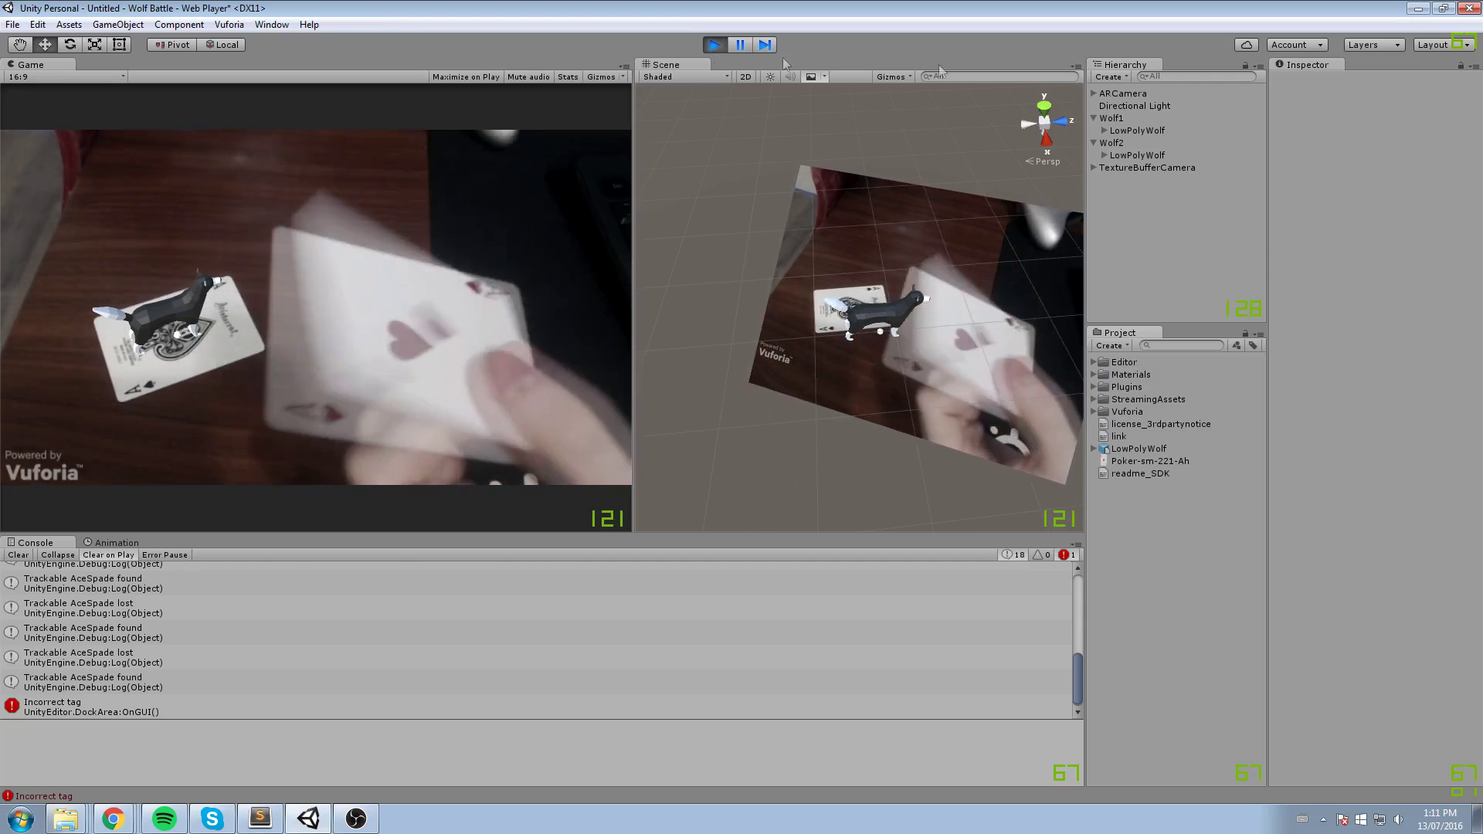
# Switch to the browser to compare the Poker-sm-221-Ah image with the ace of hearts card in the game view, and stop the scene
pyautogui.hotkey('alt', 'Tab')
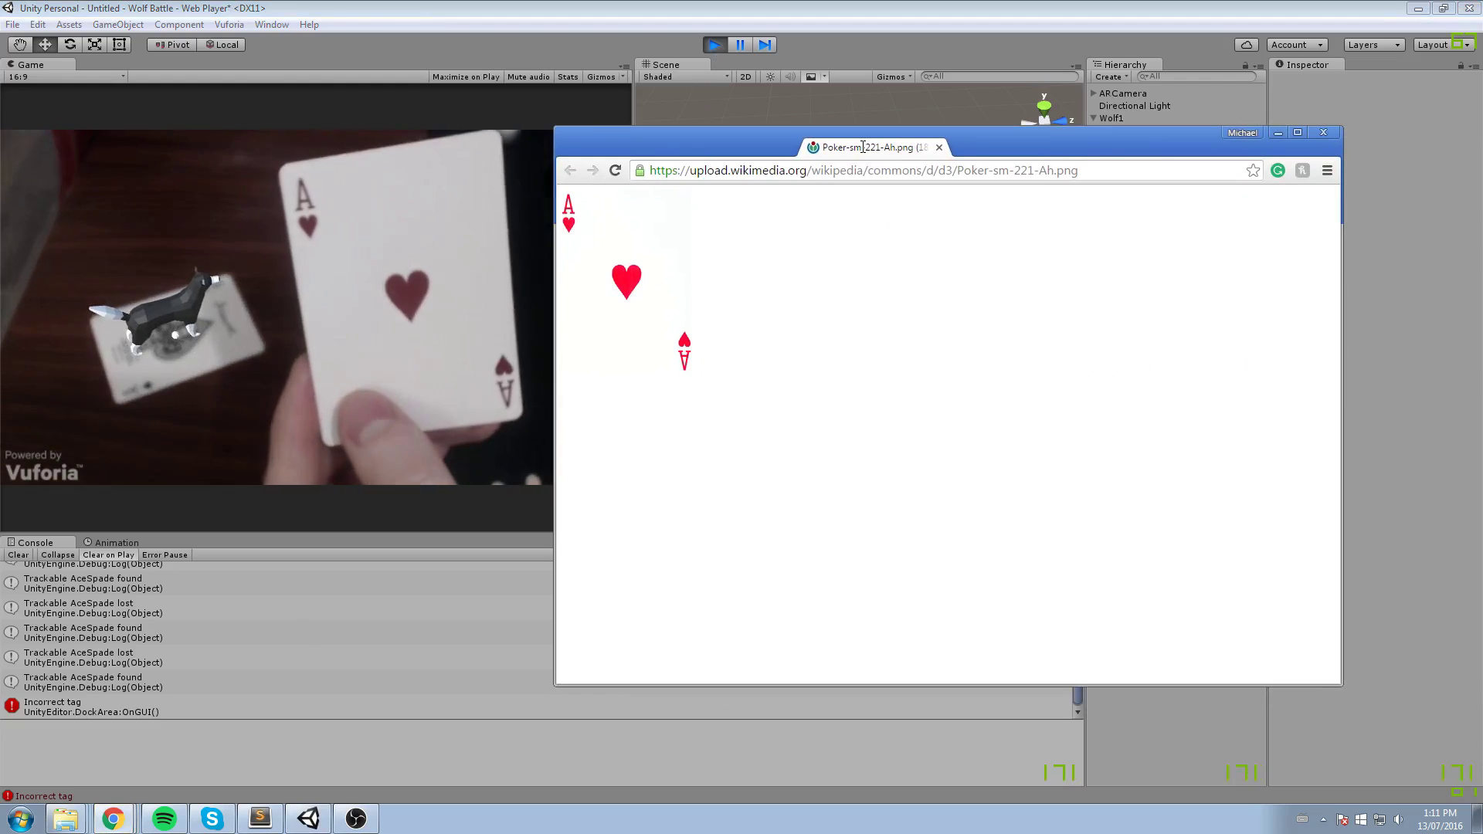
pyautogui.doubleClick(863, 147)
pyautogui.moveTo(611, 6); pyautogui.dragTo(961, 124)
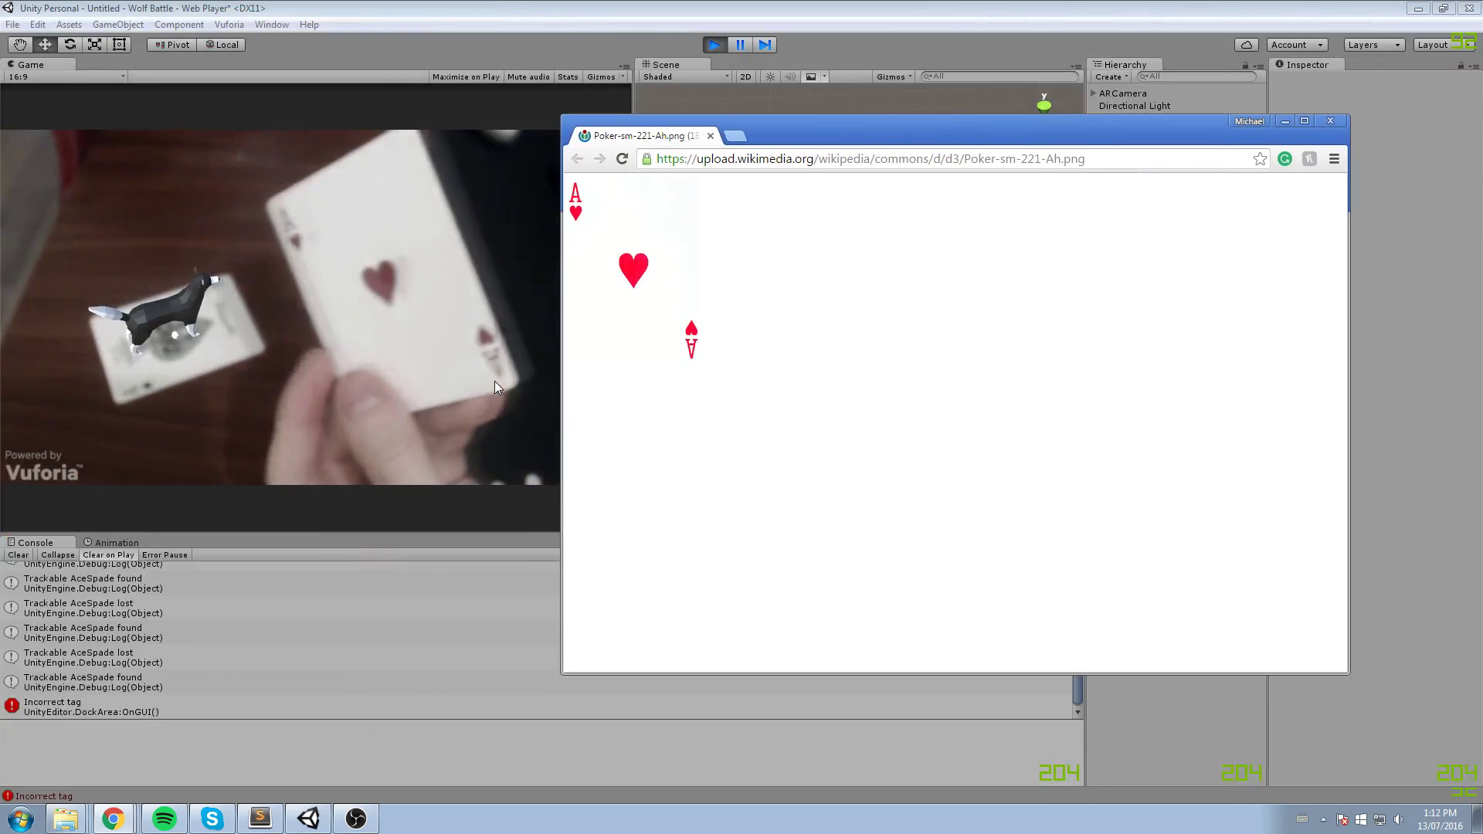
pyautogui.click(485, 336)
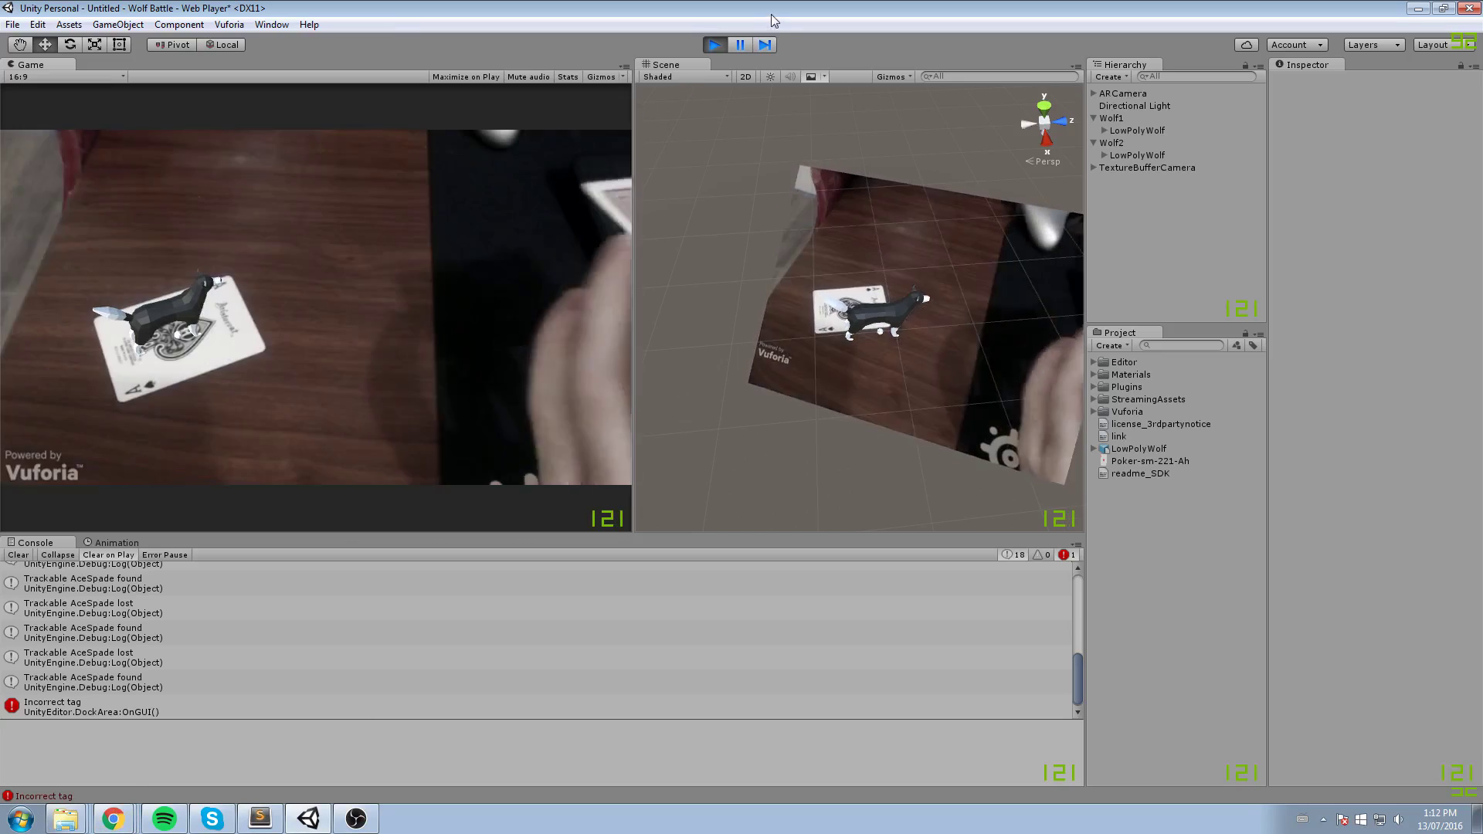
pyautogui.hotkey('ctrl', 'p')
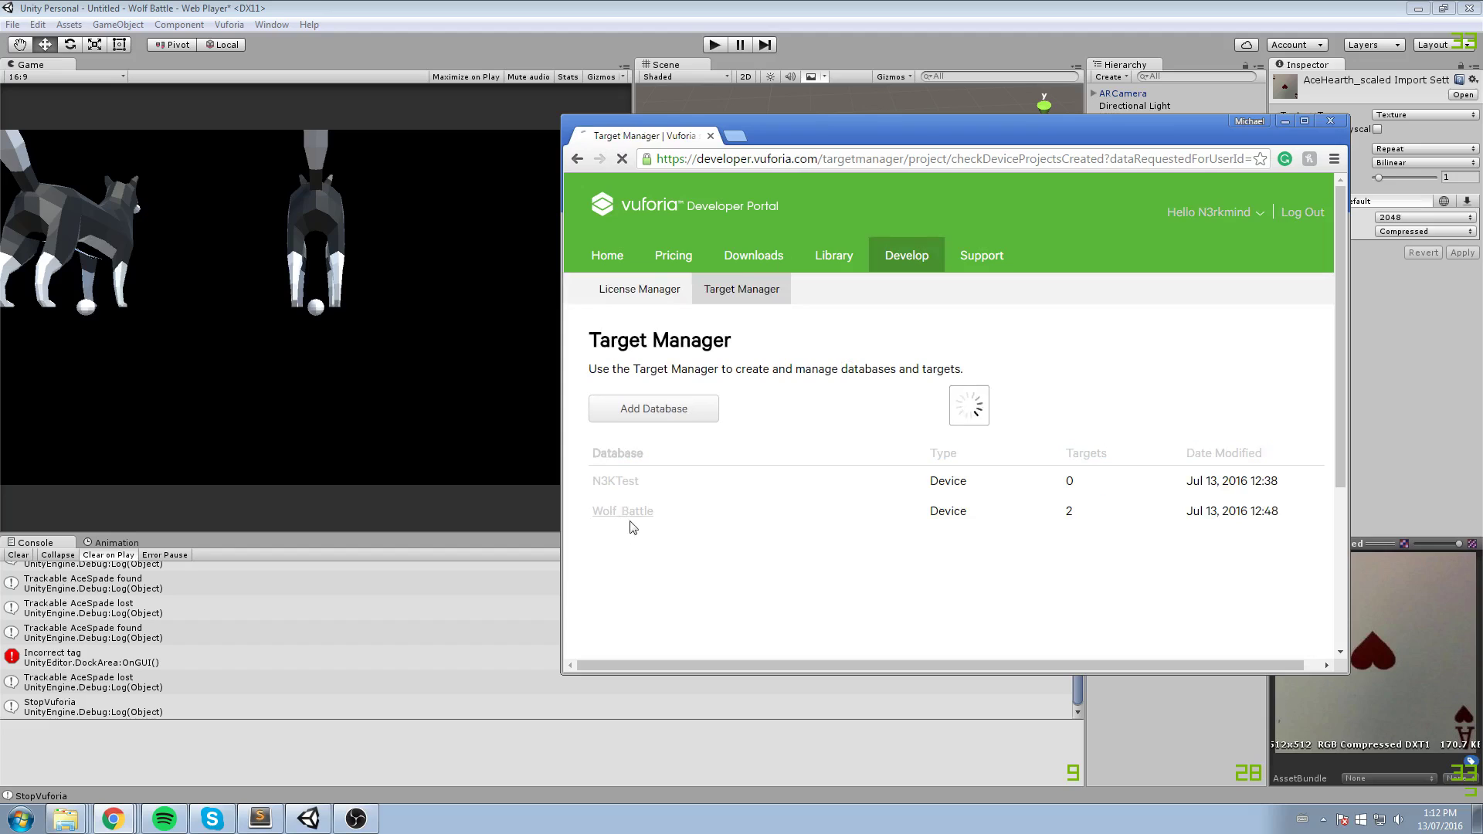
# Open the Wolf_Battle database in the Vuforia Target Manager and examine the AceHearth target's image and augmentable rating
pyautogui.click(625, 512)
pyautogui.scroll(-2, 705, 520)
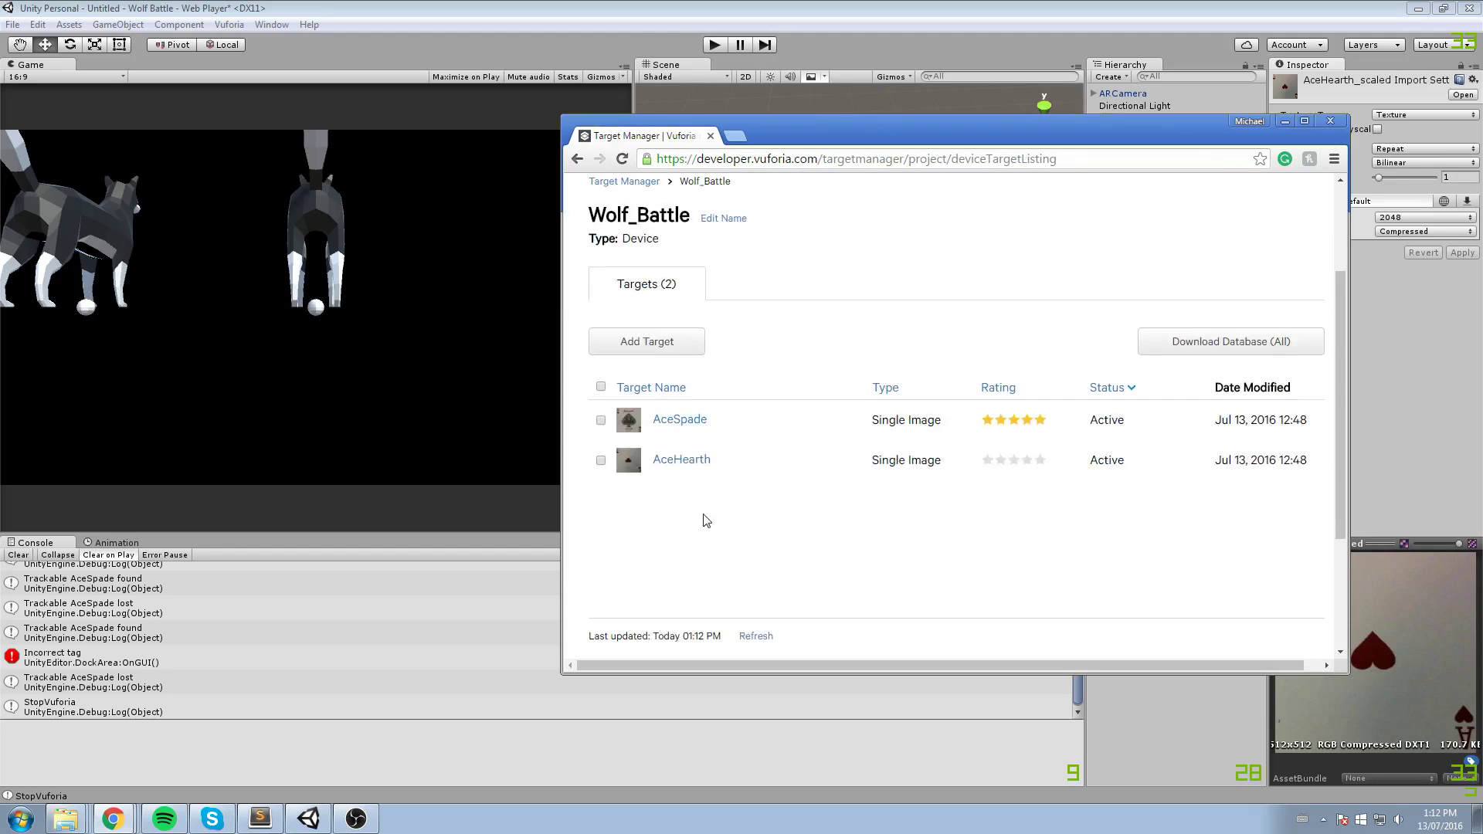
pyautogui.click(680, 460)
pyautogui.moveTo(1004, 121); pyautogui.dragTo(964, 59)
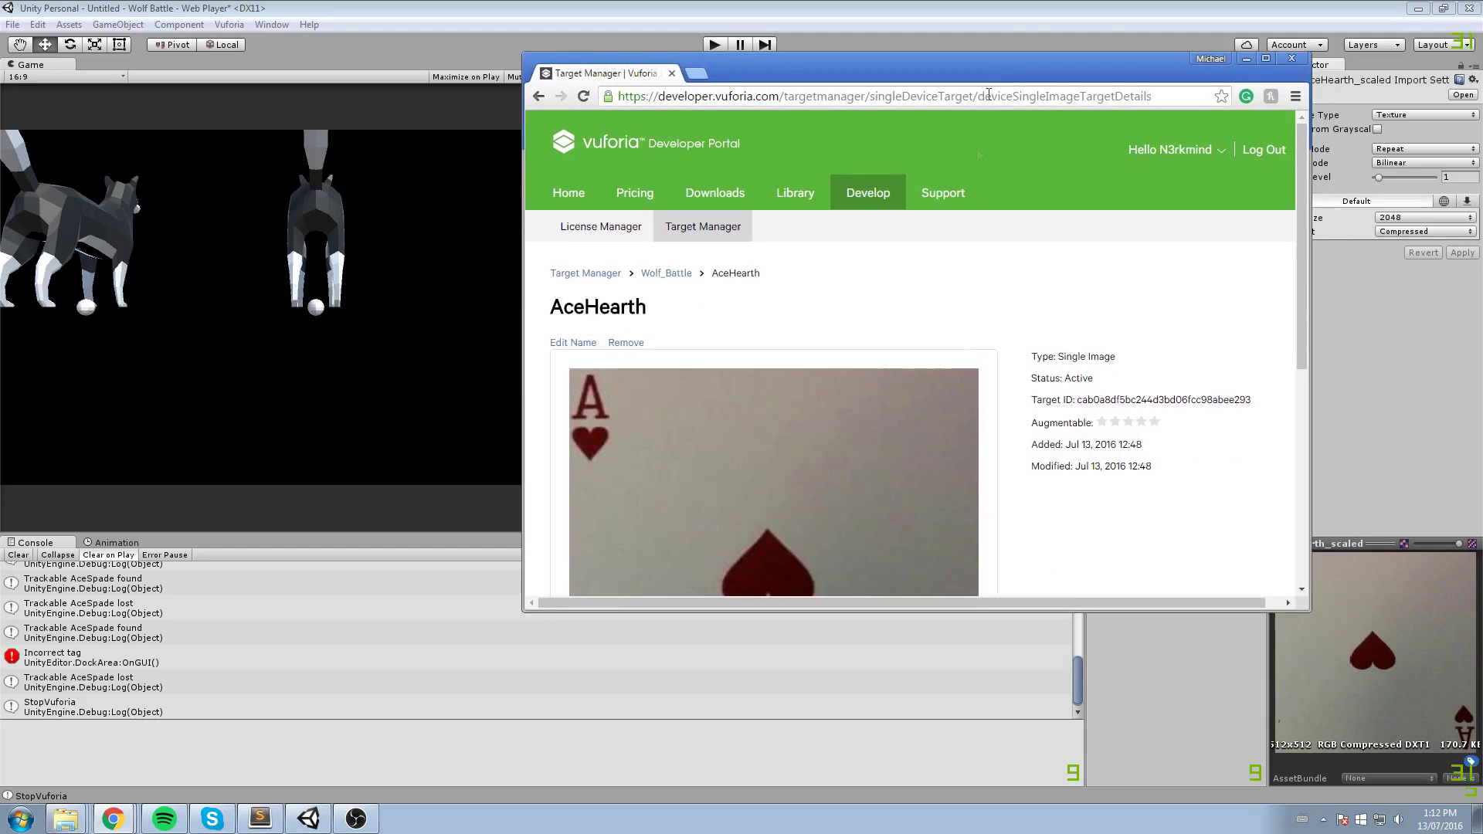
pyautogui.hotkey('alt', 'Left')
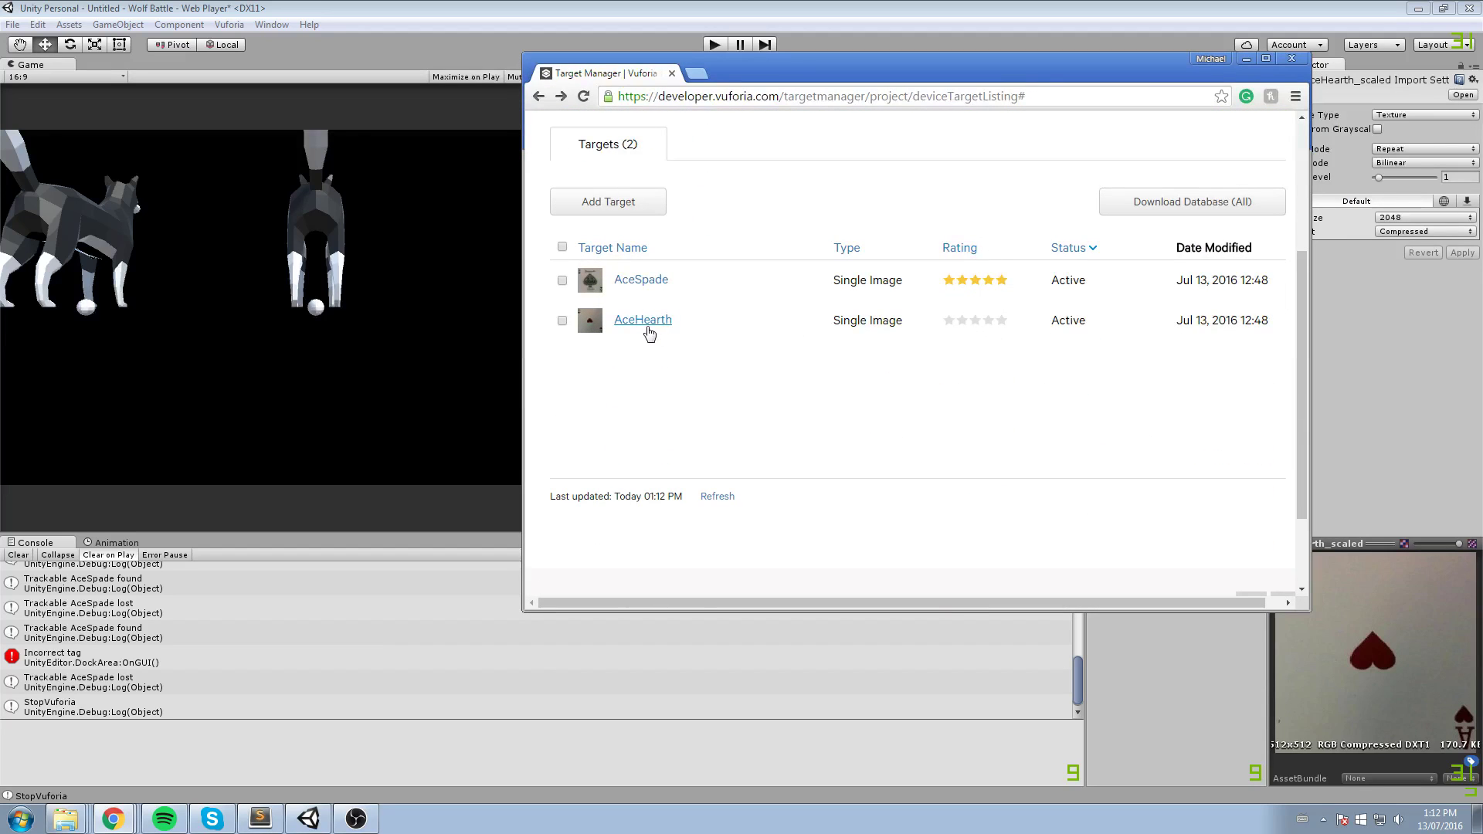
pyautogui.hotkey('alt', 'Right')
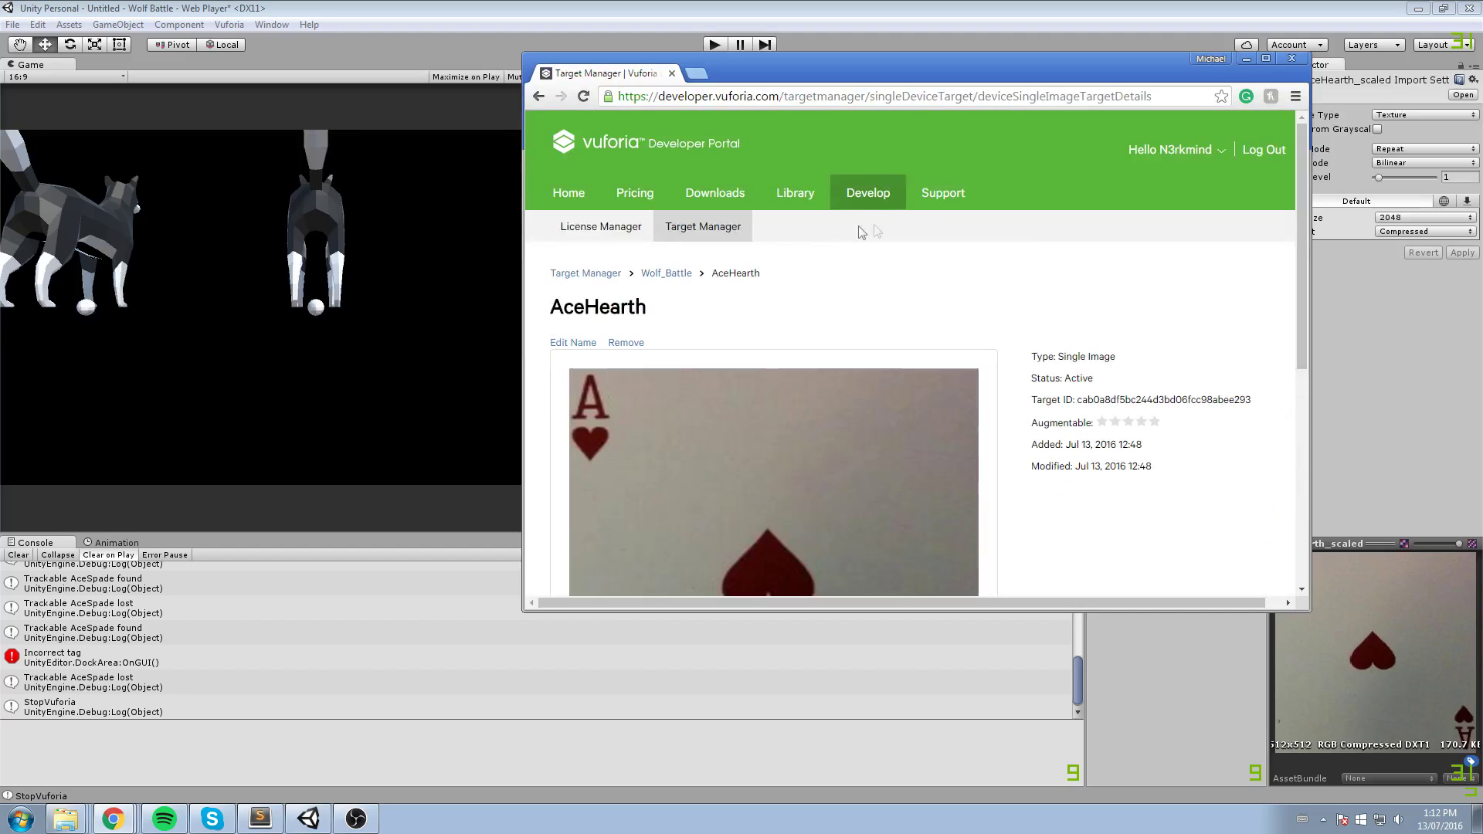
pyautogui.scroll(-5, 886, 370)
pyautogui.scroll(2, 887, 390)
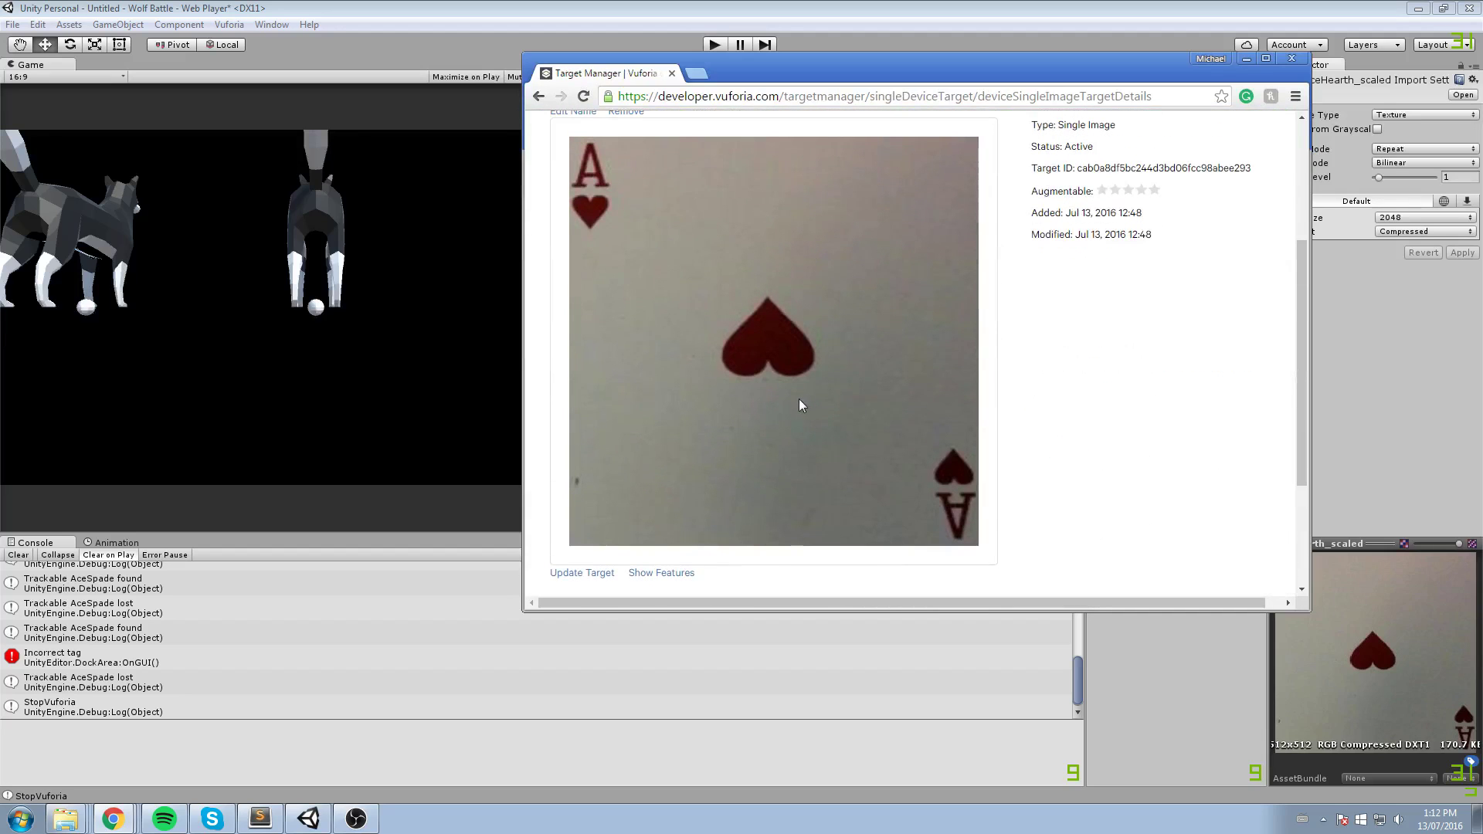
pyautogui.scroll(3, 735, 344)
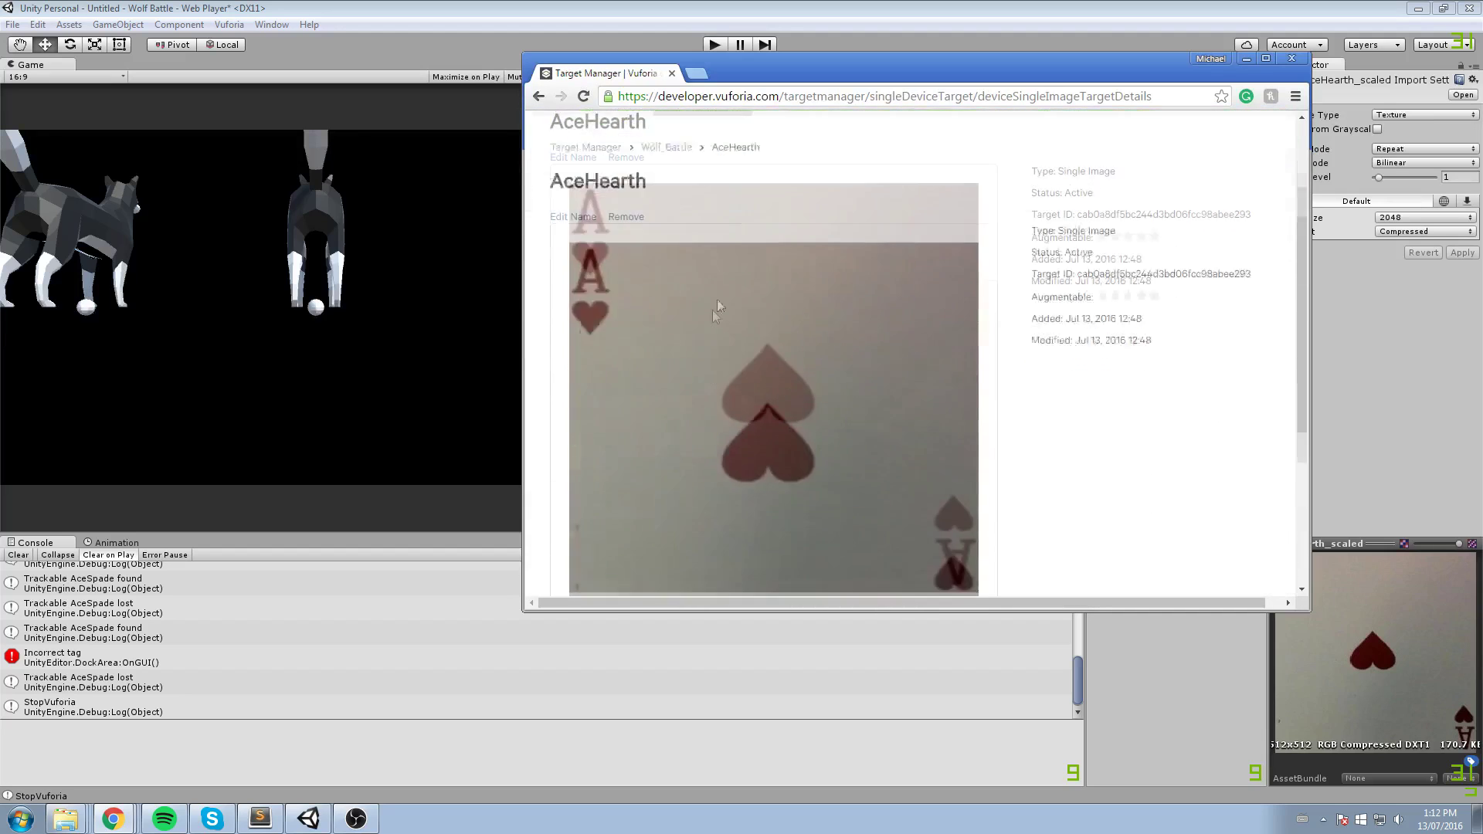
pyautogui.scroll(-5, 618, 290)
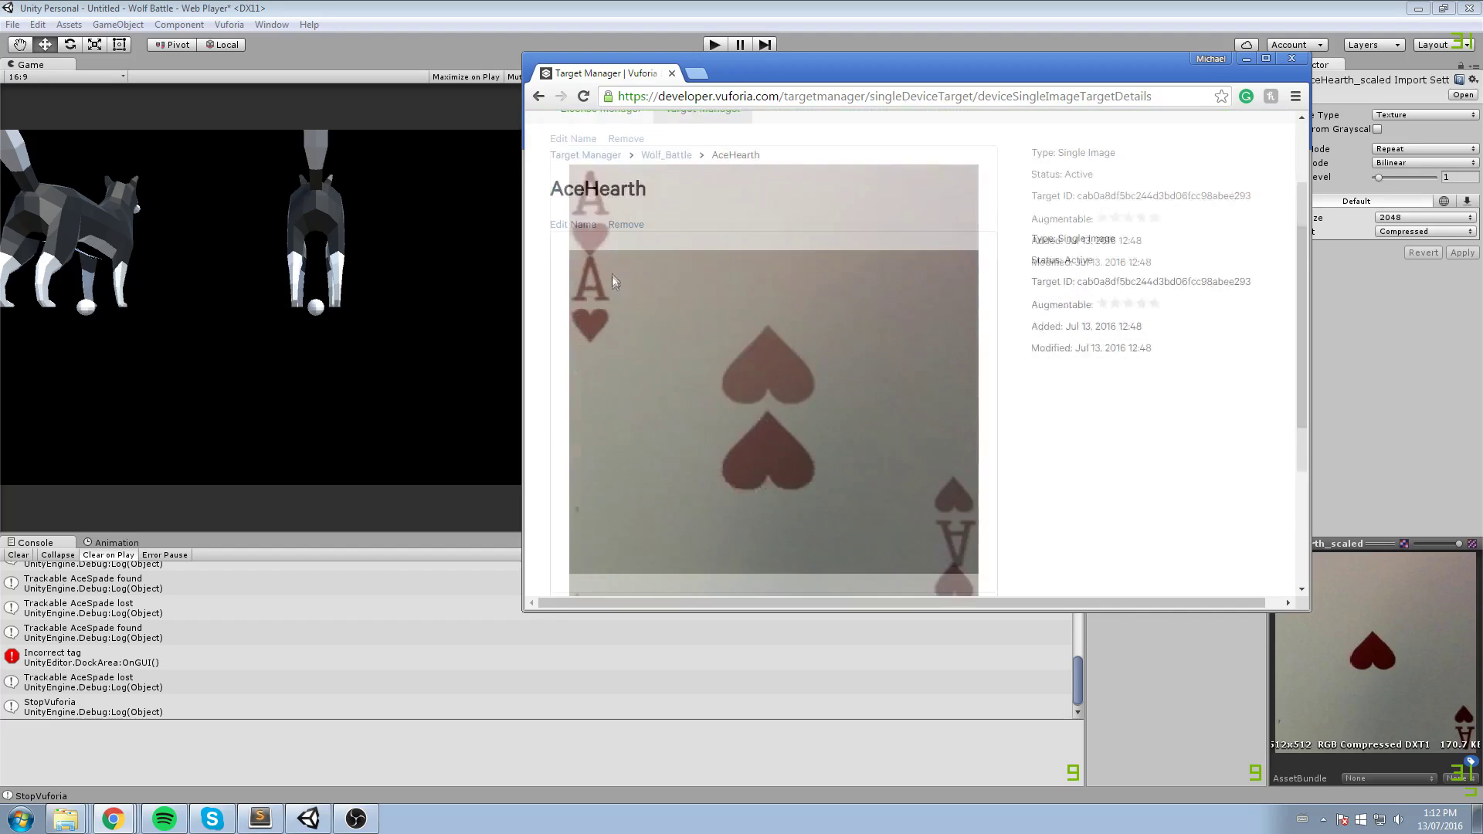
pyautogui.scroll(5, 614, 375)
pyautogui.scroll(-5, 603, 379)
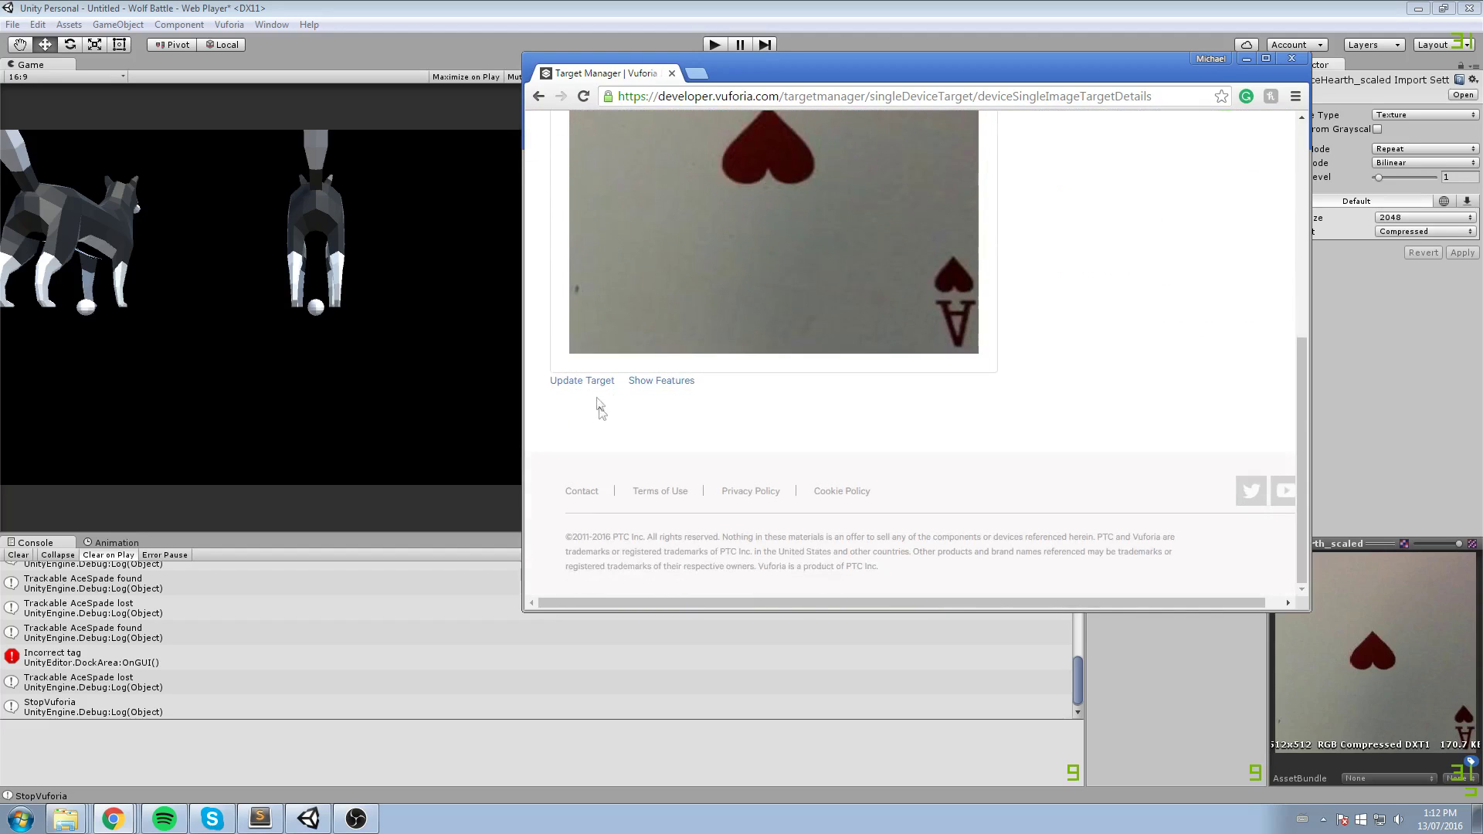
# Update the AceHearth target with the Poker-sm-221-Ah image from the Desktop and review its new image and rating
pyautogui.click(593, 381)
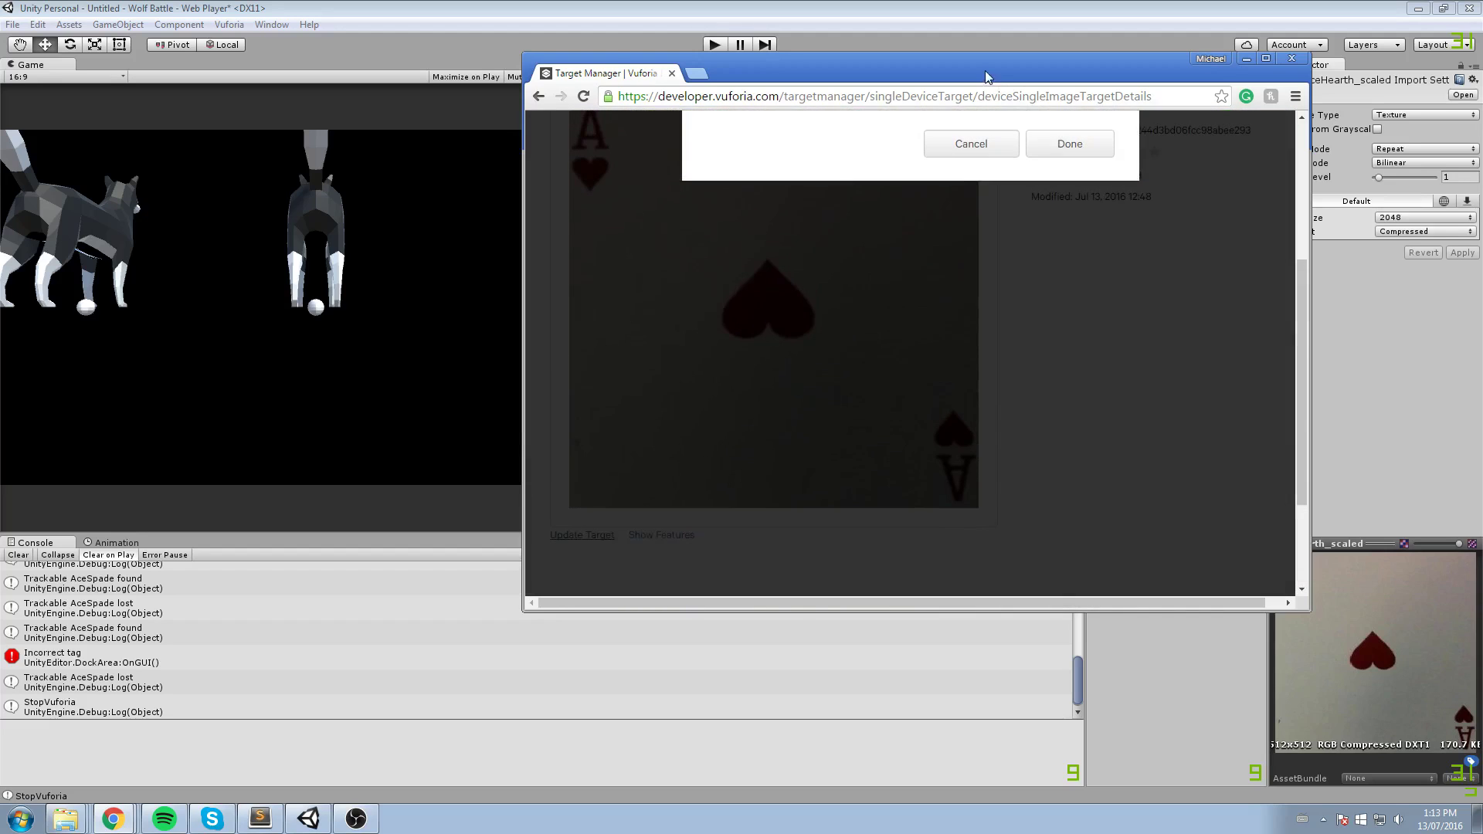
pyautogui.doubleClick(985, 71)
pyautogui.click(903, 395)
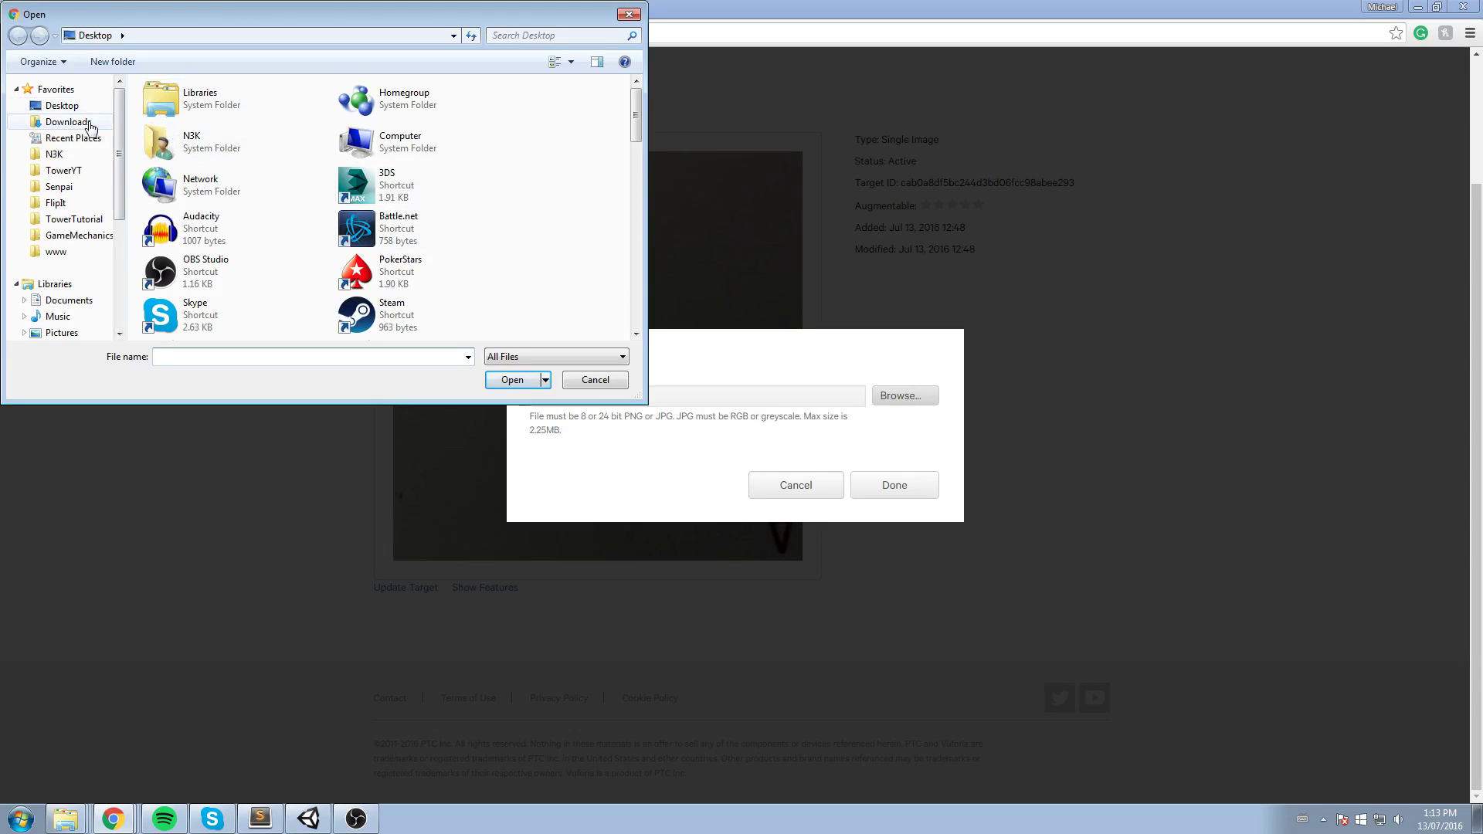
pyautogui.scroll(-10, 590, 299)
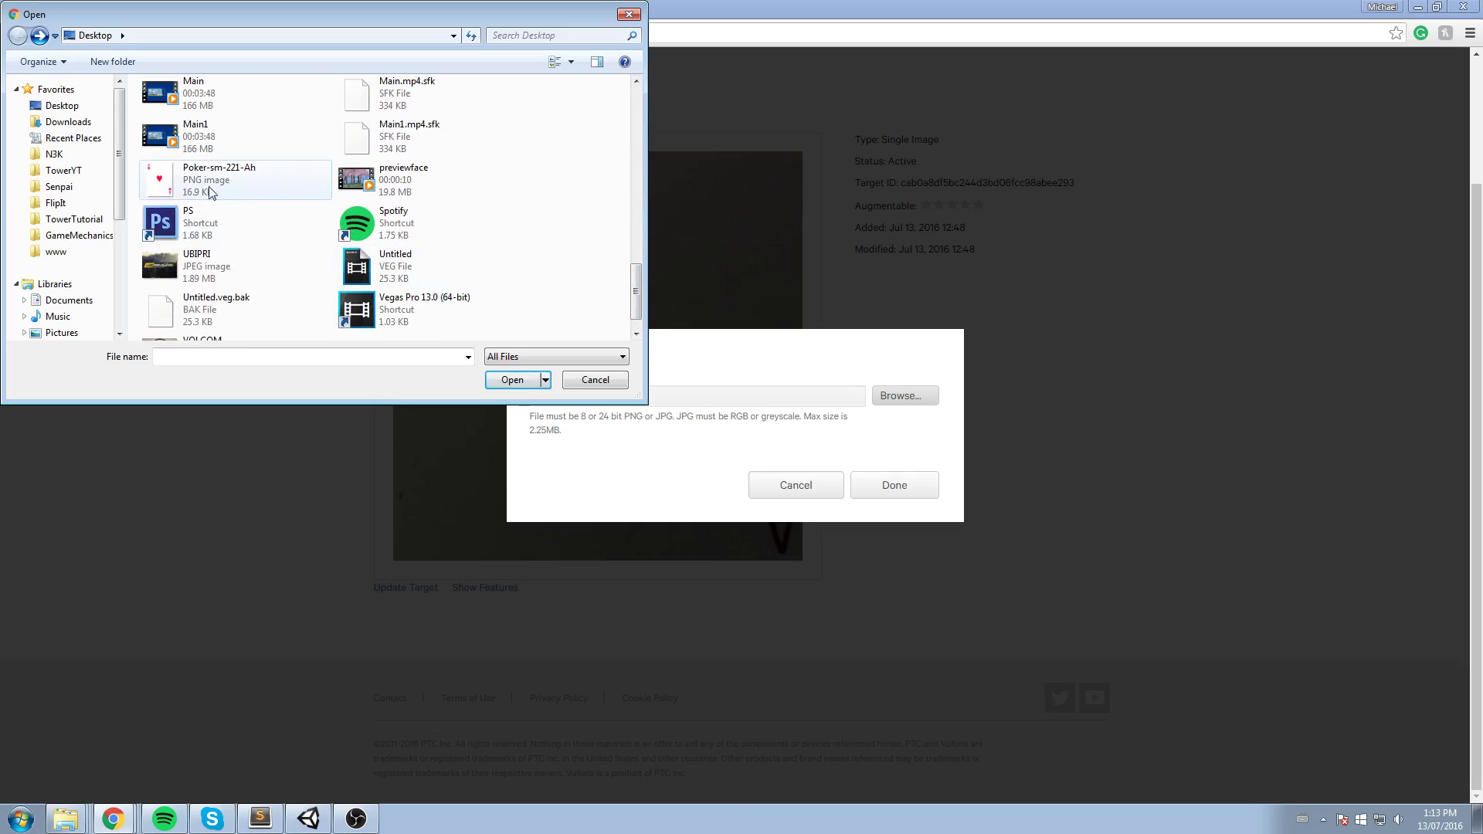
pyautogui.click(513, 380)
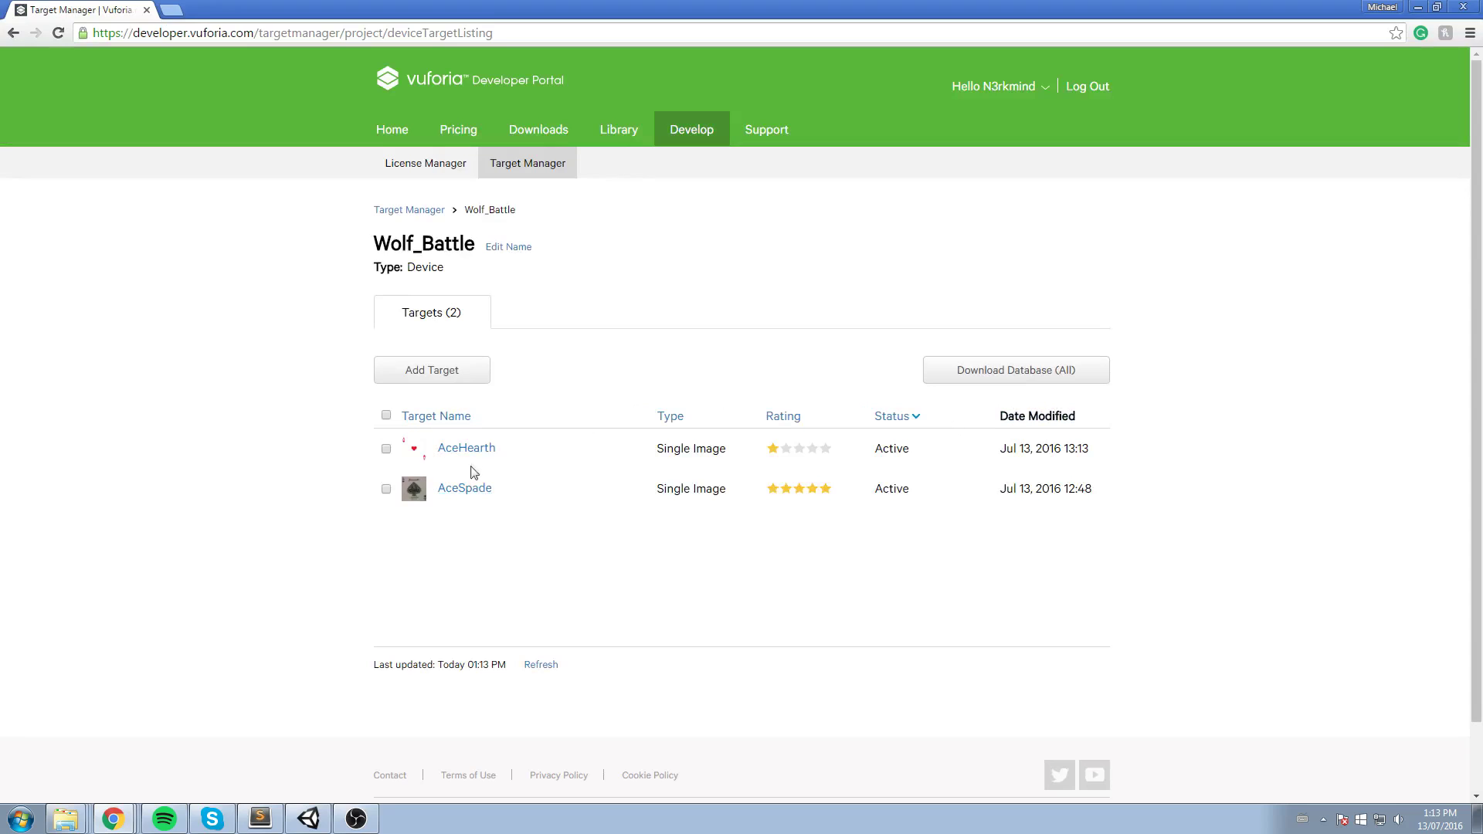
pyautogui.click(470, 450)
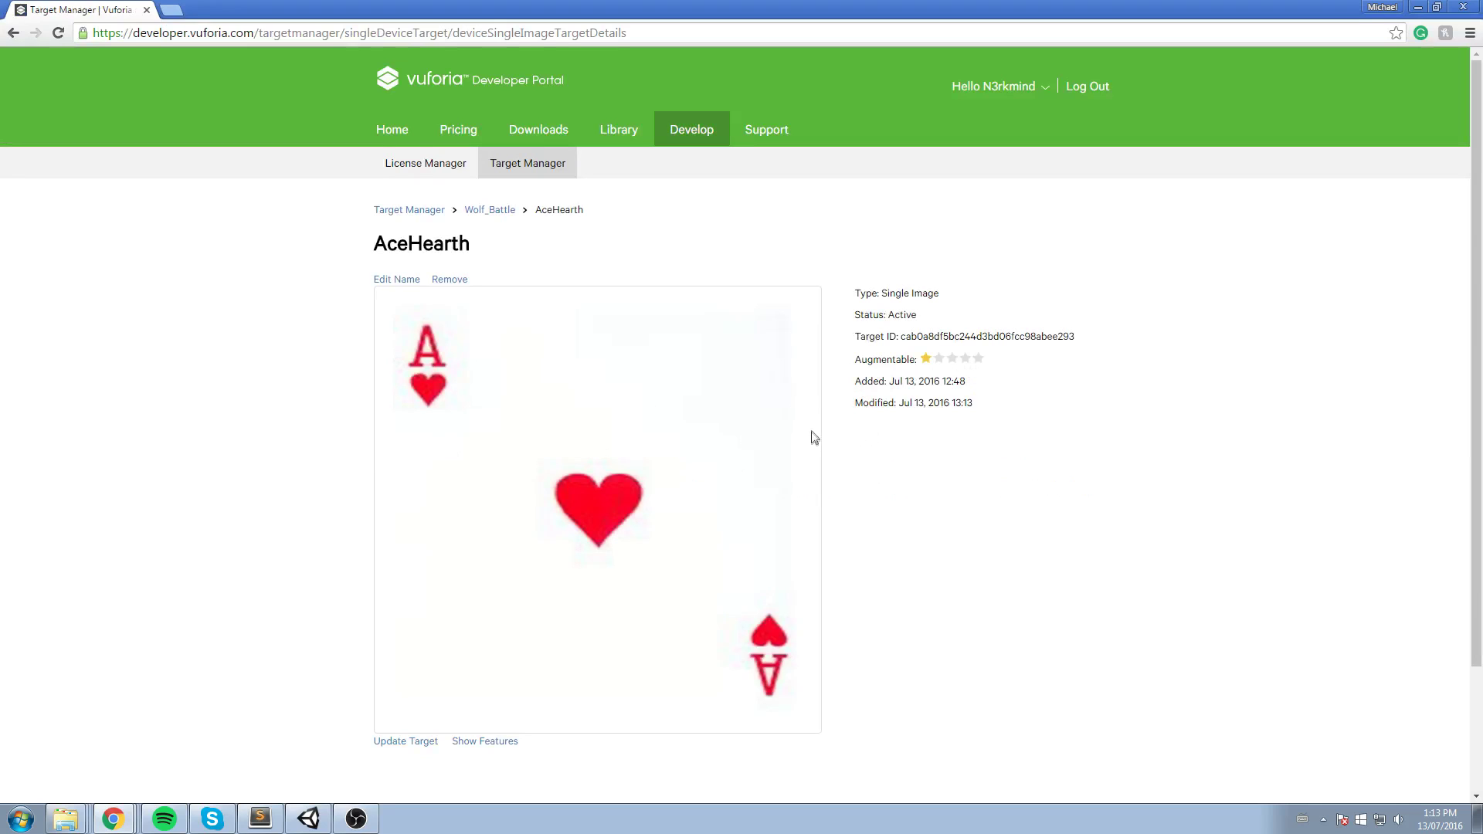
pyautogui.hotkey('alt', 'Left')
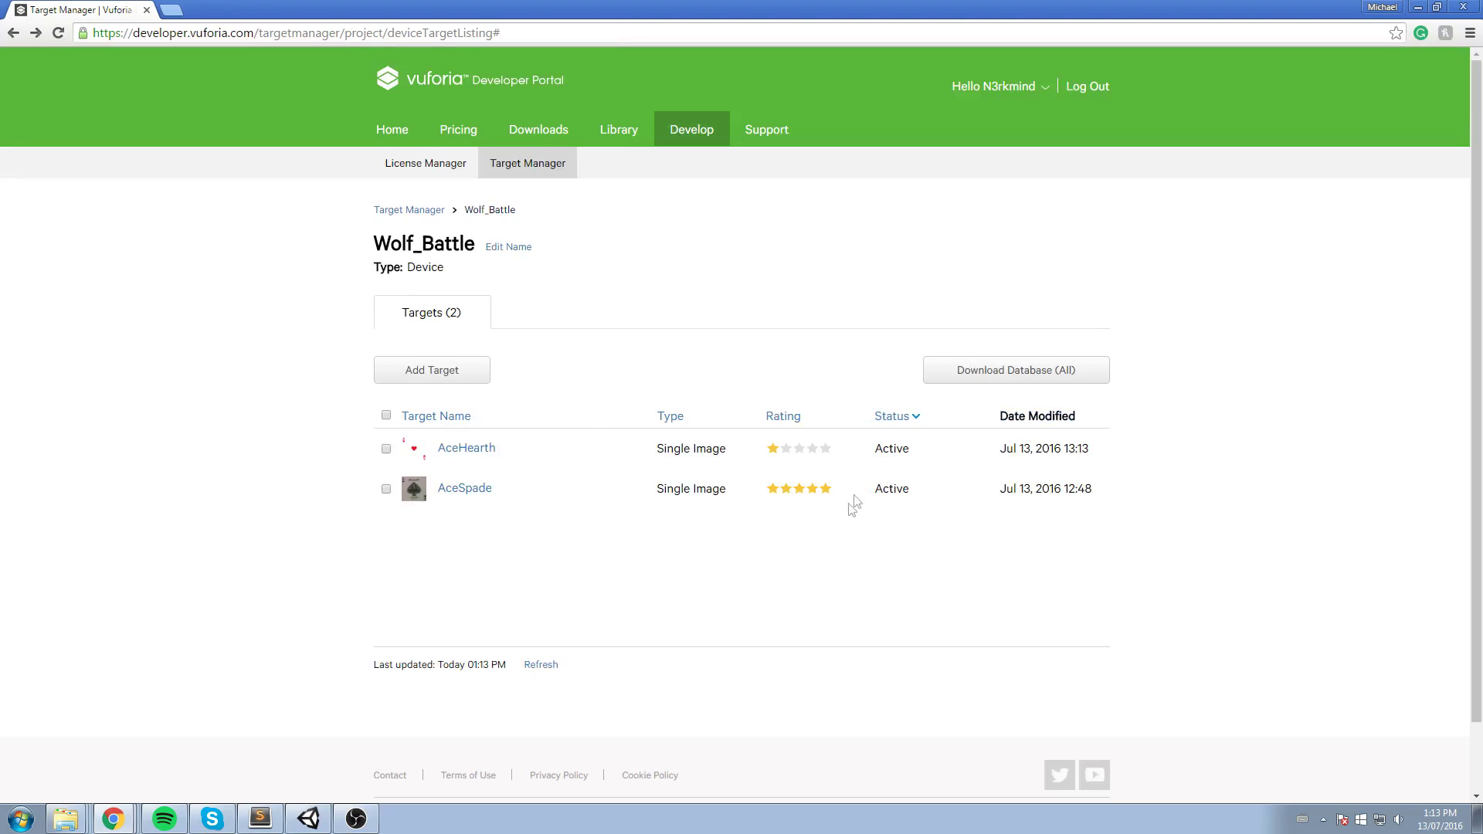
# Download the full Wolf_Battle database for the Unity Editor platform and import all its package files into the Unity project
pyautogui.click(1004, 373)
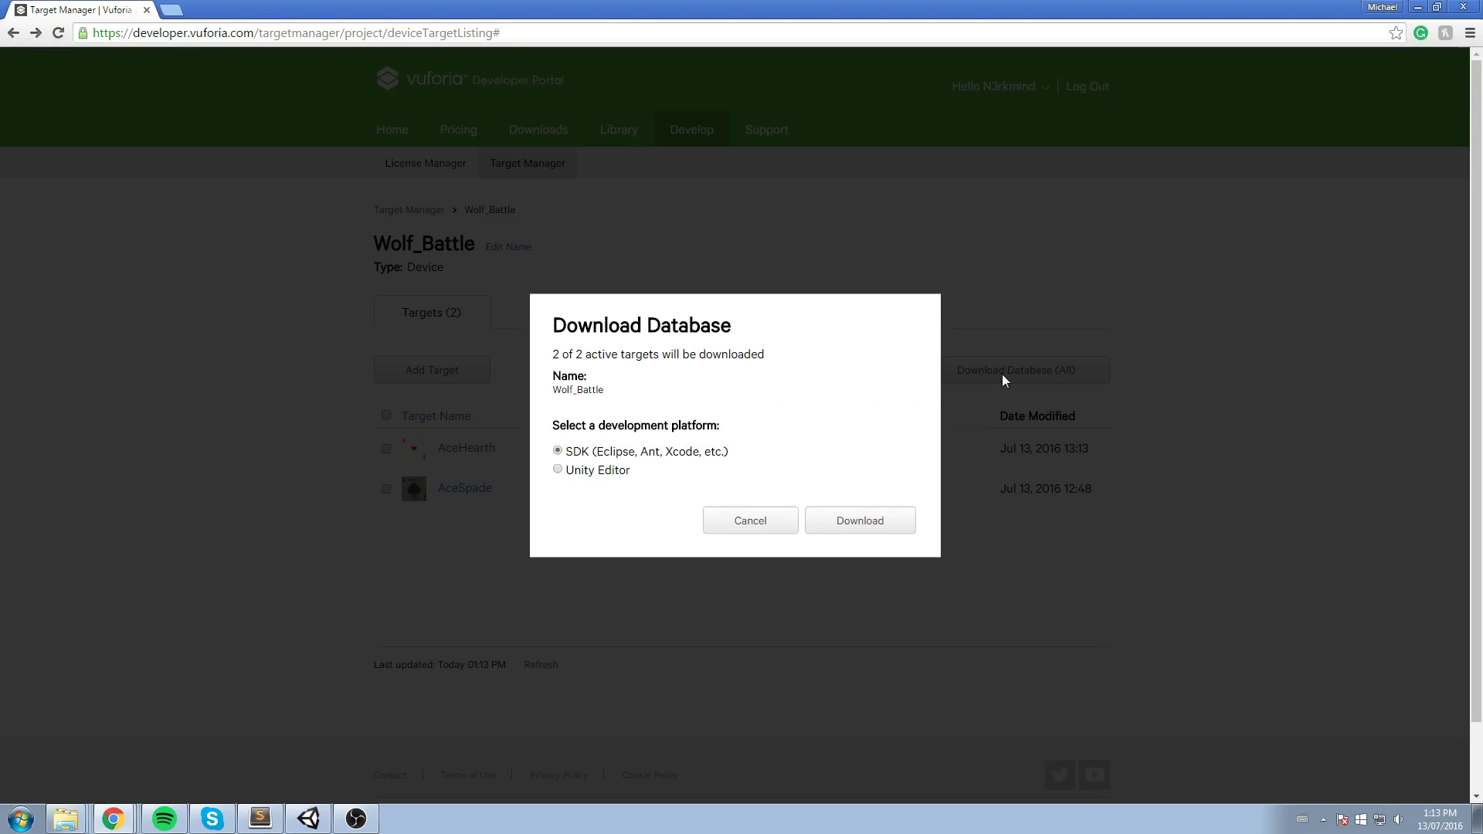
pyautogui.click(558, 471)
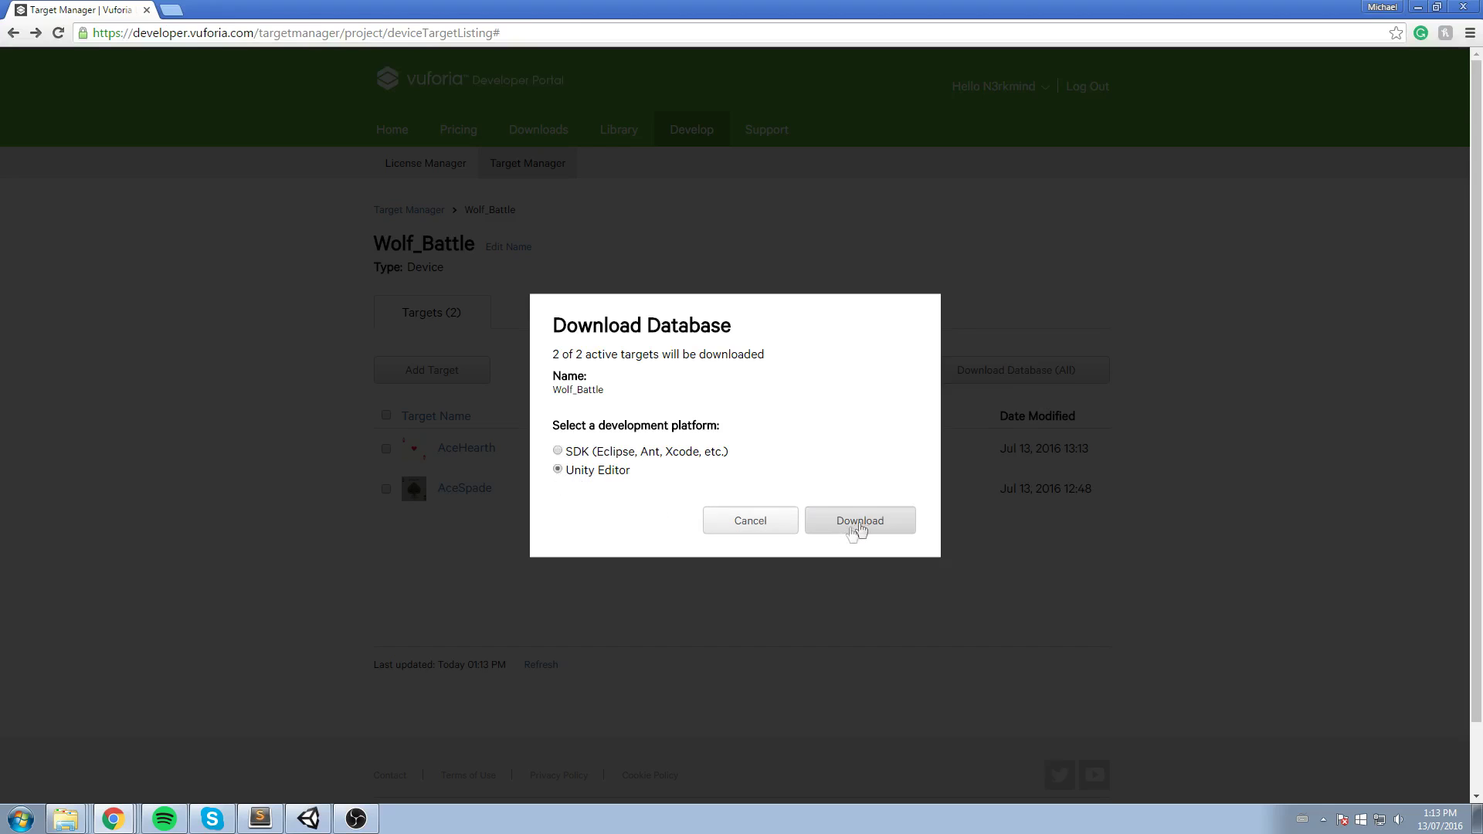
pyautogui.click(850, 525)
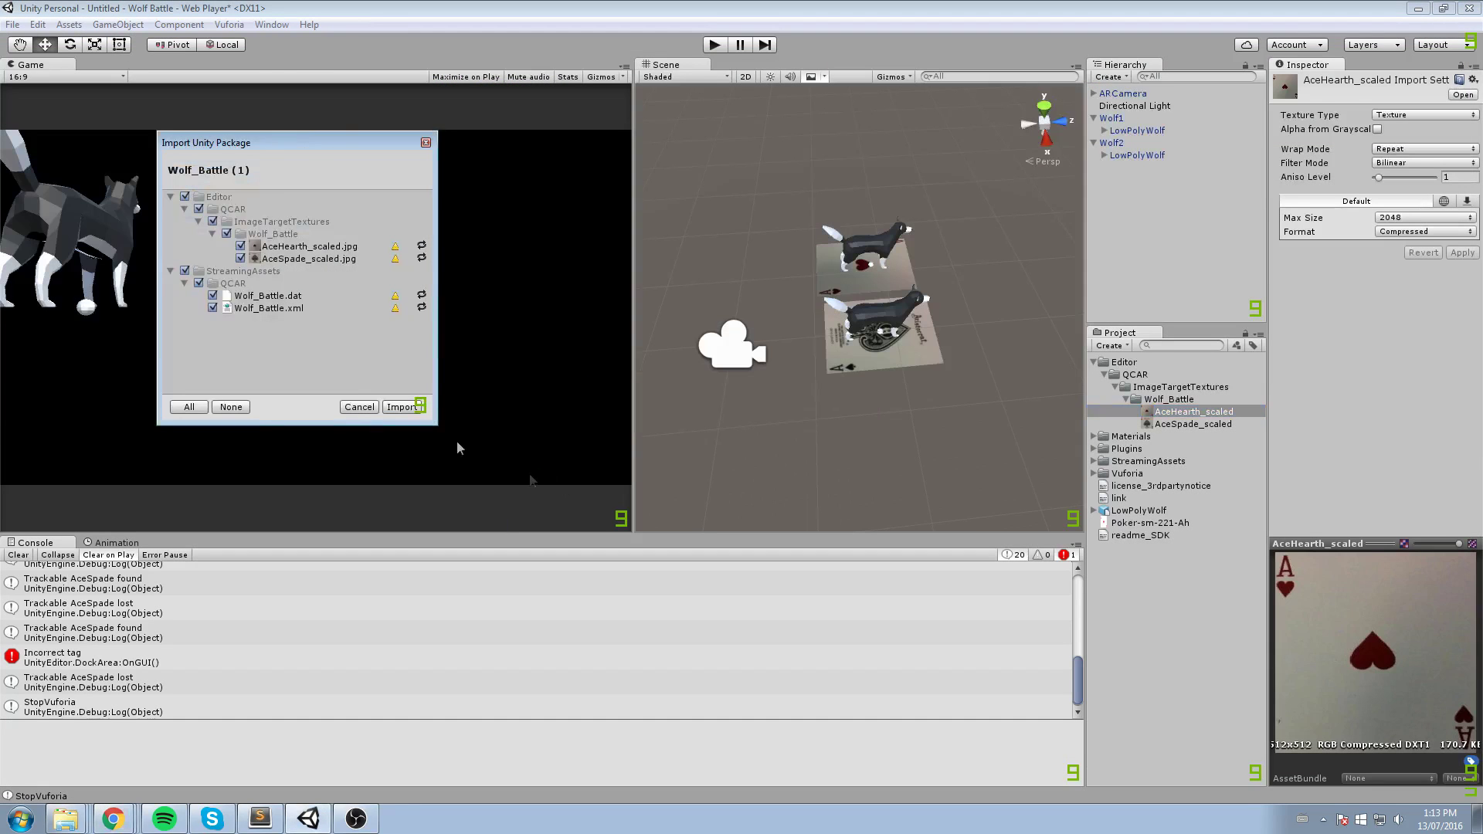
pyautogui.click(401, 407)
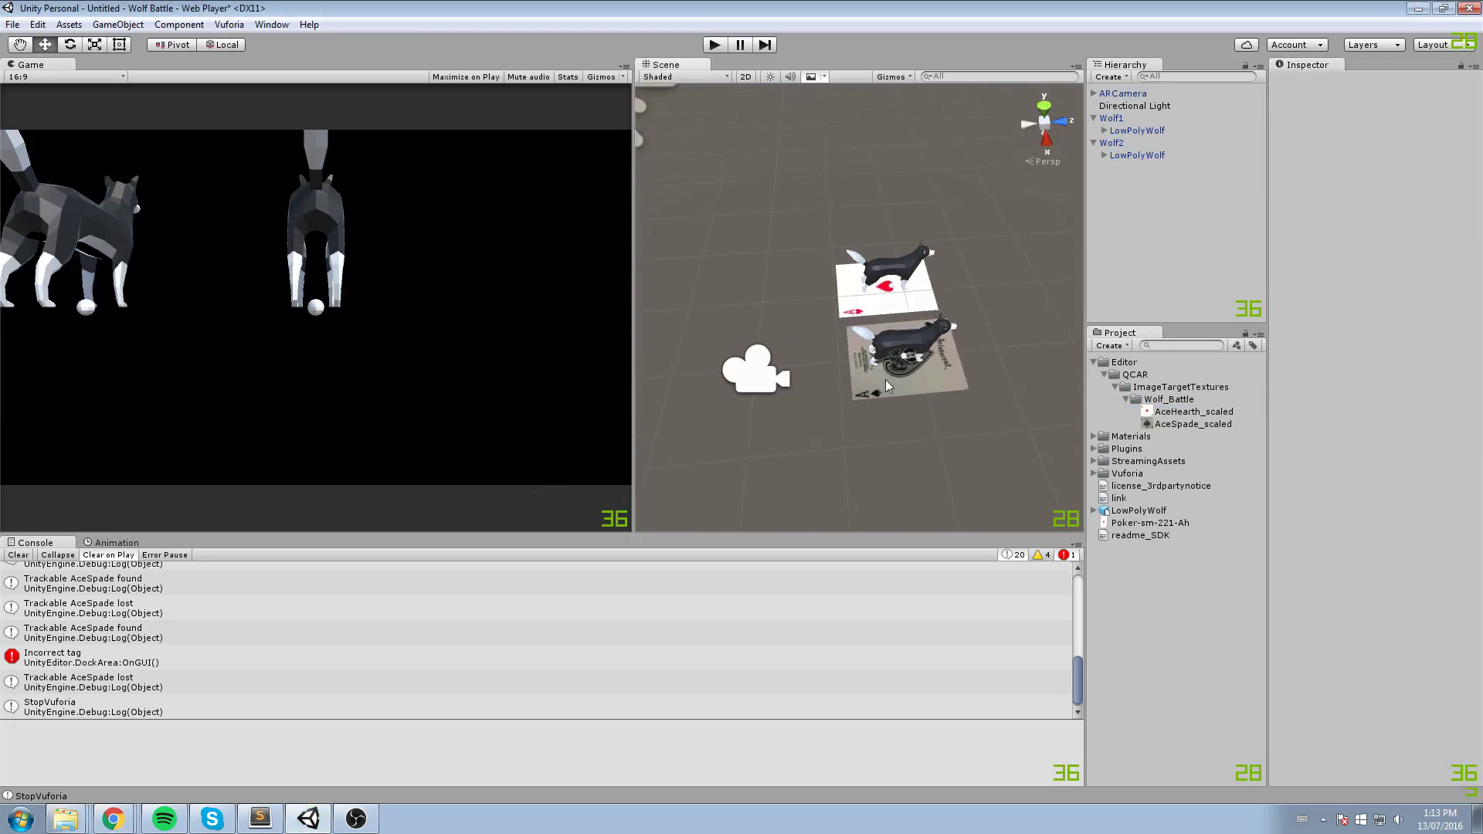
# Clear the console, select Wolf1, and run the scene with webcam access always allowed for this site to test the updated card targets
pyautogui.moveTo(863, 354); pyautogui.dragTo(710, 347, button='middle')
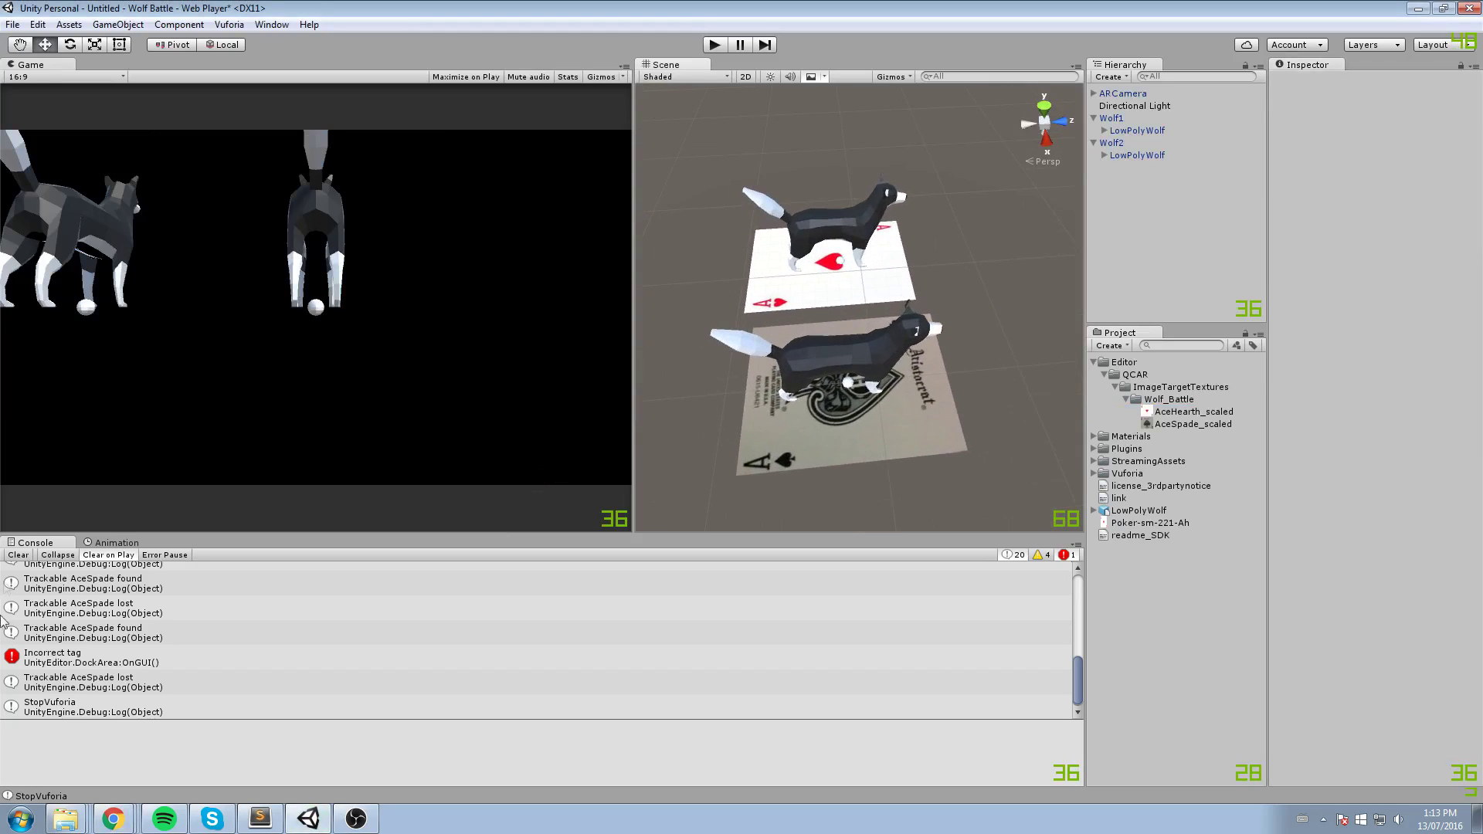
pyautogui.click(18, 554)
pyautogui.click(1111, 119)
pyautogui.click(715, 44)
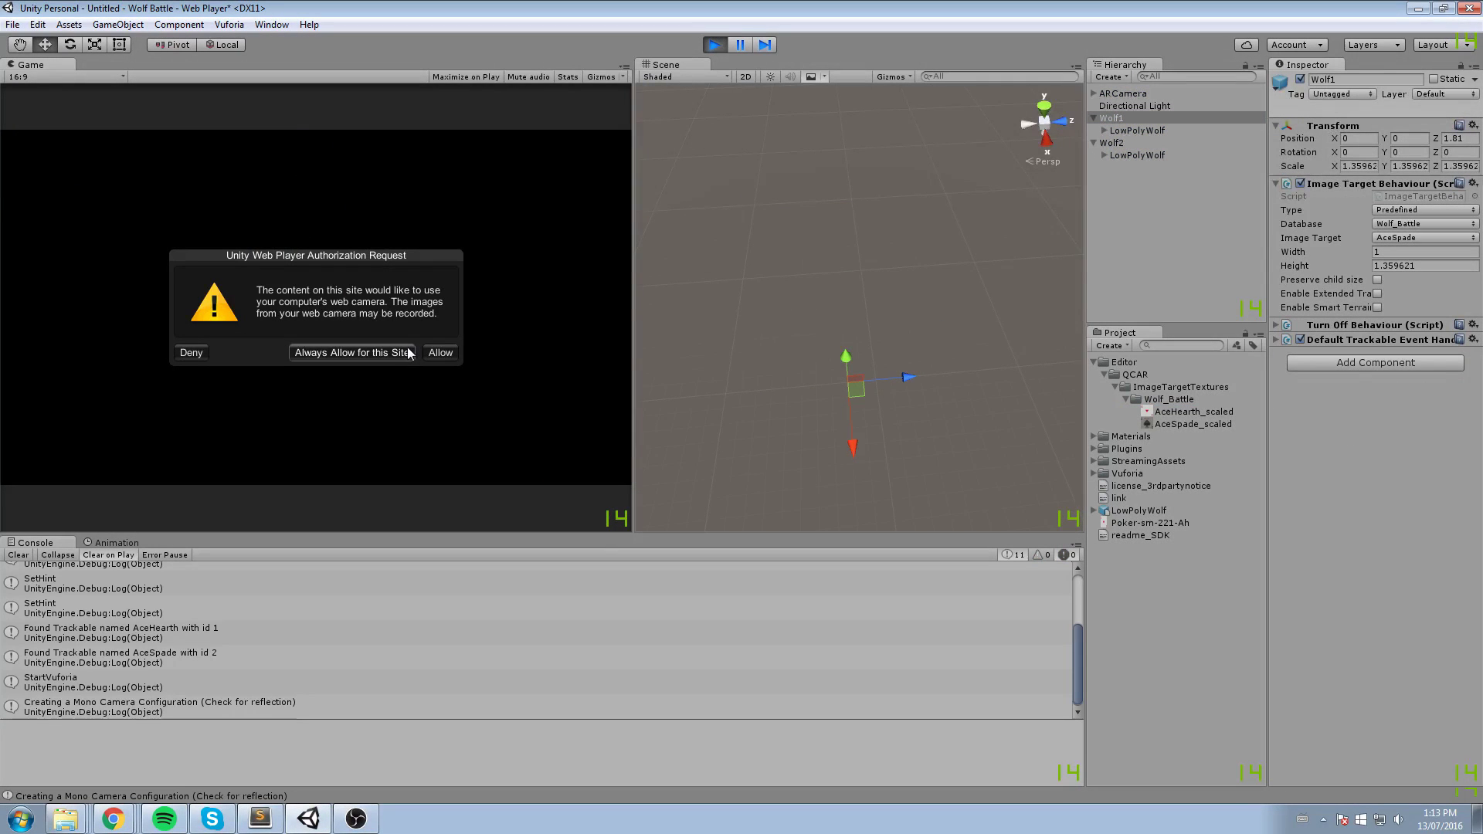
pyautogui.click(412, 346)
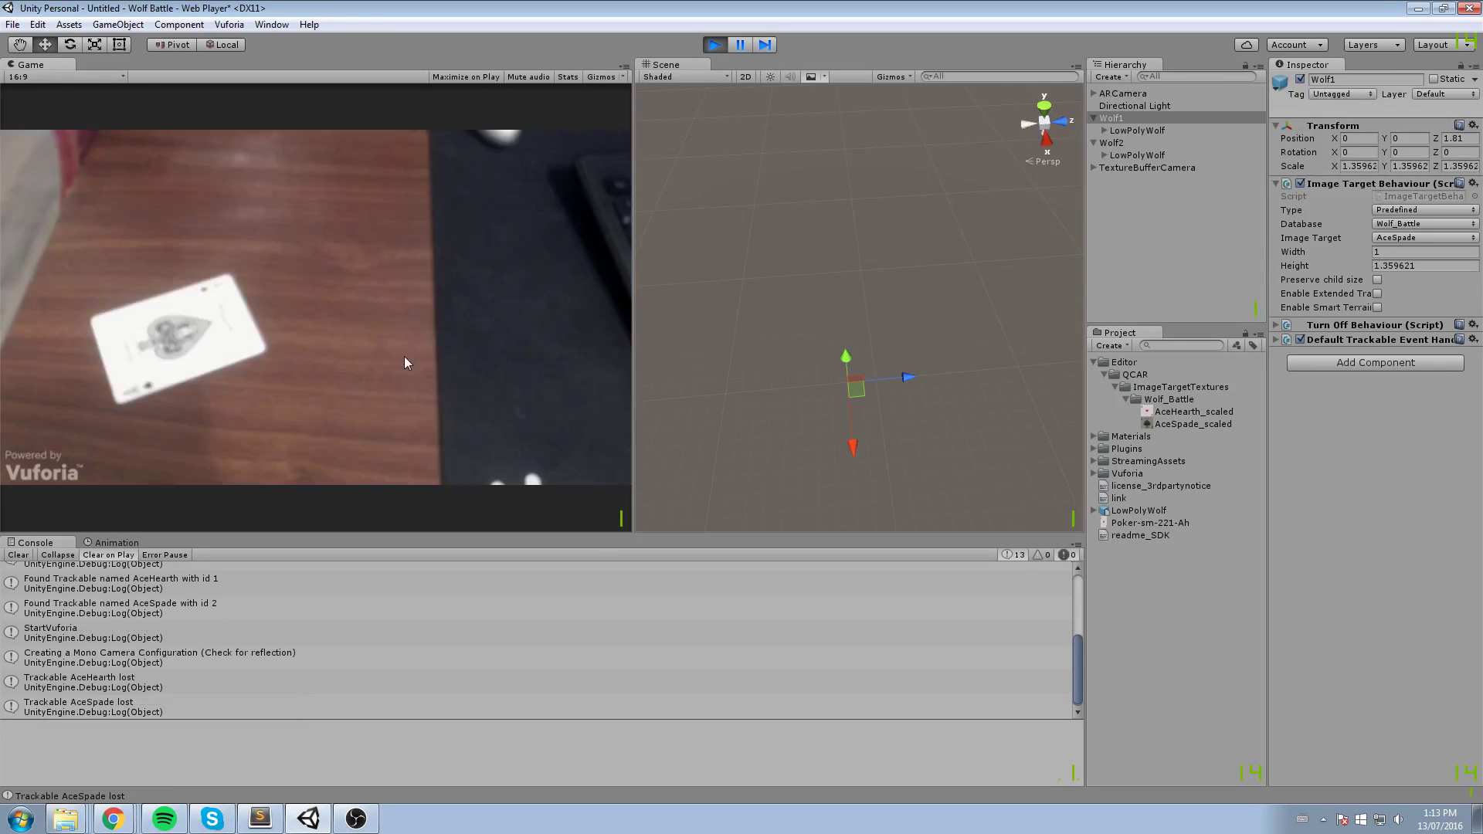